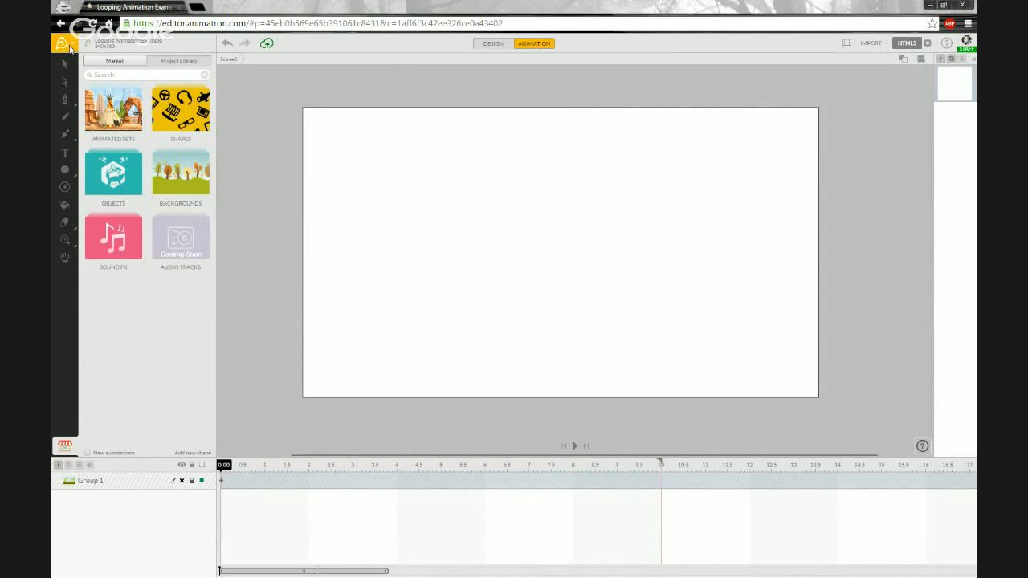
# Open the dialog for importing image, SVG, audio and font files into the project
pyautogui.click(70, 48)
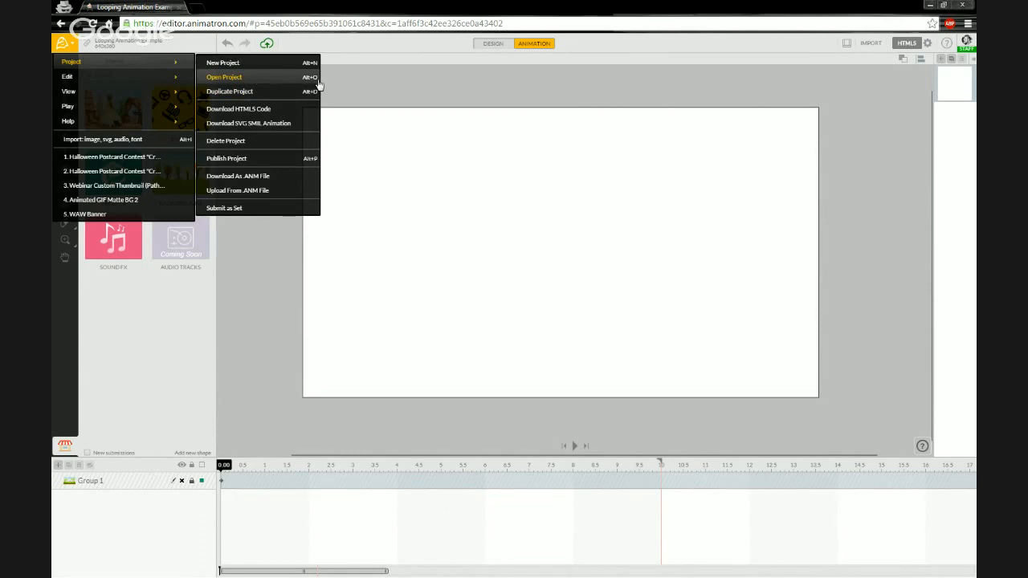
pyautogui.click(434, 59)
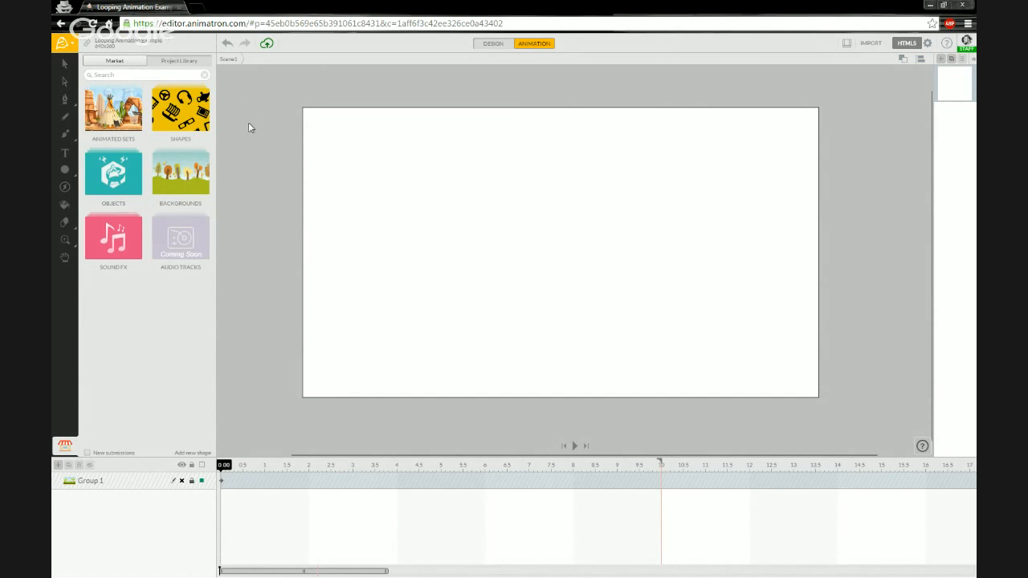
pyautogui.click(66, 45)
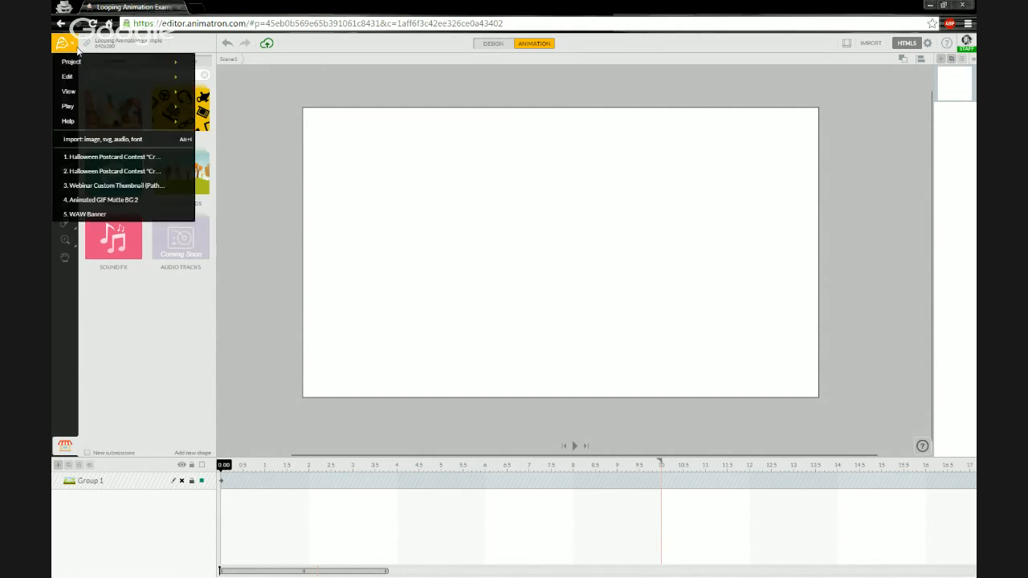
pyautogui.click(115, 142)
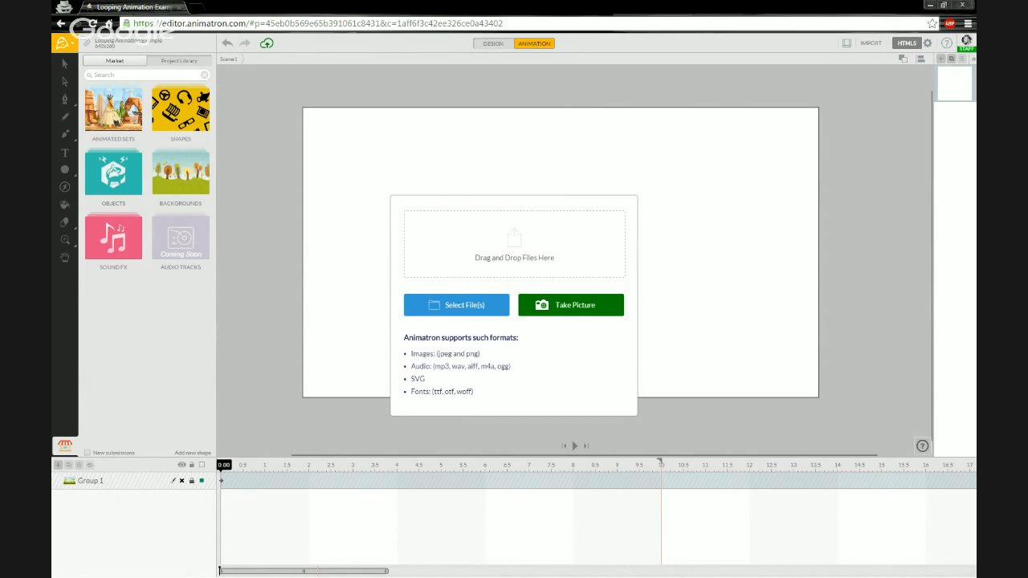
# In Windows Explorer, browse from Webinar Files to Images > Impact Sequence, enlarge the window and look through the frame images
pyautogui.moveTo(53, 92); pyautogui.dragTo(757, 33)
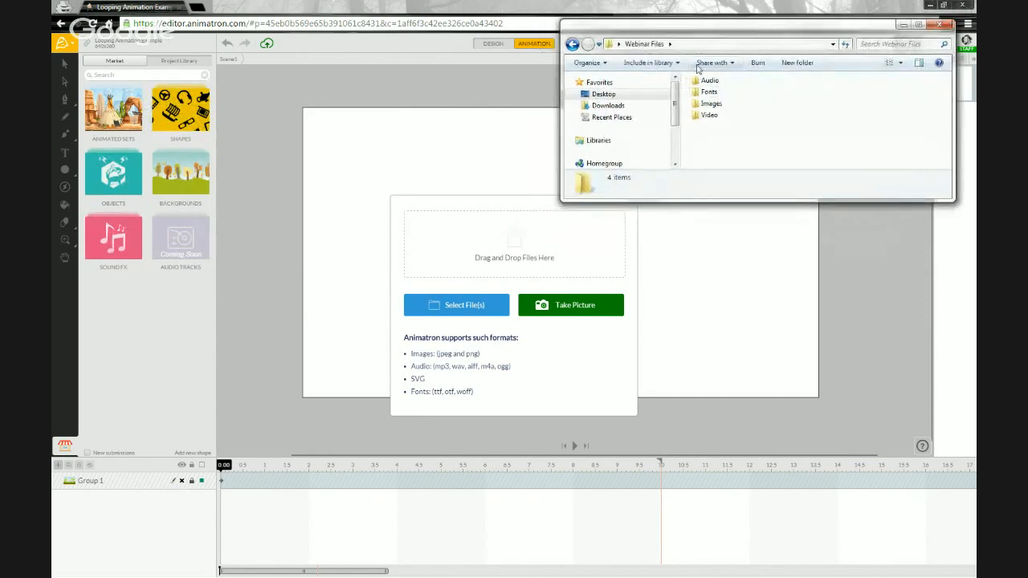
pyautogui.doubleClick(711, 105)
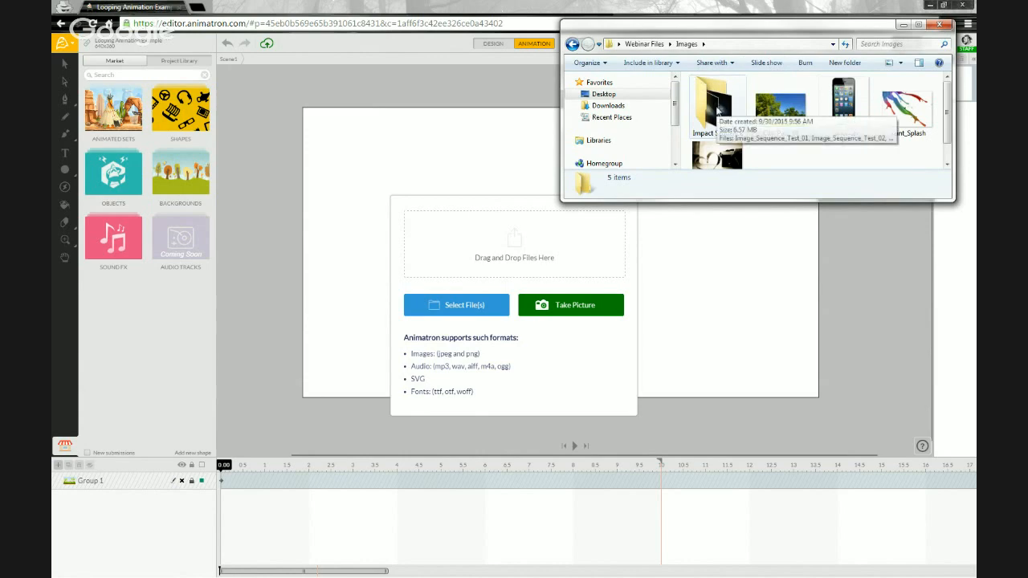
pyautogui.doubleClick(717, 110)
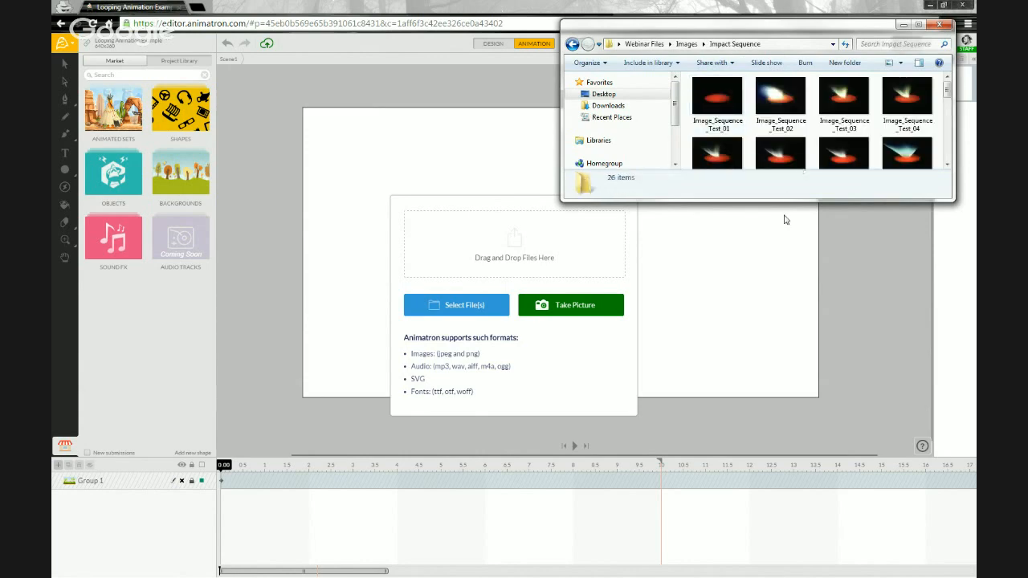
pyautogui.moveTo(785, 202); pyautogui.dragTo(786, 279)
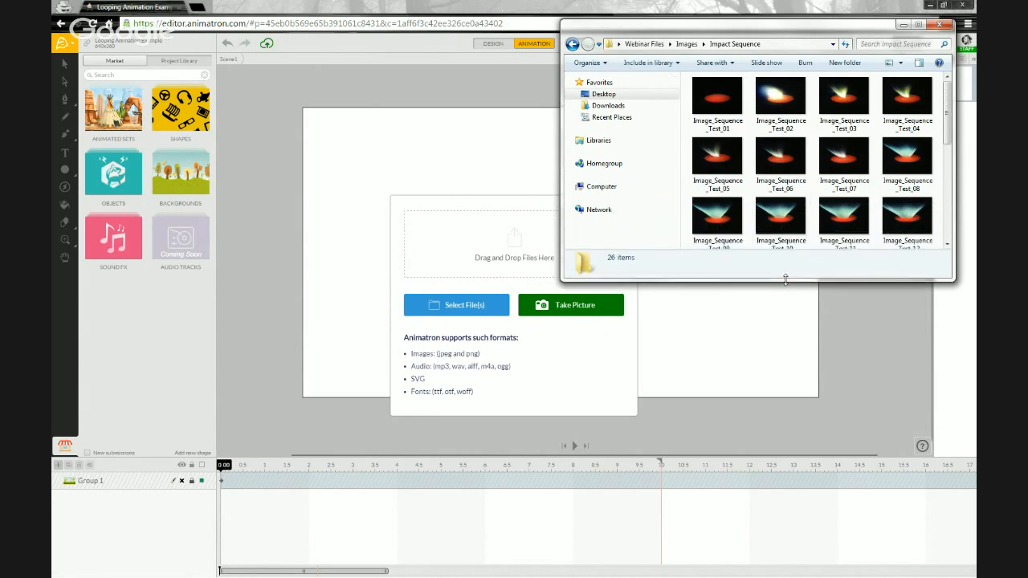
pyautogui.scroll(-5, 739, 190)
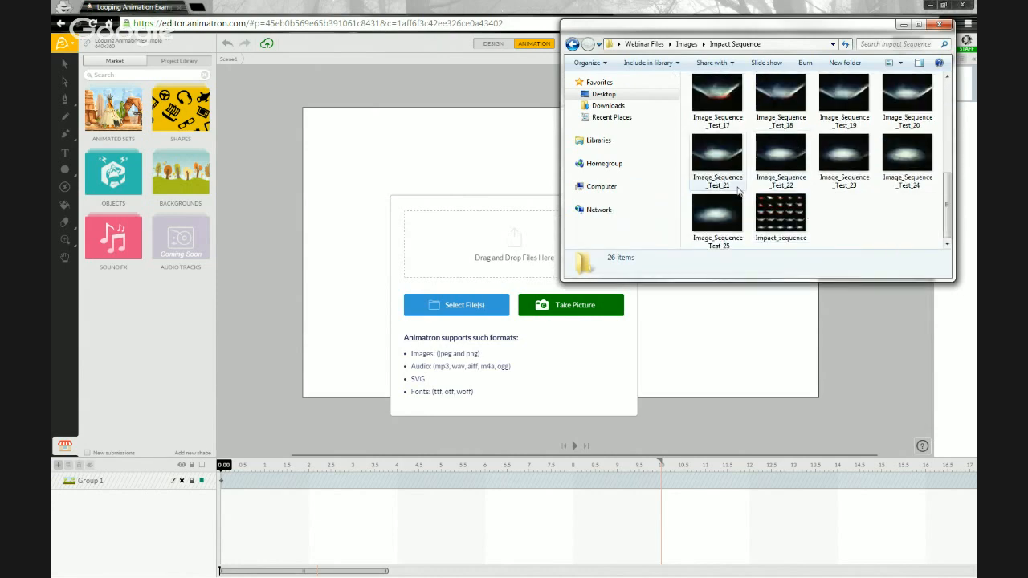
pyautogui.moveTo(948, 218); pyautogui.dragTo(957, 111)
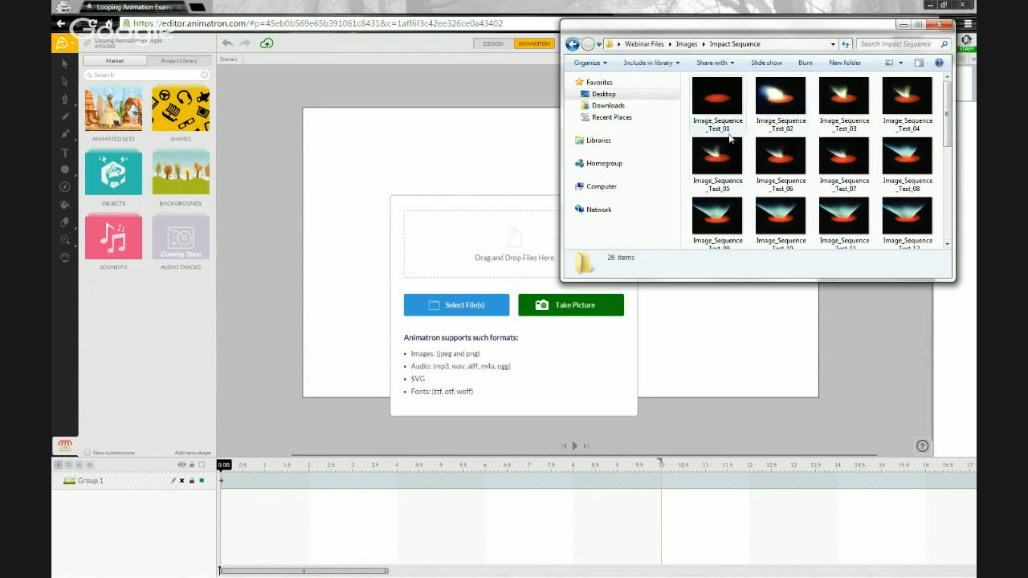
# Show the Impact Sequence folder in Details view and widen the Name column to fit the full file names
pyautogui.click(917, 64)
pyautogui.click(918, 63)
pyautogui.click(900, 63)
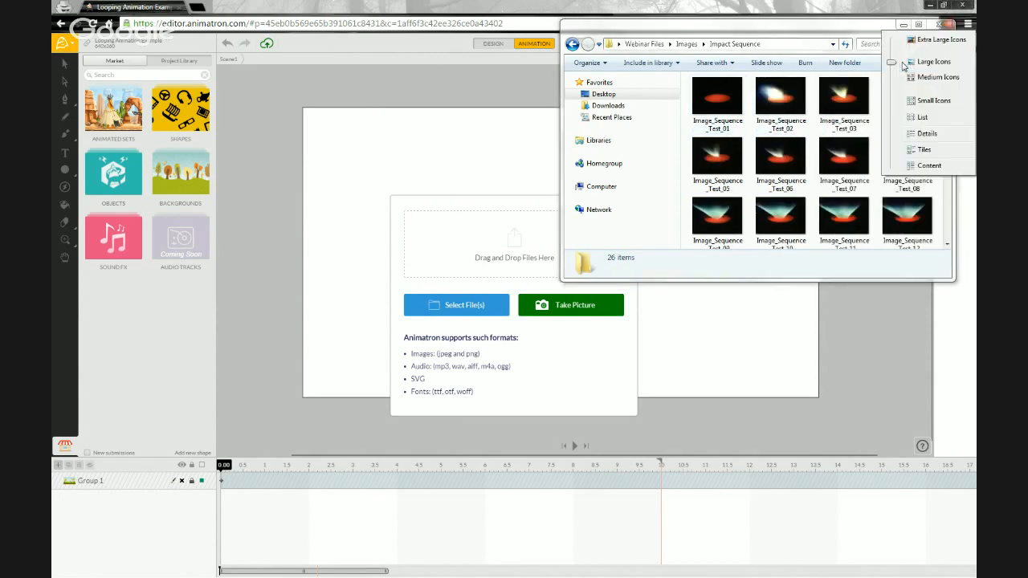
pyautogui.click(923, 118)
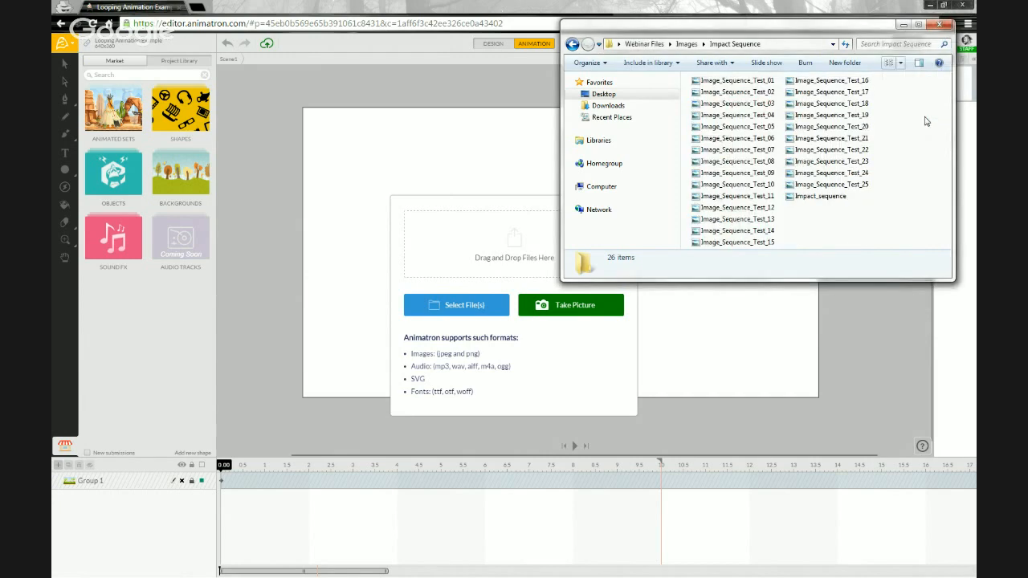
pyautogui.click(899, 63)
pyautogui.click(931, 108)
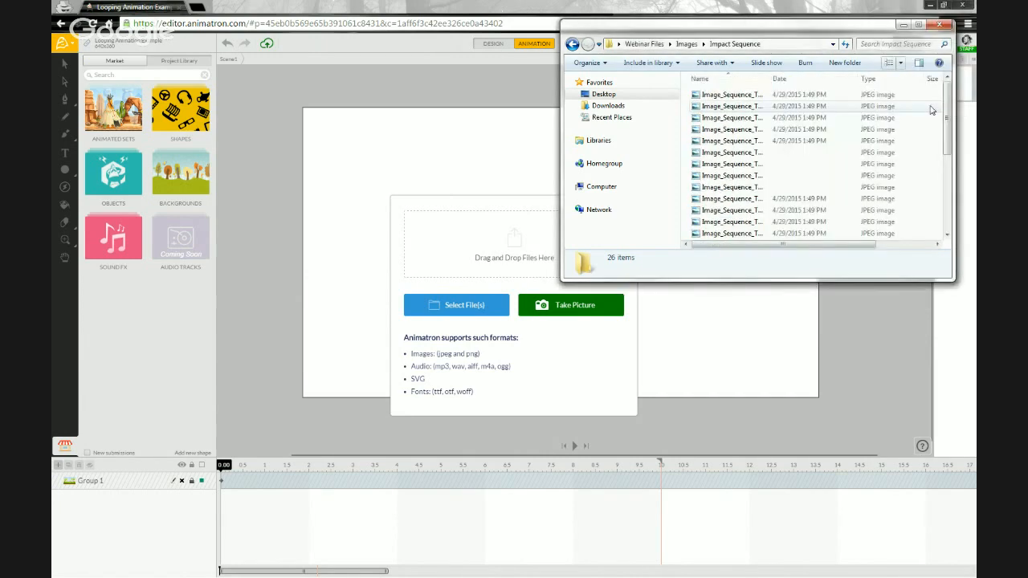
pyautogui.moveTo(768, 77); pyautogui.dragTo(822, 78)
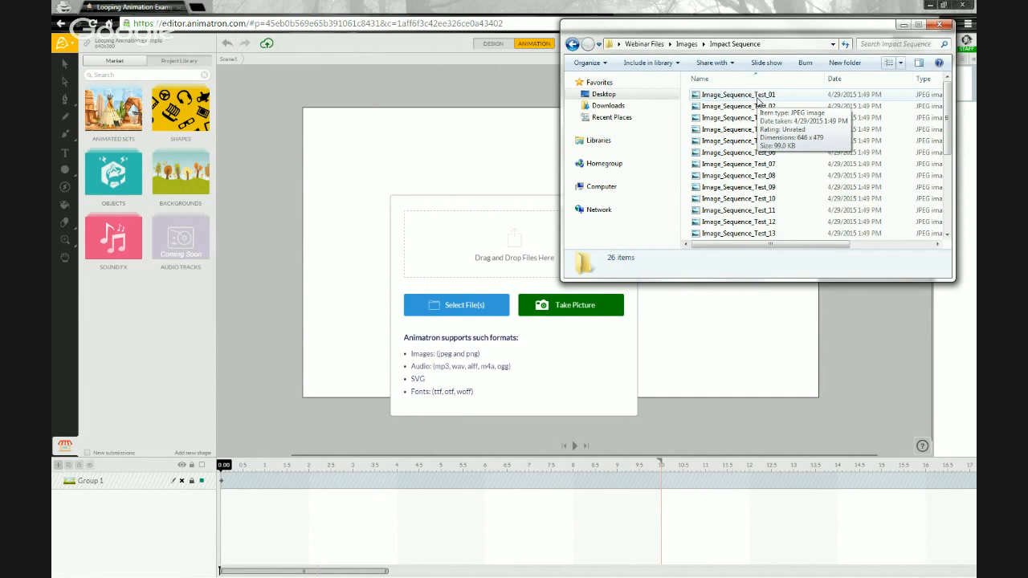
# Examine the sequential numbering of the file names from Image_Sequence_Test_01 to Image_Sequence_Test_25
pyautogui.click(755, 96)
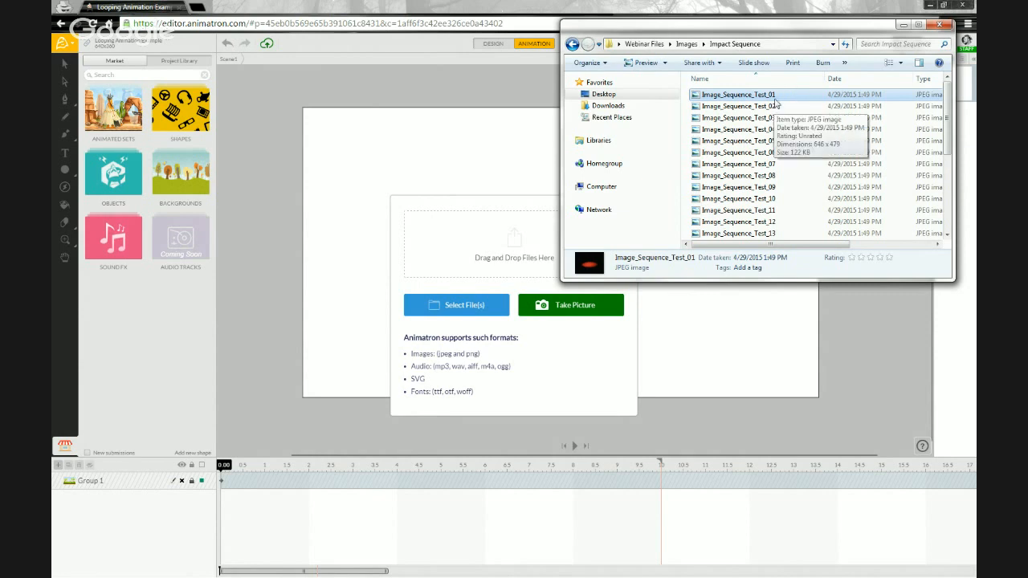
pyautogui.click(777, 97)
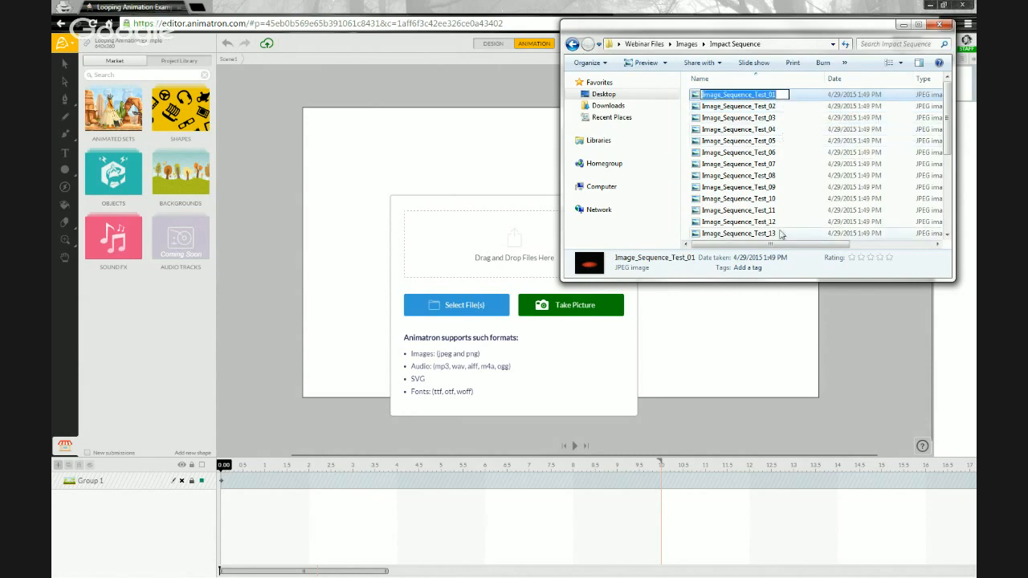
pyautogui.scroll(-5, 801, 200)
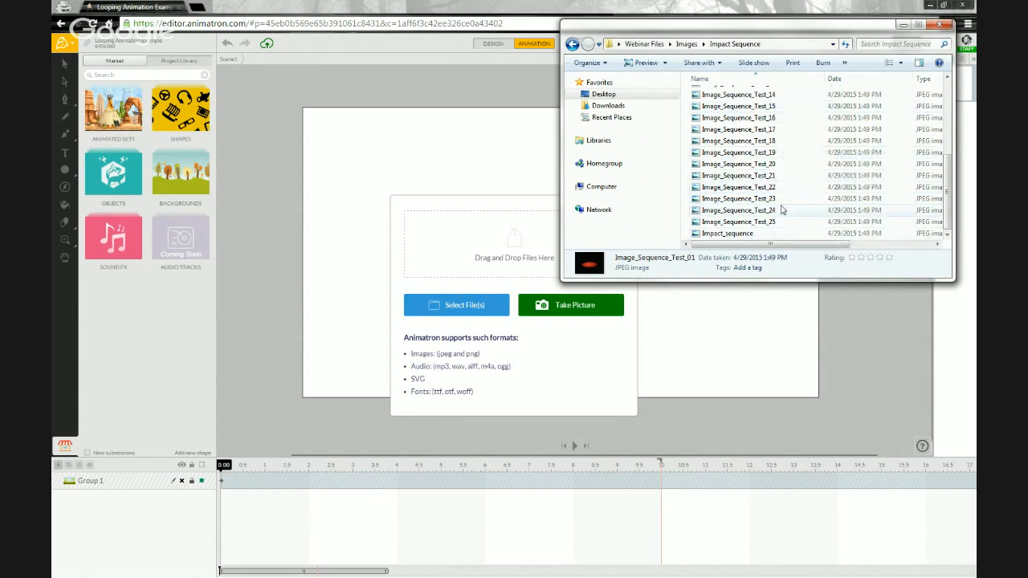
pyautogui.click(777, 222)
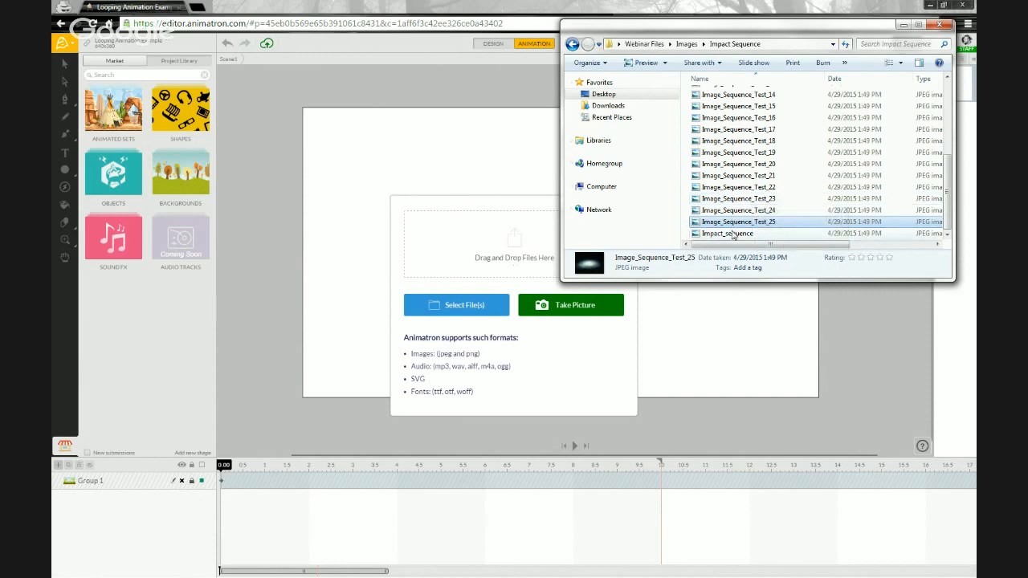
# View the Impact_sequence overview image in the photo viewer, then close it
pyautogui.click(733, 233)
pyautogui.doubleClick(732, 234)
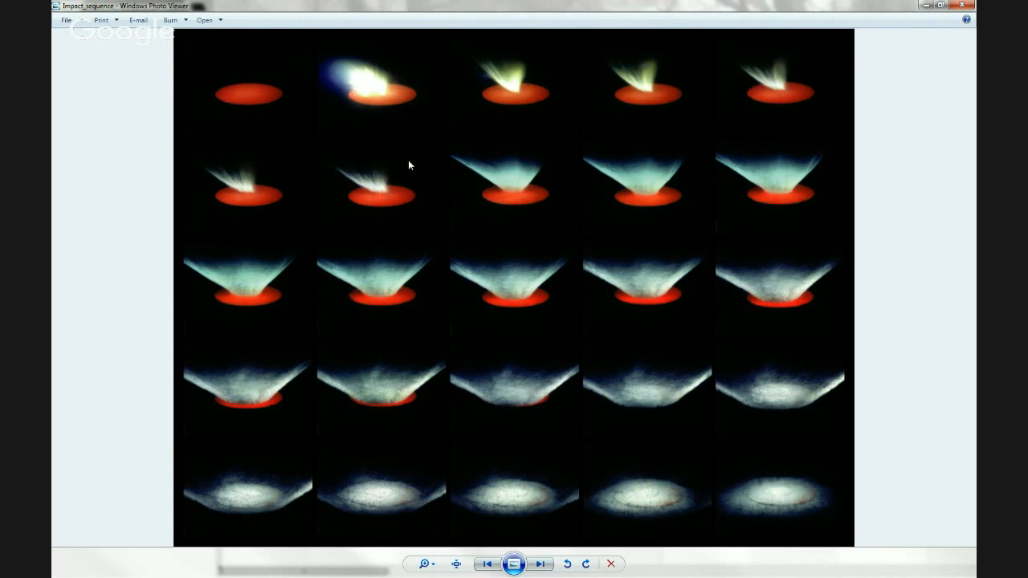
pyautogui.click(963, 6)
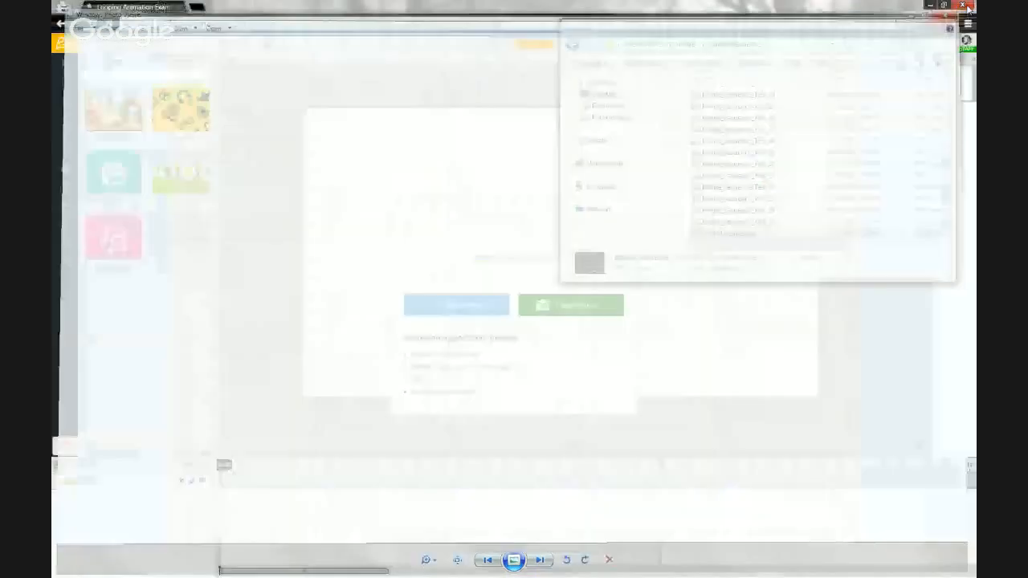
# Import the files Image_Sequence_Test_01 through Image_Sequence_Test_25 together, leaving out Impact_sequence
pyautogui.scroll(5, 751, 98)
pyautogui.click(752, 98)
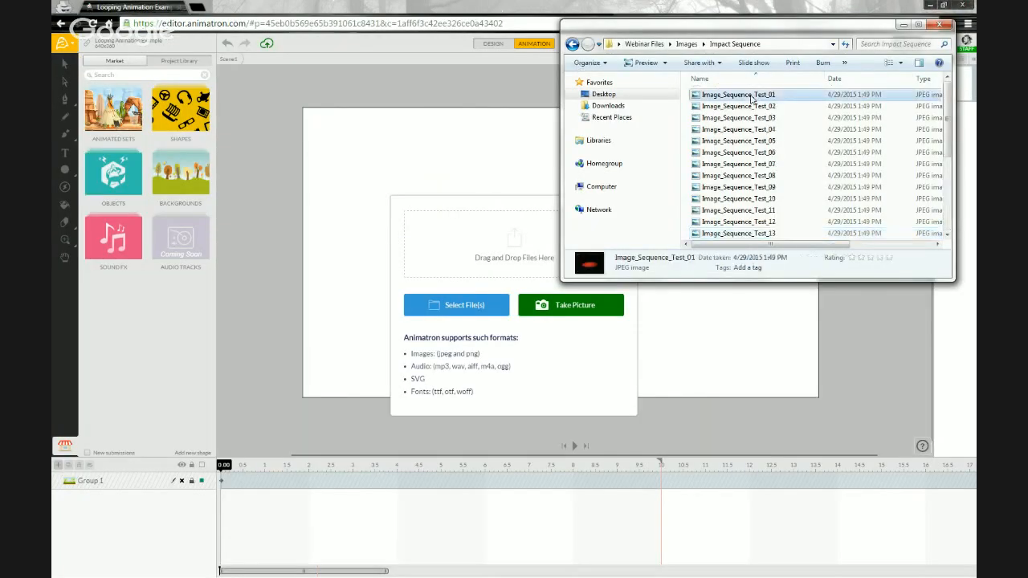
pyautogui.scroll(-4, 747, 194)
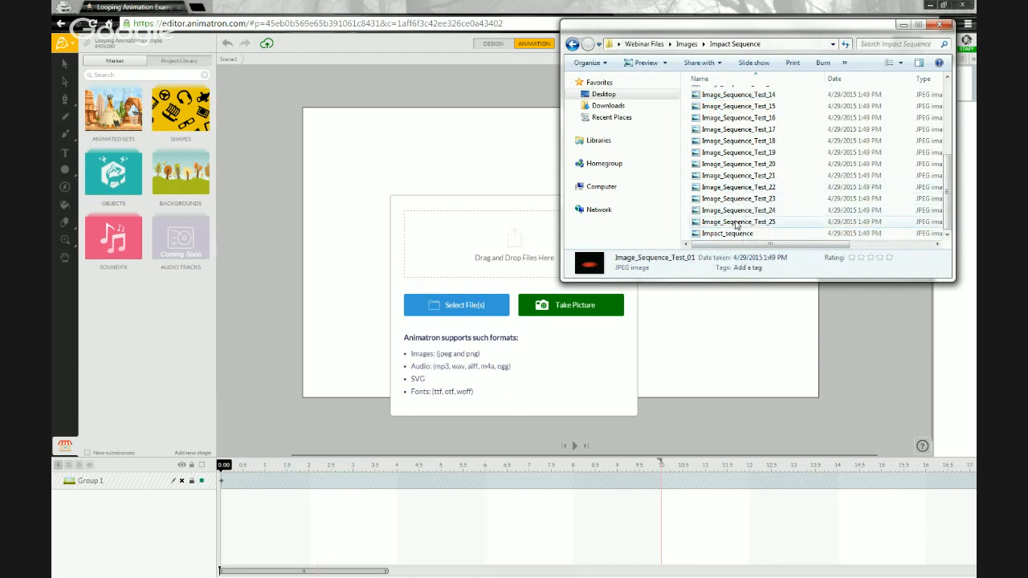
pyautogui.keyDown('shift'); pyautogui.click(735, 224); pyautogui.keyUp('shift')
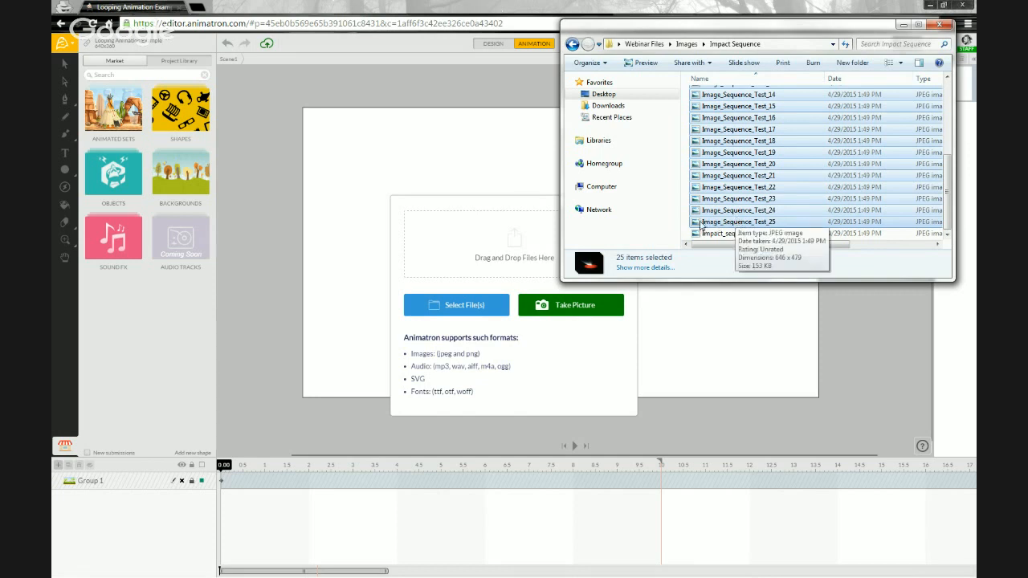
pyautogui.moveTo(701, 225); pyautogui.dragTo(480, 242)
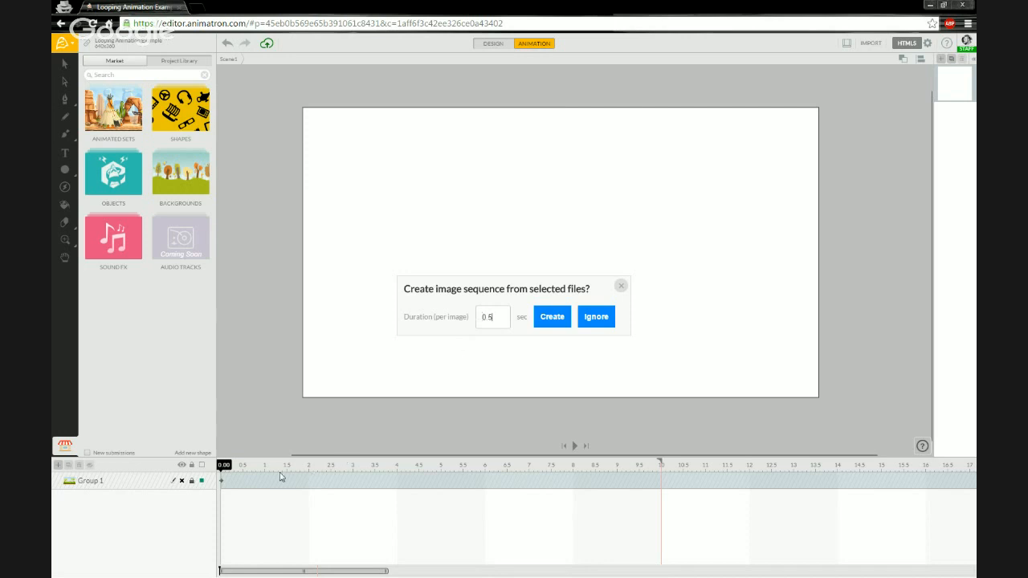
# Replace the default duration per image and create an image sequence from the imported files
pyautogui.moveTo(229, 470); pyautogui.dragTo(266, 473)
pyautogui.moveTo(264, 467); pyautogui.dragTo(223, 467)
pyautogui.doubleClick(495, 319)
pyautogui.click(497, 319)
pyautogui.press('BackSpace')
pyautogui.press('BackSpace')
pyautogui.click(549, 318)
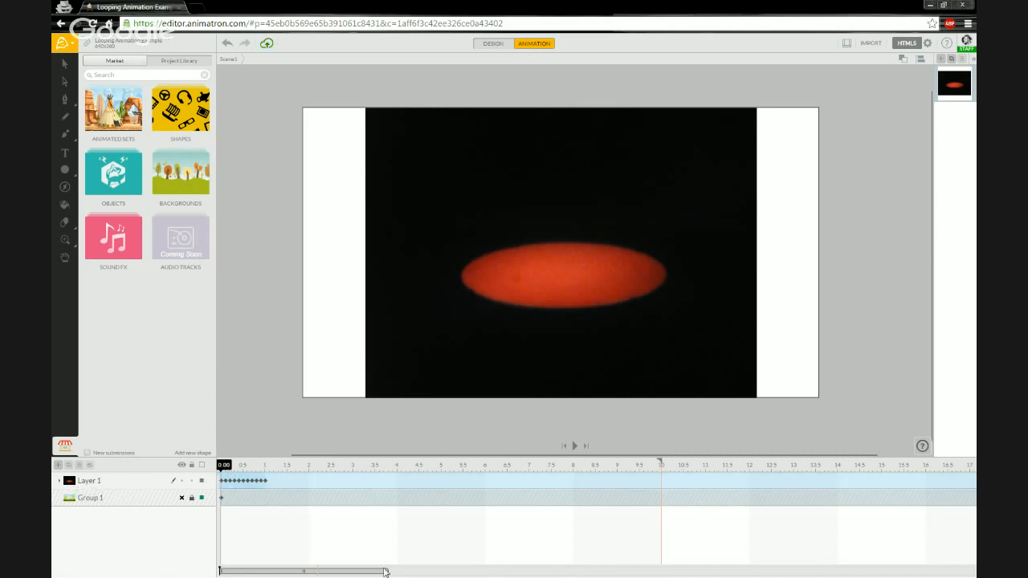
# Magnify the timeline's first seconds and scrub the playhead through the image sequence's keyframes, returning to the start
pyautogui.moveTo(388, 571); pyautogui.dragTo(241, 573)
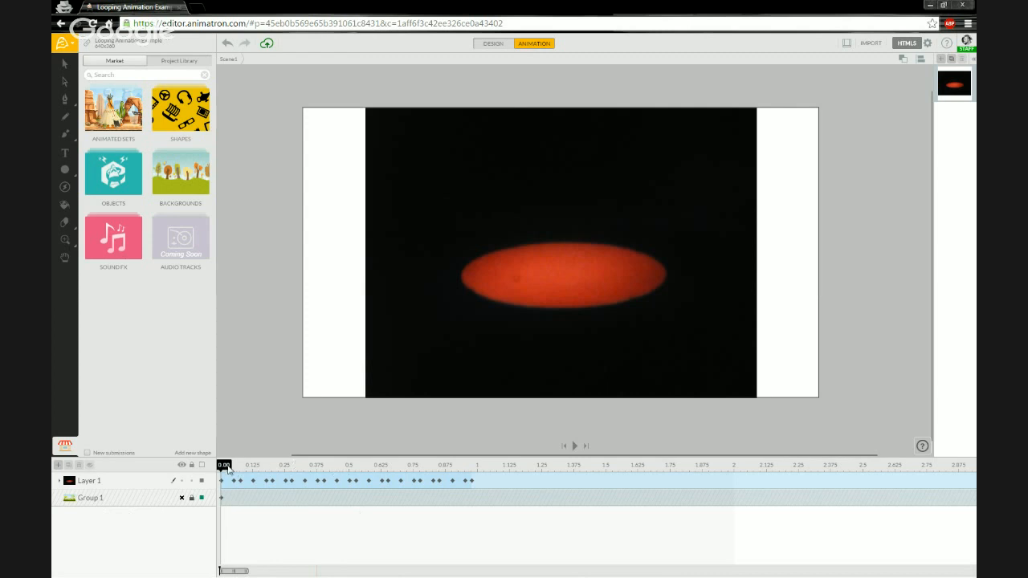
pyautogui.moveTo(227, 468); pyautogui.dragTo(470, 467)
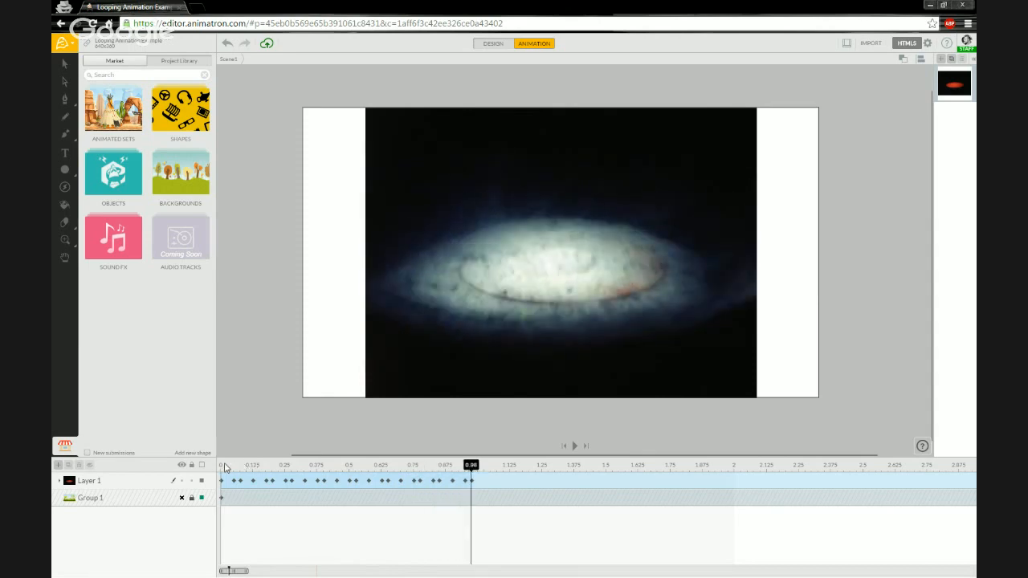
pyautogui.click(226, 468)
pyautogui.moveTo(227, 468); pyautogui.dragTo(471, 468)
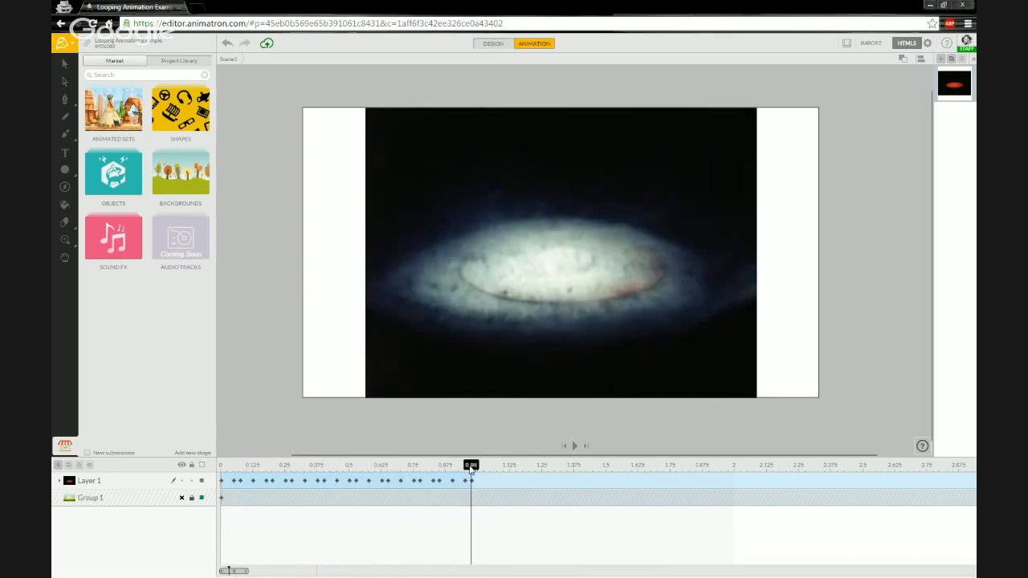
pyautogui.click(221, 468)
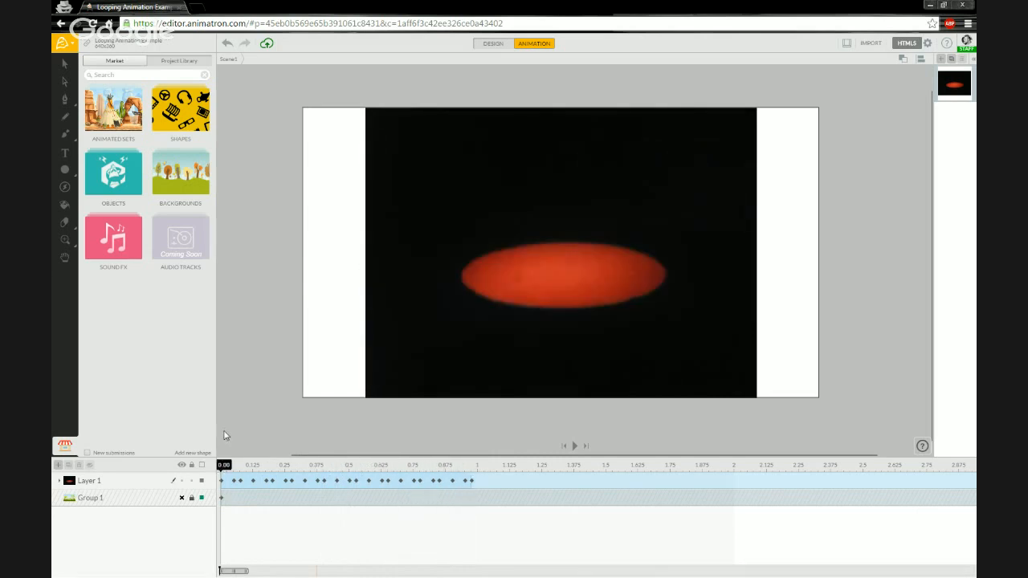
# Play the image sequence from the start, stop it after its last frame and return the playhead to 0
pyautogui.press('space')
pyautogui.press('space')
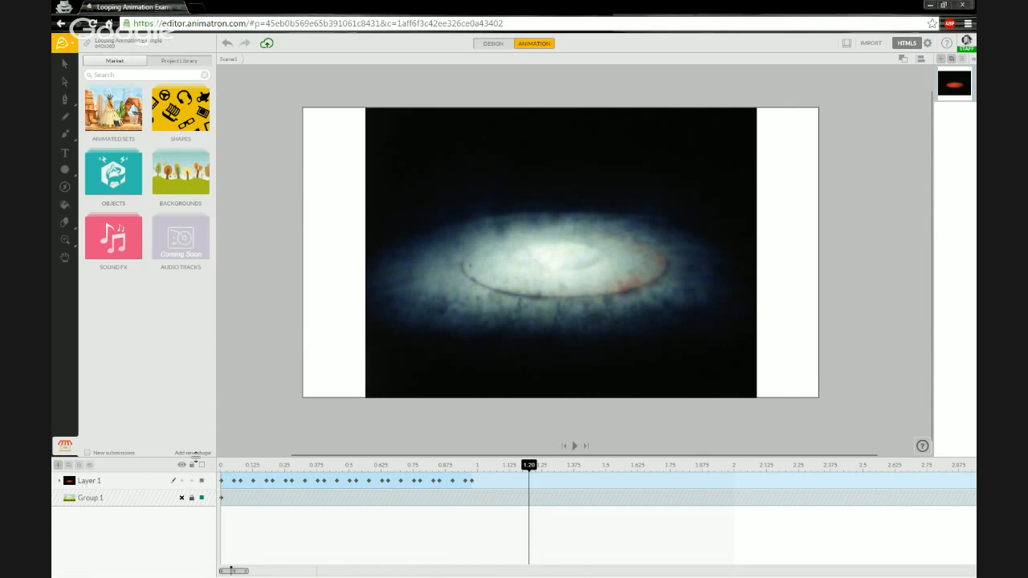
pyautogui.click(221, 468)
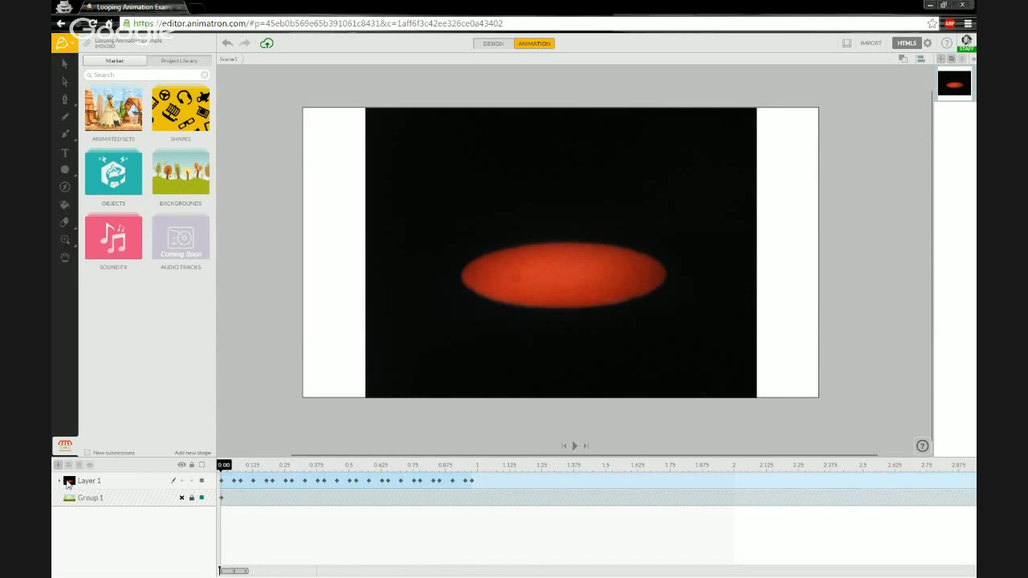
# Select Layer 1 and expand its nested layers to examine the individual sequence images on the timeline
pyautogui.click(113, 483)
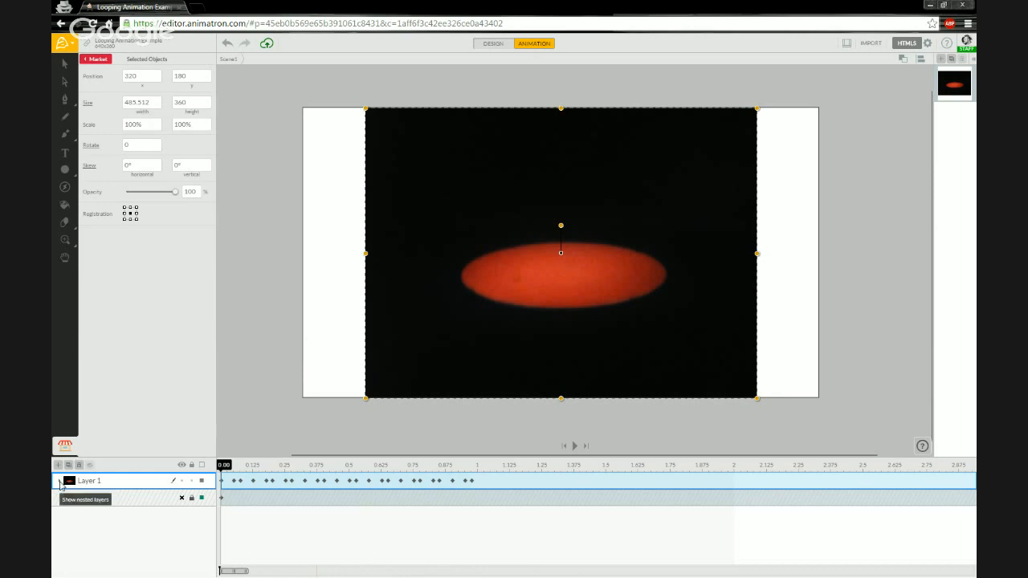
pyautogui.click(59, 483)
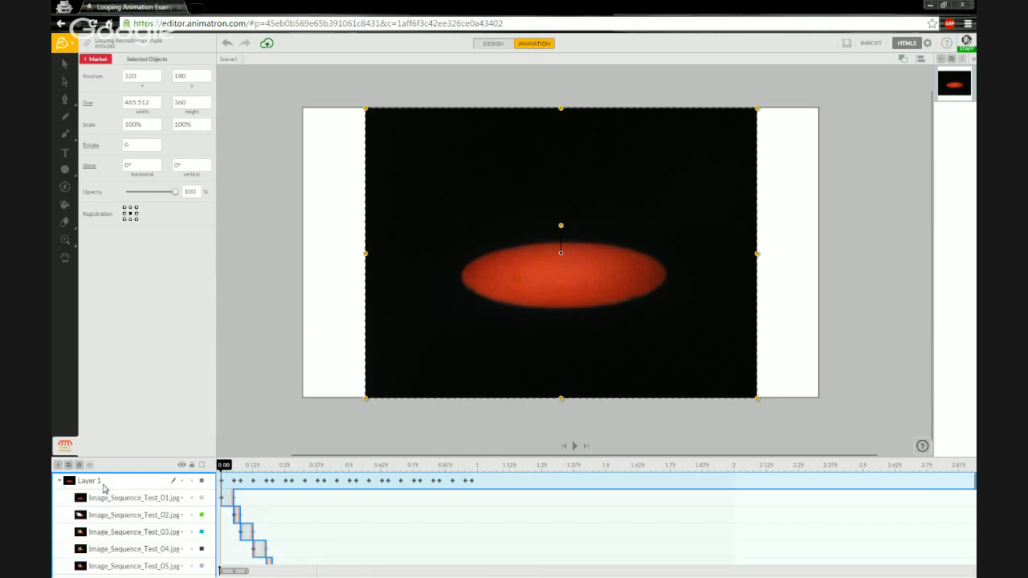
pyautogui.scroll(-1, 175, 489)
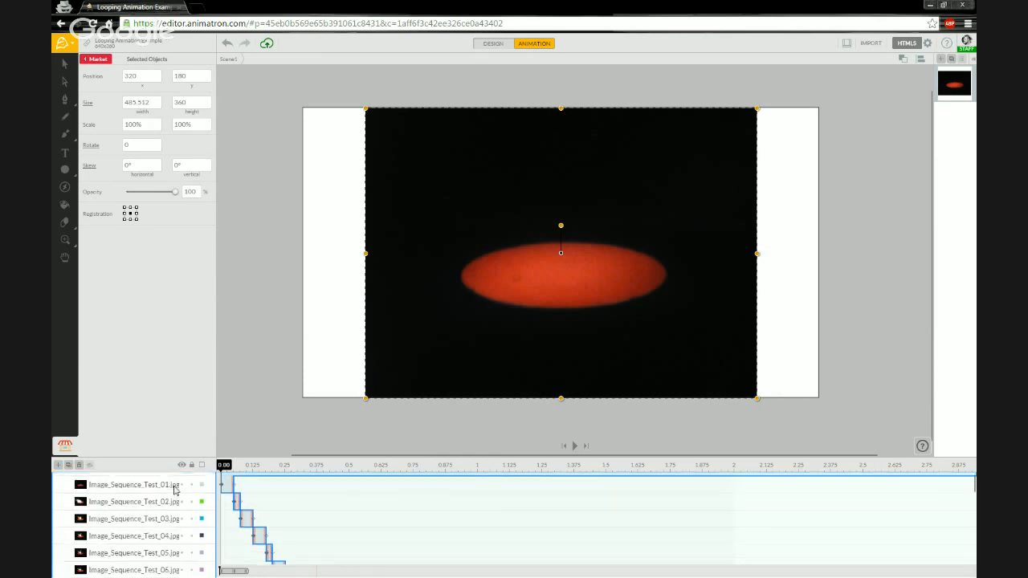
pyautogui.scroll(1, 175, 490)
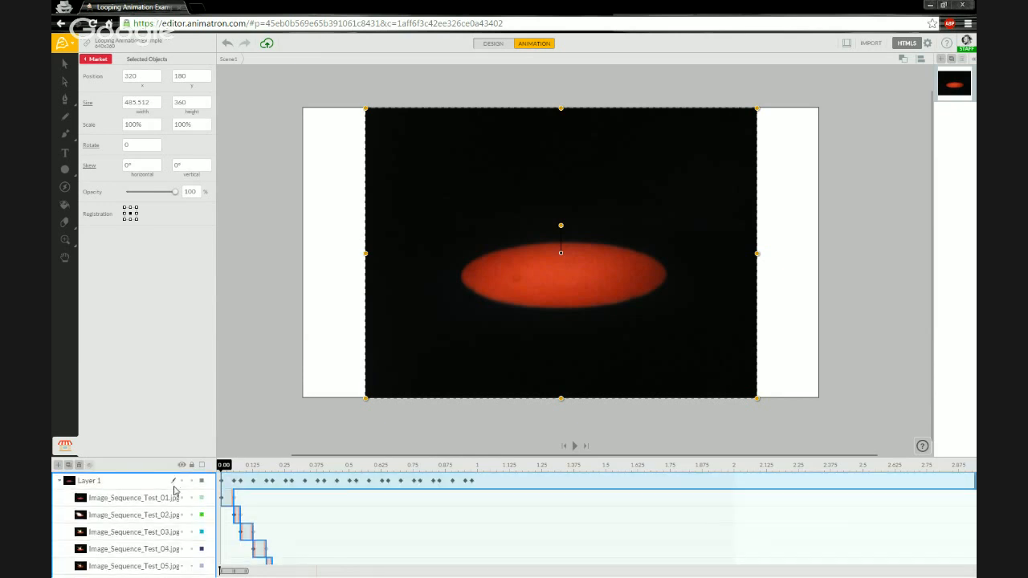
# Enlarge the timeline to examine all nested image layers of Layer 1, and return the playhead to 0
pyautogui.click(247, 464)
pyautogui.click(248, 508)
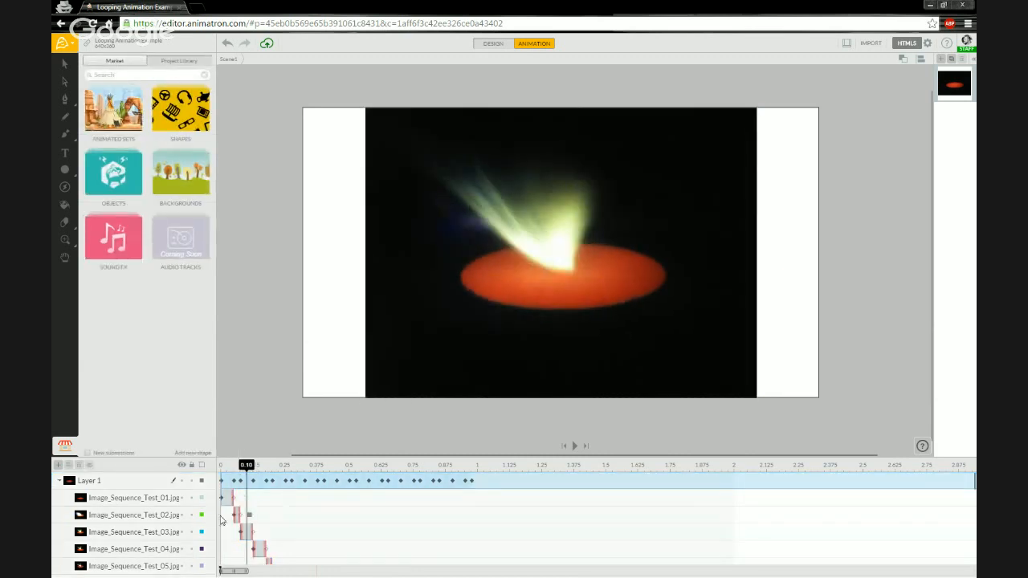
pyautogui.click(125, 500)
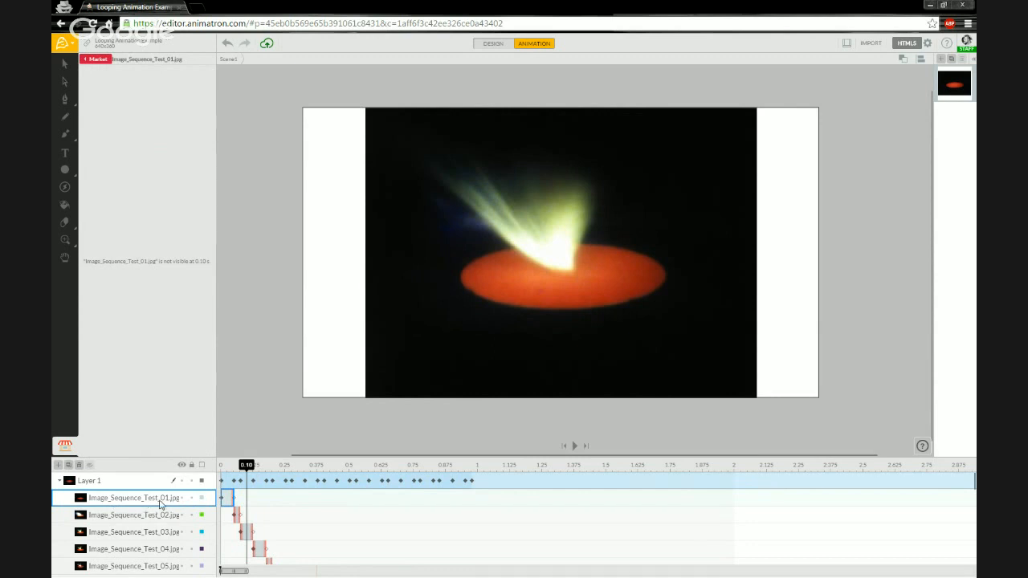
pyautogui.scroll(-1, 269, 506)
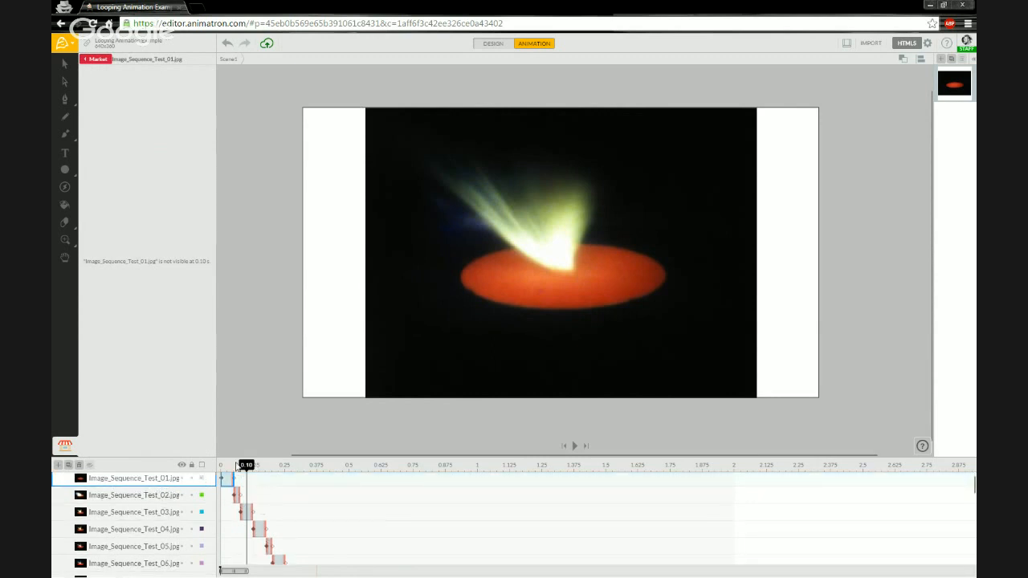
pyautogui.moveTo(238, 456); pyautogui.dragTo(314, 109)
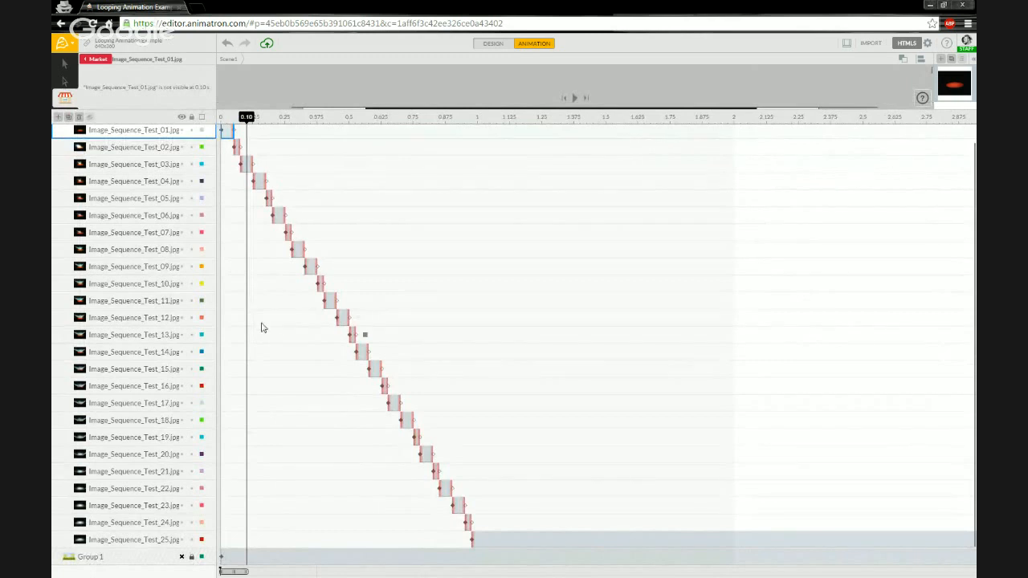
pyautogui.scroll(1, 249, 265)
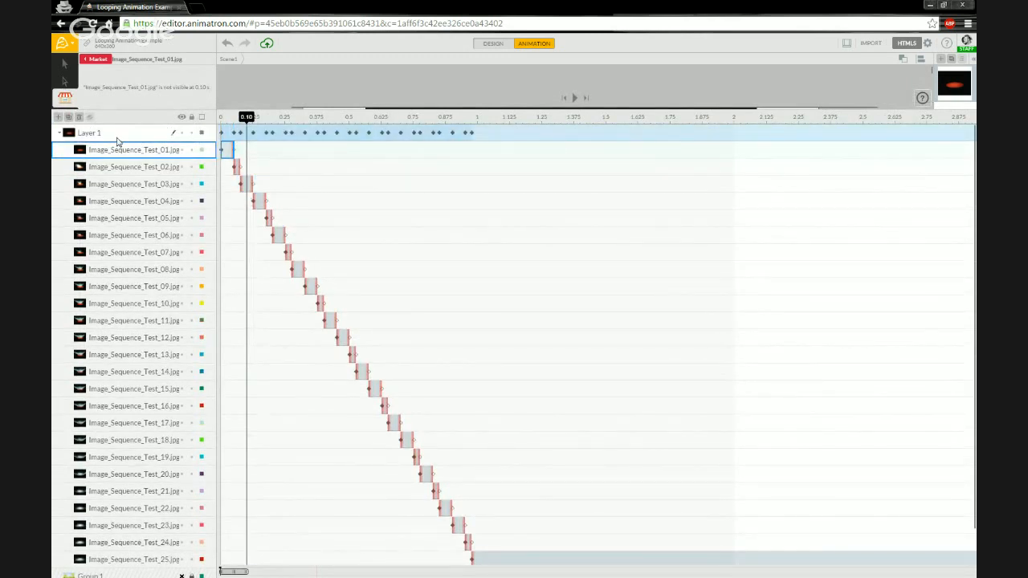
pyautogui.moveTo(247, 118); pyautogui.dragTo(223, 117)
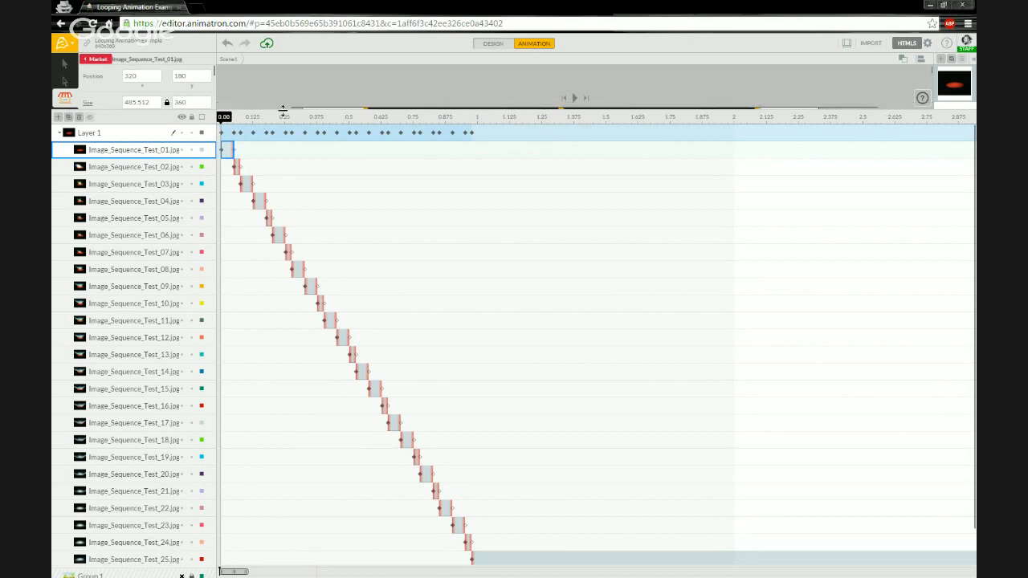
# Reduce the timeline's height and step the playhead image by image through the first part of the sequence up to 0.38 s
pyautogui.moveTo(283, 109); pyautogui.dragTo(272, 379)
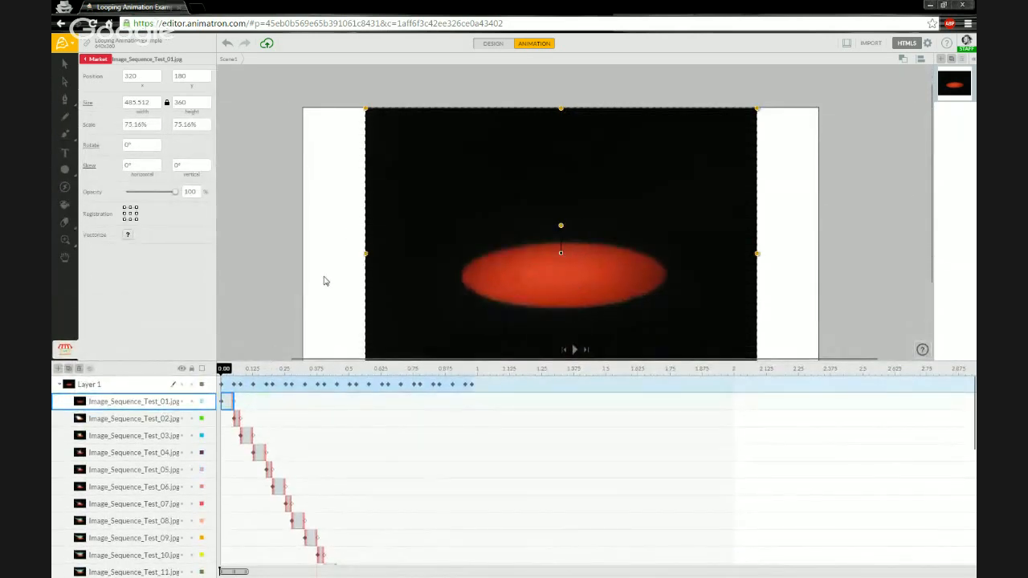
pyautogui.scroll(-1, 277, 479)
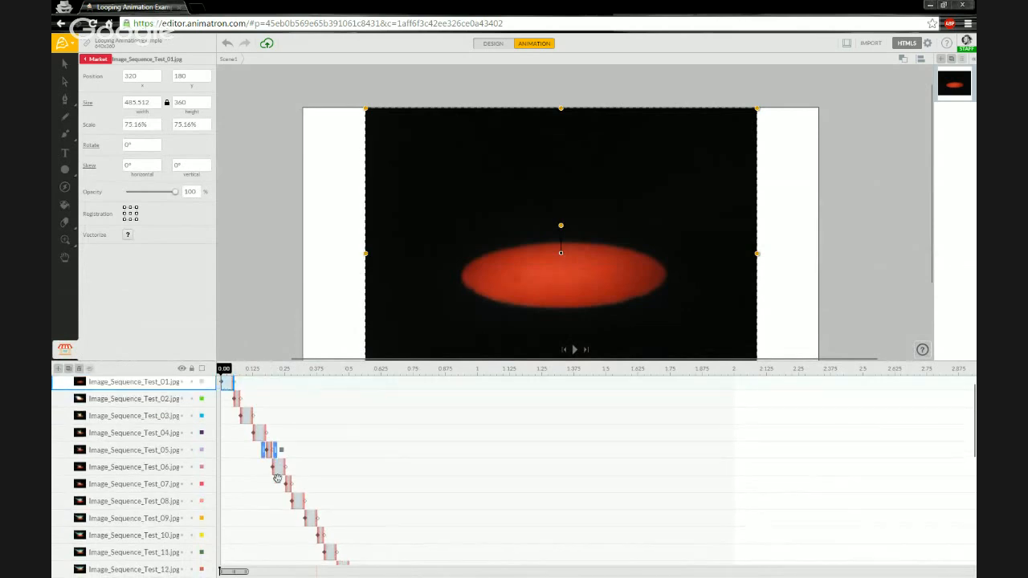
pyautogui.click(233, 374)
pyautogui.click(245, 374)
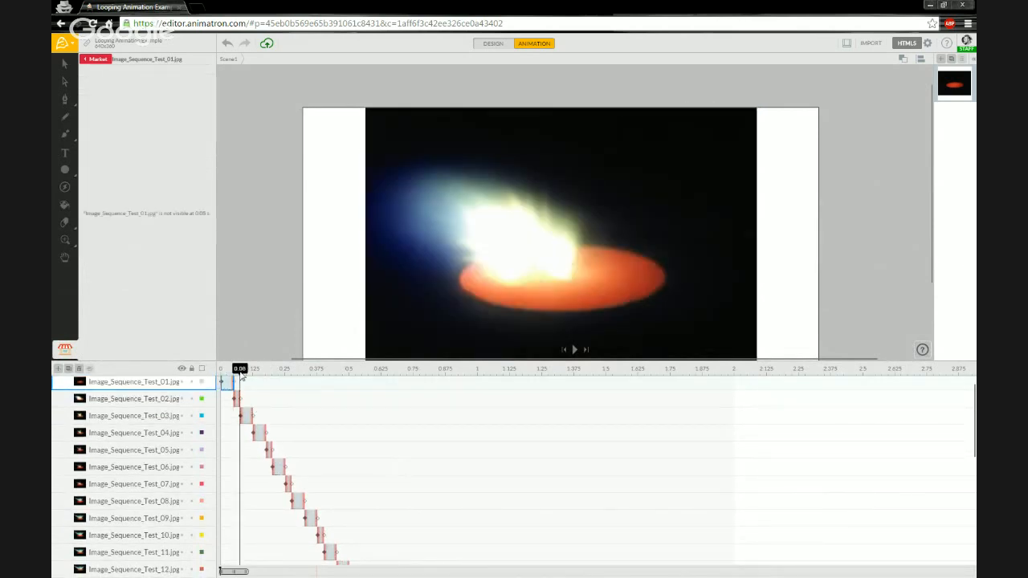
pyautogui.click(257, 376)
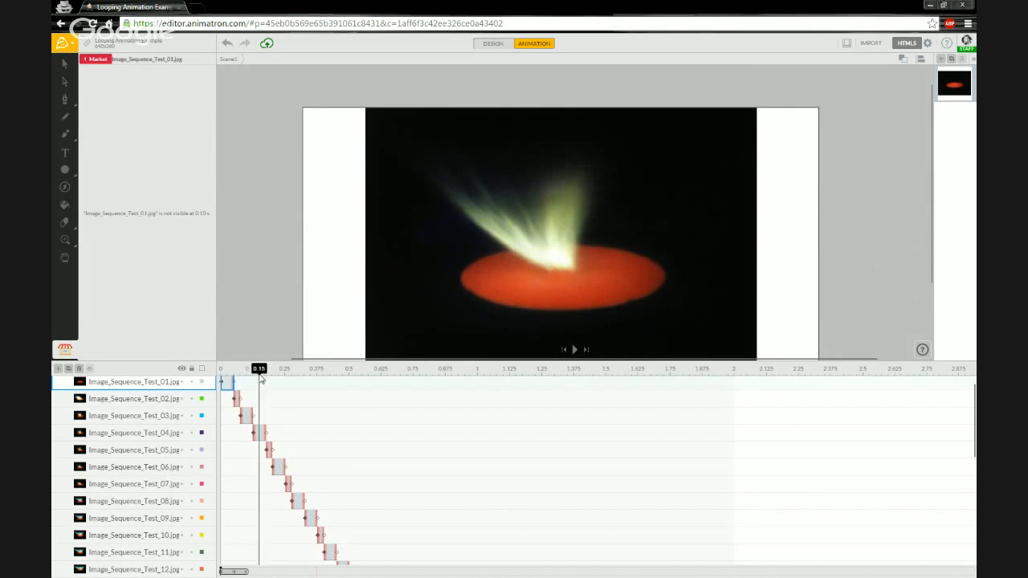
pyautogui.click(270, 378)
pyautogui.click(284, 377)
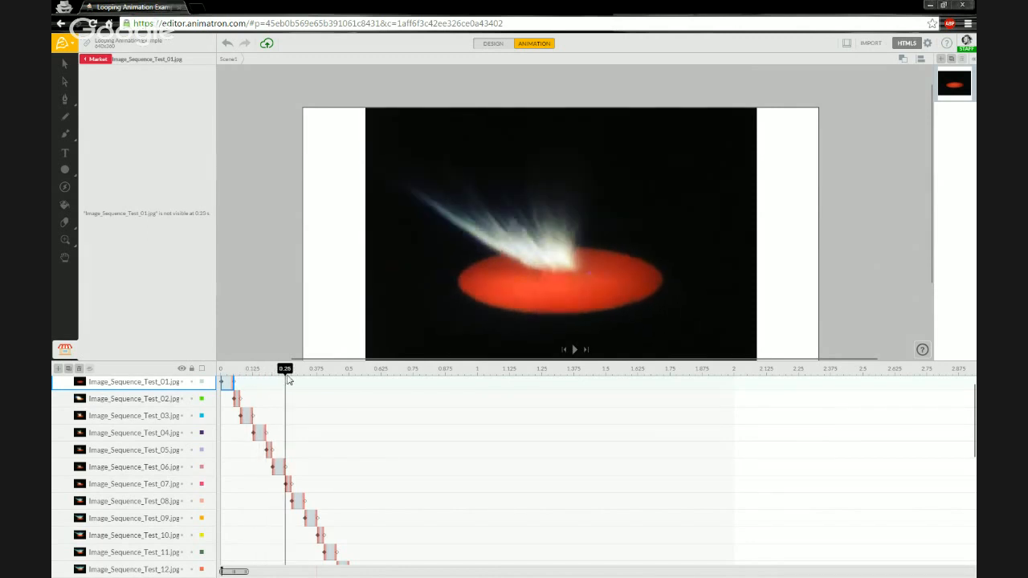
pyautogui.click(297, 377)
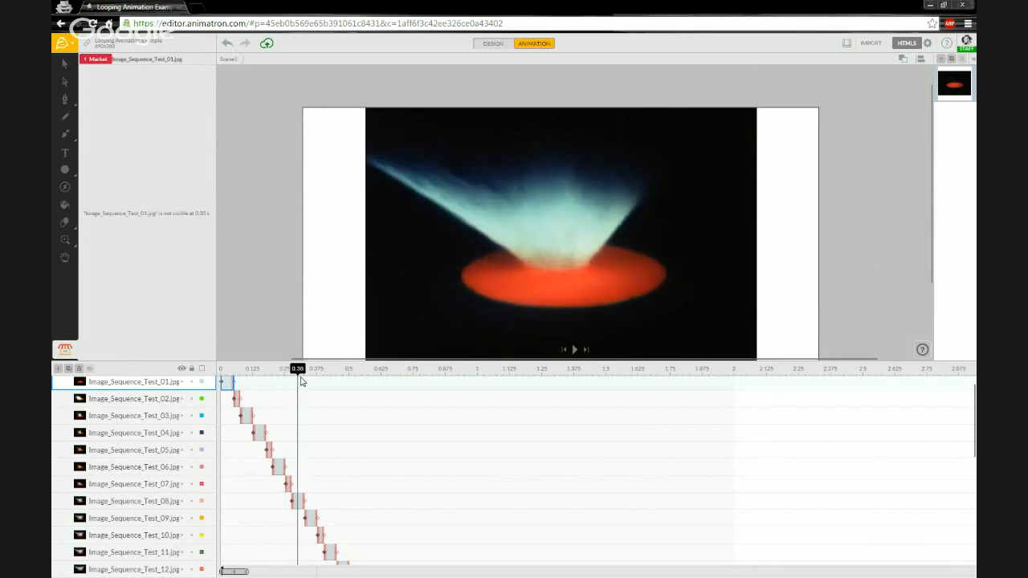
pyautogui.click(305, 379)
pyautogui.click(317, 379)
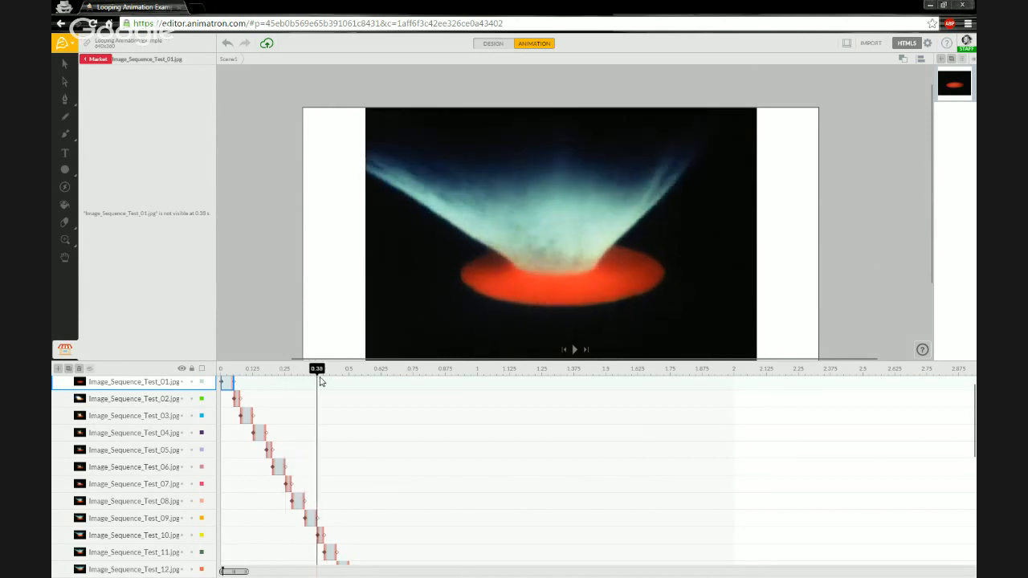
# Select the Image_Sequence_Test_20.jpg segment and scrub the playhead through the remaining images to 1.02 s
pyautogui.scroll(-1, 325, 409)
pyautogui.scroll(-5, 332, 421)
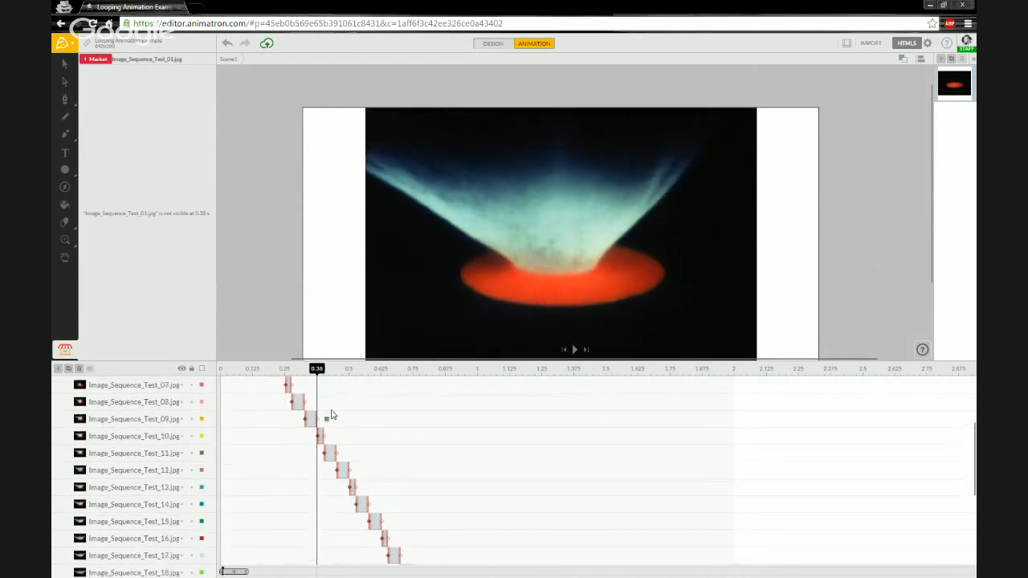
pyautogui.scroll(-5, 336, 413)
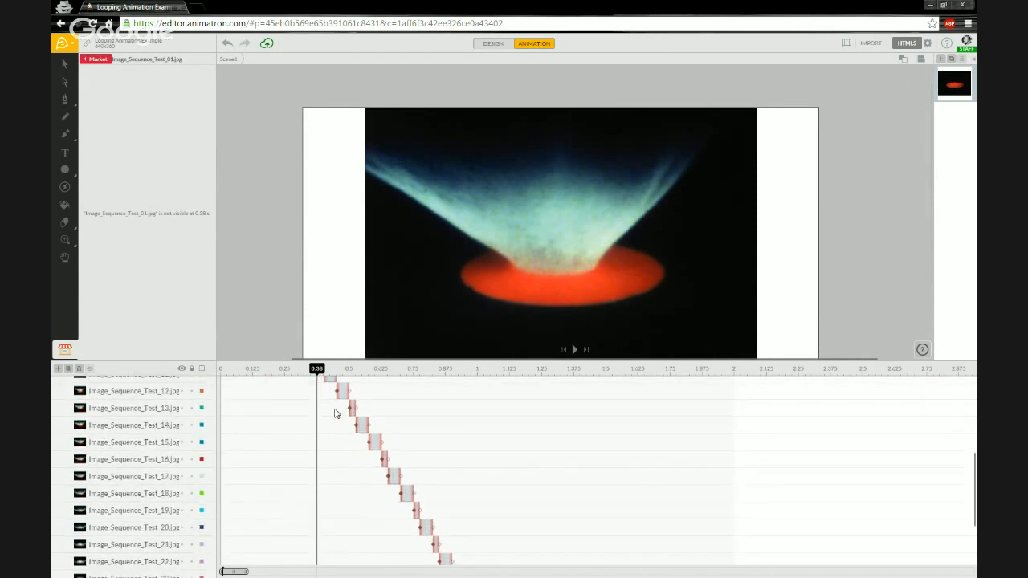
pyautogui.scroll(-5, 344, 411)
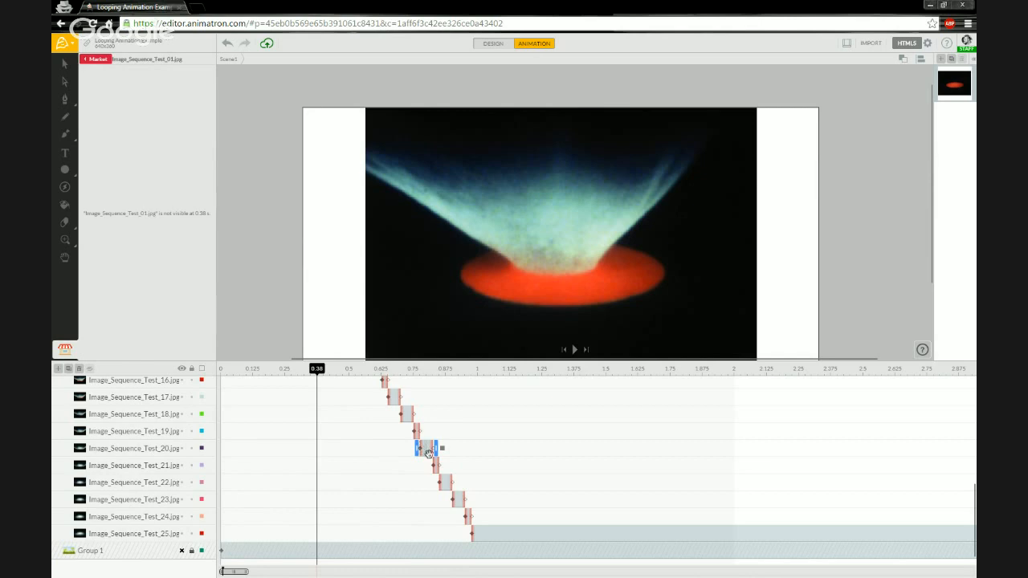
pyautogui.moveTo(425, 449)
pyautogui.mouseDown()
pyautogui.moveTo(453, 449)
pyautogui.moveTo(401, 451)
pyautogui.moveTo(427, 451)
pyautogui.mouseUp()
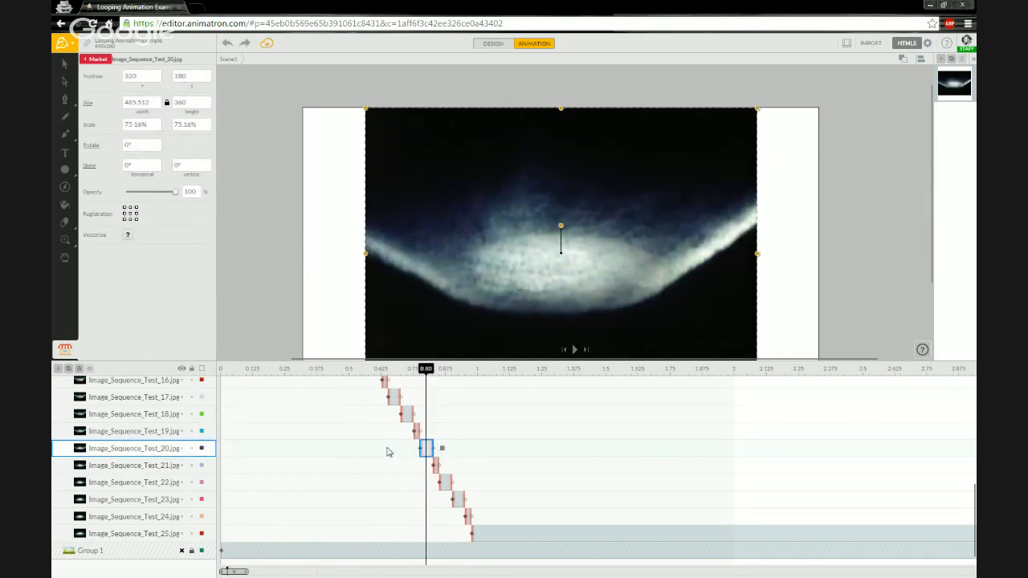
pyautogui.moveTo(428, 374)
pyautogui.mouseDown()
pyautogui.moveTo(415, 373)
pyautogui.moveTo(430, 376)
pyautogui.mouseUp()
pyautogui.moveTo(430, 376); pyautogui.dragTo(479, 372)
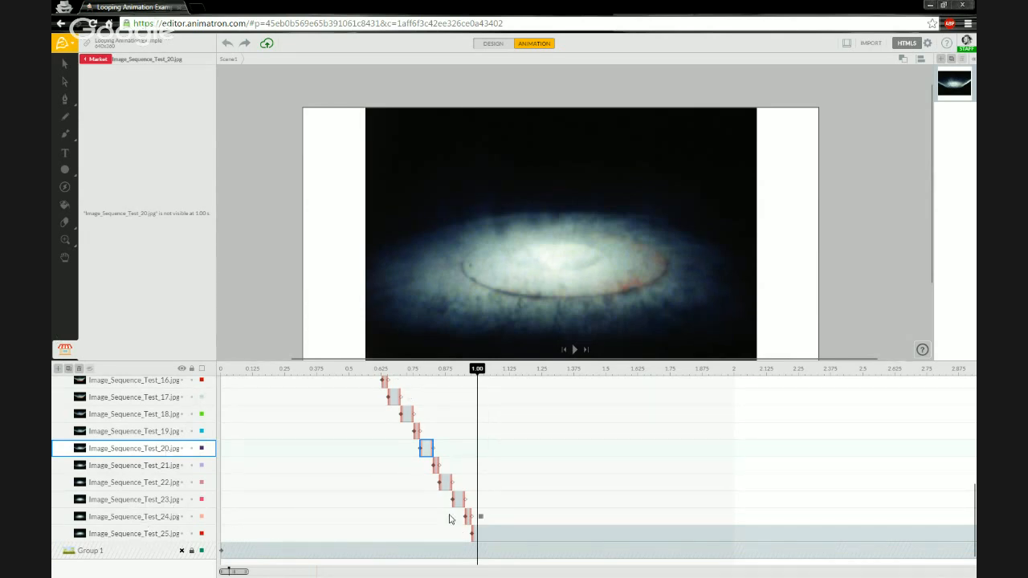
pyautogui.click(483, 374)
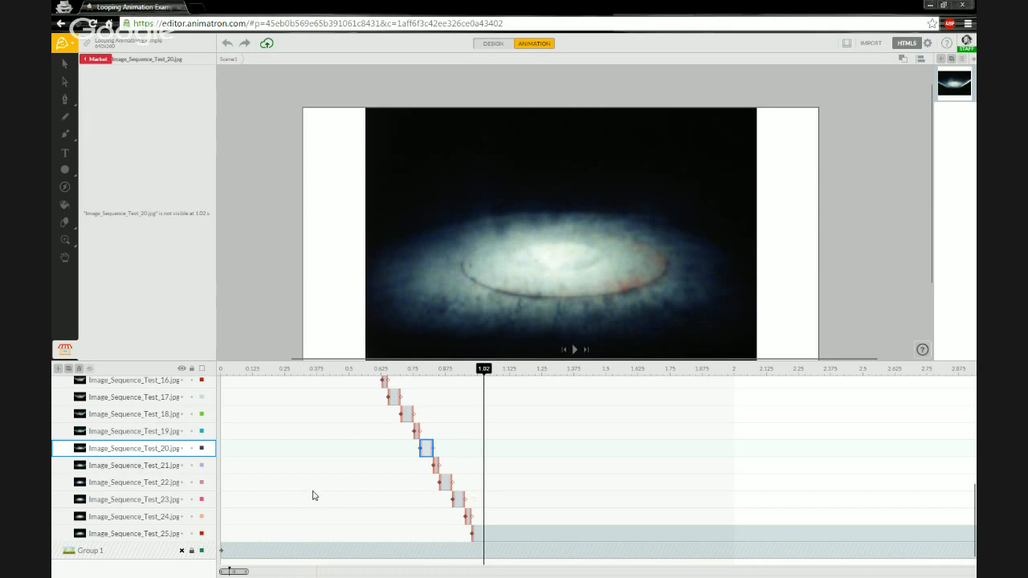
# Review the nested image layers, select Image_Sequence_Test_25.jpg and place the playhead at 1.00 s
pyautogui.scroll(1, 365, 498)
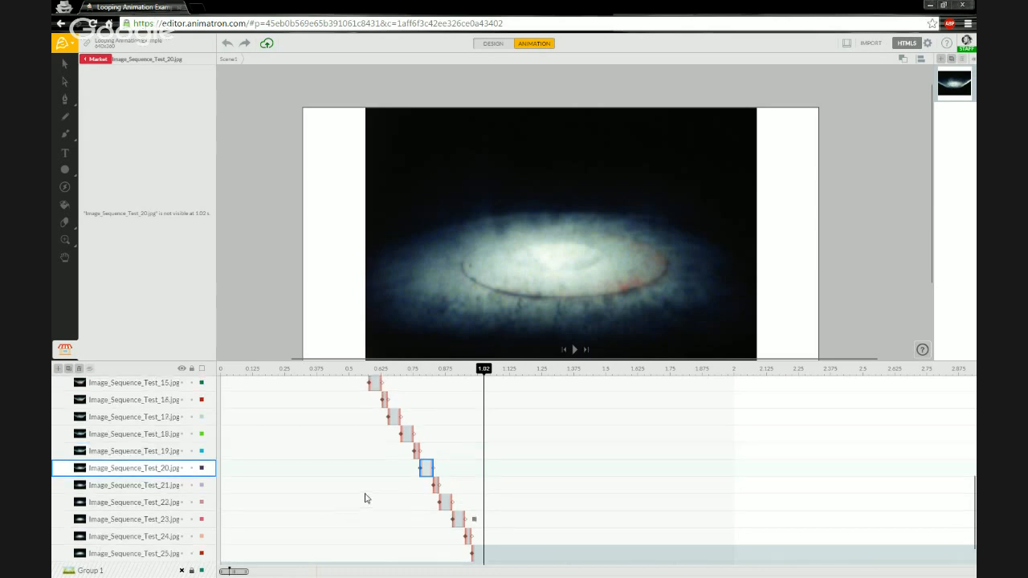
pyautogui.scroll(9, 365, 498)
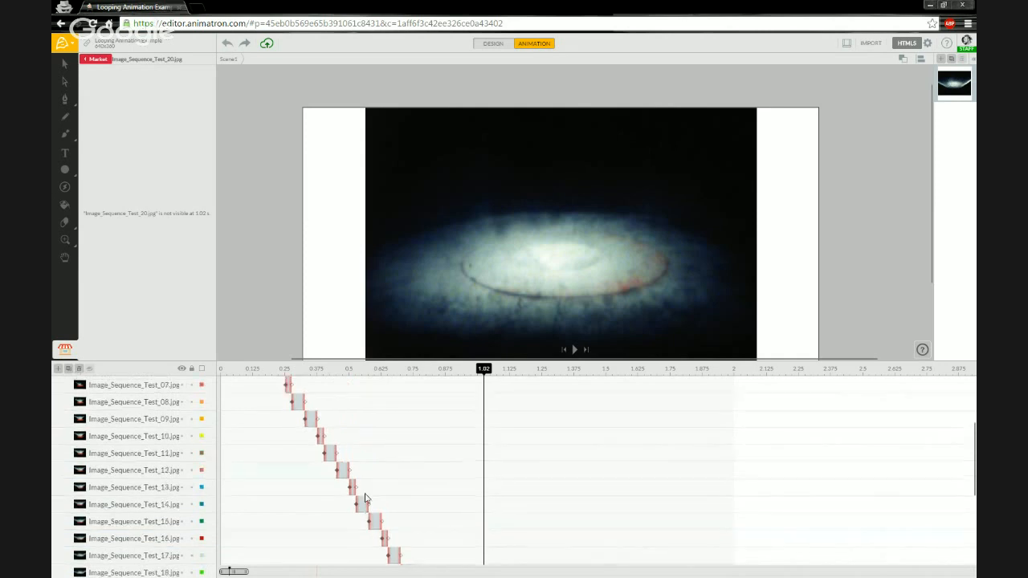
pyautogui.scroll(6, 364, 498)
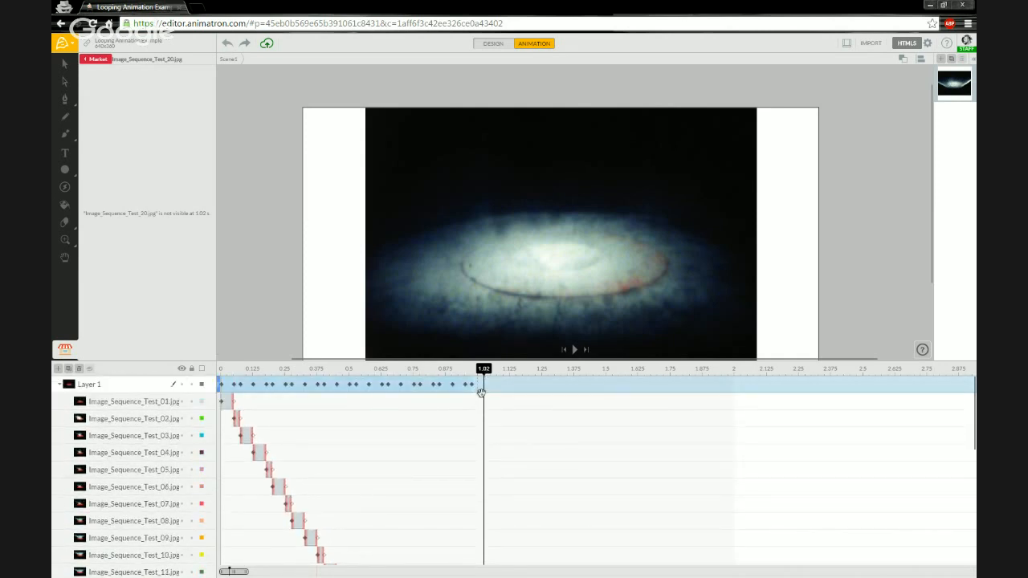
pyautogui.scroll(-4, 476, 412)
pyautogui.scroll(-13, 476, 413)
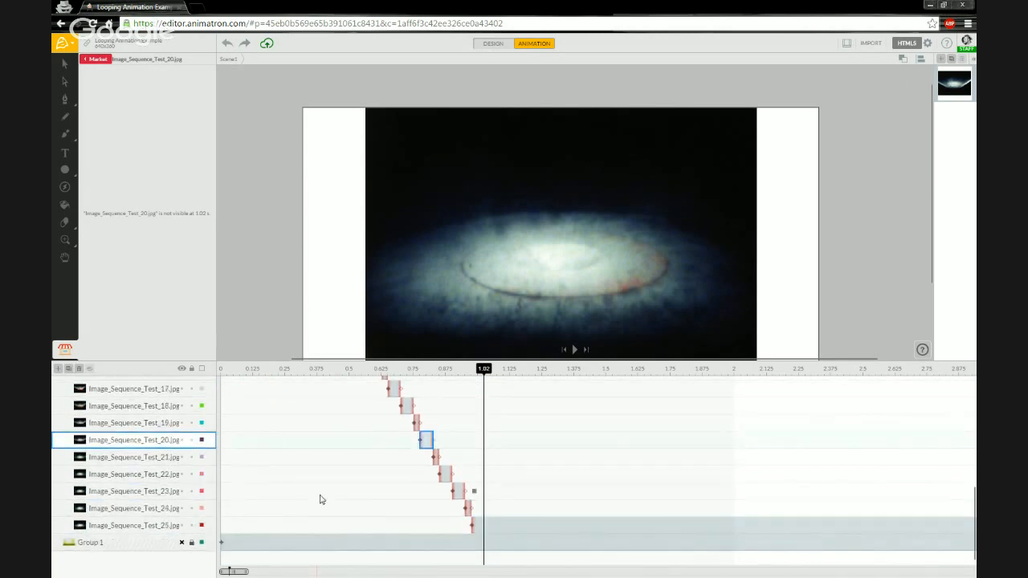
pyautogui.click(151, 529)
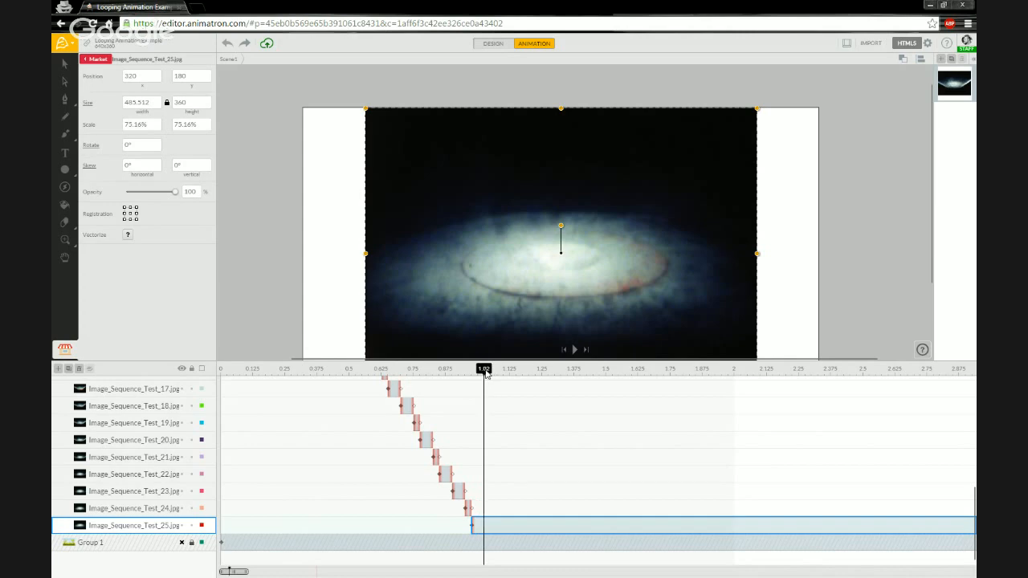
pyautogui.moveTo(485, 373); pyautogui.dragTo(477, 373)
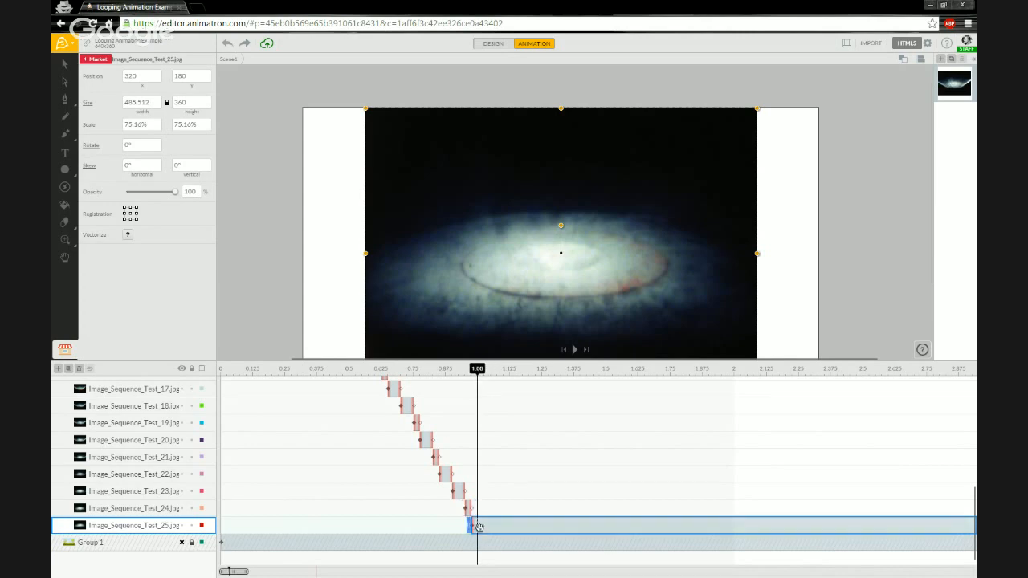
# Collapse the nested image layers of Layer 1 and select Layer 1 itself
pyautogui.scroll(5, 336, 492)
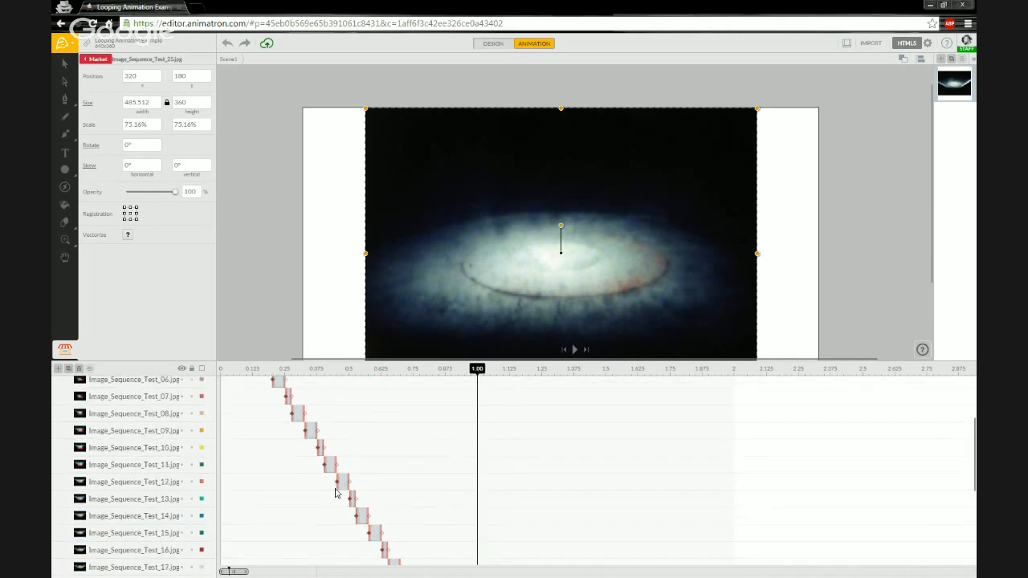
pyautogui.scroll(3, 335, 492)
pyautogui.click(61, 386)
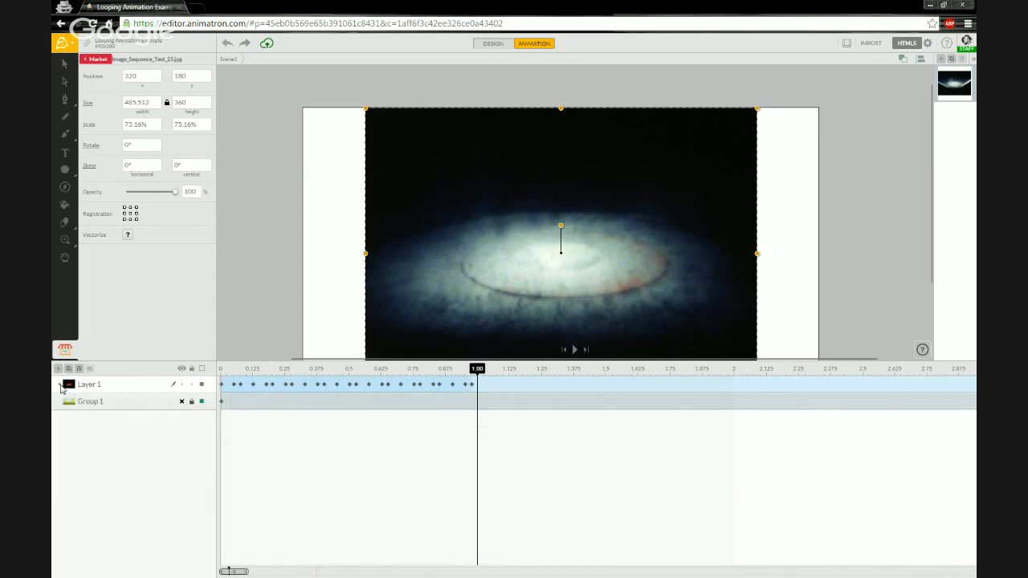
pyautogui.click(98, 389)
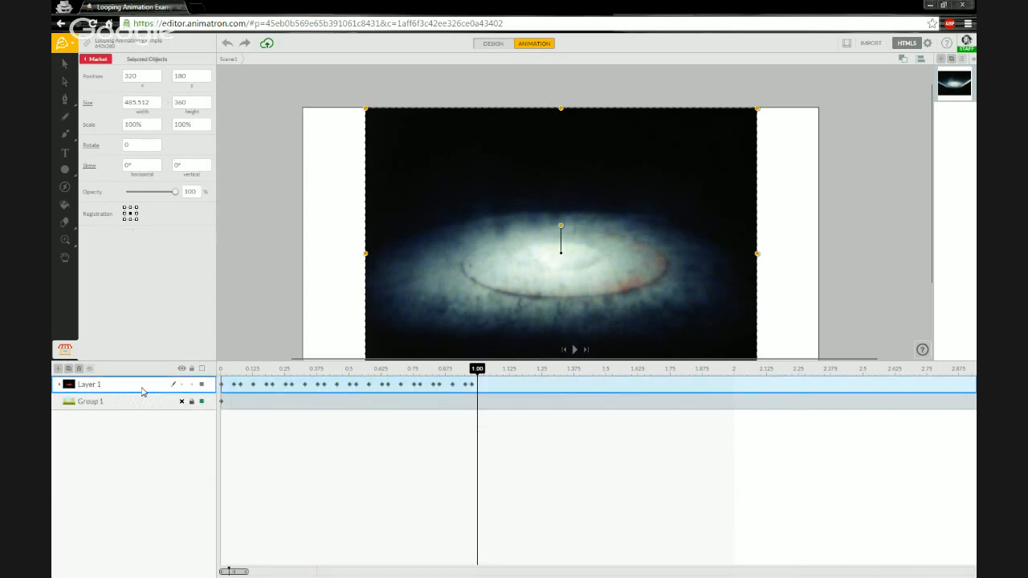
# Change Layer 1's end action to Stop at the 1.00 s mark
pyautogui.rightClick(480, 387)
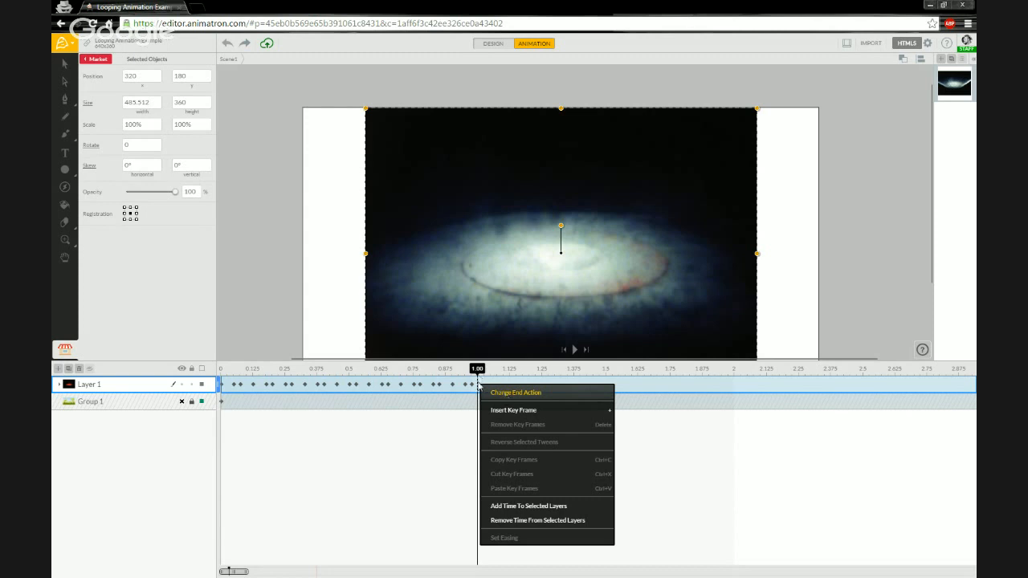
pyautogui.click(481, 388)
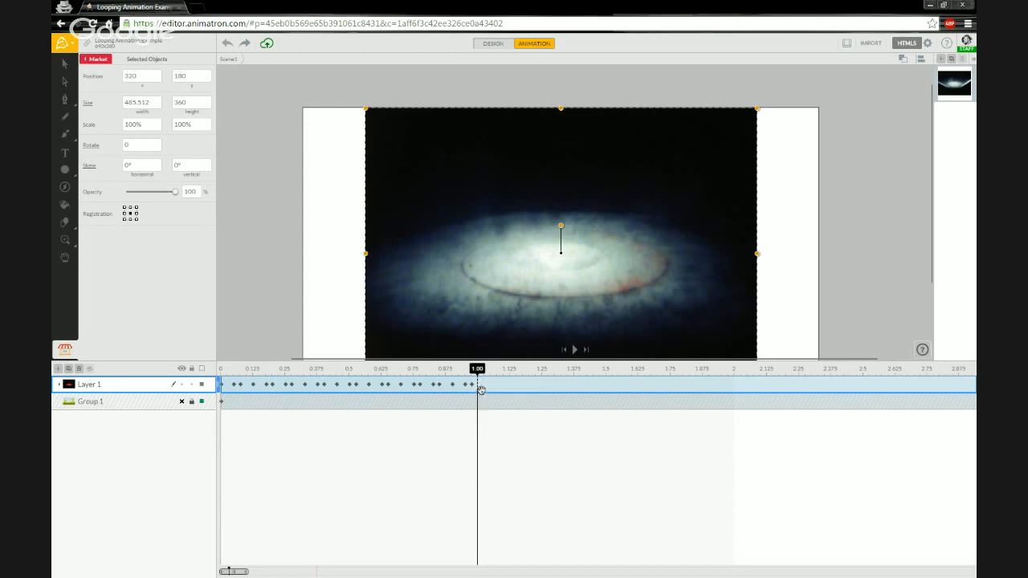
pyautogui.rightClick(480, 390)
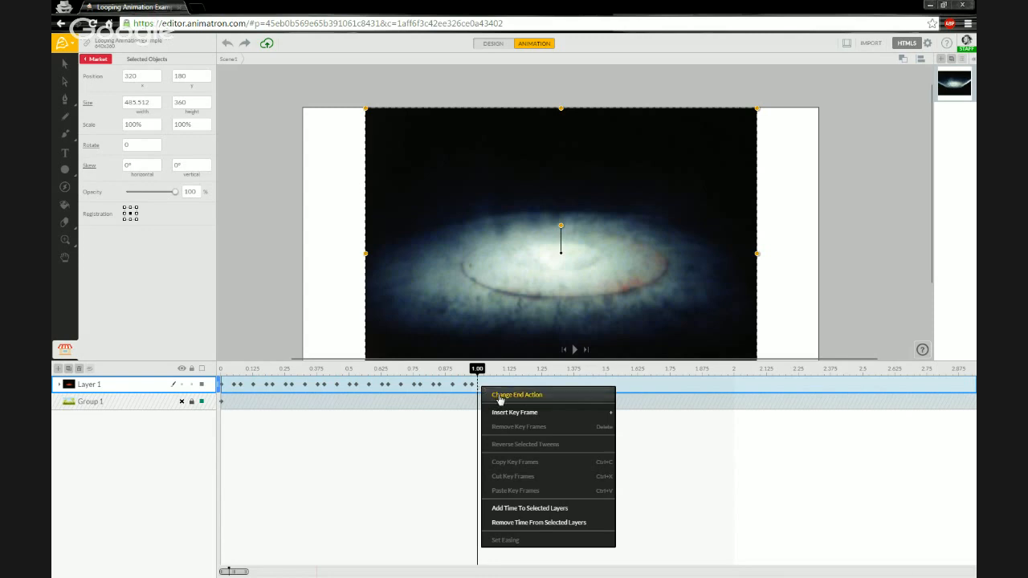
pyautogui.click(499, 395)
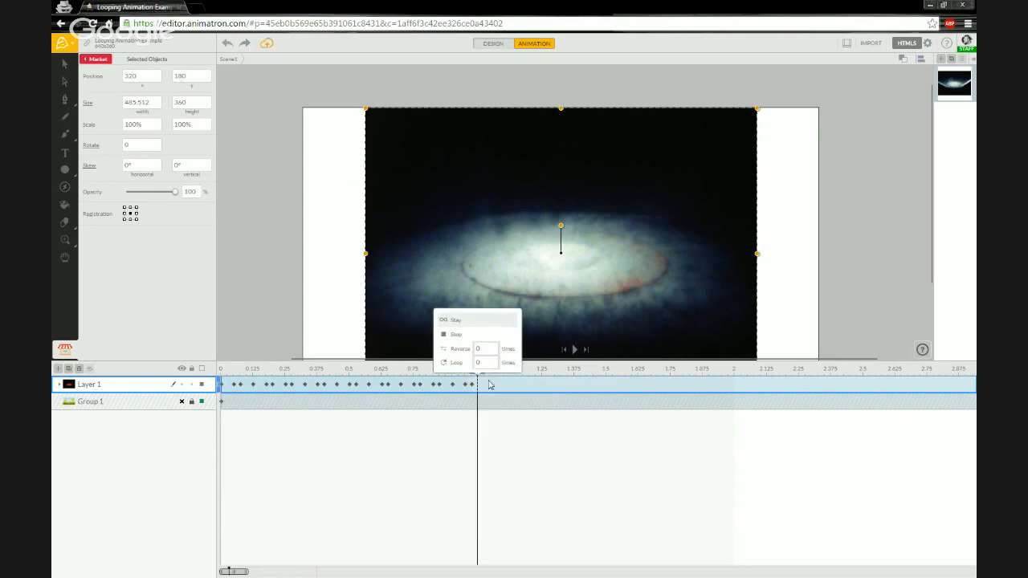
pyautogui.click(456, 336)
pyautogui.moveTo(482, 369)
pyautogui.mouseDown()
pyautogui.moveTo(525, 370)
pyautogui.moveTo(241, 370)
pyautogui.moveTo(479, 370)
pyautogui.mouseUp()
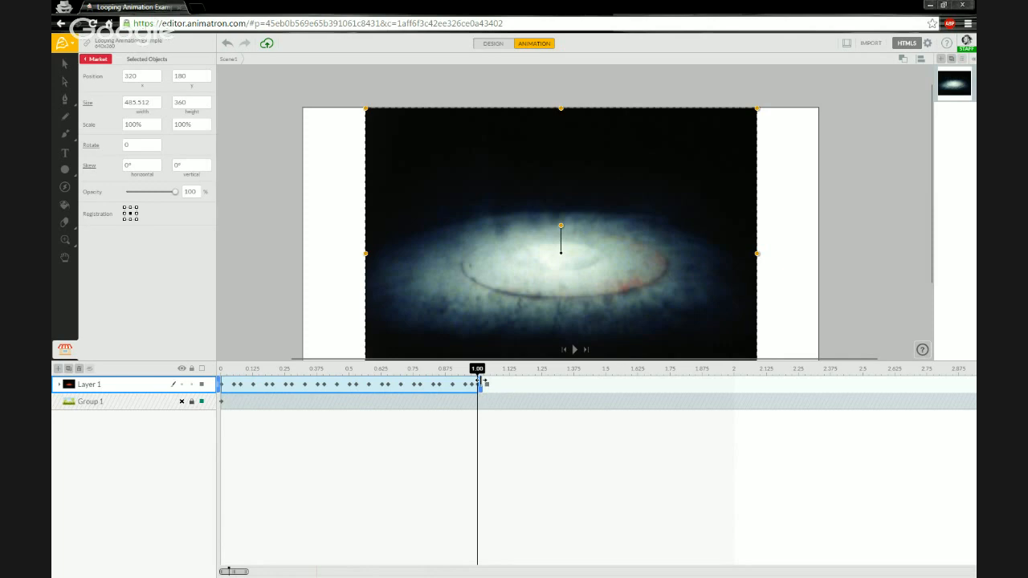
# Try shorter durations for Layer 1's image sequence, and stretch its end to 2 s on the timeline
pyautogui.moveTo(480, 382); pyautogui.dragTo(436, 380)
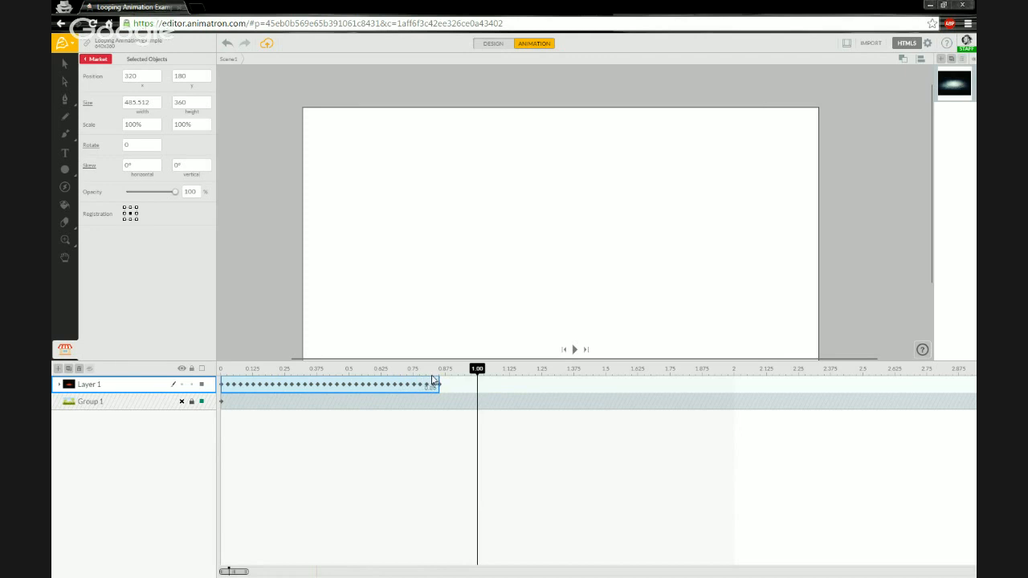
pyautogui.moveTo(434, 381)
pyautogui.mouseDown()
pyautogui.moveTo(450, 381)
pyautogui.moveTo(423, 381)
pyautogui.mouseUp()
pyautogui.moveTo(417, 376); pyautogui.dragTo(420, 375)
pyautogui.moveTo(430, 378); pyautogui.dragTo(733, 378)
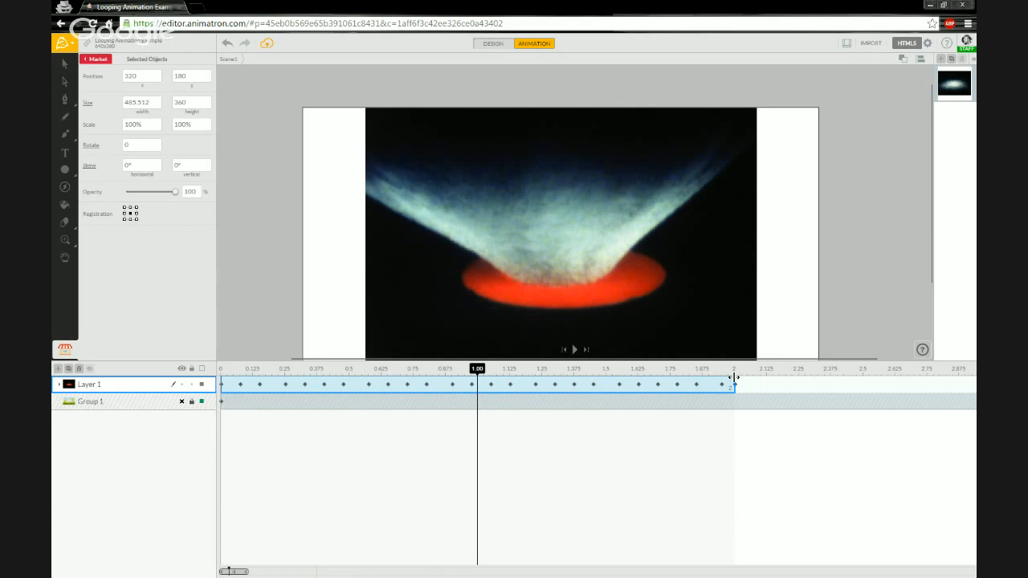
# Play Layer 1's image sequence from the start of the timeline to just before its 2 s end
pyautogui.moveTo(733, 377)
pyautogui.mouseDown()
pyautogui.moveTo(681, 376)
pyautogui.moveTo(733, 378)
pyautogui.mouseUp()
pyautogui.click(734, 379)
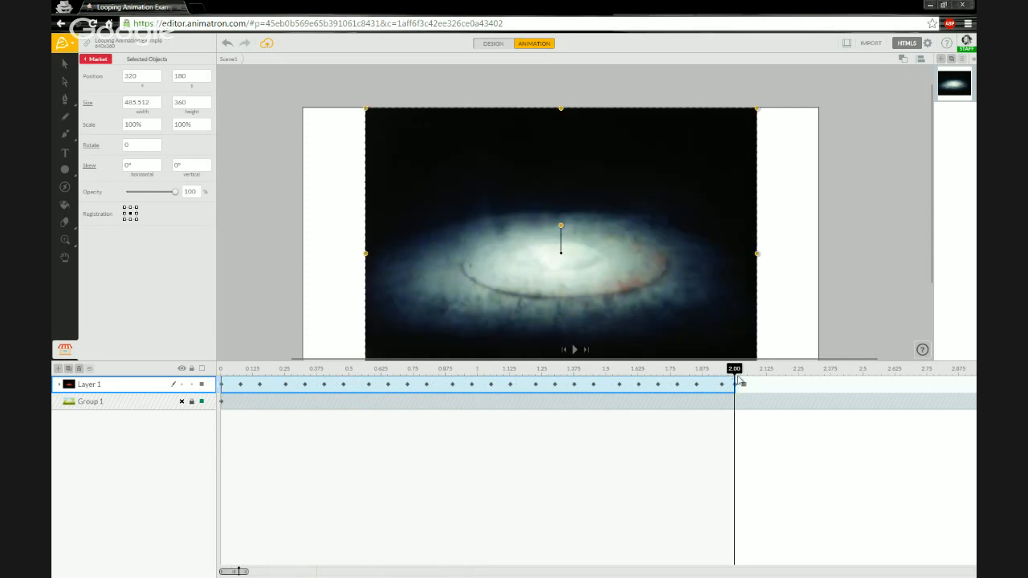
pyautogui.moveTo(728, 370); pyautogui.dragTo(210, 381)
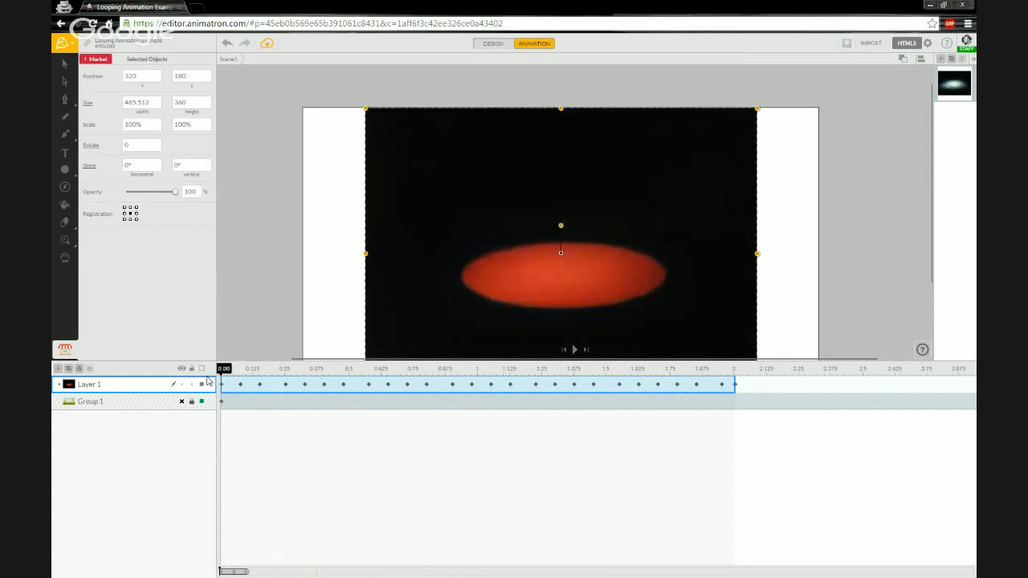
pyautogui.press('space')
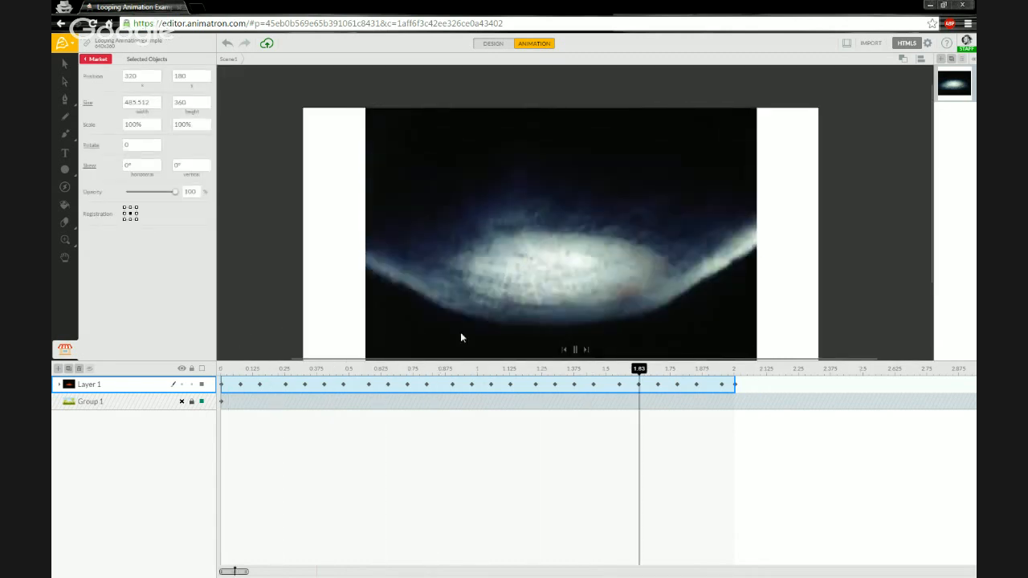
pyautogui.press('space')
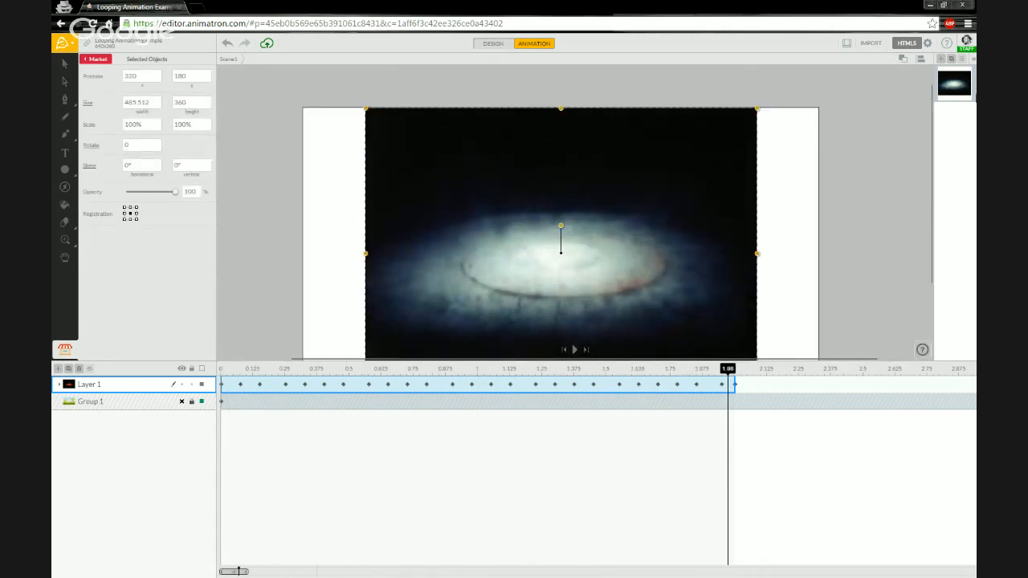
# Set Scene1's duration to 2 seconds
pyautogui.click(973, 59)
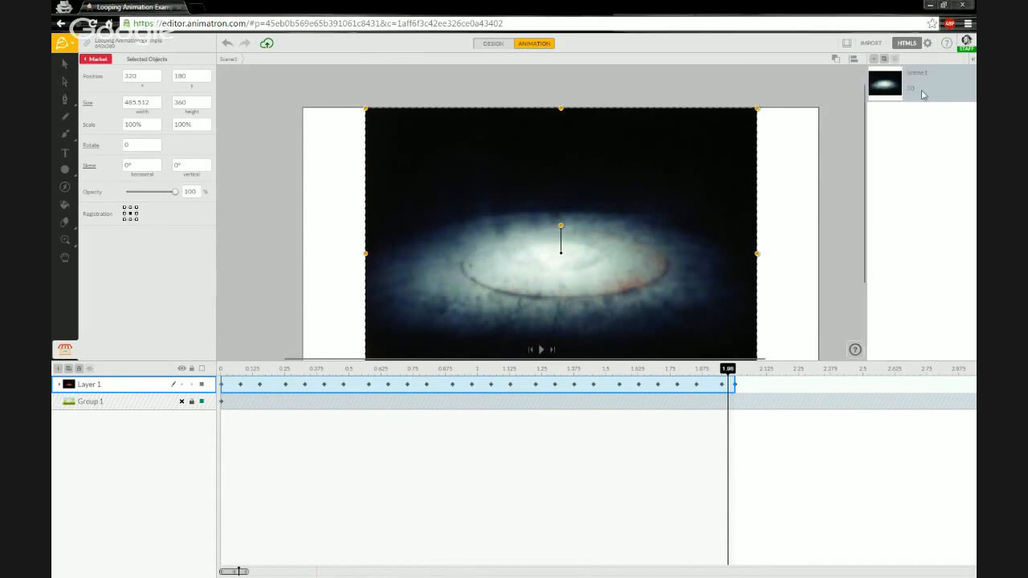
pyautogui.doubleClick(912, 92)
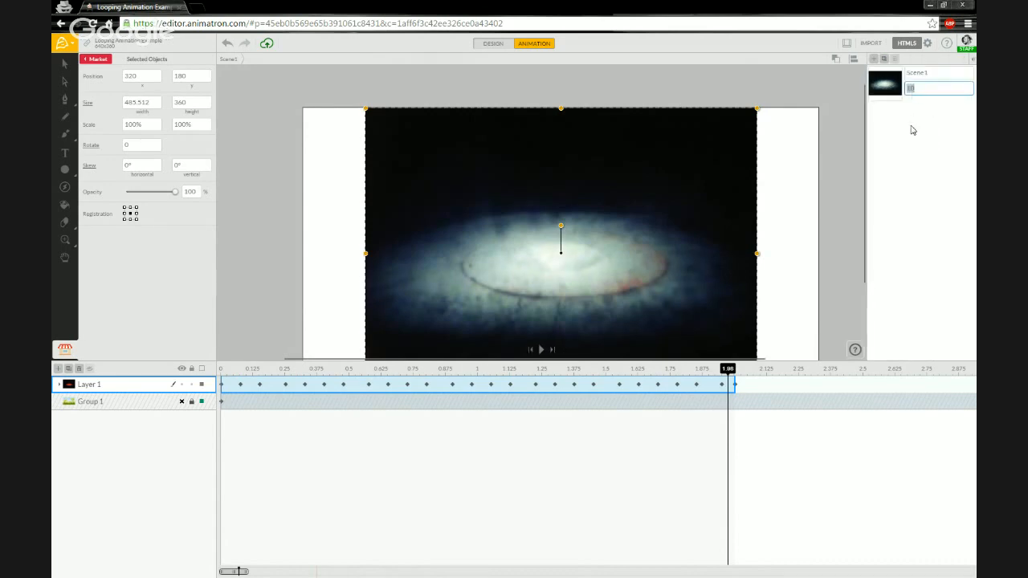
pyautogui.write('2')
pyautogui.press('Return')
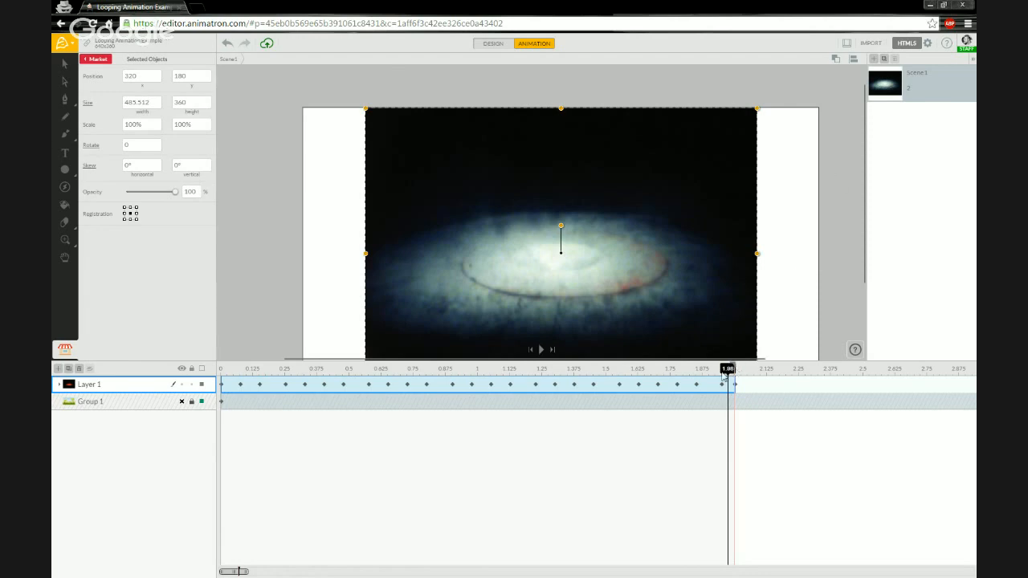
# Check the final frames of the image sequence around 1.85 s and place the playhead at 2.00 s
pyautogui.moveTo(726, 371); pyautogui.dragTo(696, 370)
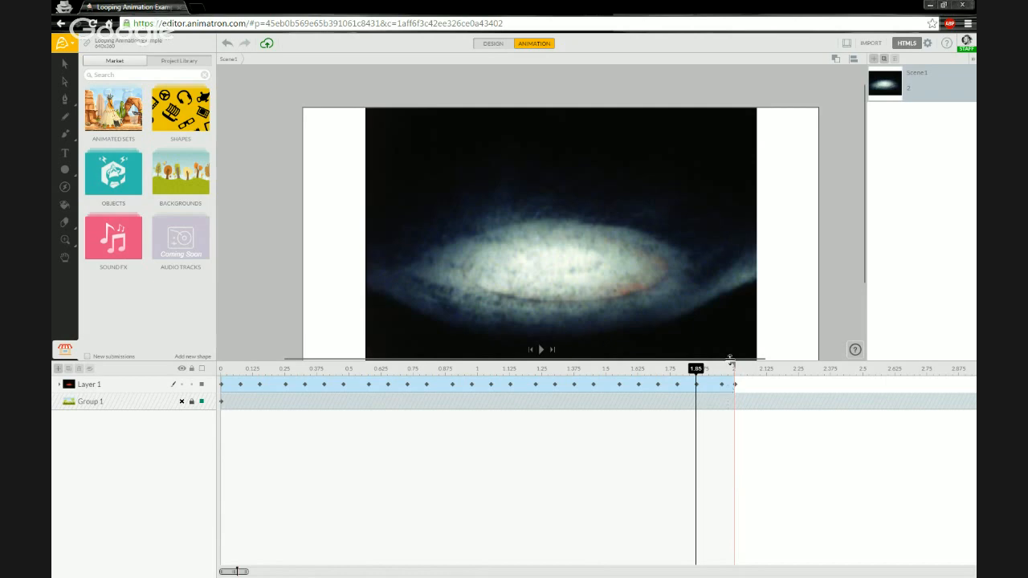
pyautogui.moveTo(732, 368)
pyautogui.mouseDown()
pyautogui.moveTo(764, 368)
pyautogui.moveTo(720, 369)
pyautogui.moveTo(855, 367)
pyautogui.moveTo(733, 370)
pyautogui.mouseUp()
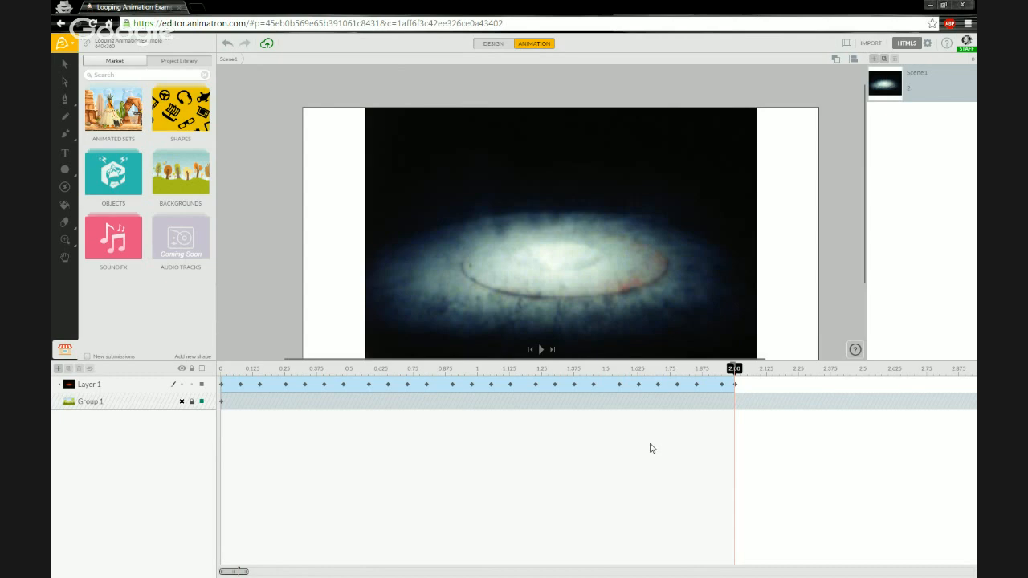
pyautogui.press('space')
pyautogui.click(973, 62)
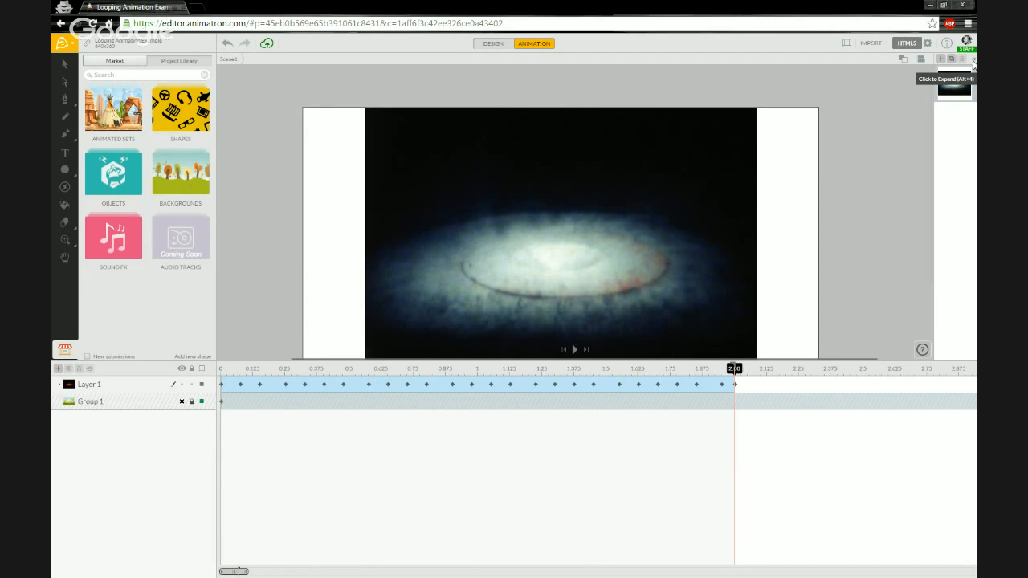
# Try a duration of 2.5 seconds for Scene1 and set it back to 2 seconds
pyautogui.click(973, 63)
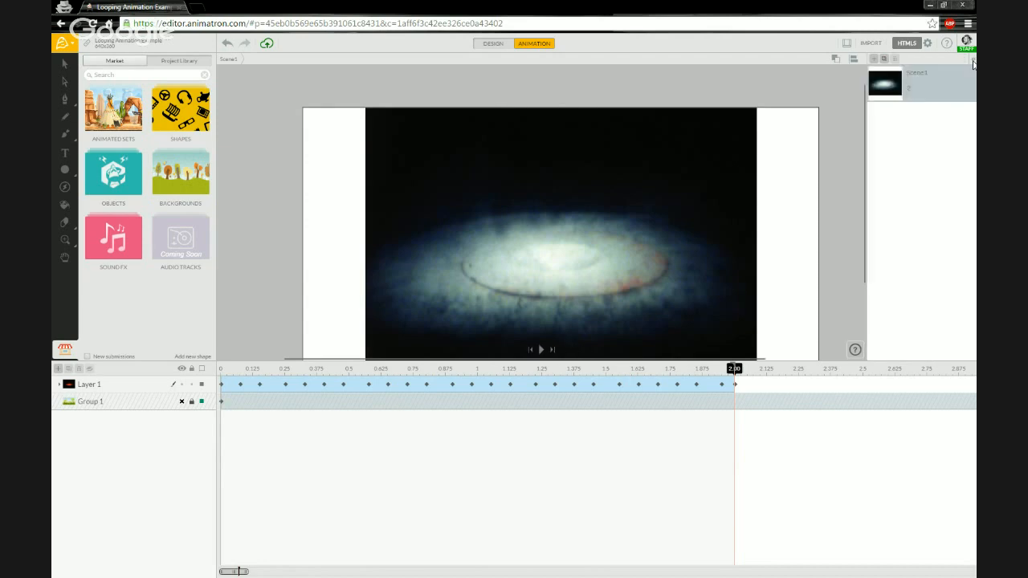
pyautogui.doubleClick(912, 93)
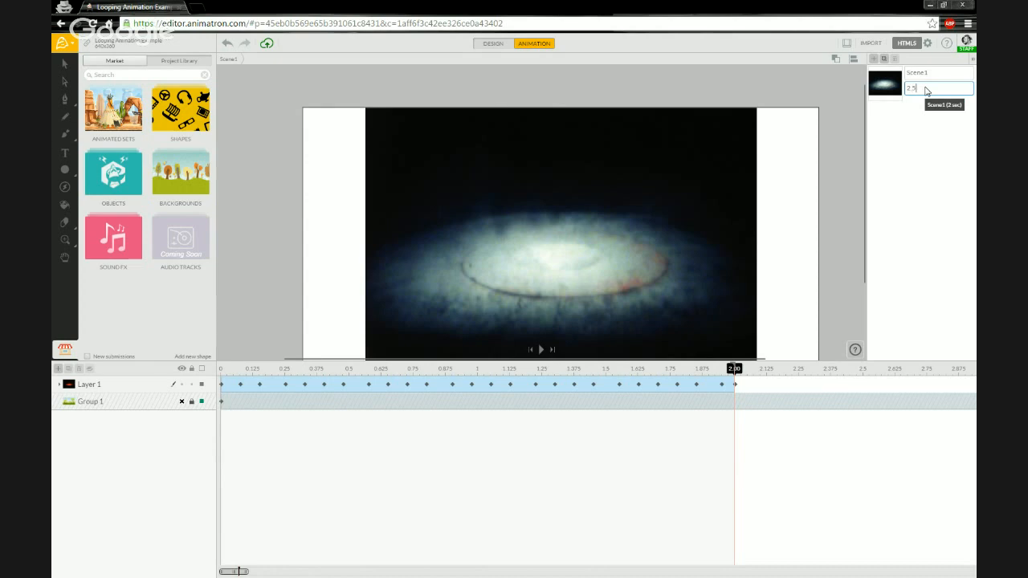
pyautogui.press('Return')
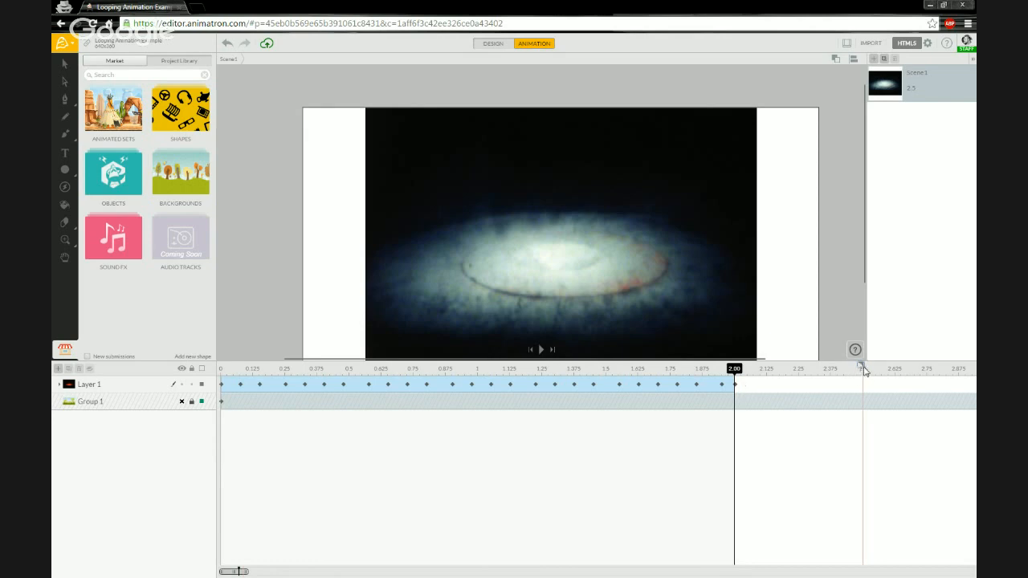
pyautogui.doubleClick(908, 88)
pyautogui.write('2')
pyautogui.press('Return')
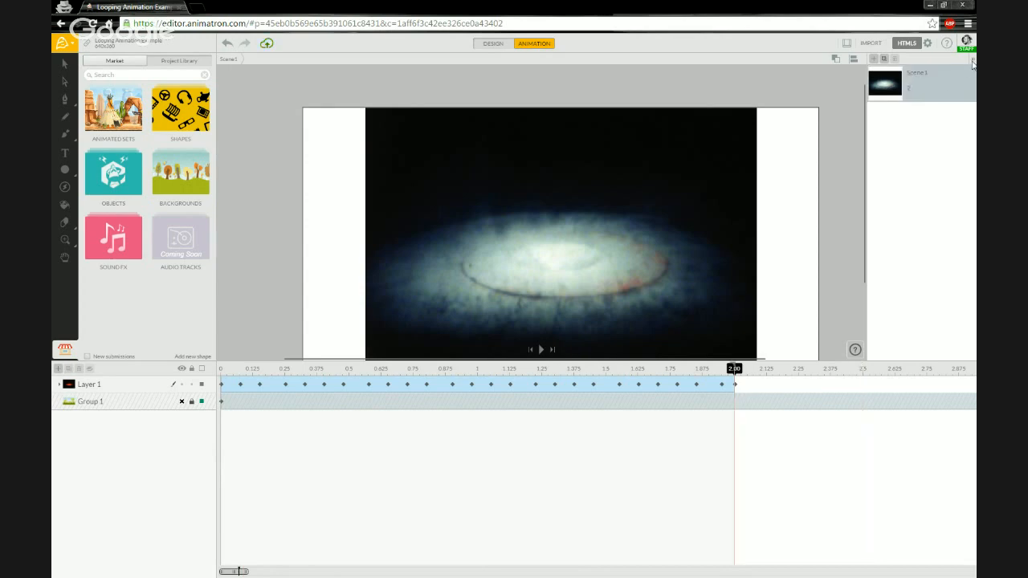
pyautogui.click(973, 62)
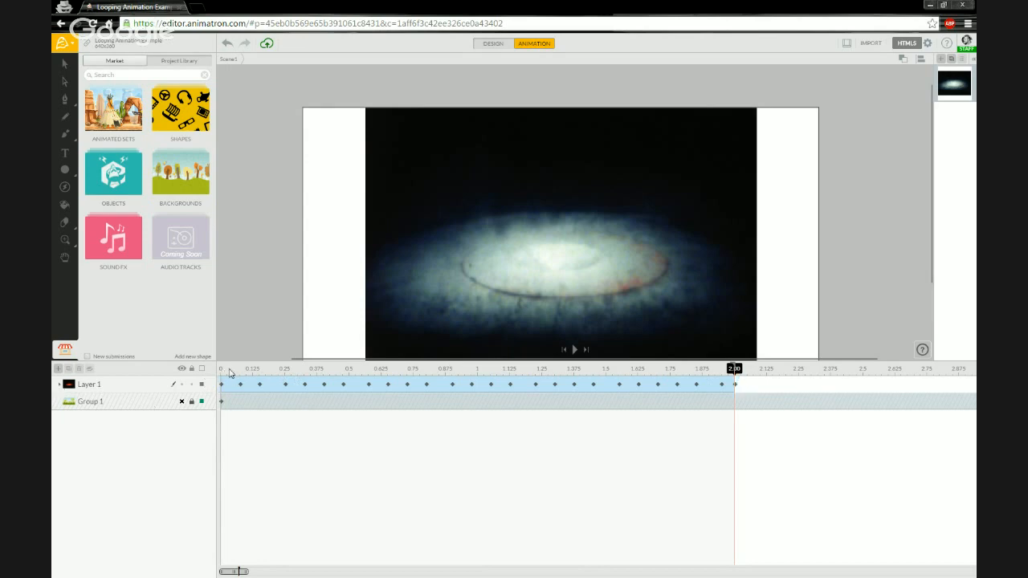
# Scrub through the opening frames of the image sequence and return the playhead to 0.00 s
pyautogui.moveTo(229, 371); pyautogui.dragTo(336, 371)
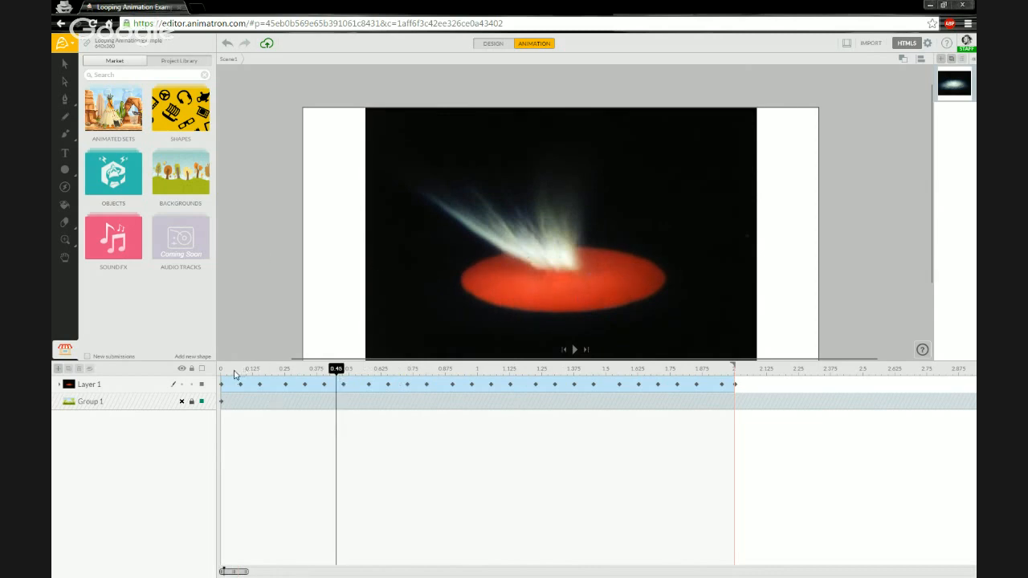
pyautogui.moveTo(231, 373); pyautogui.dragTo(203, 373)
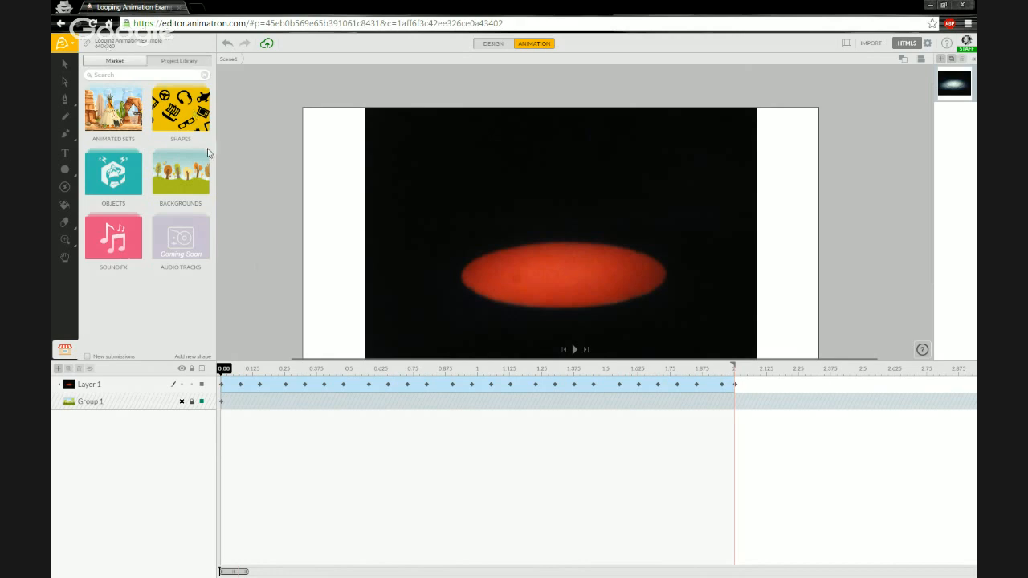
pyautogui.scroll(-1, 294, 289)
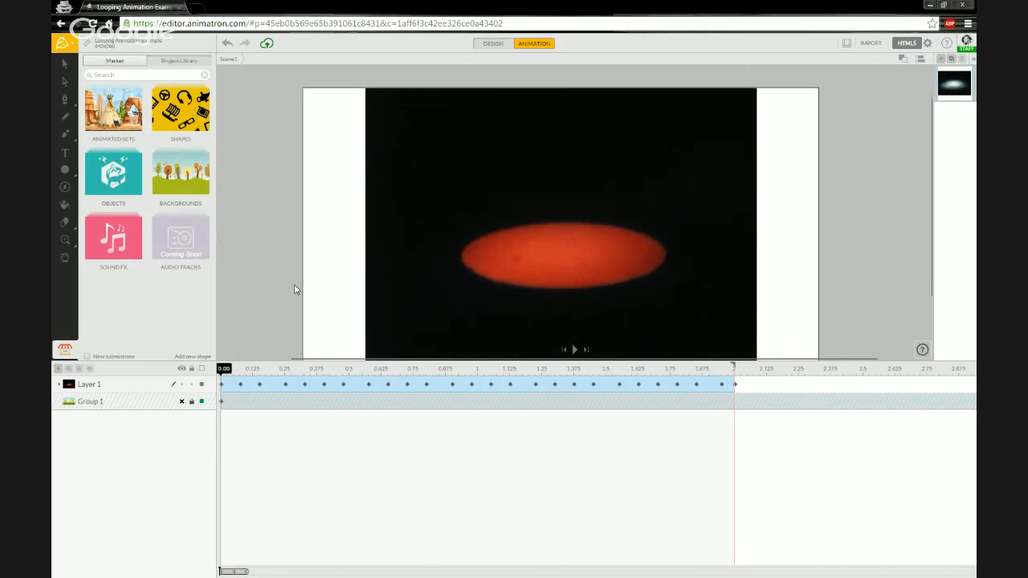
pyautogui.scroll(-1, 294, 289)
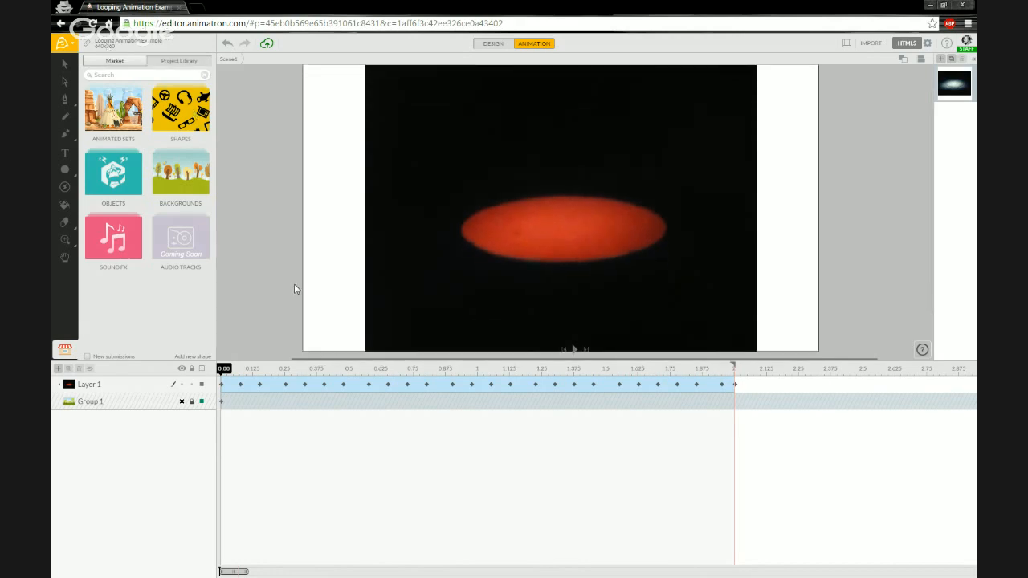
pyautogui.scroll(-1, 330, 269)
pyautogui.moveTo(302, 251); pyautogui.dragTo(326, 246)
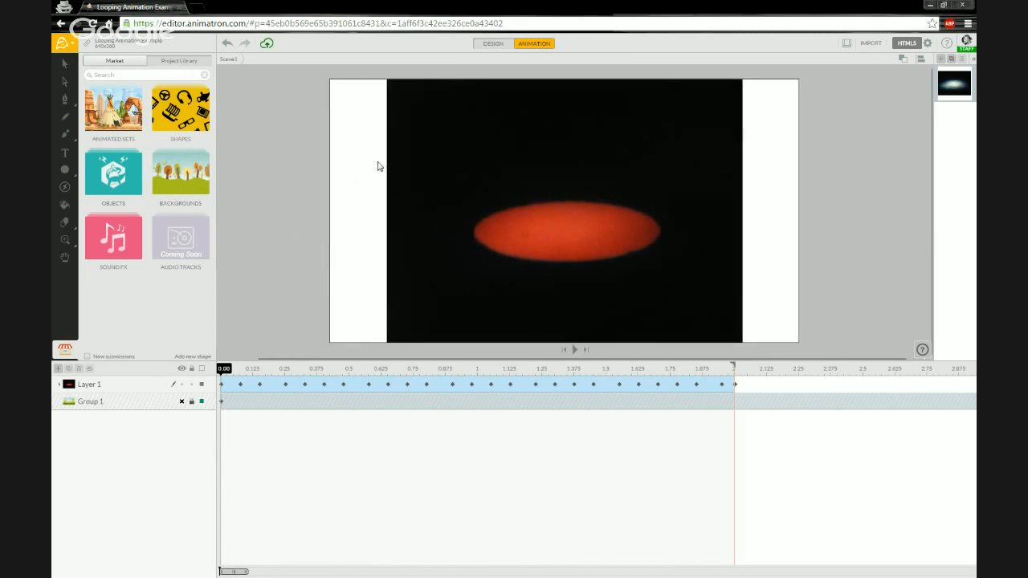
# Set the project background to black and match it to the image by sampling the dark colour at the image's edge
pyautogui.click(125, 45)
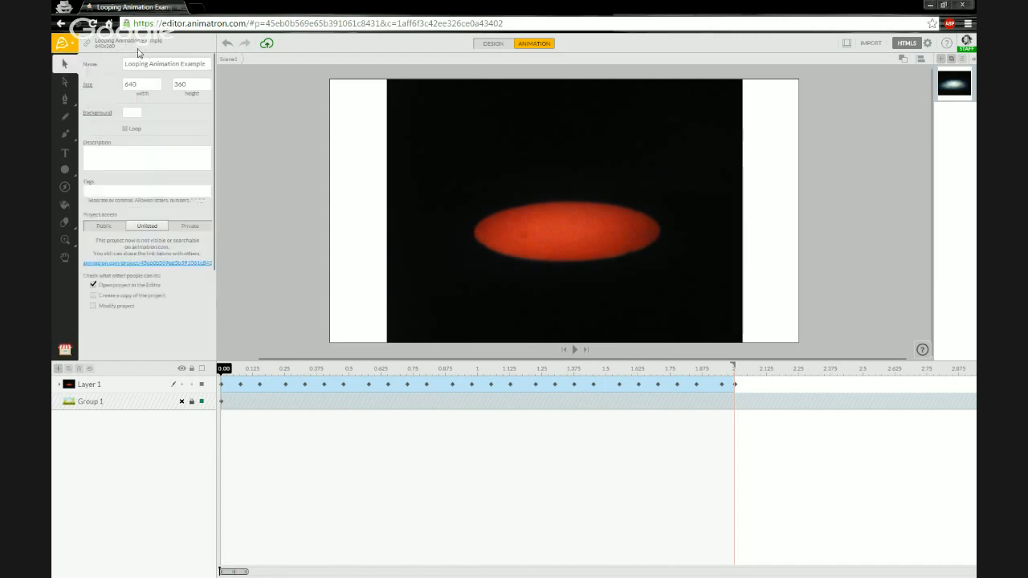
pyautogui.click(133, 117)
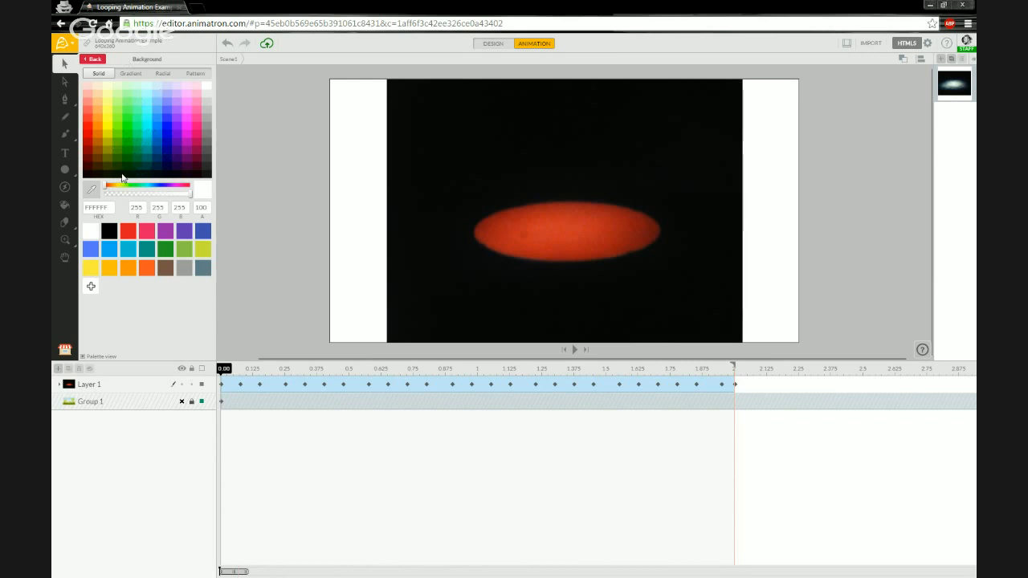
pyautogui.click(109, 232)
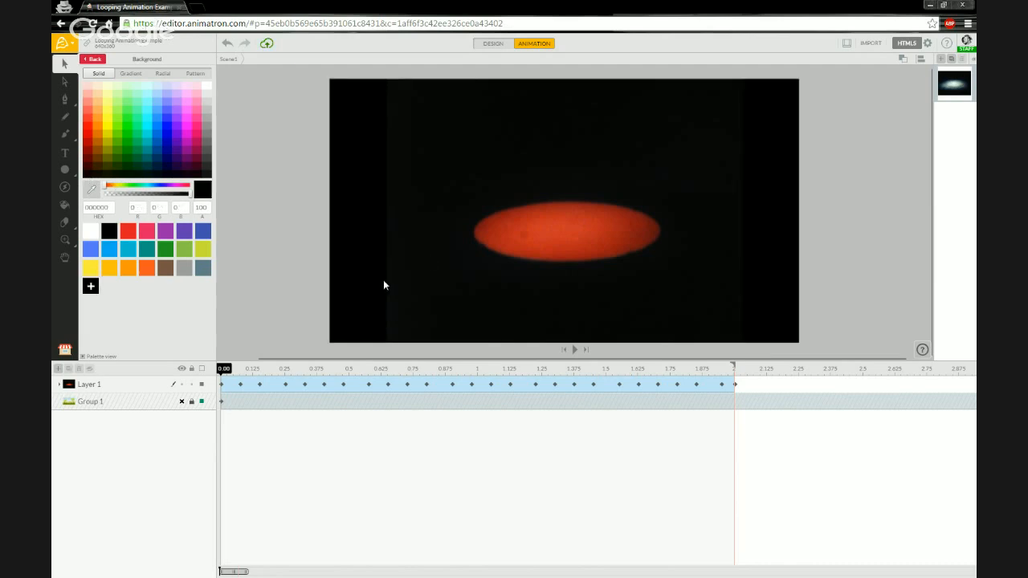
pyautogui.click(92, 194)
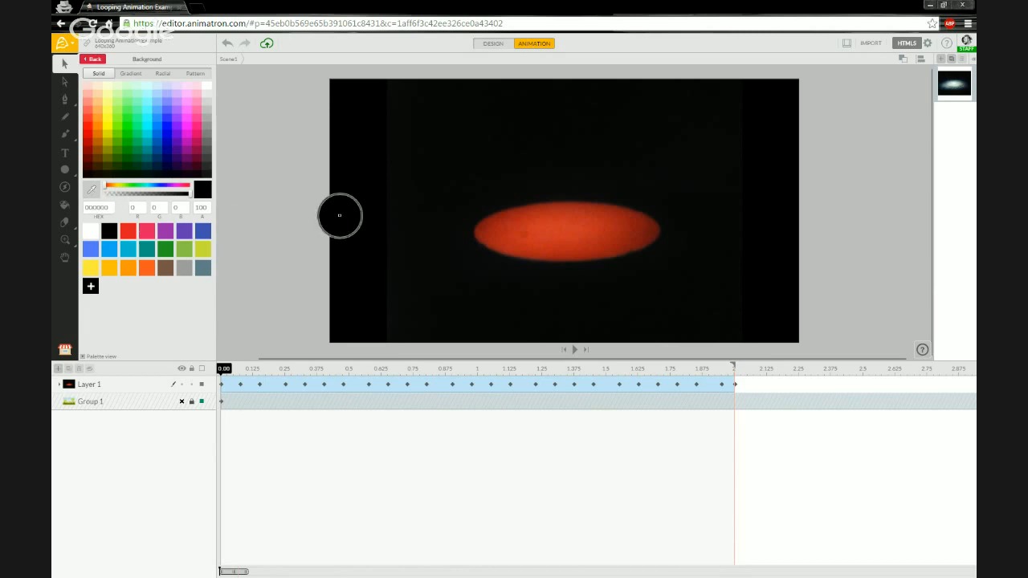
pyautogui.click(388, 219)
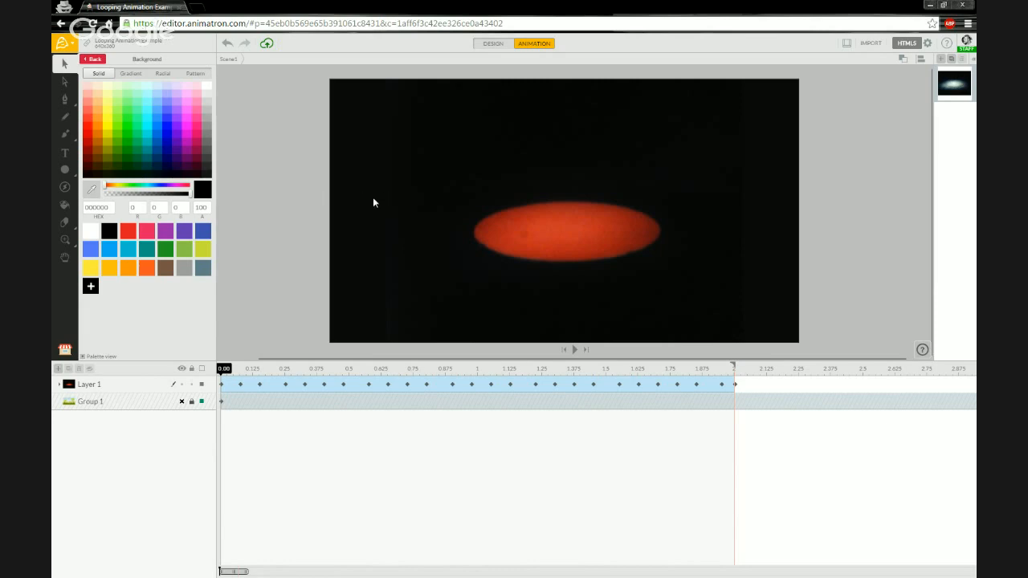
pyautogui.click(95, 59)
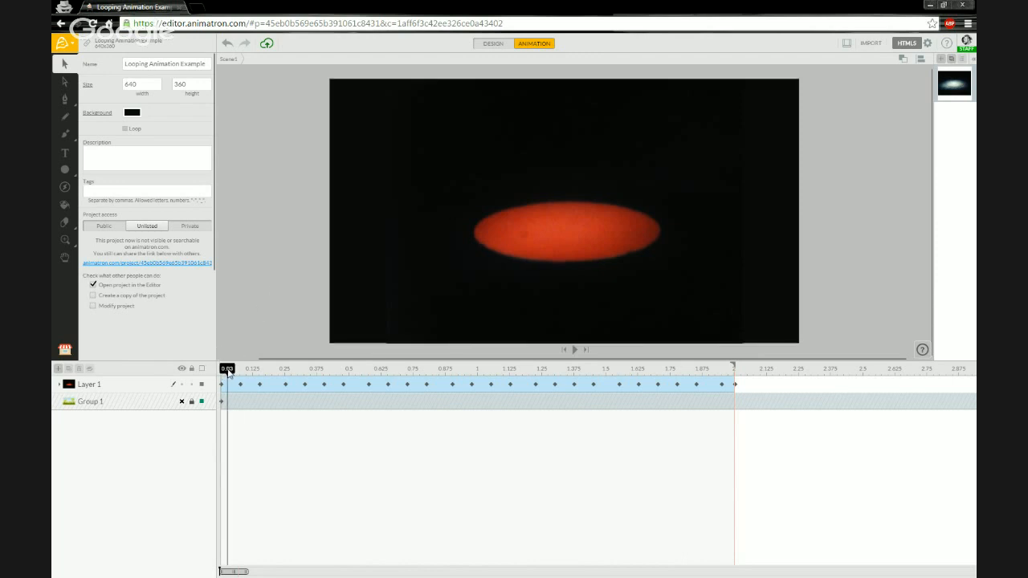
# Expand Layer 1's nested images with the playhead at 0.00 s and select Image_Sequence_Test_01.jpg
pyautogui.moveTo(227, 371)
pyautogui.mouseDown()
pyautogui.moveTo(695, 370)
pyautogui.moveTo(218, 370)
pyautogui.mouseUp()
pyautogui.click(58, 387)
pyautogui.click(59, 386)
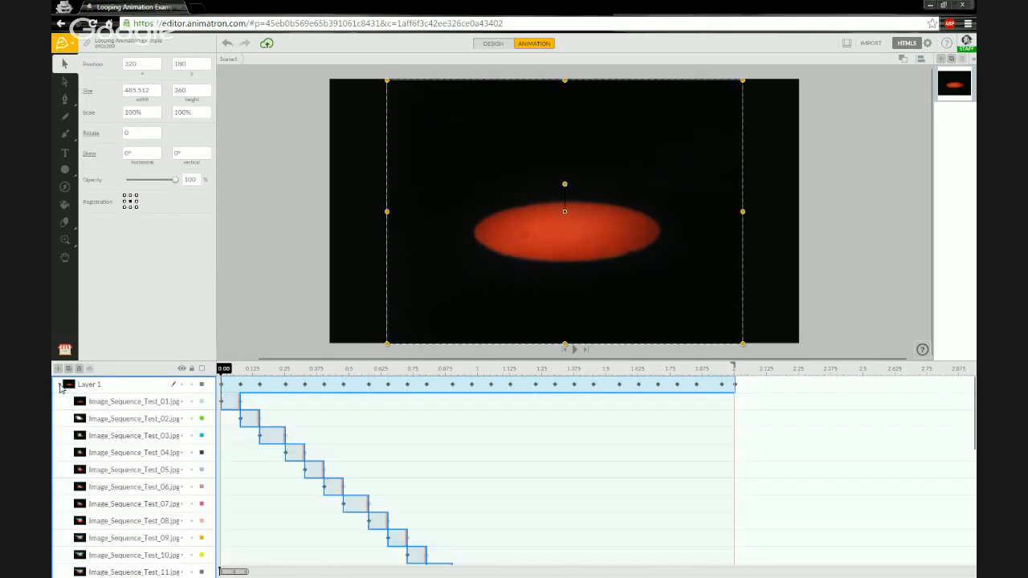
pyautogui.click(163, 401)
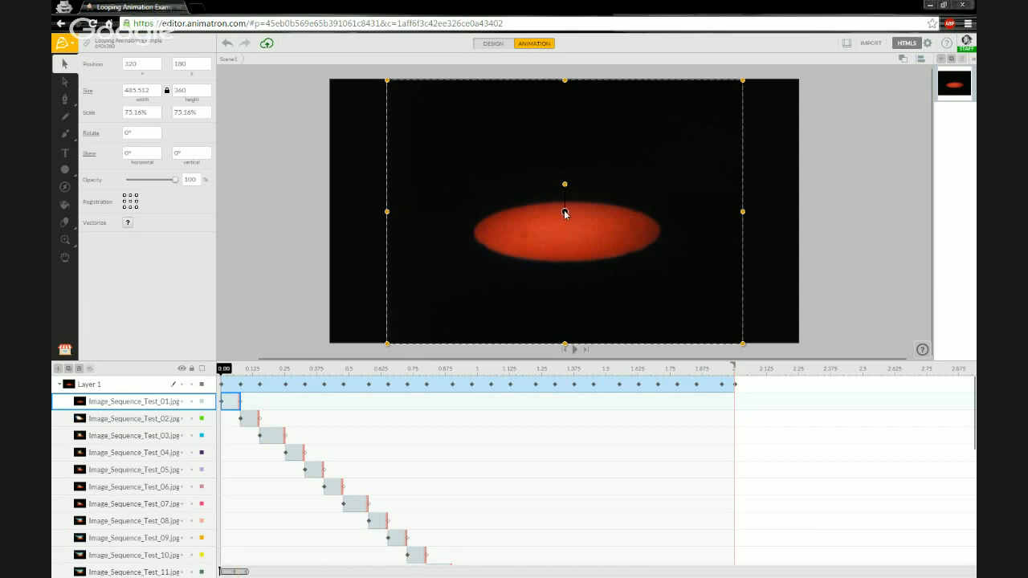
# In Design mode, move the registration point of Image_Sequence_Test_01.jpg to the red ellipse's left tip, at about x 197, y 208
pyautogui.click(507, 46)
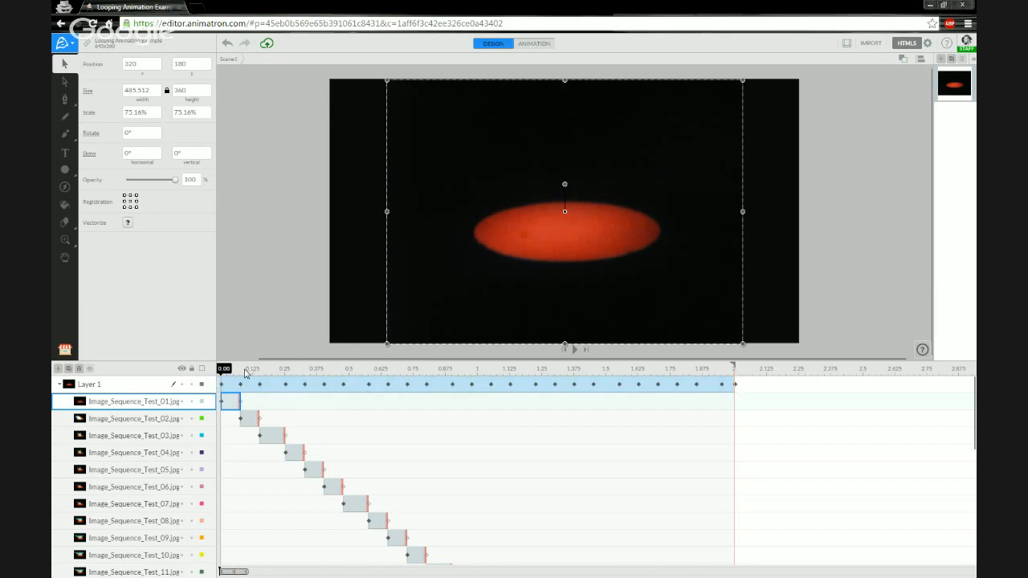
pyautogui.moveTo(224, 372)
pyautogui.mouseDown()
pyautogui.moveTo(249, 372)
pyautogui.moveTo(223, 372)
pyautogui.mouseUp()
pyautogui.moveTo(564, 212)
pyautogui.mouseDown()
pyautogui.moveTo(573, 237)
pyautogui.moveTo(547, 239)
pyautogui.moveTo(566, 228)
pyautogui.mouseUp()
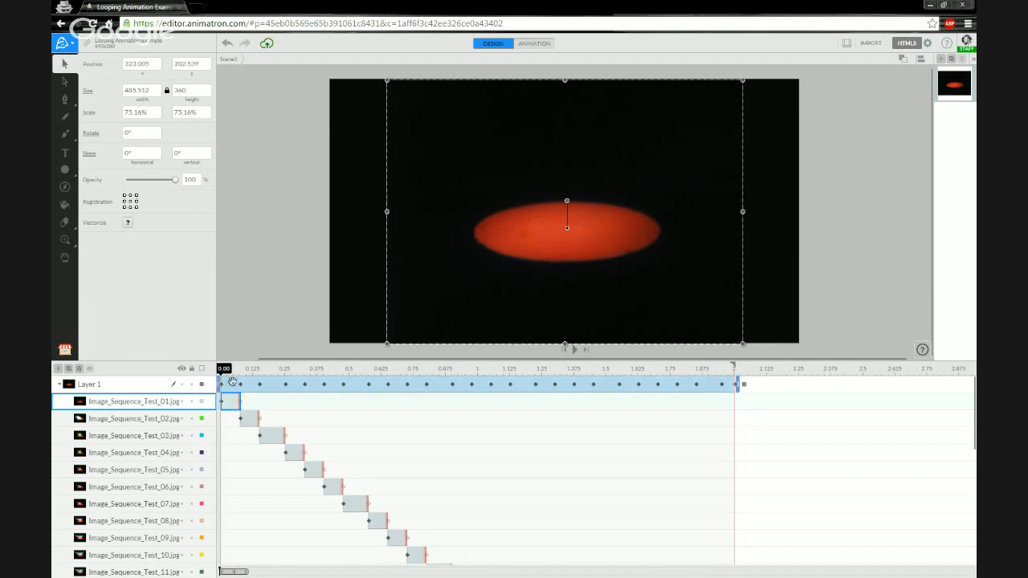
pyautogui.moveTo(223, 369)
pyautogui.mouseDown()
pyautogui.moveTo(276, 369)
pyautogui.moveTo(217, 374)
pyautogui.mouseUp()
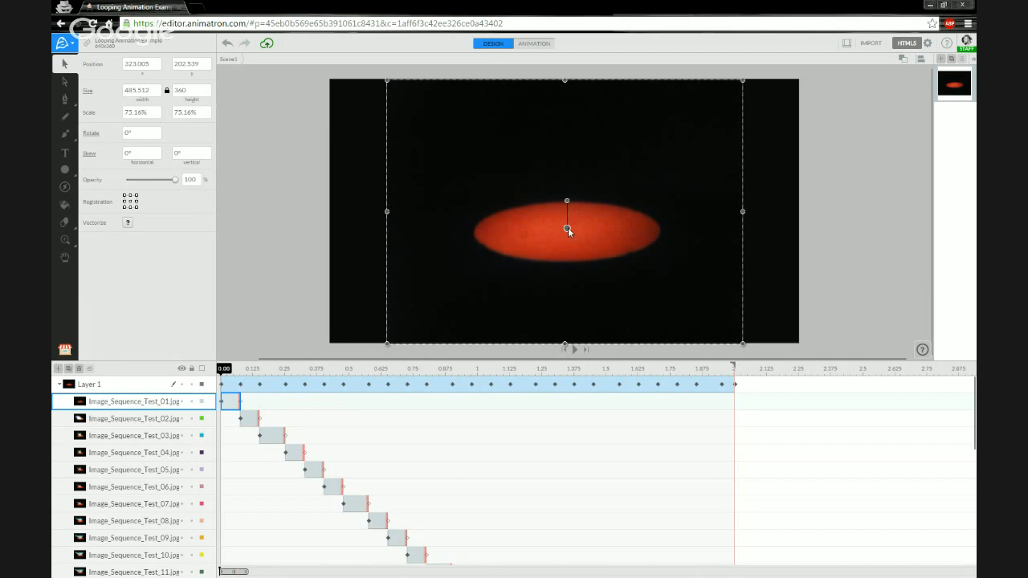
pyautogui.moveTo(568, 231); pyautogui.dragTo(477, 235)
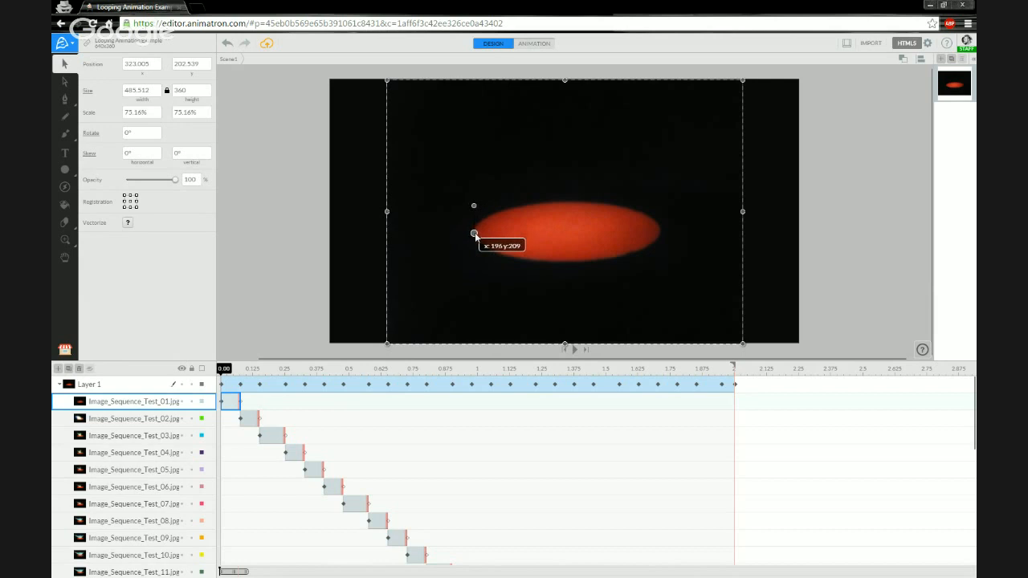
pyautogui.moveTo(474, 234)
pyautogui.mouseDown()
pyautogui.moveTo(488, 220)
pyautogui.moveTo(474, 233)
pyautogui.mouseUp()
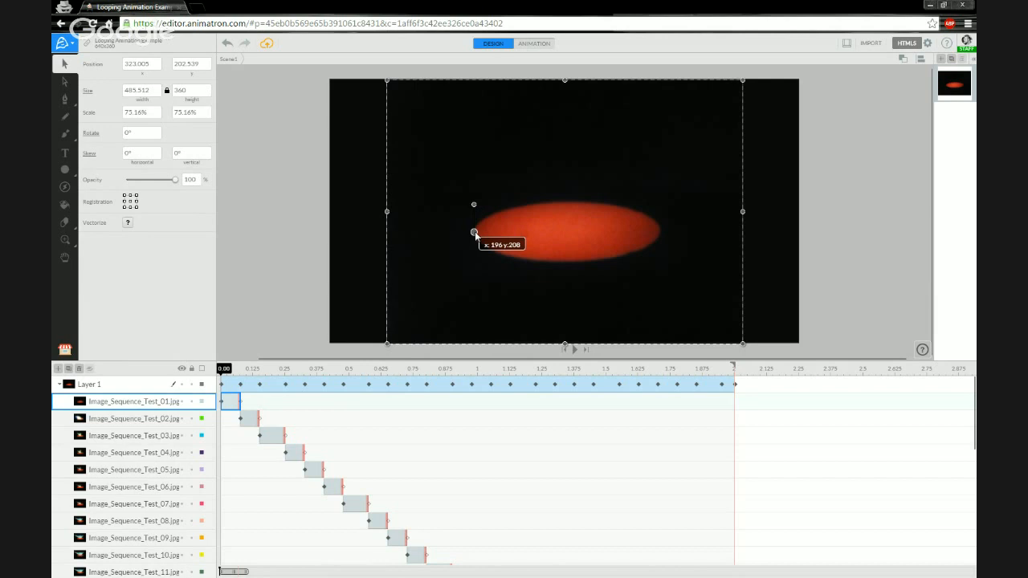
pyautogui.moveTo(475, 233); pyautogui.dragTo(475, 233)
pyautogui.moveTo(475, 234); pyautogui.dragTo(475, 233)
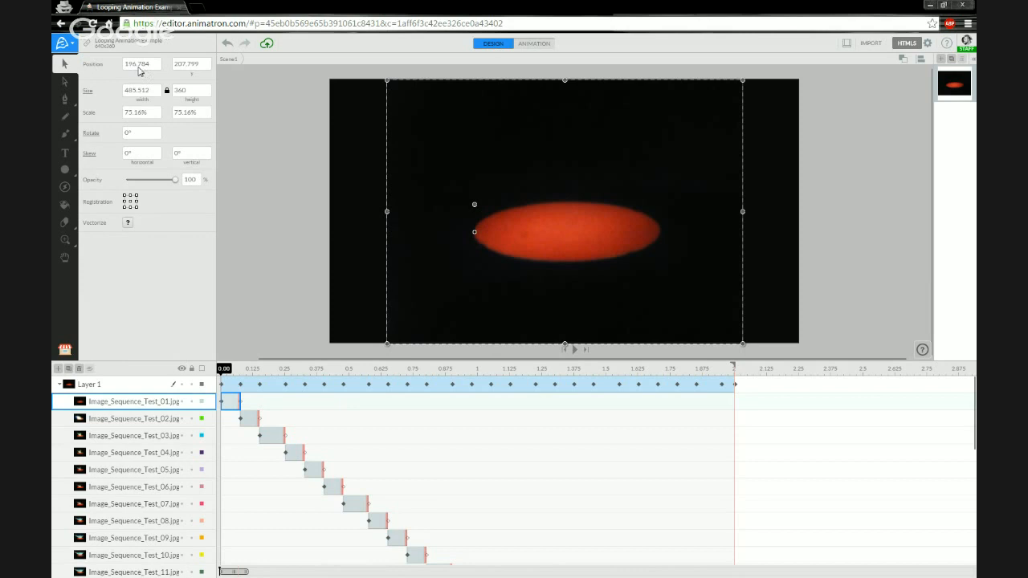
# Set the position of Image_Sequence_Test_01.jpg to x 197, y 208
pyautogui.click(133, 66)
pyautogui.moveTo(131, 67); pyautogui.dragTo(151, 71)
pyautogui.write('739')
pyautogui.press('Return')
pyautogui.write('39')
pyautogui.write('7')
pyautogui.press('Tab')
pyautogui.write('208')
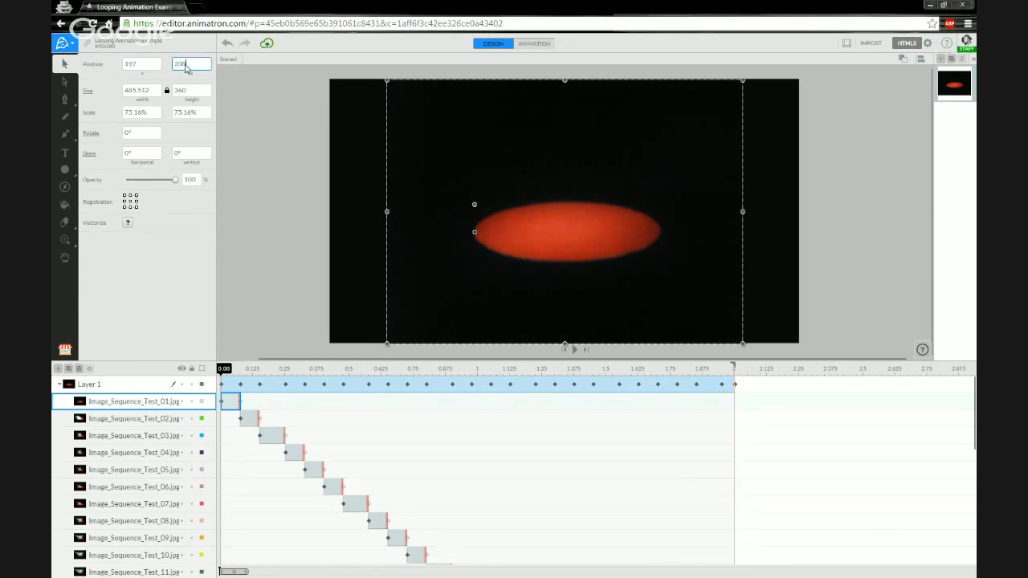
pyautogui.press('Return')
# At 0.10 s, move the registration point of Image_Sequence_Test_02.jpg to the red ellipse's left tip, about x 195, y 212
pyautogui.click(238, 418)
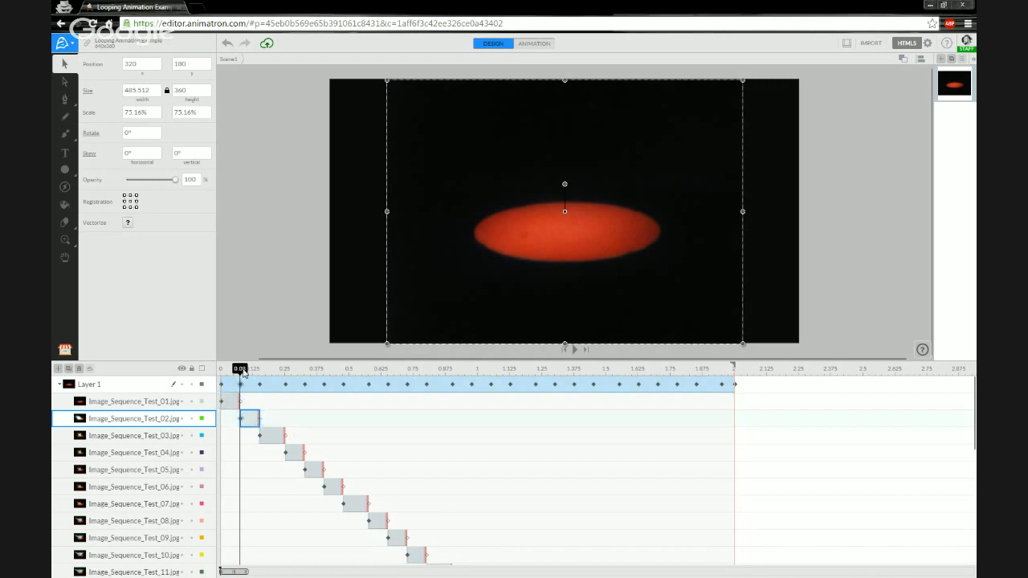
pyautogui.moveTo(242, 371); pyautogui.dragTo(246, 371)
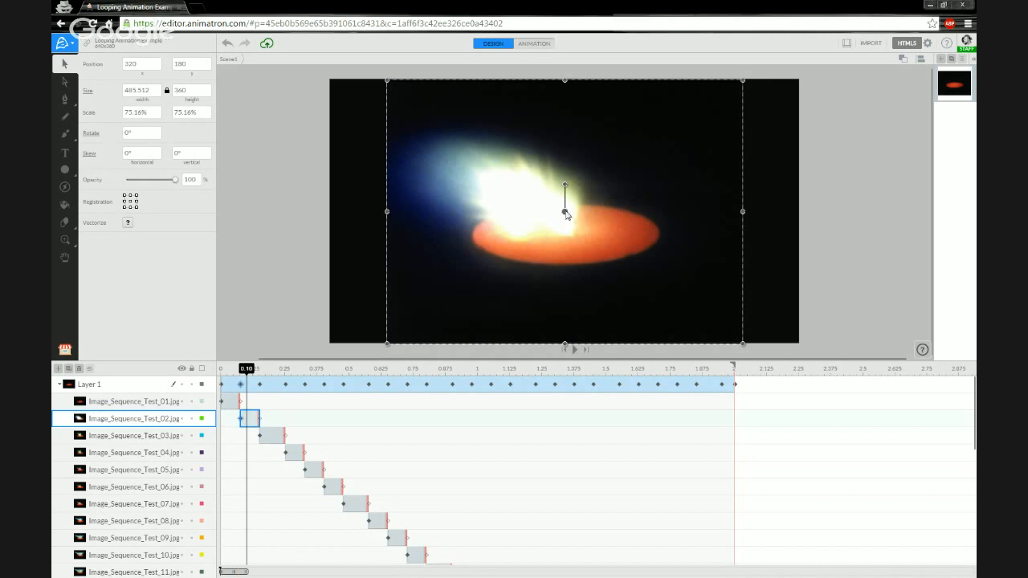
pyautogui.moveTo(566, 214)
pyautogui.mouseDown()
pyautogui.moveTo(479, 231)
pyautogui.moveTo(552, 221)
pyautogui.mouseUp()
pyautogui.moveTo(552, 219); pyautogui.dragTo(472, 237)
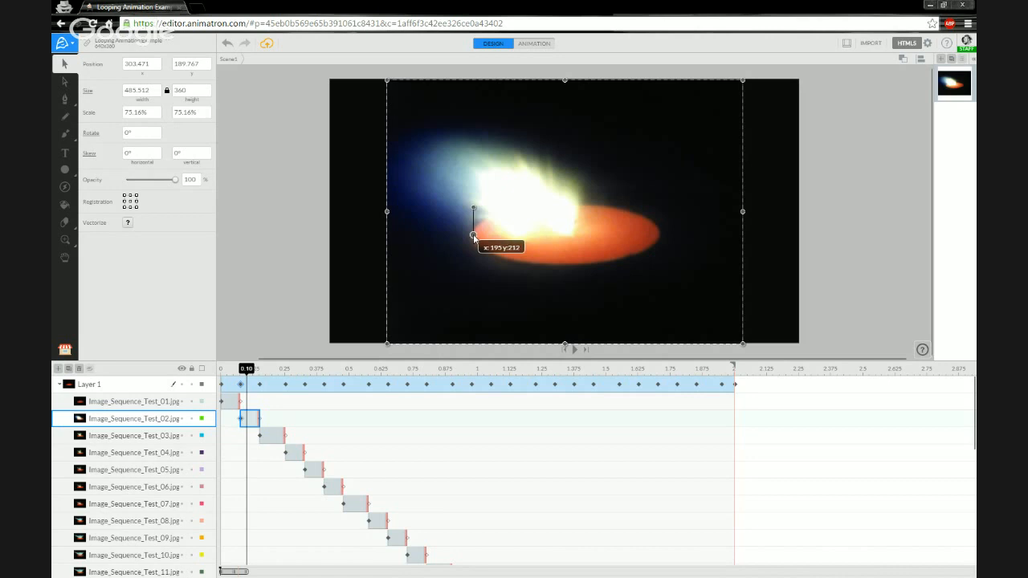
pyautogui.moveTo(473, 234); pyautogui.dragTo(472, 234)
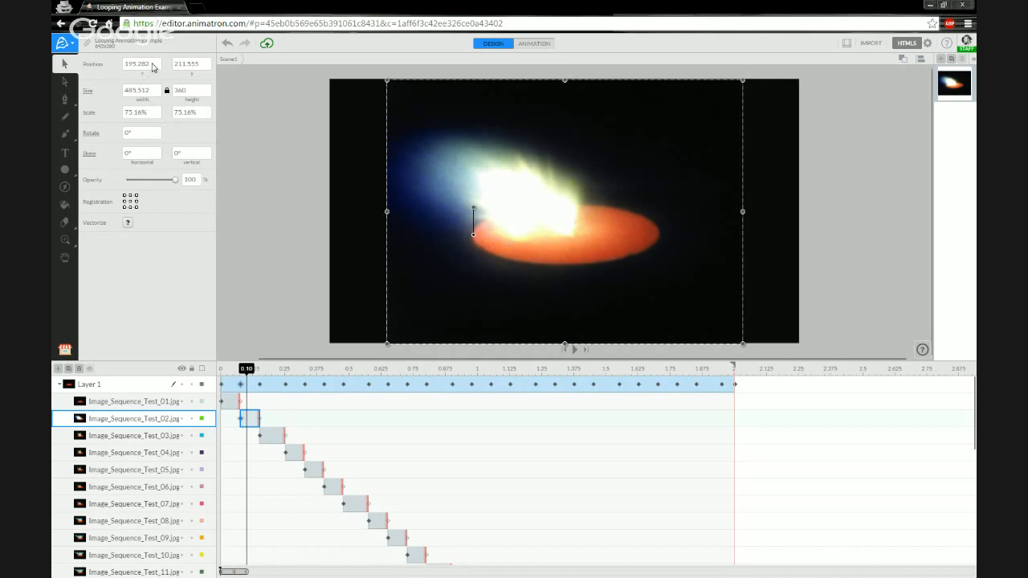
# Set the position of Image_Sequence_Test_02.jpg to x 197, y 208
pyautogui.click(153, 67)
pyautogui.write('197')
pyautogui.press('Tab')
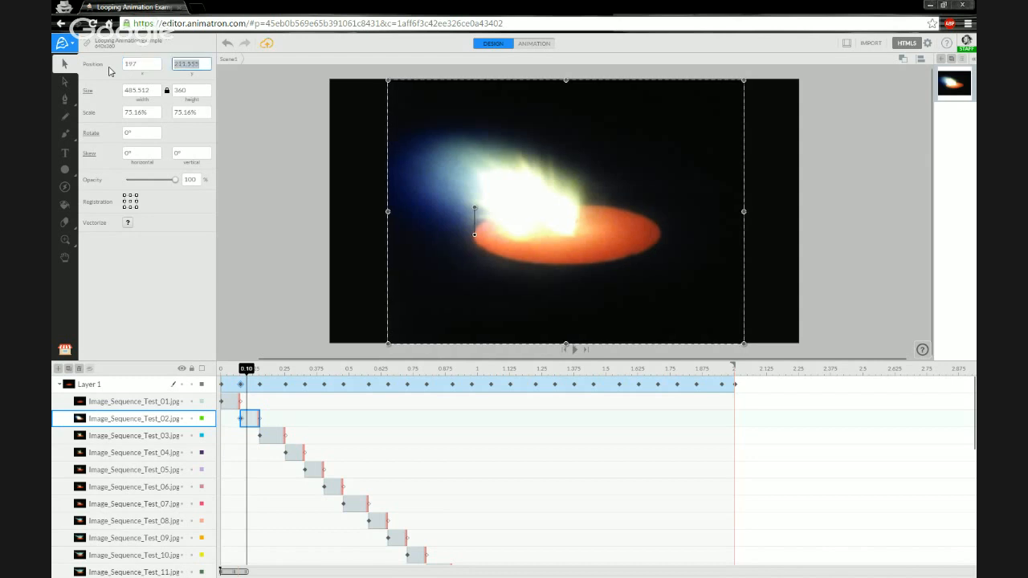
pyautogui.write('208')
pyautogui.press('Return')
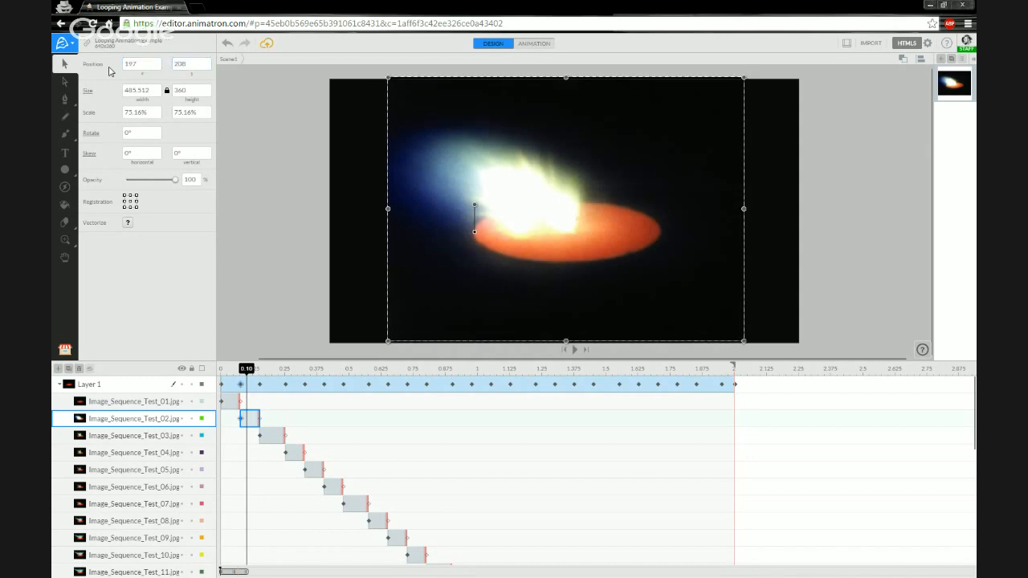
# At 0.20 s, move the registration point of Image_Sequence_Test_03.jpg to the red ellipse's left tip, about x 196, y 209
pyautogui.moveTo(247, 368); pyautogui.dragTo(270, 360)
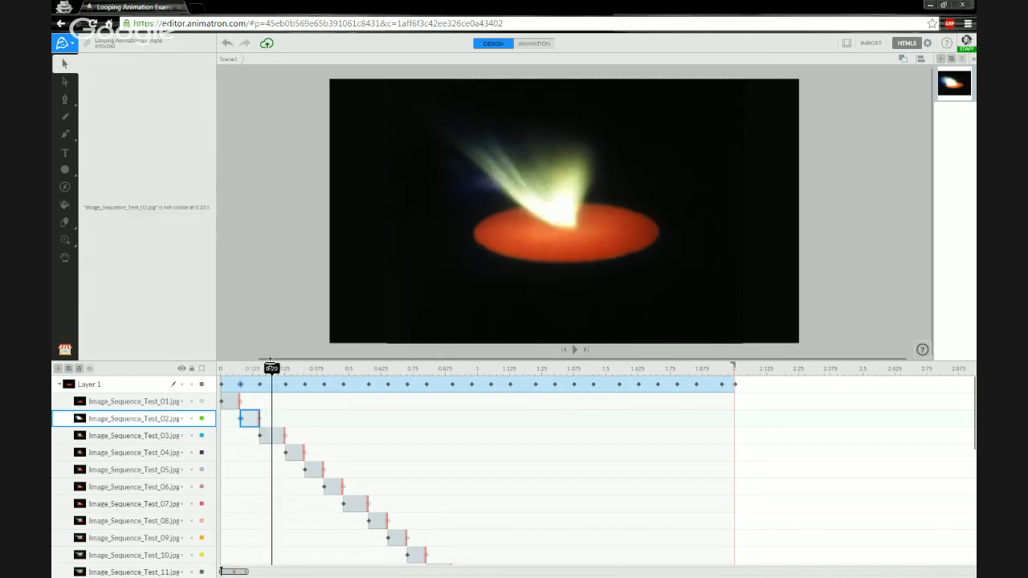
pyautogui.click(137, 436)
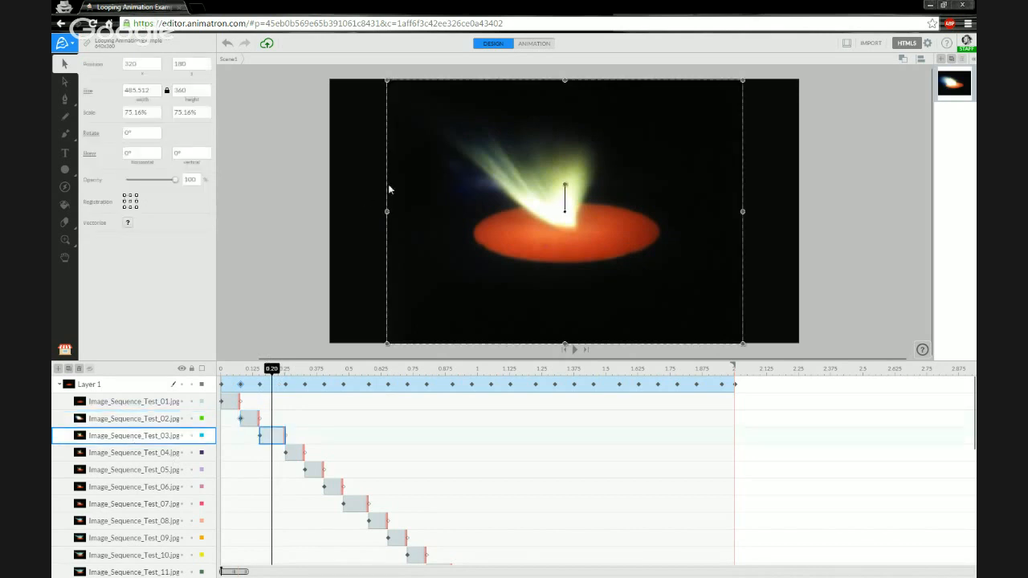
pyautogui.click(565, 212)
pyautogui.moveTo(566, 213); pyautogui.dragTo(473, 234)
pyautogui.moveTo(475, 235); pyautogui.dragTo(474, 234)
# Set the position of Image_Sequence_Test_03.jpg to x 197, y 208
pyautogui.click(138, 64)
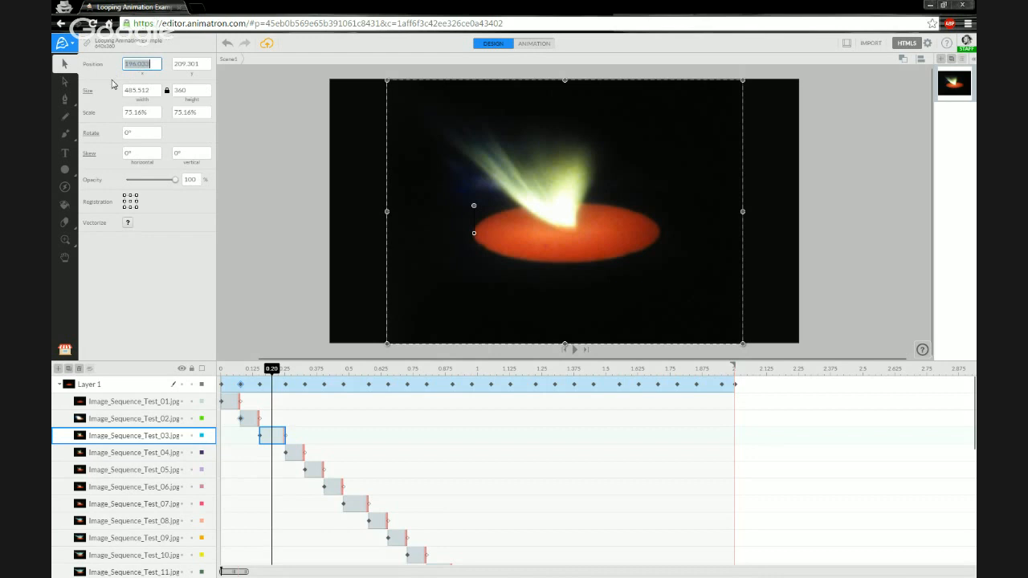
pyautogui.write('197')
pyautogui.press('Tab')
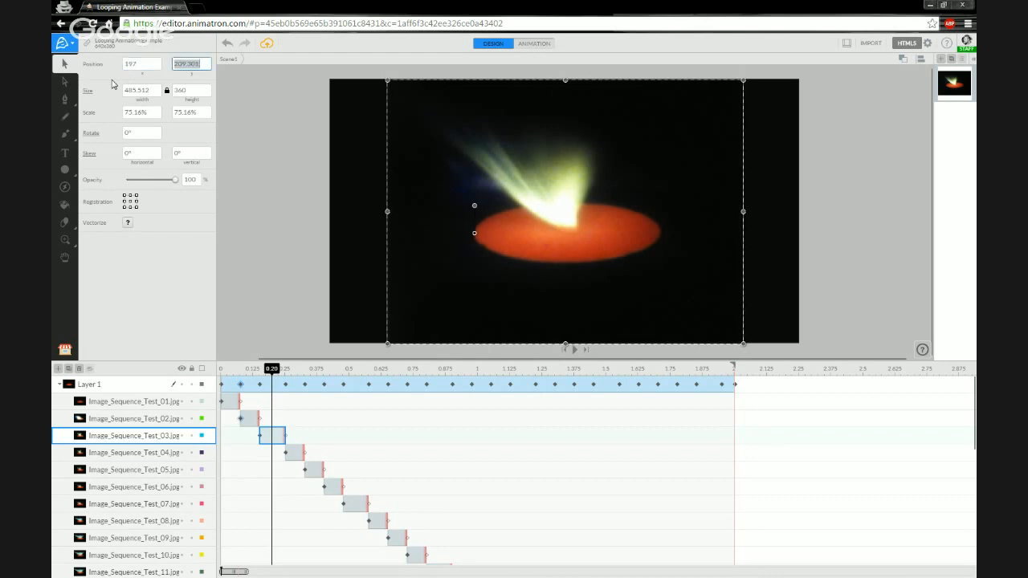
pyautogui.write('208')
pyautogui.press('Return')
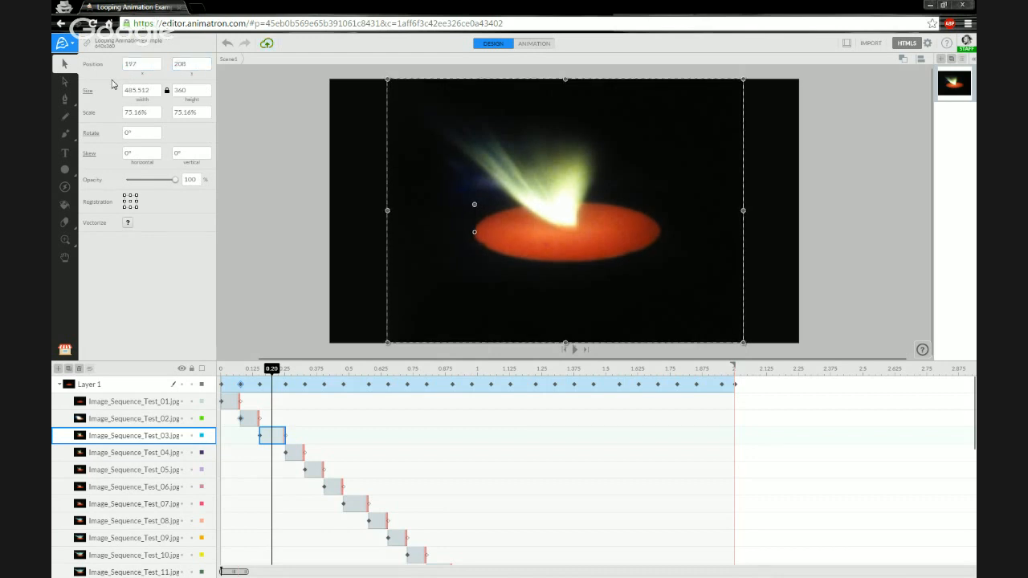
# At 0.30 s, move the registration point of Image_Sequence_Test_04.jpg to the red ellipse's left tip, about x 197, y 209
pyautogui.moveTo(270, 366)
pyautogui.mouseDown()
pyautogui.moveTo(224, 363)
pyautogui.moveTo(270, 359)
pyautogui.moveTo(231, 361)
pyautogui.moveTo(266, 367)
pyautogui.moveTo(253, 366)
pyautogui.mouseUp()
pyautogui.click(276, 282)
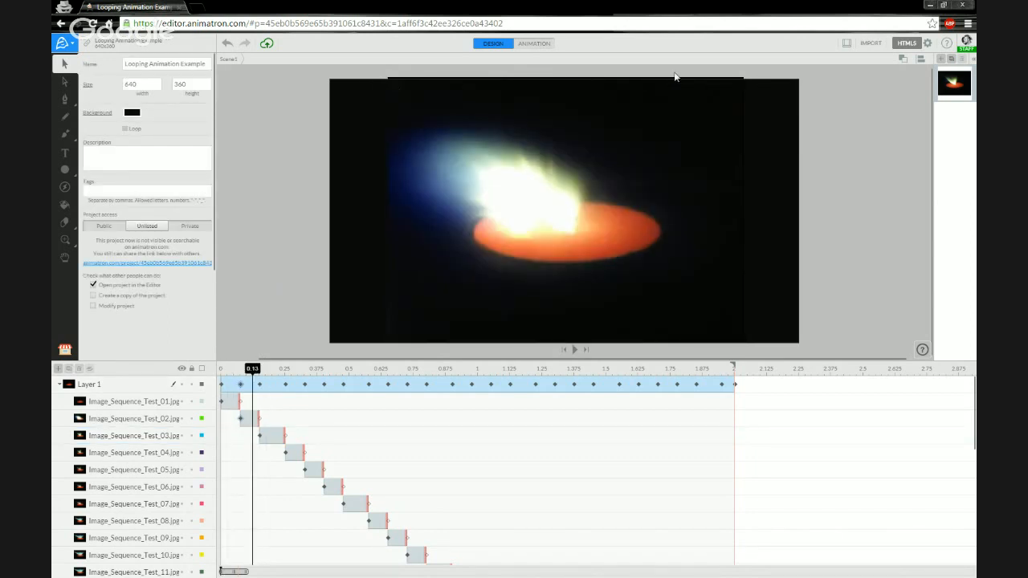
pyautogui.moveTo(253, 370); pyautogui.dragTo(292, 374)
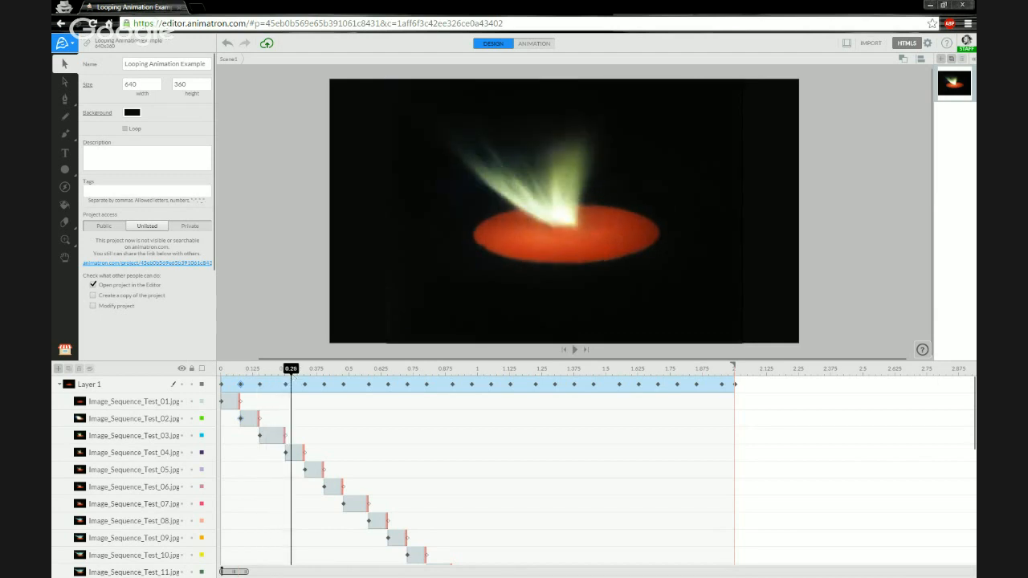
pyautogui.click(296, 369)
pyautogui.click(158, 453)
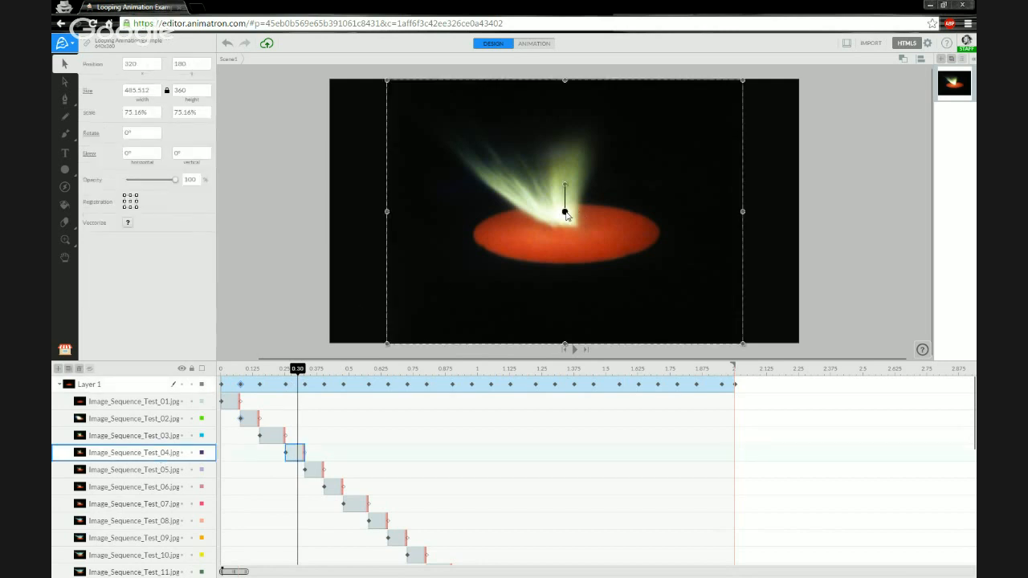
pyautogui.moveTo(565, 213); pyautogui.dragTo(476, 233)
# Set the position of Image_Sequence_Test_04.jpg to x 197, y 208
pyautogui.click(144, 69)
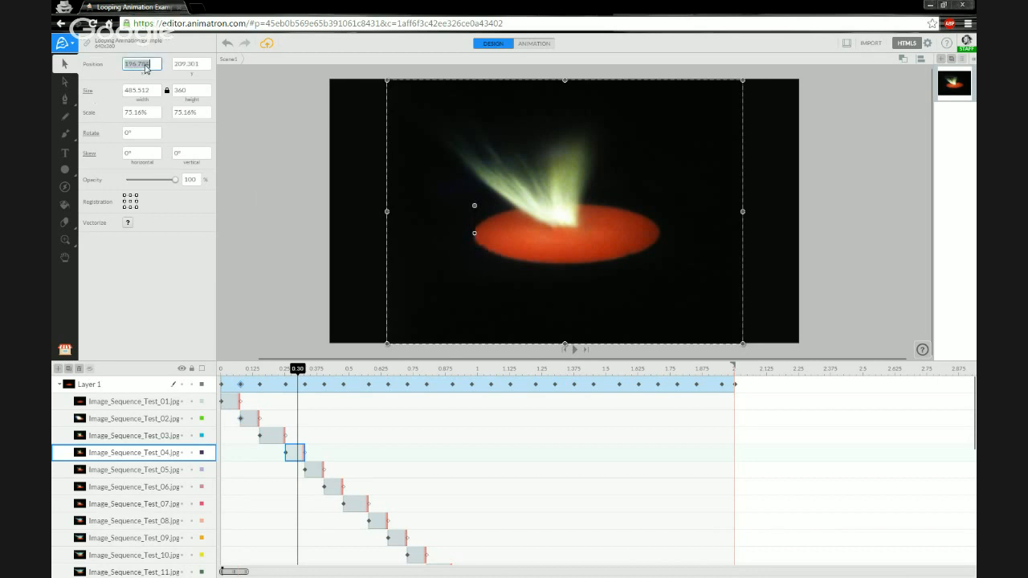
pyautogui.write('197')
pyautogui.press('Tab')
pyautogui.write('20')
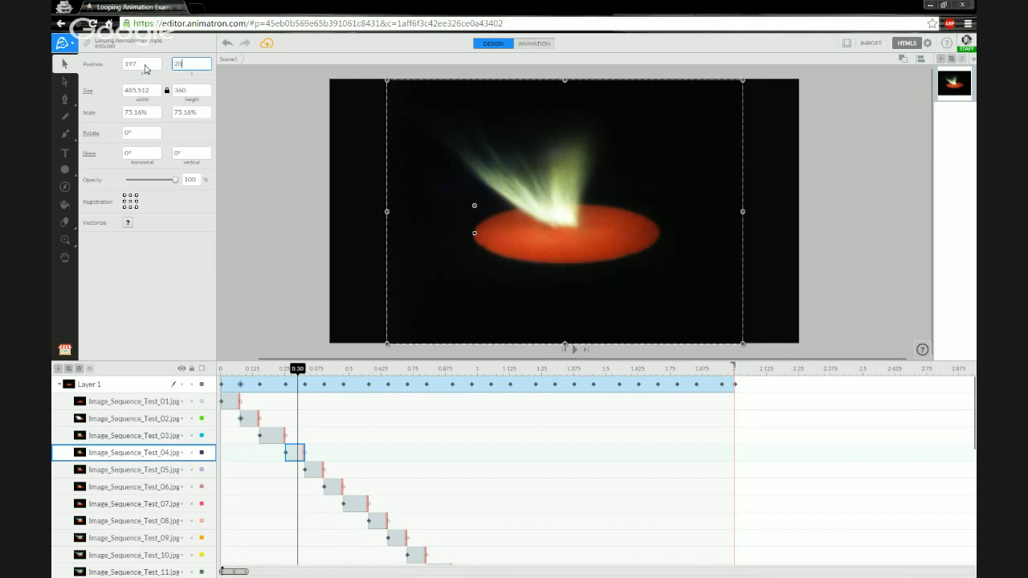
pyautogui.write('8')
pyautogui.press('Return')
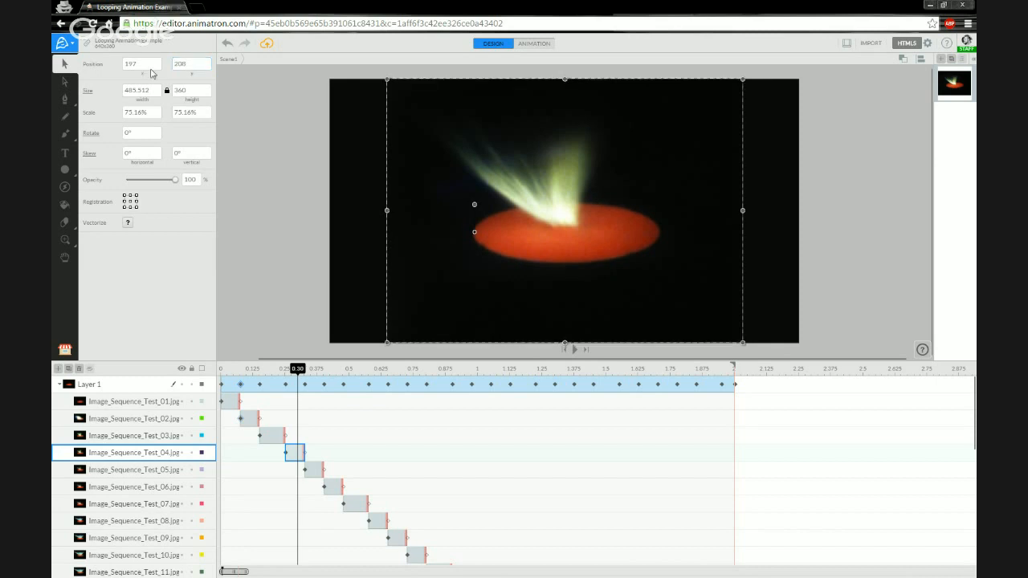
# At 0.38 s, move the registration point of Image_Sequence_Test_05.jpg to the red ellipse's left tip, about x 195, y 205
pyautogui.click(315, 371)
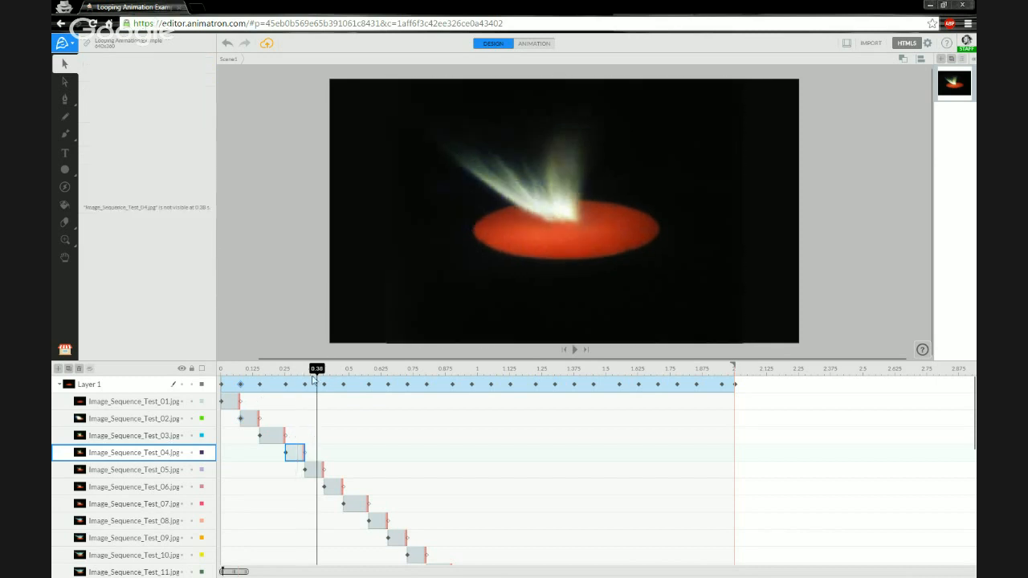
pyautogui.click(549, 228)
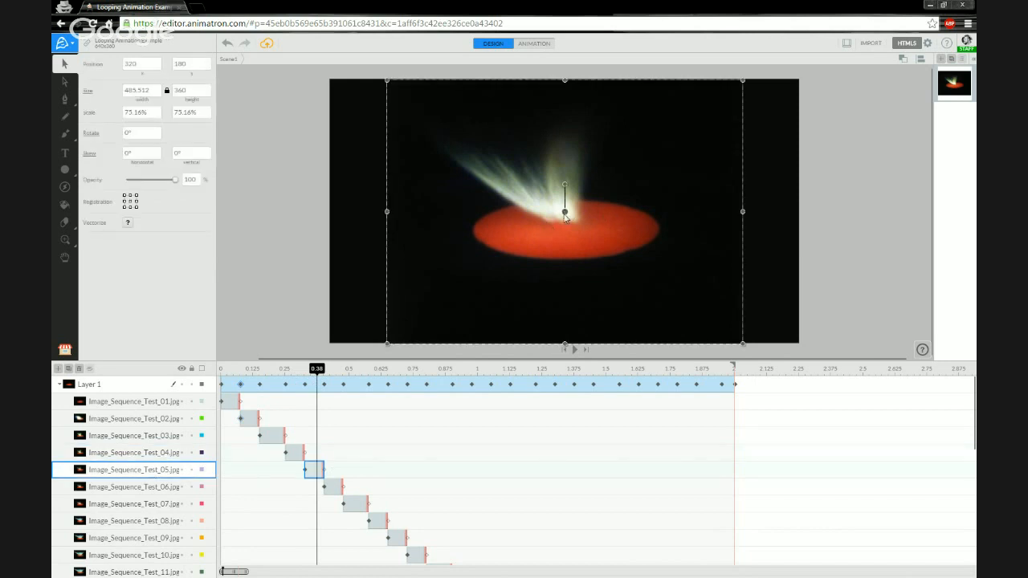
pyautogui.moveTo(565, 212); pyautogui.dragTo(473, 230)
# Set the position of Image_Sequence_Test_05.jpg to x 197, y 208
pyautogui.click(153, 66)
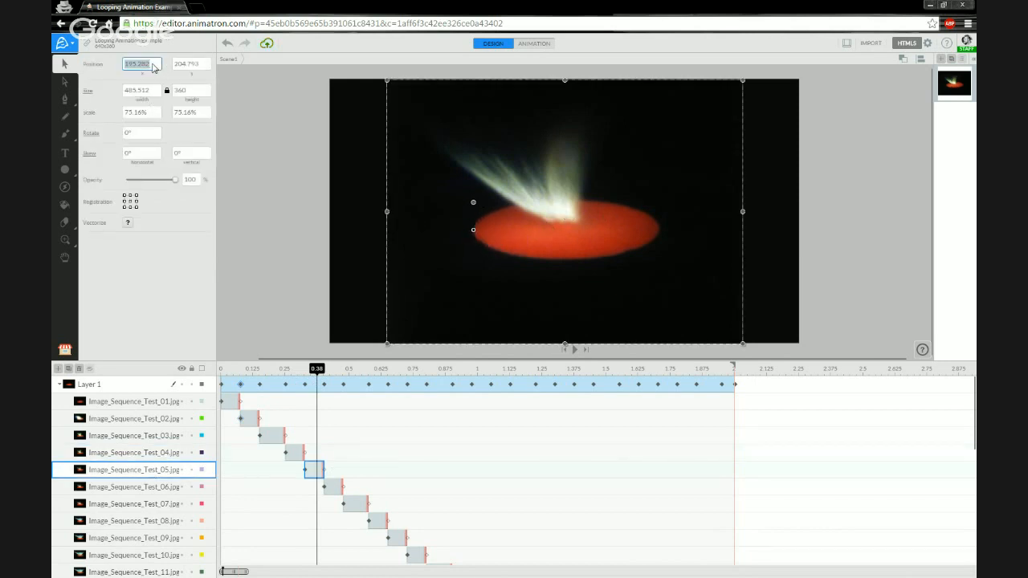
pyautogui.write('3')
pyautogui.write('97')
pyautogui.press('Tab')
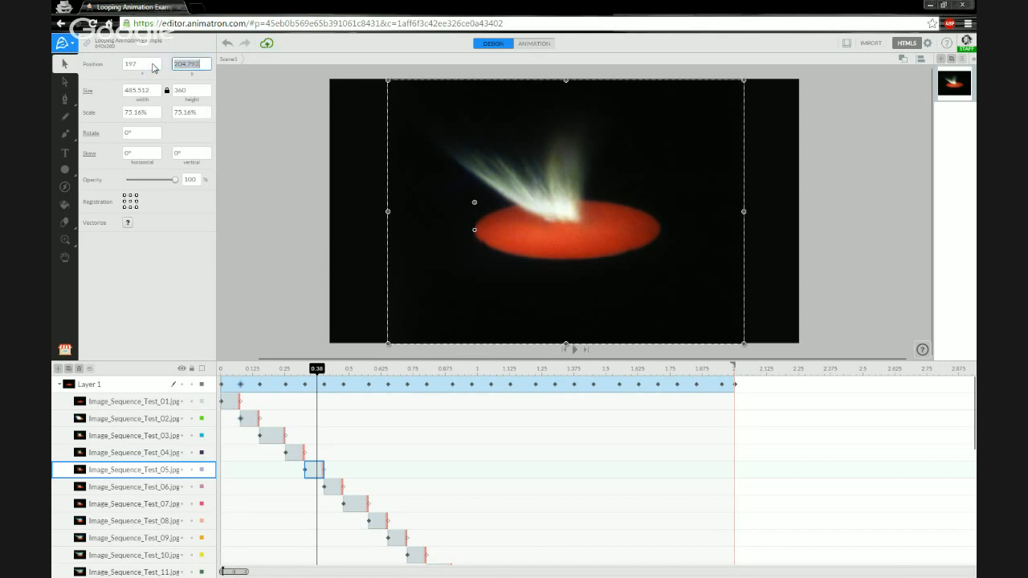
pyautogui.write('208')
pyautogui.press('Return')
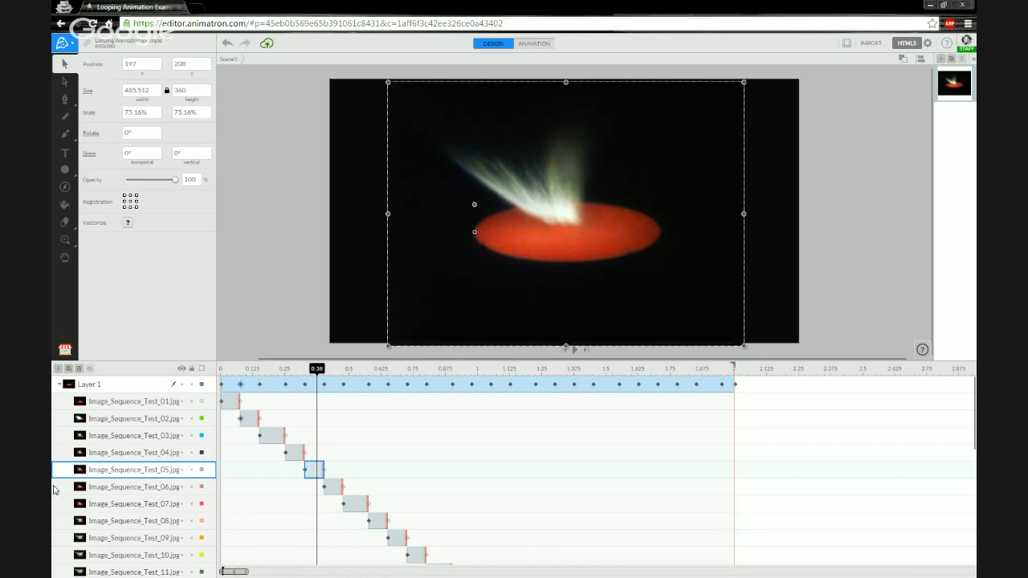
# At 0.43 s, move the registration point of Image_Sequence_Test_06.jpg to the red ellipse's left tip, at about y 213
pyautogui.click(148, 488)
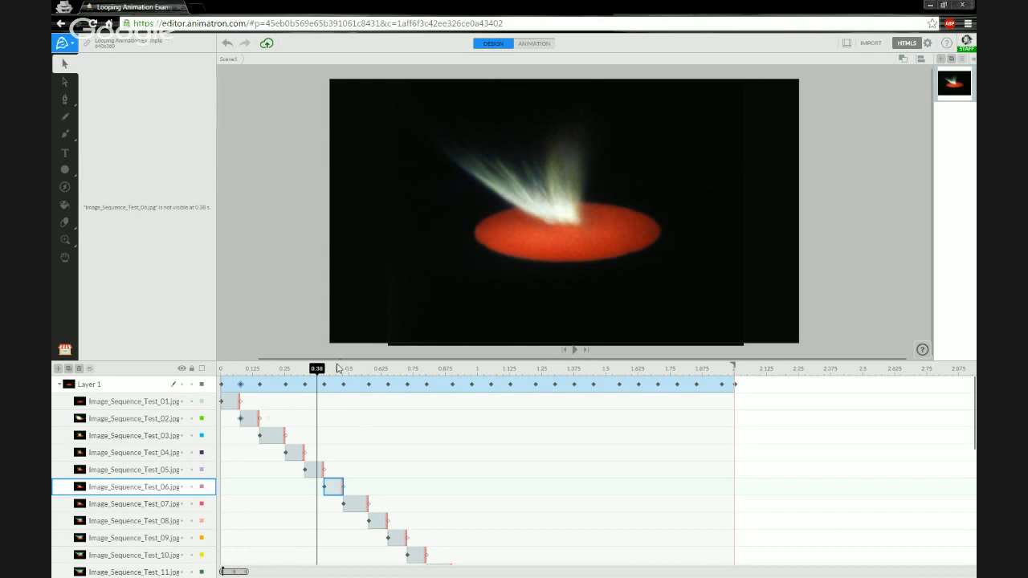
pyautogui.moveTo(336, 368); pyautogui.dragTo(329, 369)
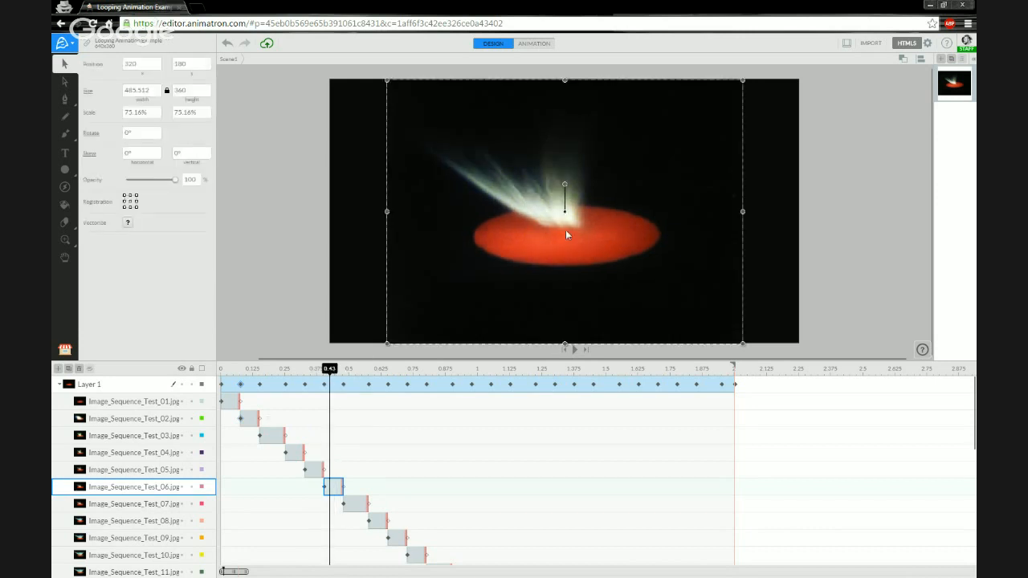
pyautogui.moveTo(563, 211); pyautogui.dragTo(474, 235)
# Set the position of Image_Sequence_Test_06.jpg to x 197, y 208
pyautogui.click(151, 65)
pyautogui.write('197')
pyautogui.press('Tab')
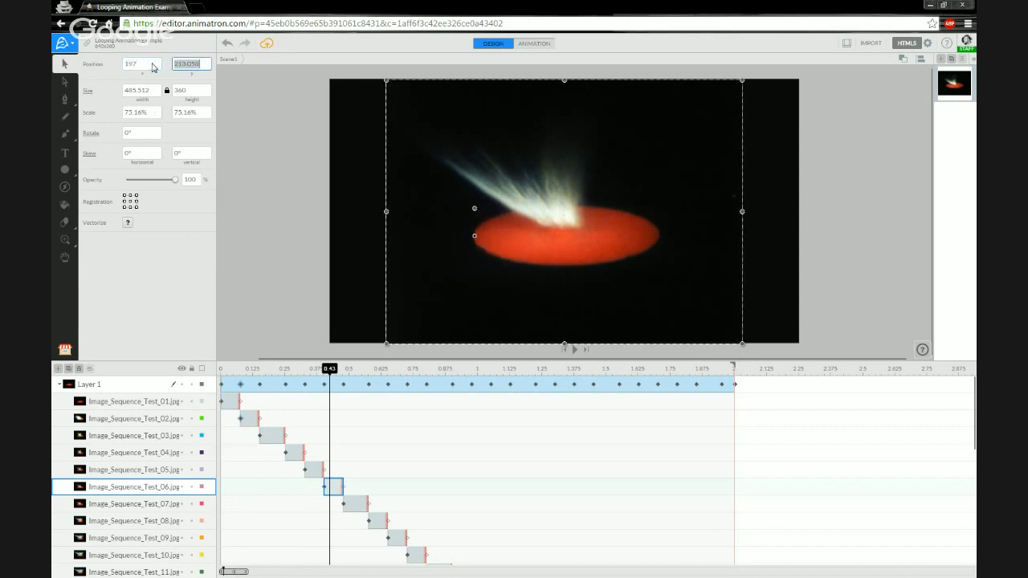
pyautogui.write('21')
pyautogui.write('8')
pyautogui.press('Return')
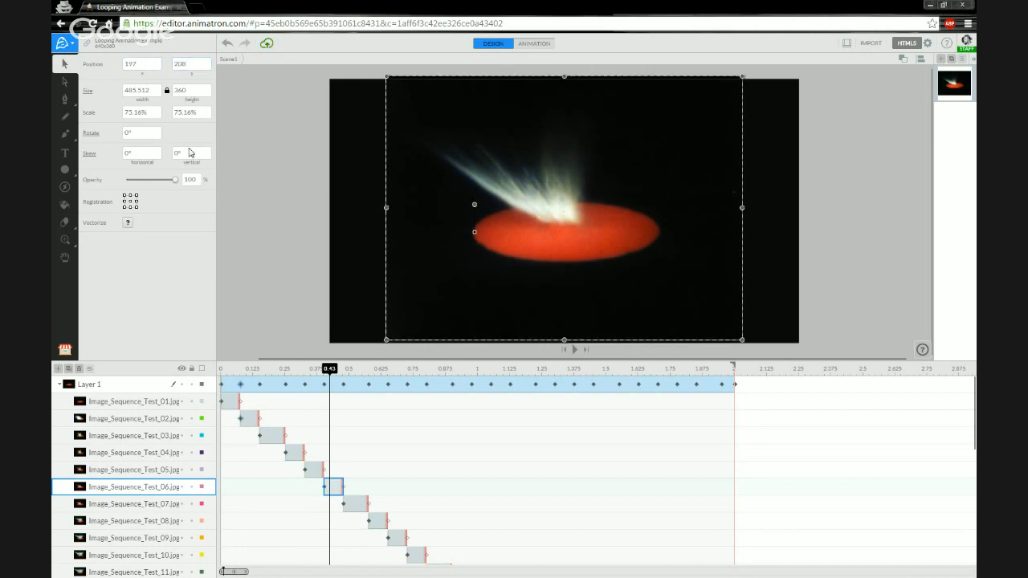
# At 0.50 s, move the registration point of Image_Sequence_Test_07.jpg to the red ellipse's left tip, about x 192, y 215
pyautogui.click(350, 372)
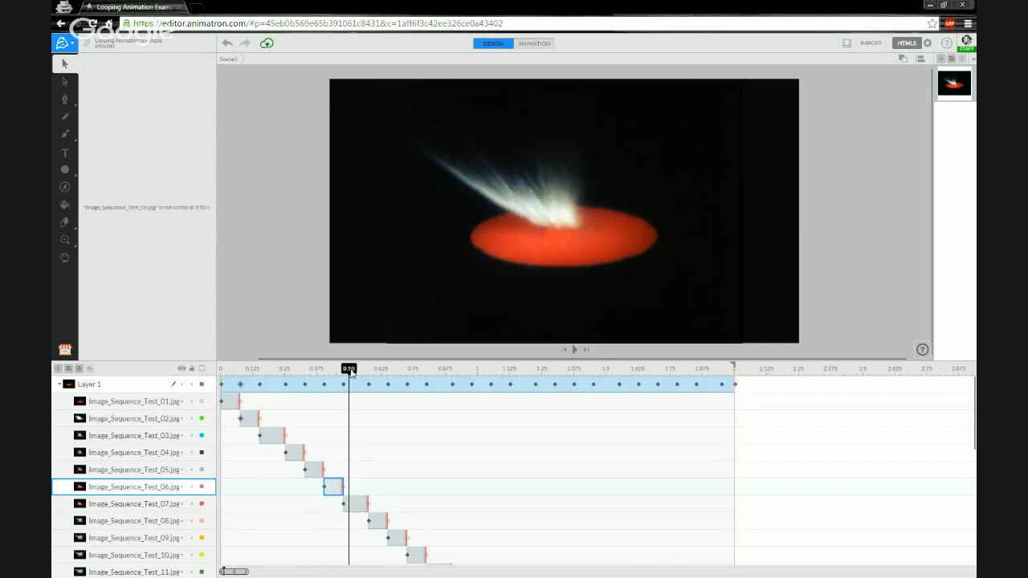
pyautogui.click(157, 507)
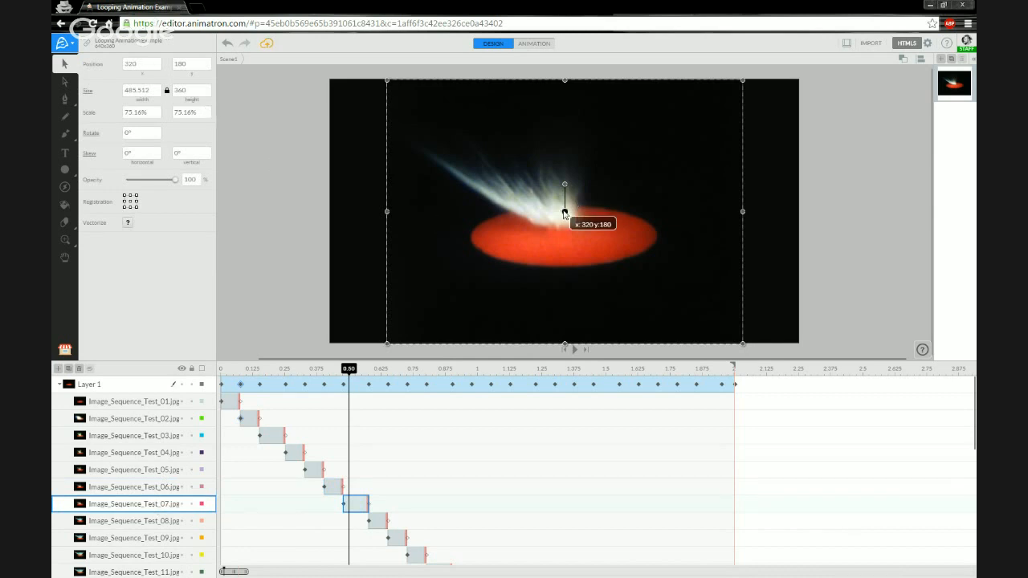
pyautogui.moveTo(562, 213); pyautogui.dragTo(471, 239)
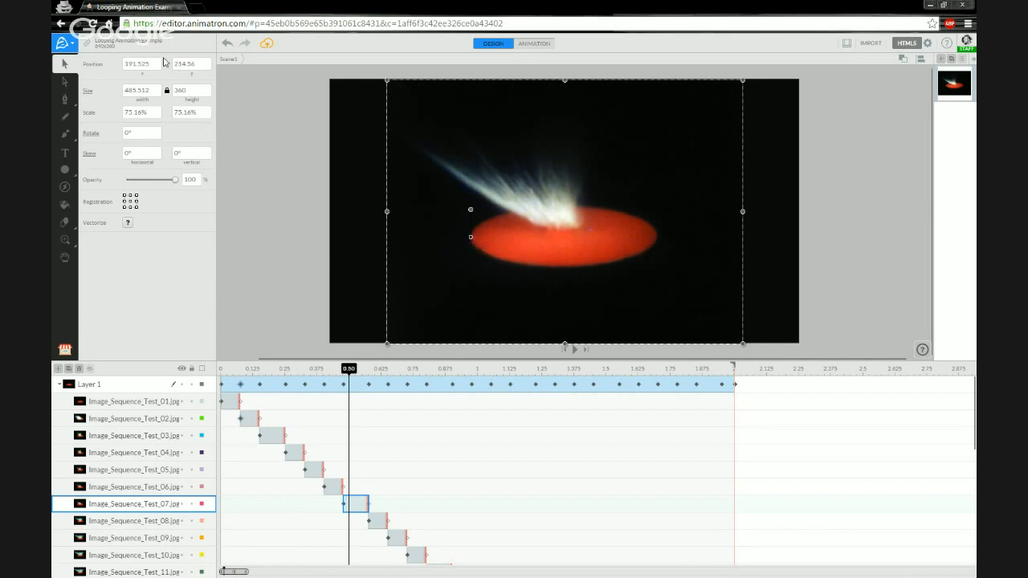
# Set the position of Image_Sequence_Test_07.jpg to x 197, y 208
pyautogui.click(149, 68)
pyautogui.write('197')
pyautogui.press('Tab')
pyautogui.write('20')
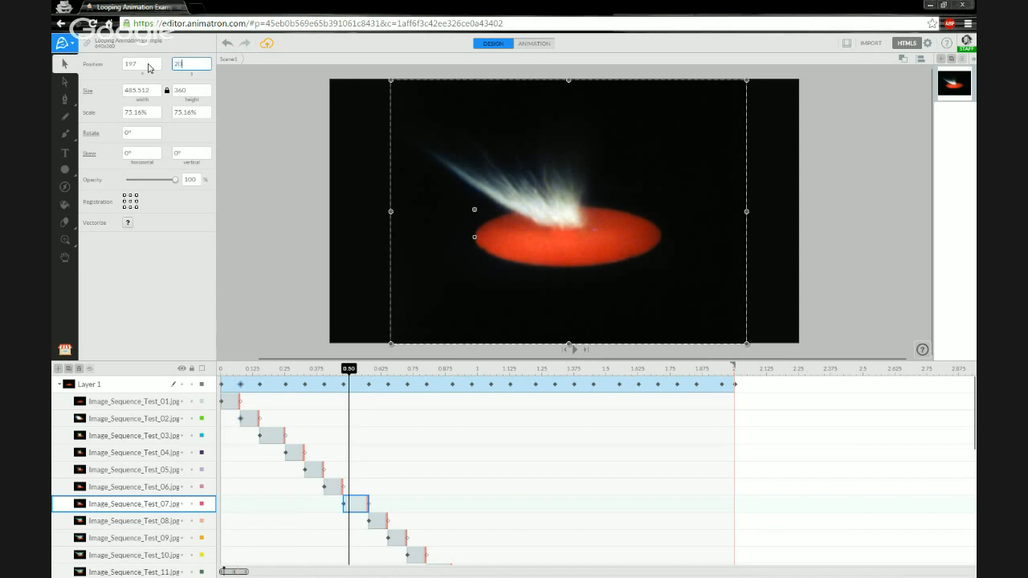
pyautogui.write('8')
pyautogui.press('Return')
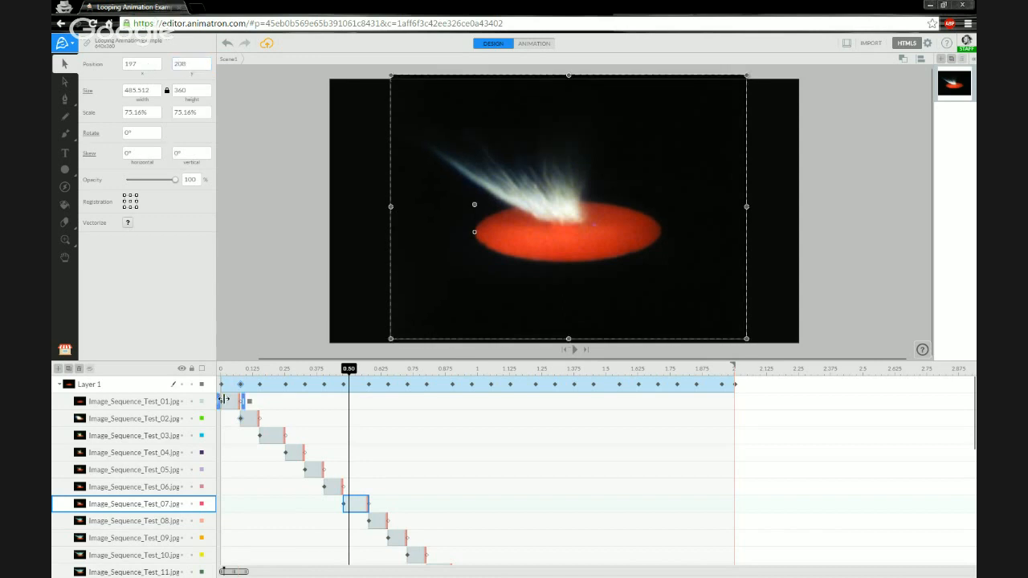
# At 0.60 s, move the registration point of Image_Sequence_Test_08.jpg to the red ellipse's left tip, about x 198, y 207
pyautogui.moveTo(350, 379); pyautogui.dragTo(374, 369)
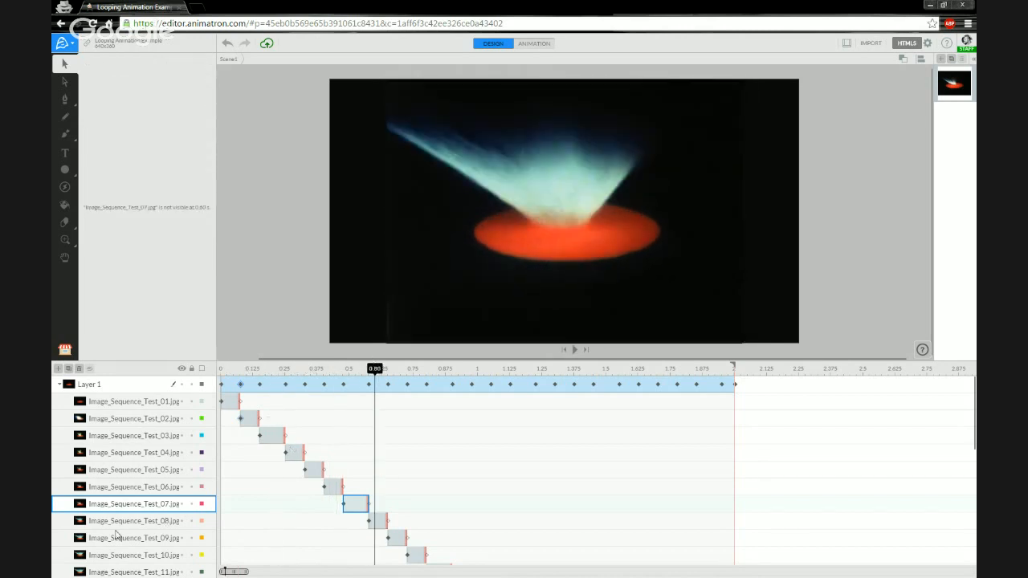
pyautogui.click(159, 527)
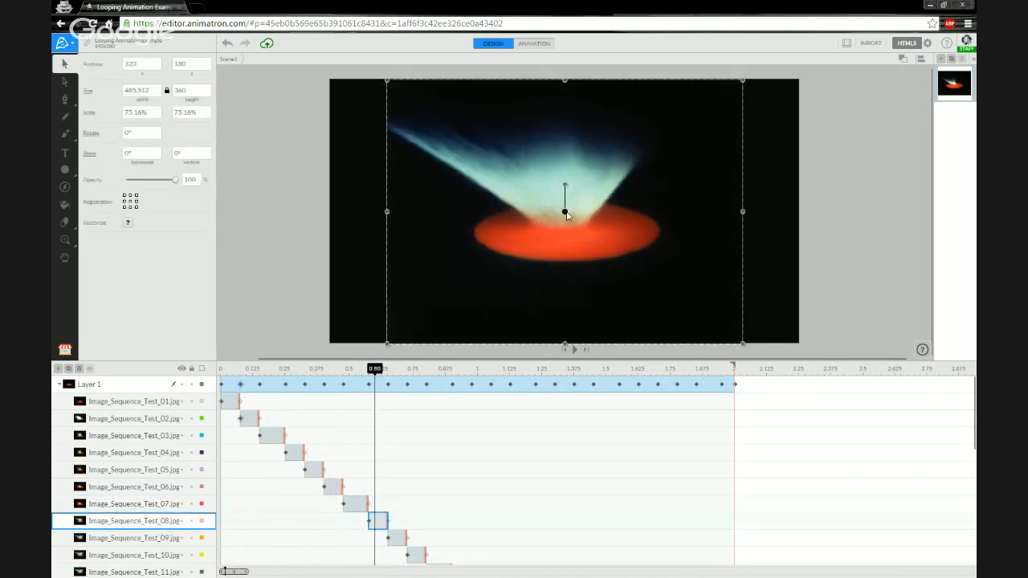
pyautogui.moveTo(564, 213); pyautogui.dragTo(475, 231)
# Set the position of Image_Sequence_Test_08.jpg to x 197, y 208
pyautogui.click(149, 66)
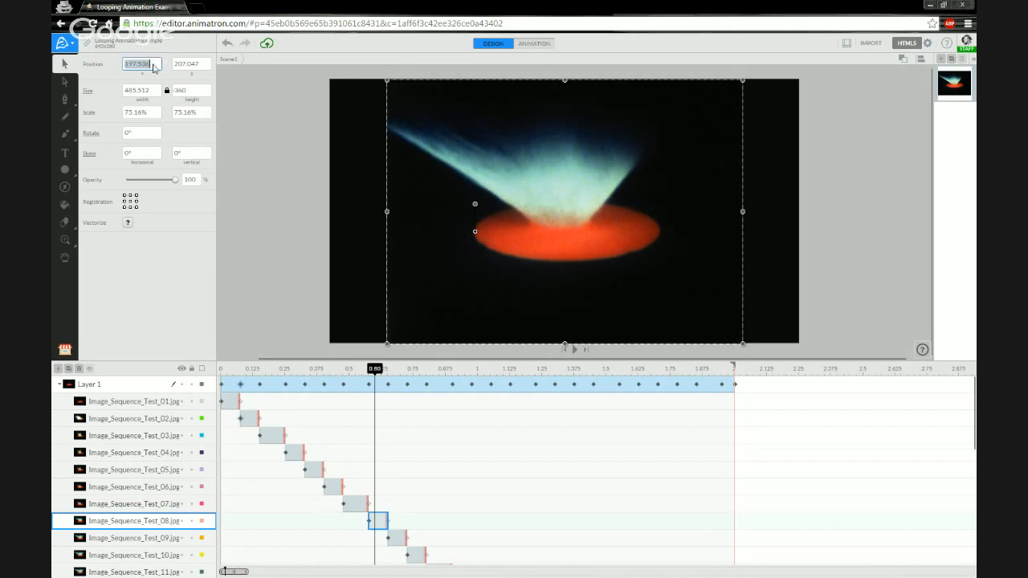
pyautogui.write('3')
pyautogui.press('Tab')
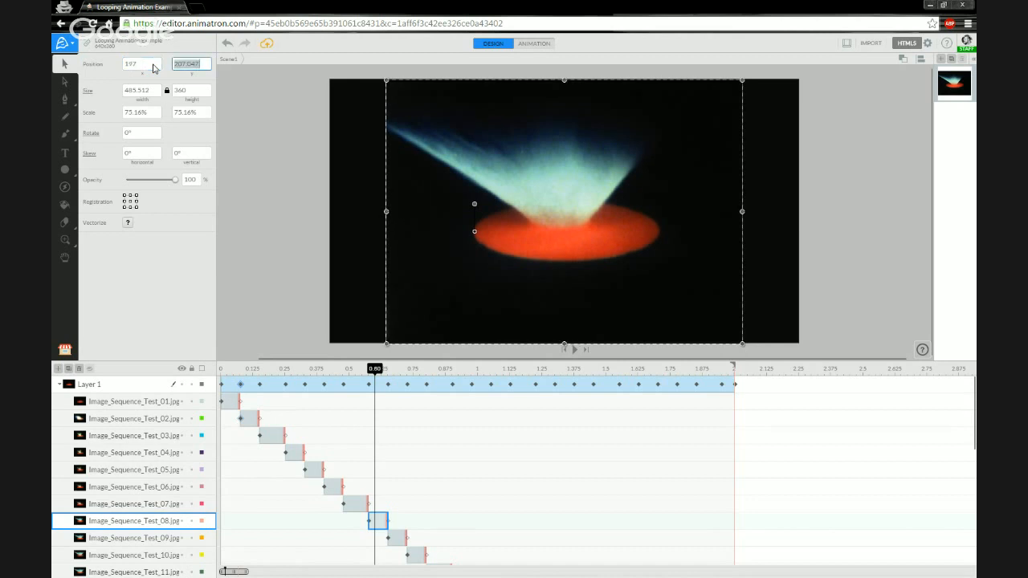
pyautogui.write('208')
pyautogui.press('Return')
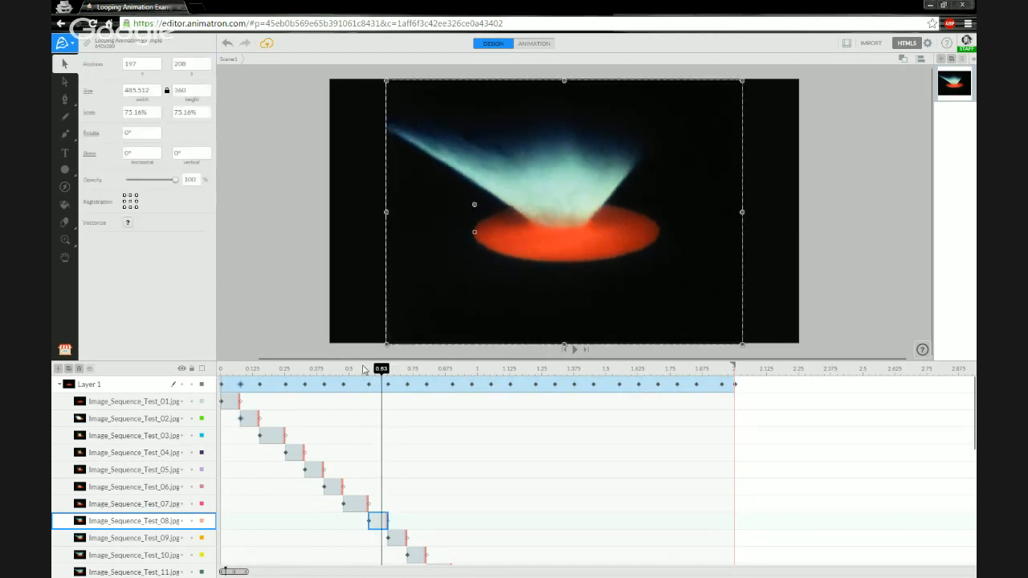
# At 0.68 s, move the registration point of Image_Sequence_Test_09.jpg to the red ellipse's left tip, about x 196, y 215
pyautogui.click(273, 368)
pyautogui.moveTo(272, 367); pyautogui.dragTo(393, 368)
pyautogui.click(149, 538)
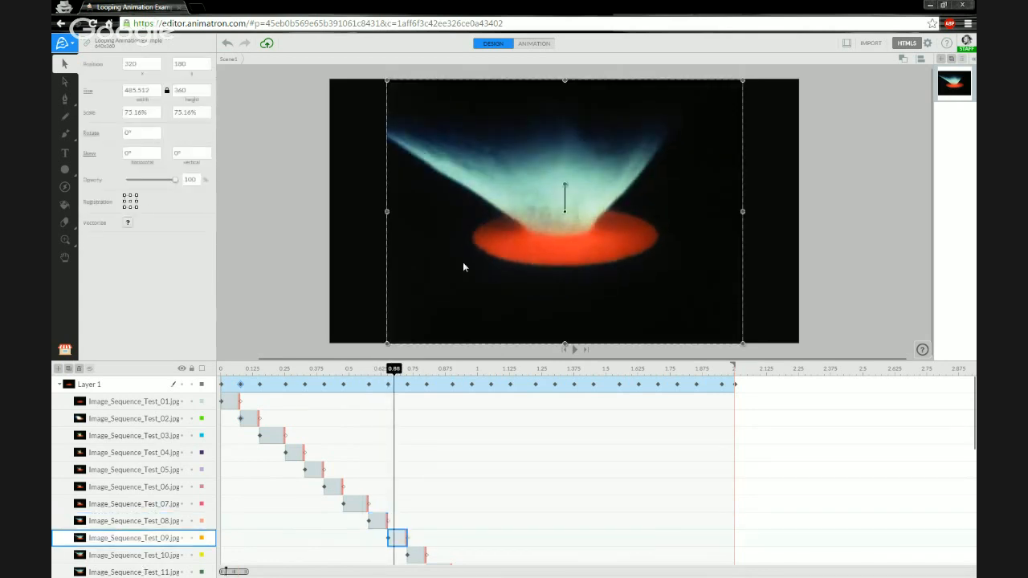
pyautogui.moveTo(565, 211); pyautogui.dragTo(473, 237)
# Set the position of Image_Sequence_Test_09.jpg to x 197, y 208
pyautogui.click(140, 64)
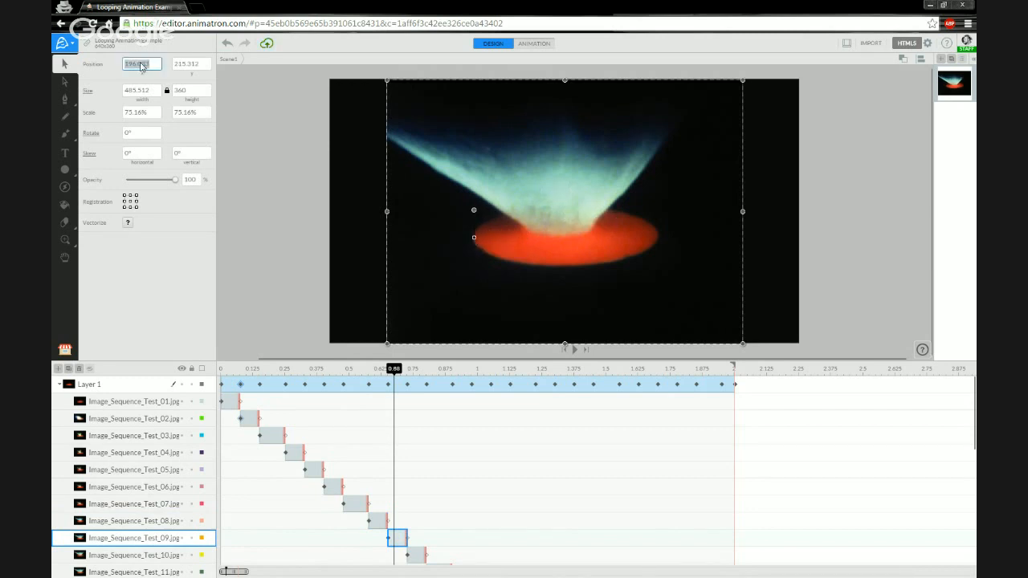
pyautogui.write('197')
pyautogui.press('Tab')
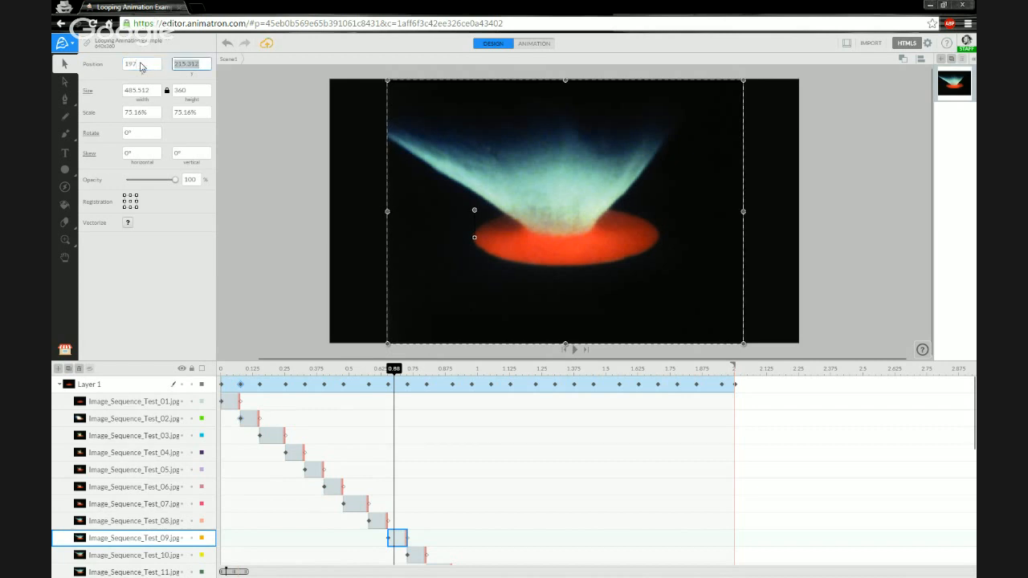
pyautogui.write('208')
pyautogui.press('Return')
# At 0.75 s, move the registration point of Image_Sequence_Test_10.jpg to the red ellipse's left tip, about x 196, y 206
pyautogui.scroll(-1, 340, 482)
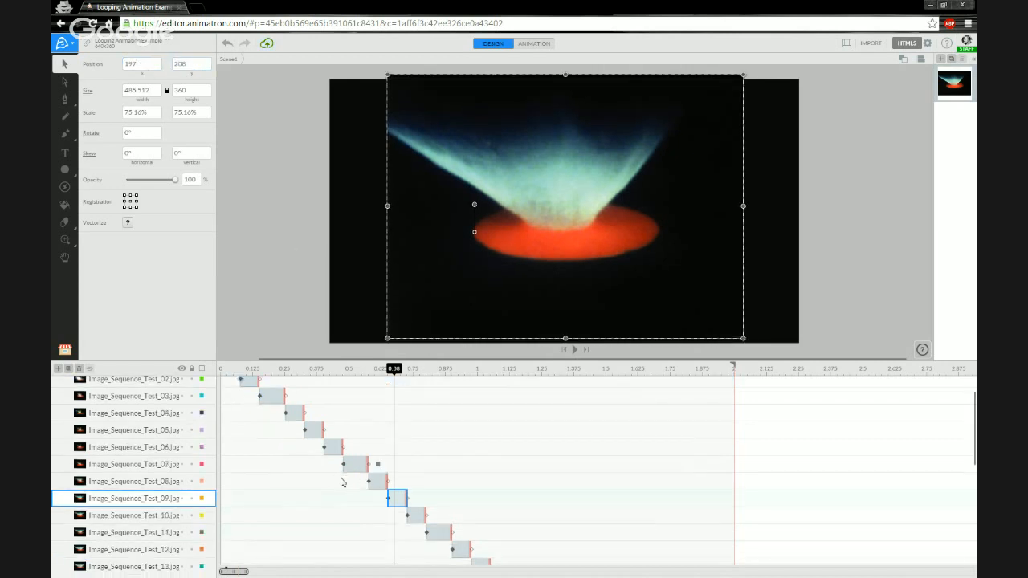
pyautogui.scroll(-3, 340, 482)
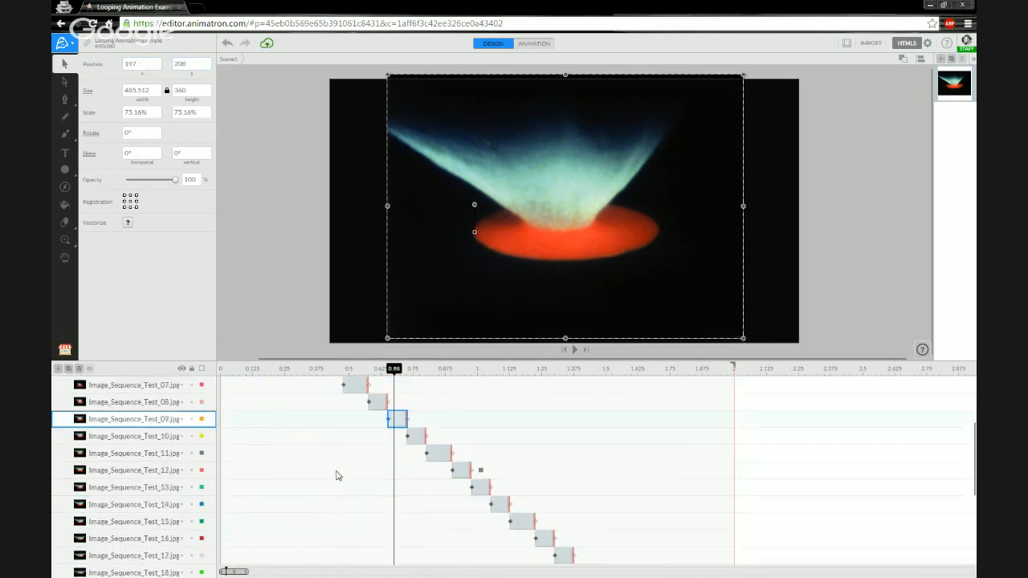
pyautogui.click(416, 376)
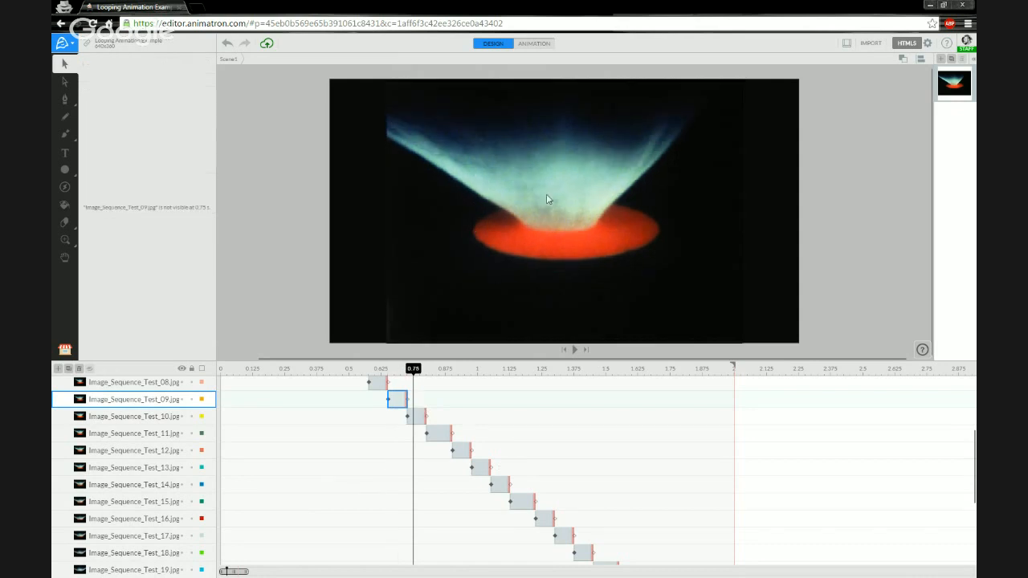
pyautogui.click(138, 416)
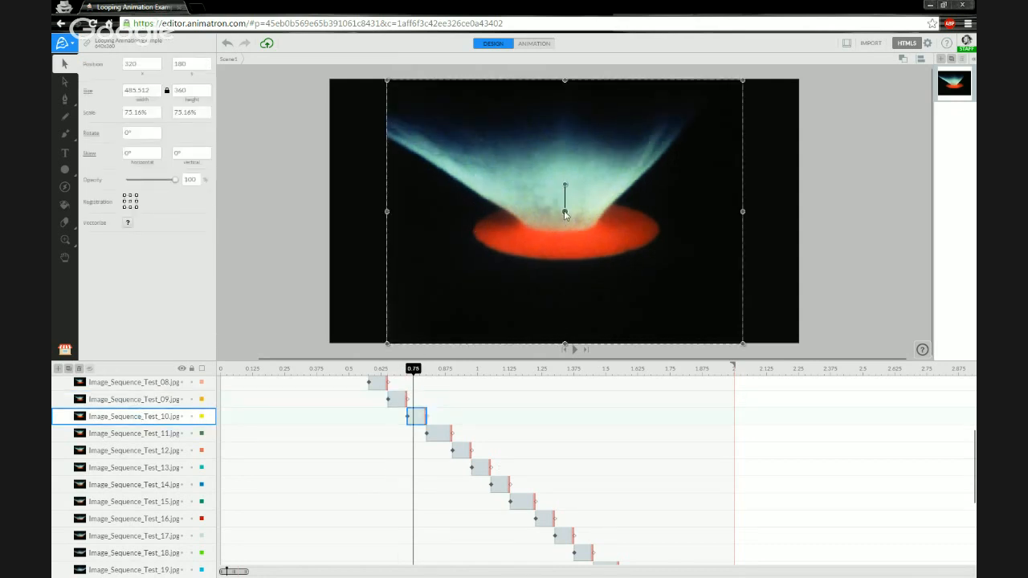
pyautogui.moveTo(563, 210); pyautogui.dragTo(473, 230)
# Set the position of Image_Sequence_Test_10.jpg to x 197, y 208
pyautogui.click(148, 64)
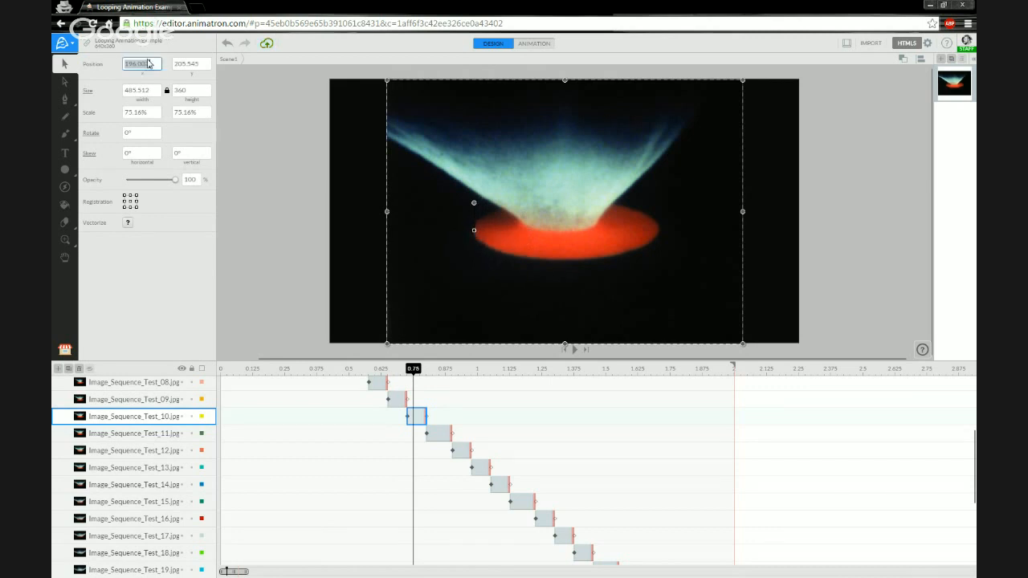
pyautogui.write('197')
pyautogui.press('Tab')
pyautogui.write('208')
pyautogui.press('Return')
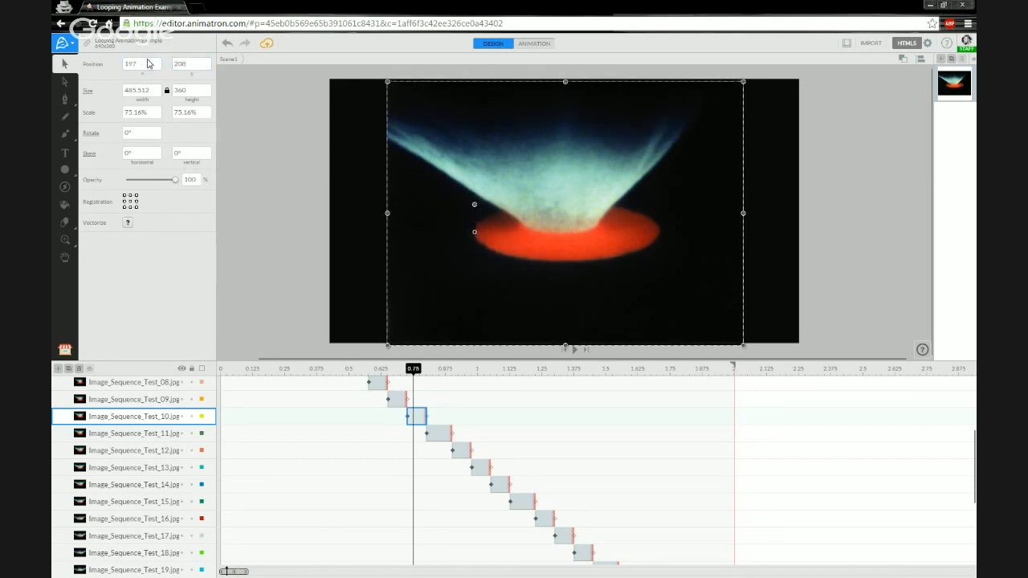
# At 0.85 s, move the registration point of Image_Sequence_Test_11.jpg to the red ellipse's left tip, at about y 205
pyautogui.click(439, 371)
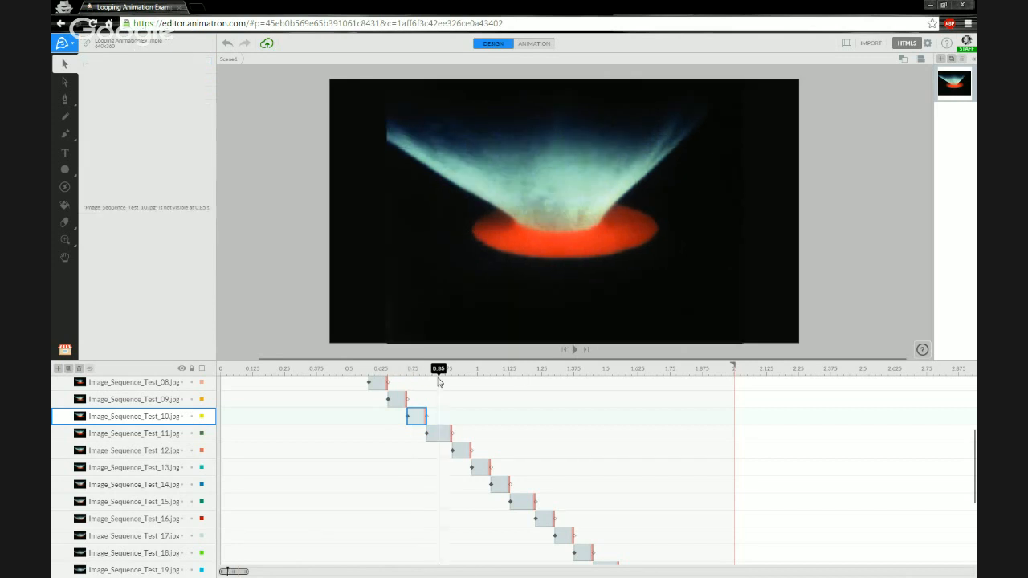
pyautogui.click(158, 434)
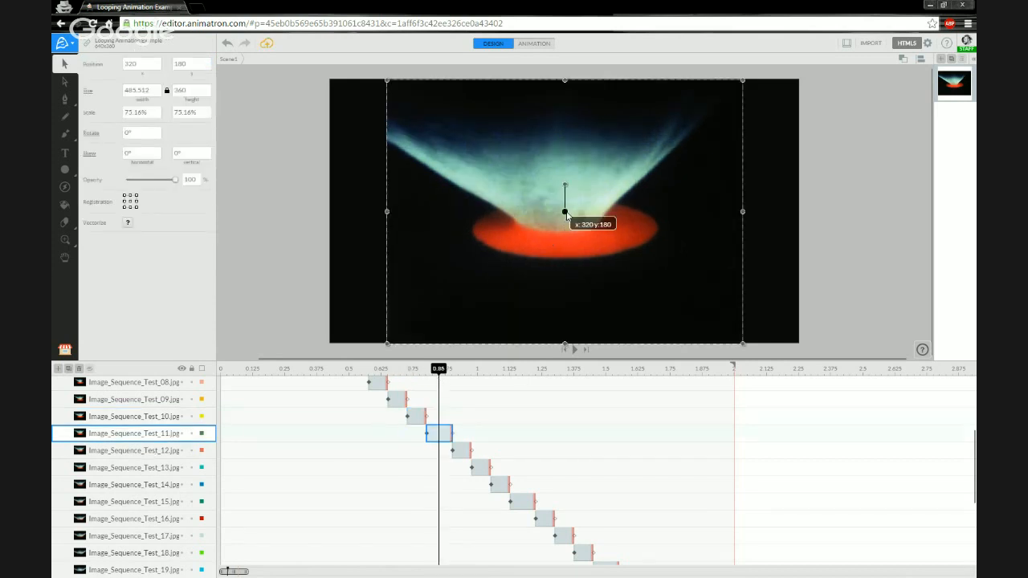
pyautogui.moveTo(564, 212); pyautogui.dragTo(472, 230)
# Set the position of Image_Sequence_Test_11.jpg to x 197, y 208
pyautogui.click(151, 64)
pyautogui.write('197')
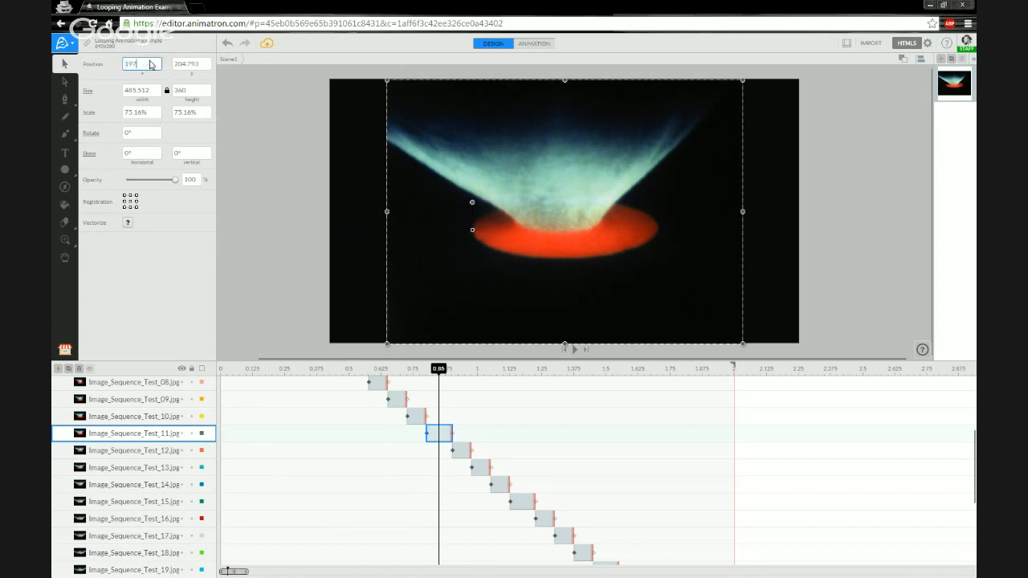
pyautogui.press('Tab')
pyautogui.write('2')
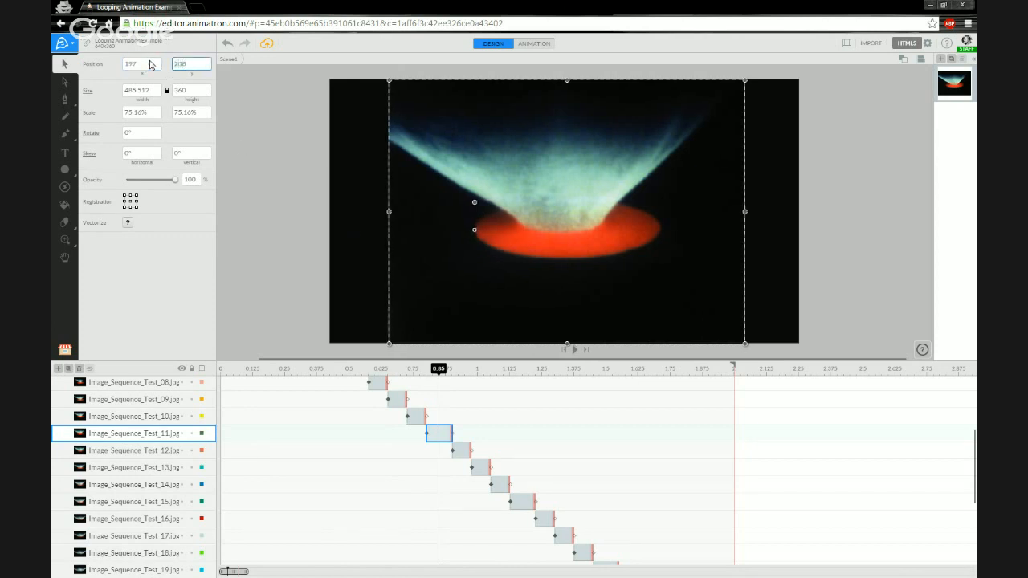
pyautogui.press('Return')
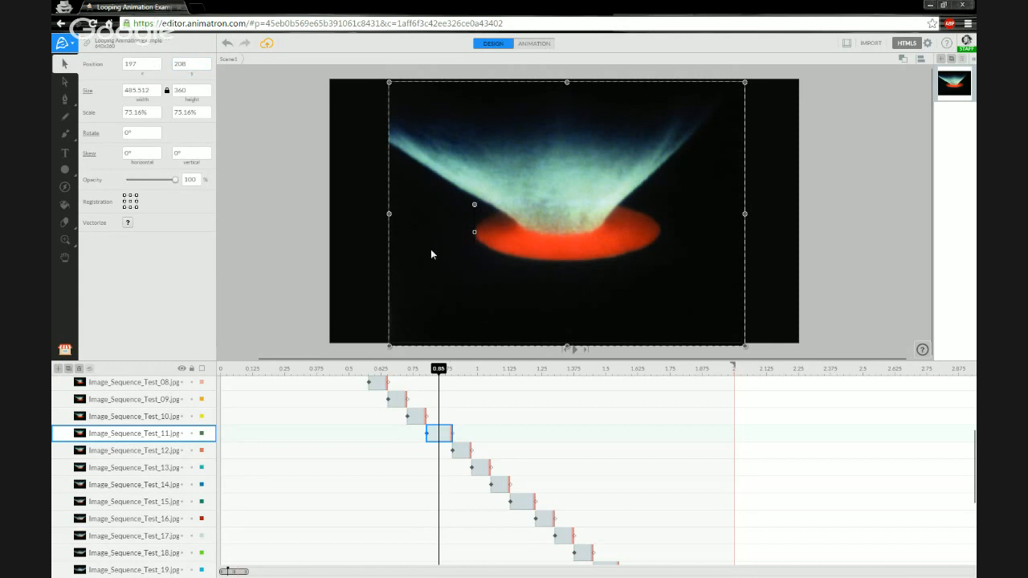
# At 0.93 s, move the registration point of Image_Sequence_Test_12.jpg to the red ellipse's left tip, about x 198, y 203
pyautogui.moveTo(438, 367); pyautogui.dragTo(458, 361)
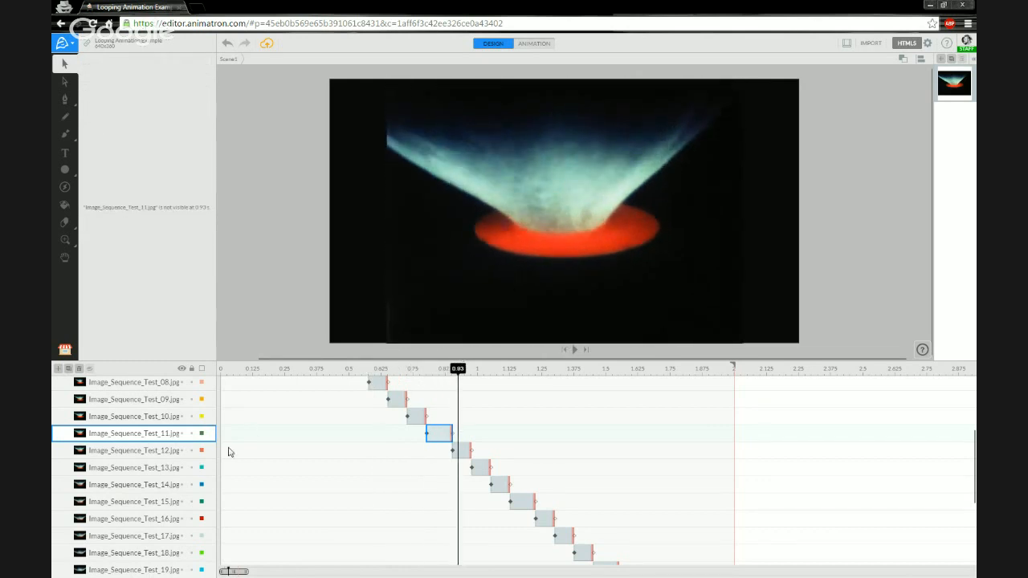
pyautogui.click(165, 452)
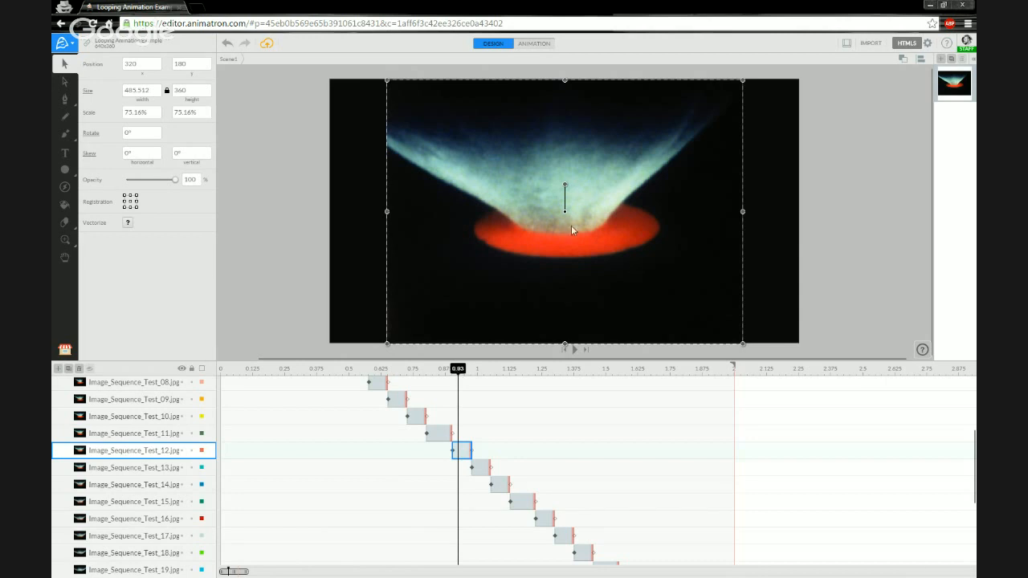
pyautogui.moveTo(564, 211); pyautogui.dragTo(475, 232)
pyautogui.scroll(5, 168, 452)
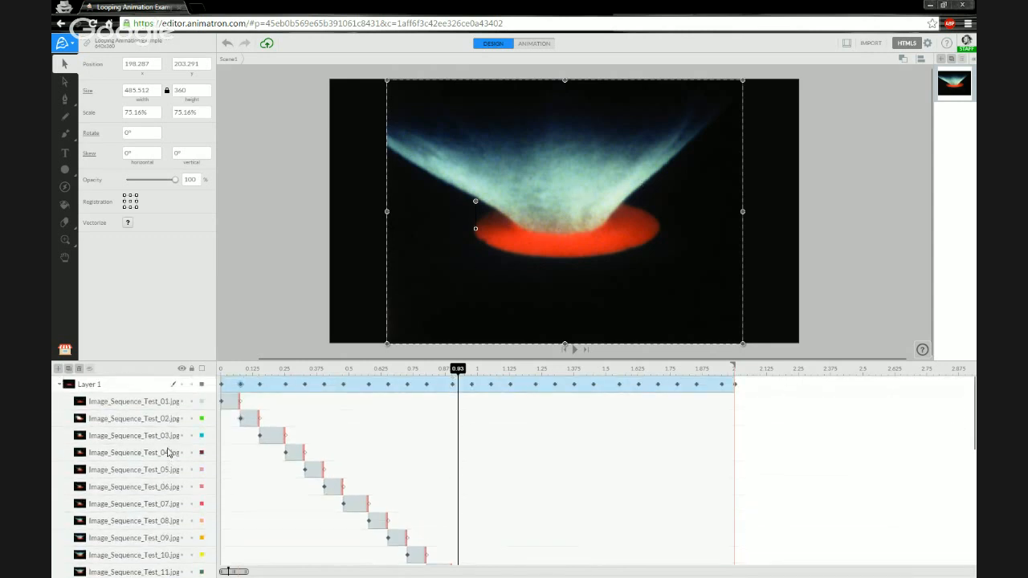
pyautogui.click(121, 385)
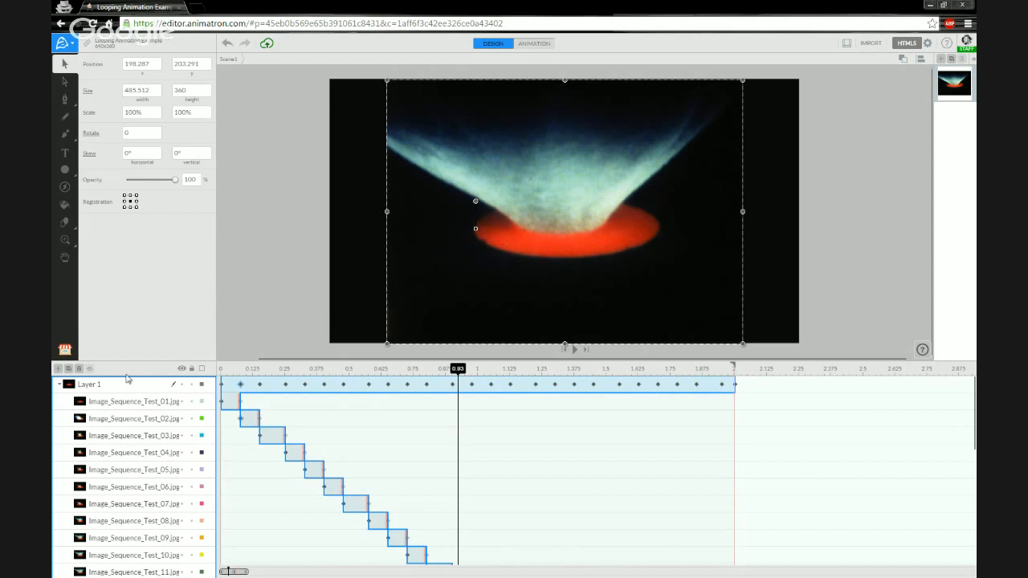
pyautogui.scroll(-3, 144, 458)
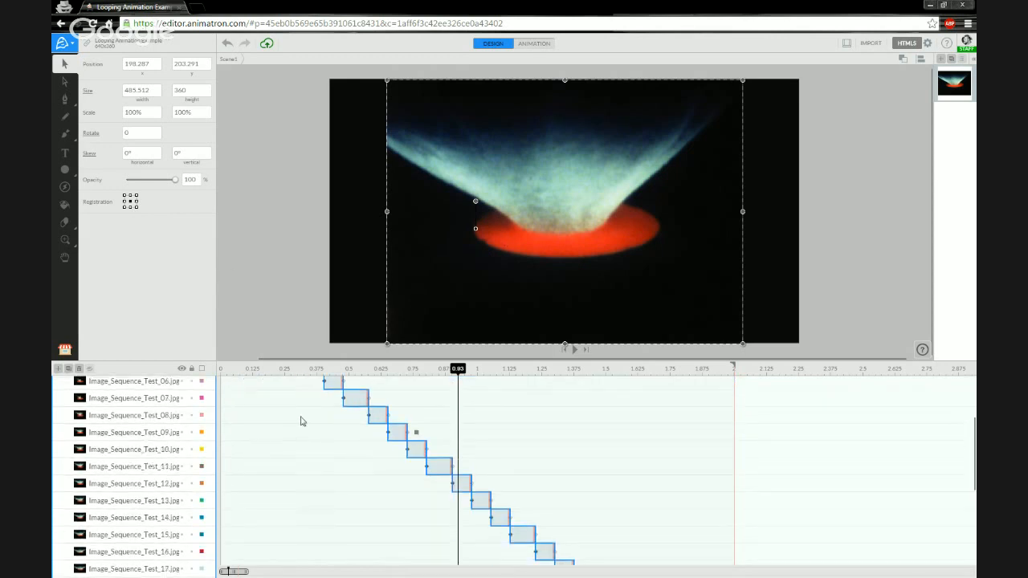
pyautogui.click(488, 481)
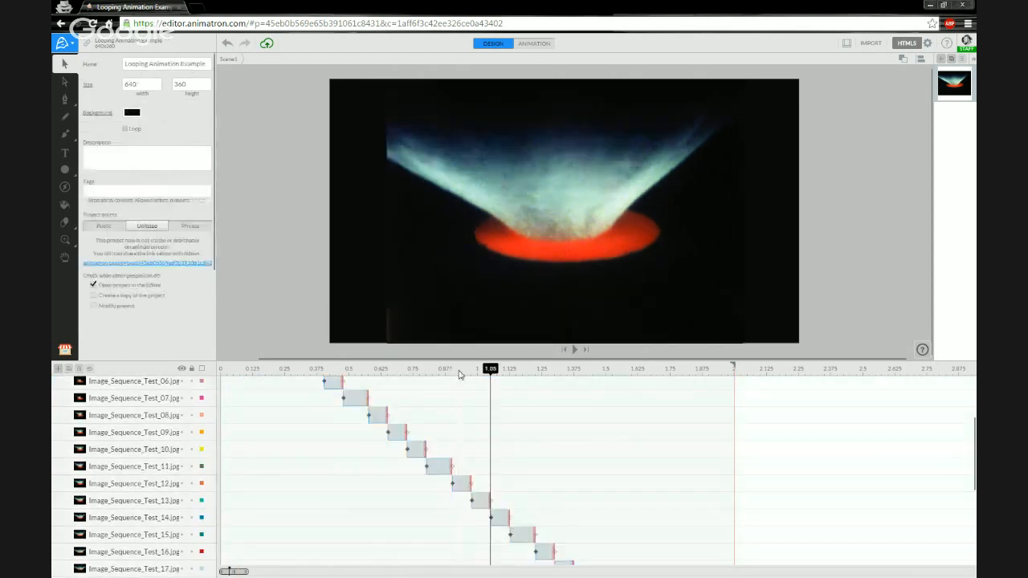
pyautogui.click(442, 371)
pyautogui.moveTo(443, 373)
pyautogui.mouseDown()
pyautogui.moveTo(383, 372)
pyautogui.moveTo(457, 379)
pyautogui.mouseUp()
# Set the position of Image_Sequence_Test_12.jpg to x 197, y 208
pyautogui.click(142, 481)
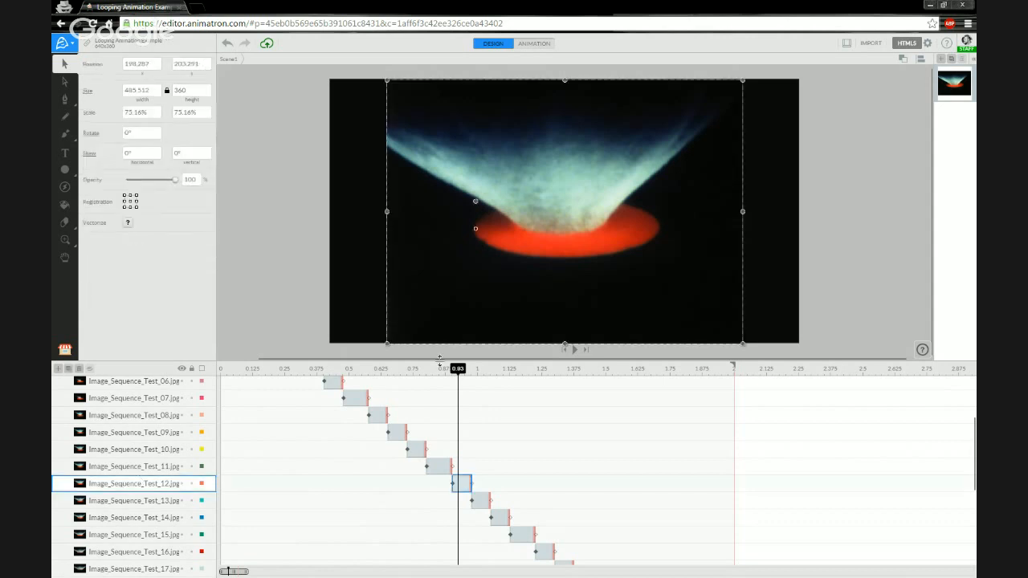
pyautogui.click(157, 64)
pyautogui.write('197')
pyautogui.press('Tab')
pyautogui.write('20')
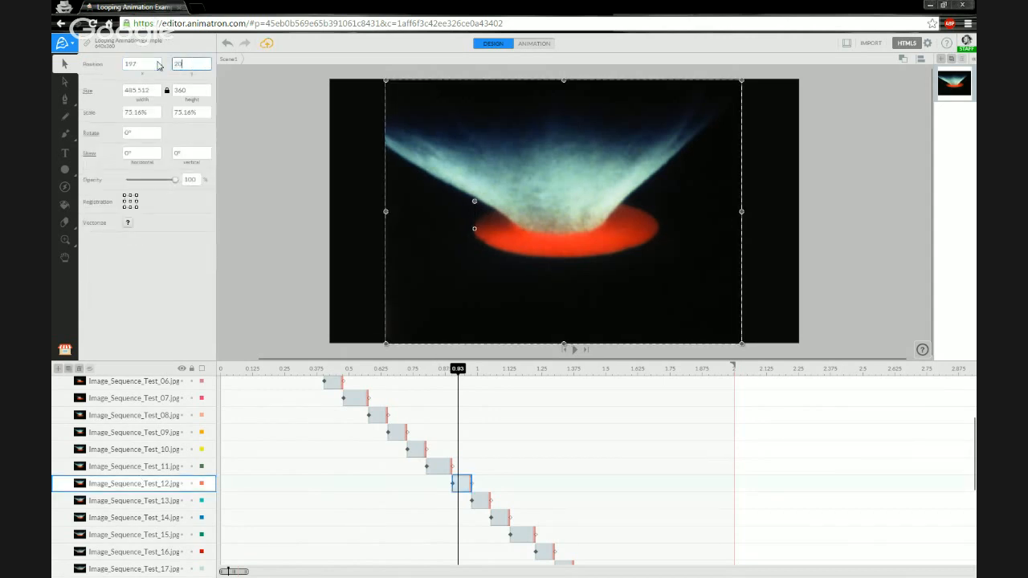
pyautogui.write('8')
pyautogui.press('Return')
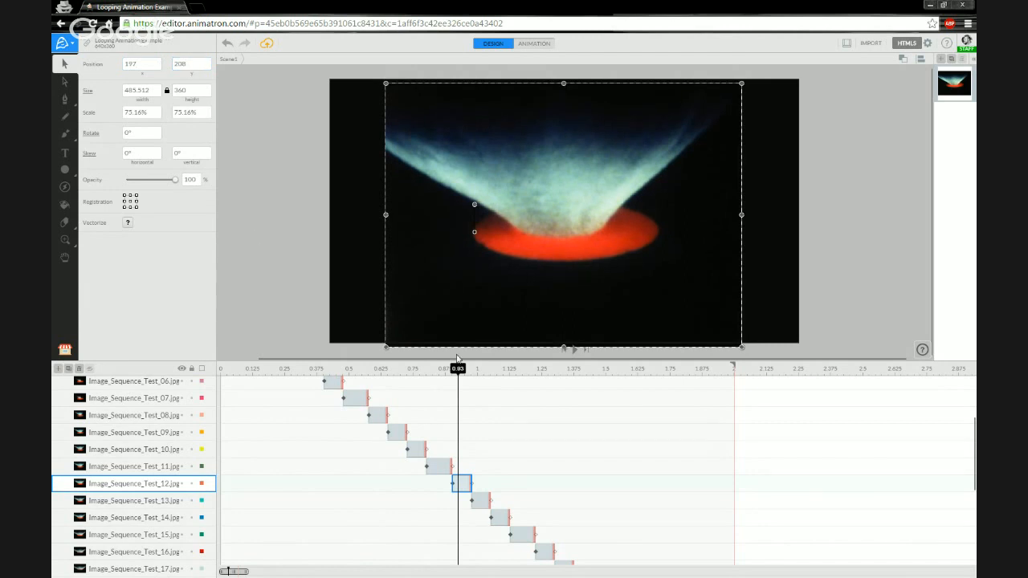
# At 1.02 s, move the registration point of Image_Sequence_Test_13.jpg to the red ellipse's left tip and set its position to x 197, y 208
pyautogui.click(156, 504)
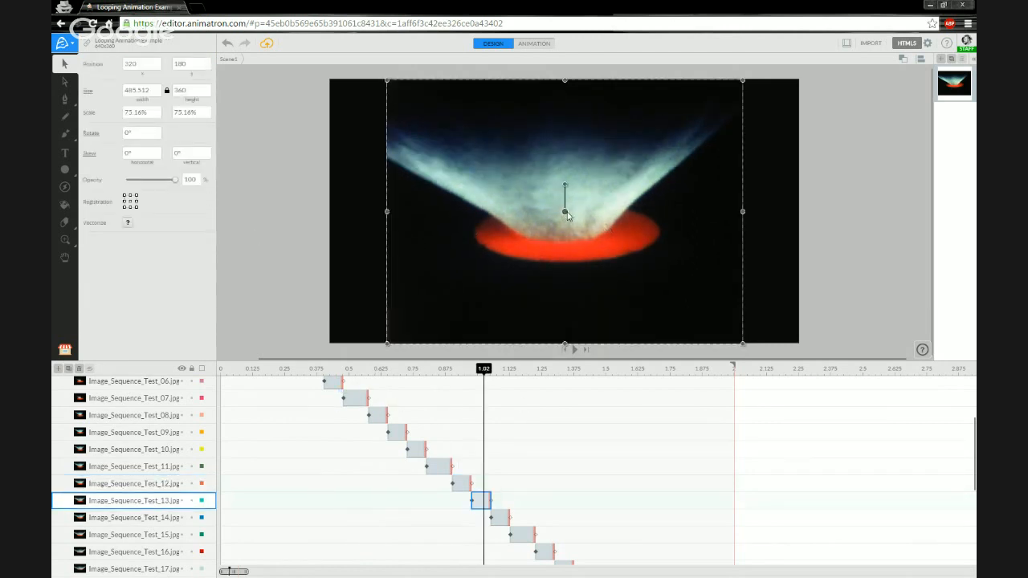
pyautogui.moveTo(559, 214); pyautogui.dragTo(476, 231)
pyautogui.click(153, 63)
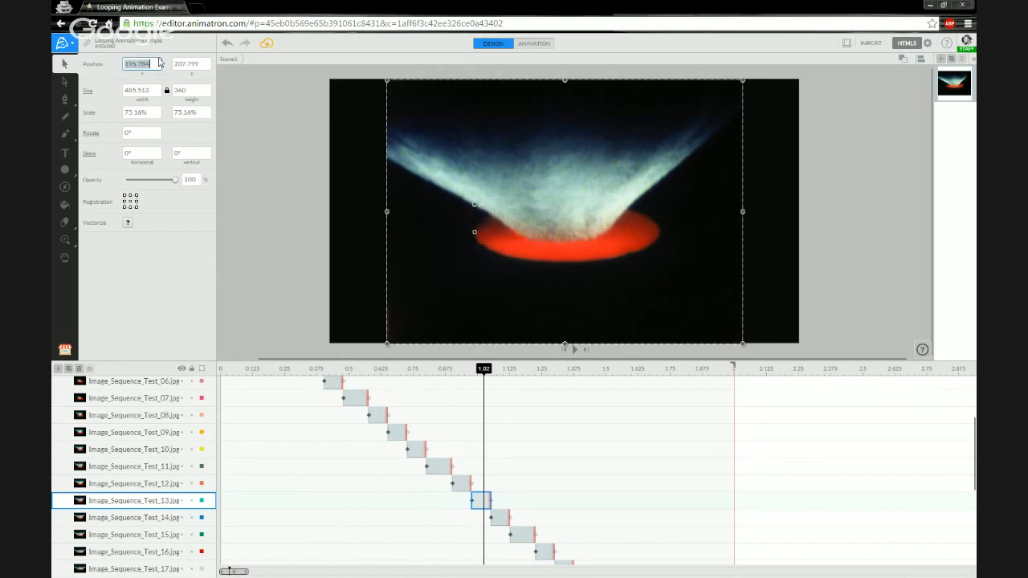
pyautogui.write('3')
pyautogui.press('Tab')
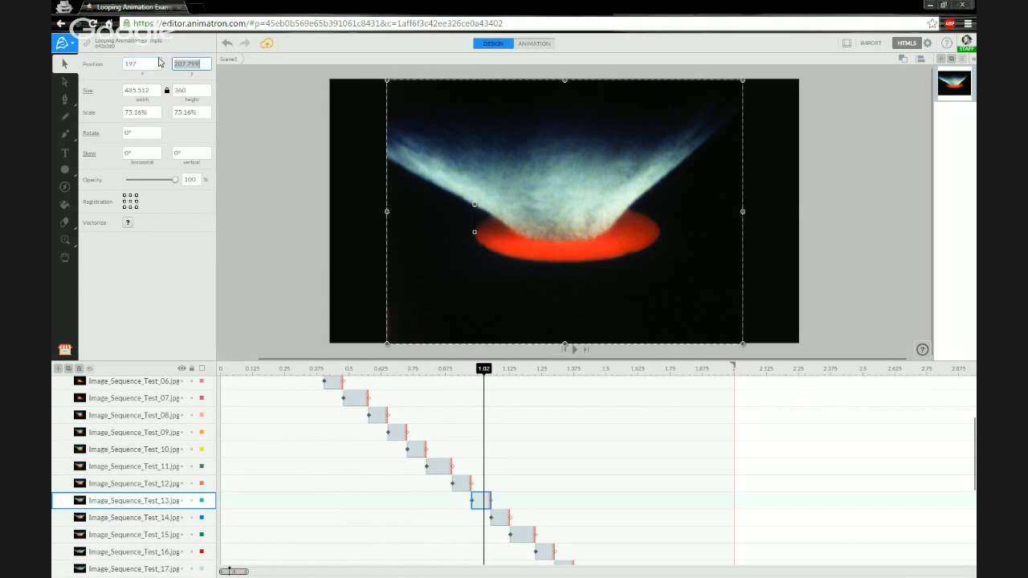
pyautogui.write('208')
pyautogui.press('Return')
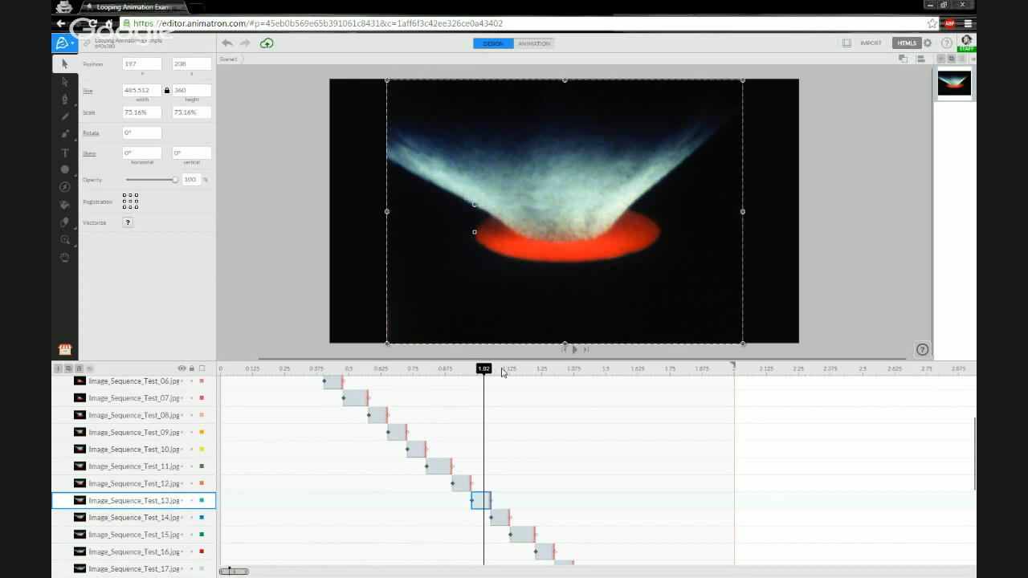
# At 1.08 s, move the registration point of Image_Sequence_Test_14.jpg to the red ellipse's left tip, about x 198, y 200
pyautogui.moveTo(504, 371)
pyautogui.mouseDown()
pyautogui.moveTo(487, 373)
pyautogui.moveTo(496, 371)
pyautogui.mouseUp()
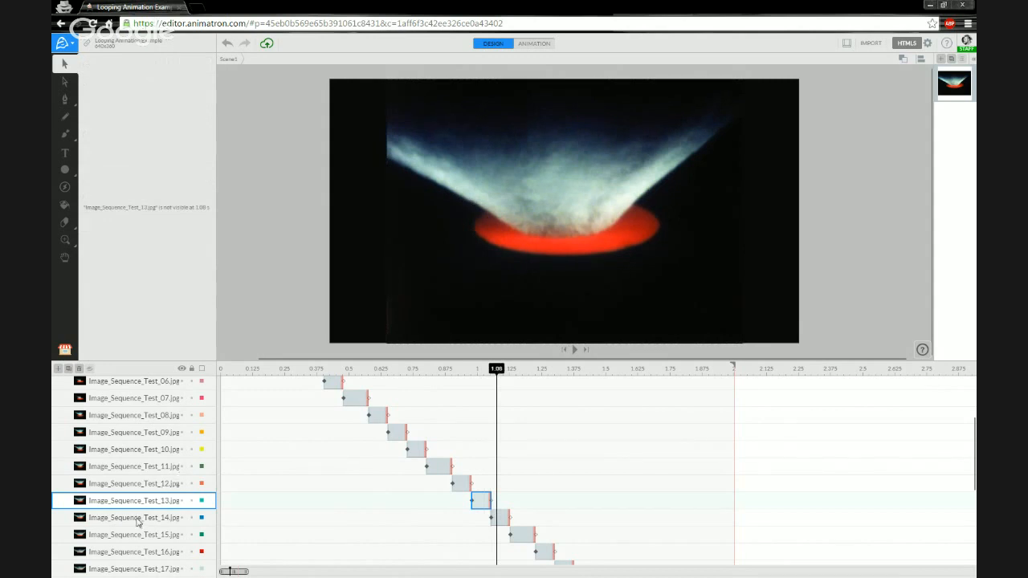
pyautogui.click(138, 521)
pyautogui.moveTo(564, 214); pyautogui.dragTo(475, 226)
# Set the position of Image_Sequence_Test_14.jpg to x 197, y 208
pyautogui.click(152, 67)
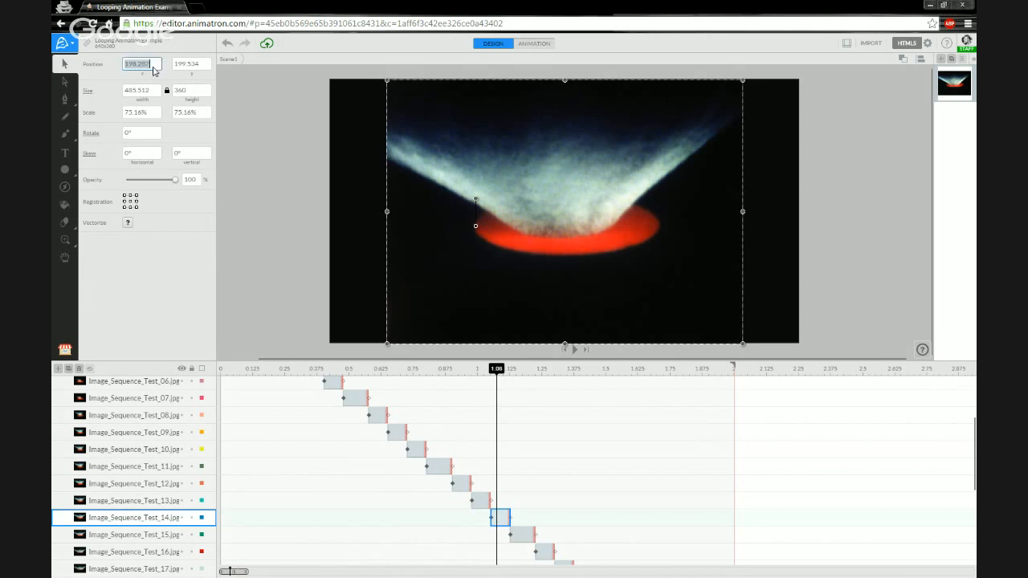
pyautogui.write('197')
pyautogui.press('Tab')
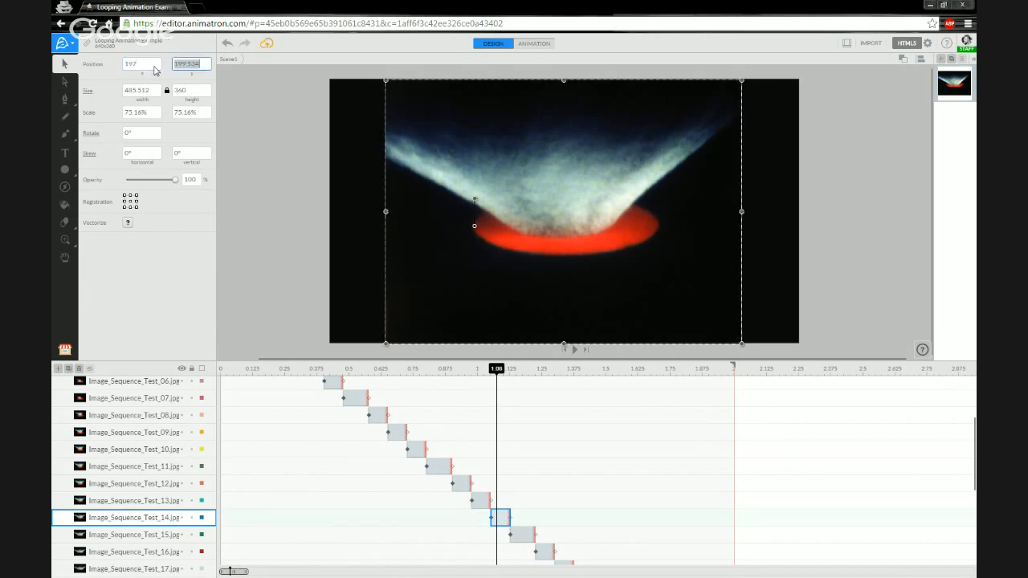
pyautogui.write('208')
pyautogui.press('Return')
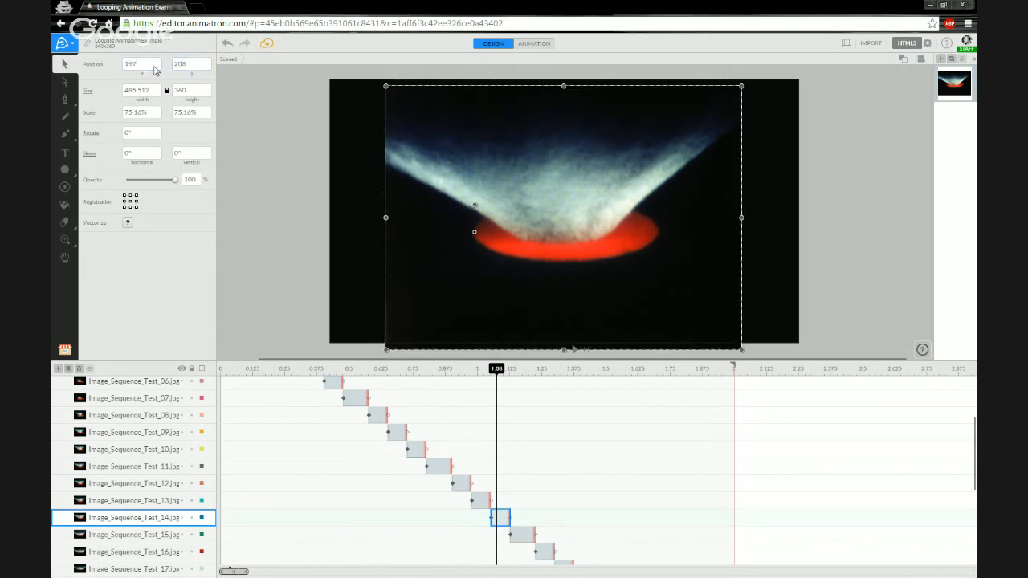
# At 1.18 s, move the registration point of Image_Sequence_Test_15.jpg to the red ellipse's left tip, about x 197, y 212
pyautogui.click(503, 369)
pyautogui.moveTo(504, 369); pyautogui.dragTo(522, 369)
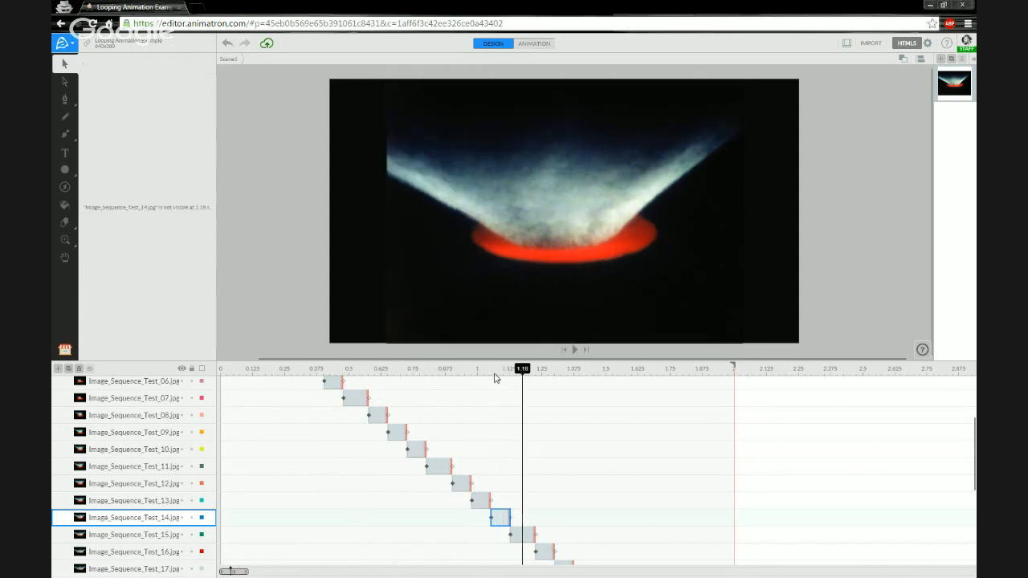
pyautogui.click(158, 536)
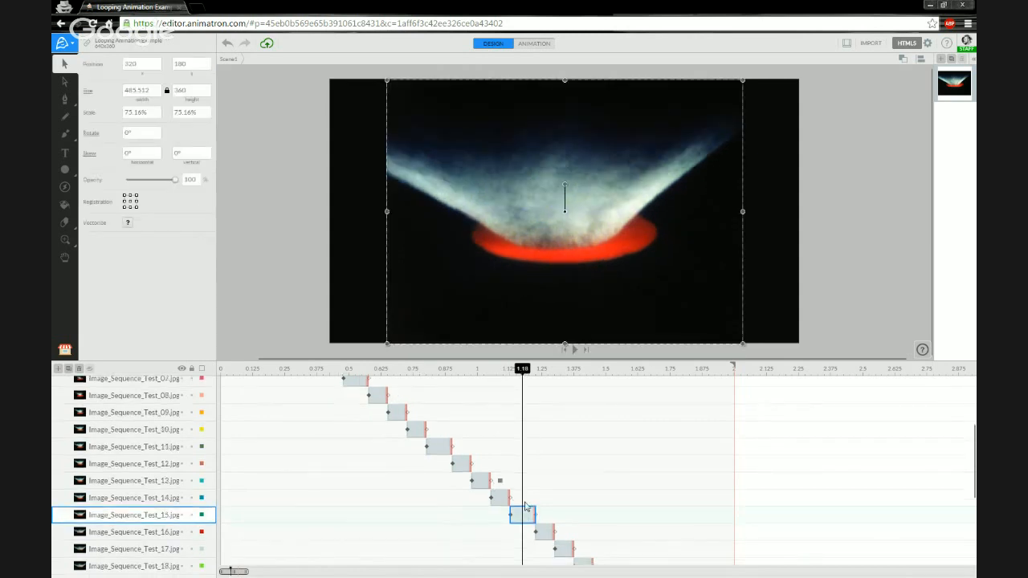
pyautogui.scroll(-3, 529, 506)
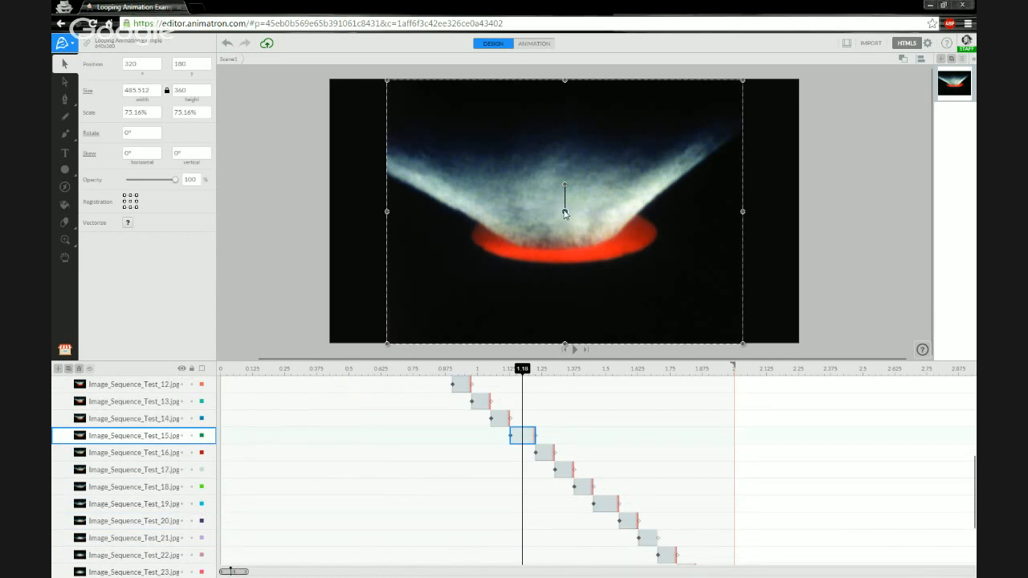
pyautogui.moveTo(564, 212); pyautogui.dragTo(474, 236)
# Set the position of Image_Sequence_Test_15.jpg to x 197, y 208
pyautogui.doubleClick(151, 63)
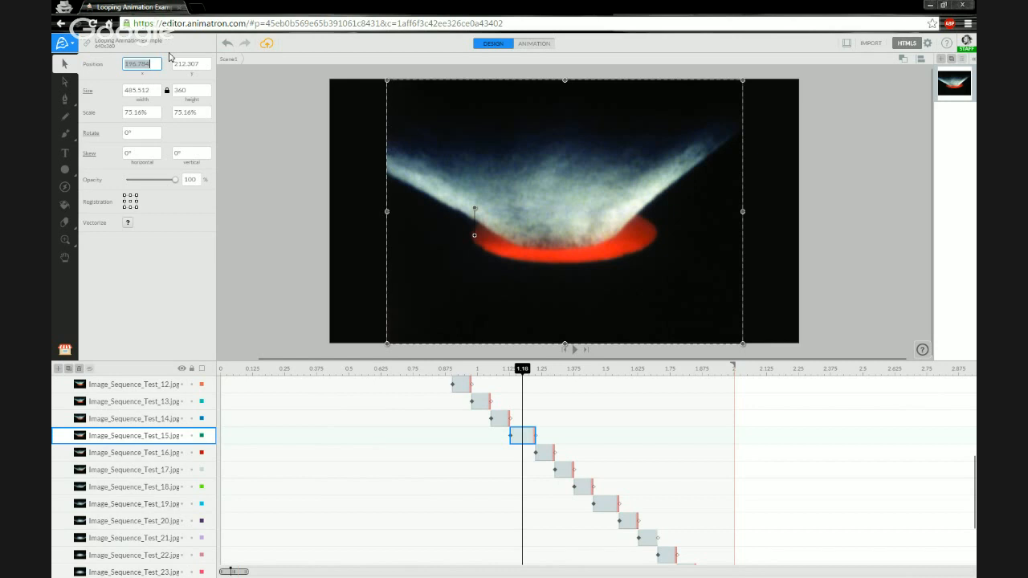
pyautogui.write('197')
pyautogui.press('Tab')
pyautogui.write('21')
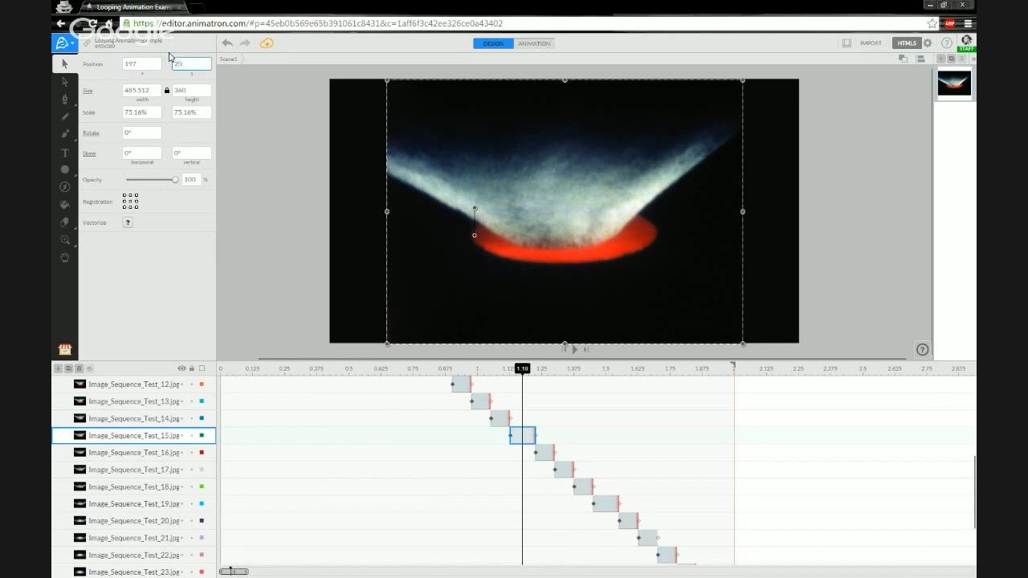
pyautogui.press('Return')
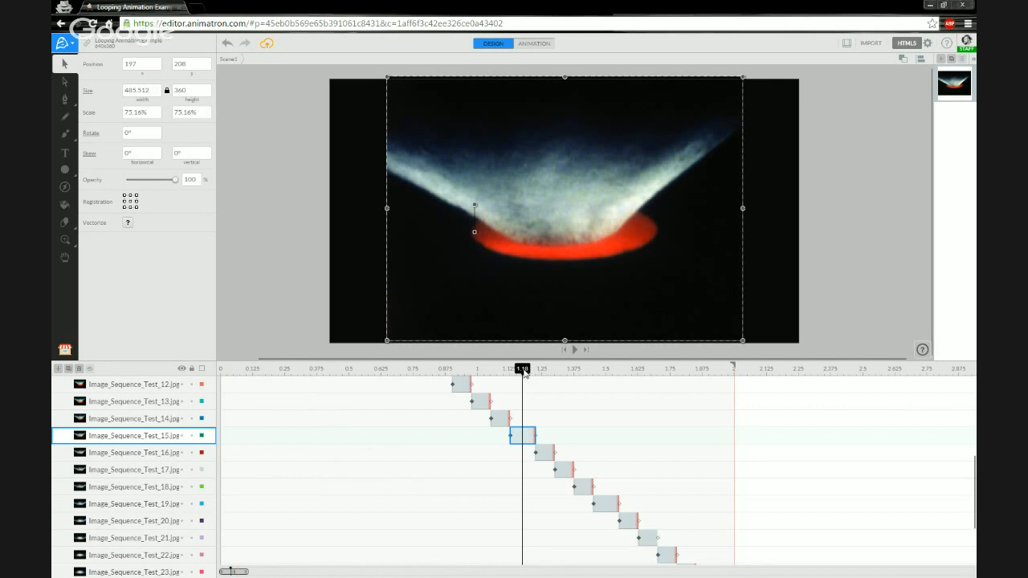
# At 1.25 s, move the registration point of Image_Sequence_Test_16.jpg to the red ellipse's left tip and set its position to x 197, y 208
pyautogui.moveTo(524, 370)
pyautogui.mouseDown()
pyautogui.moveTo(541, 375)
pyautogui.moveTo(482, 375)
pyautogui.moveTo(541, 375)
pyautogui.mouseUp()
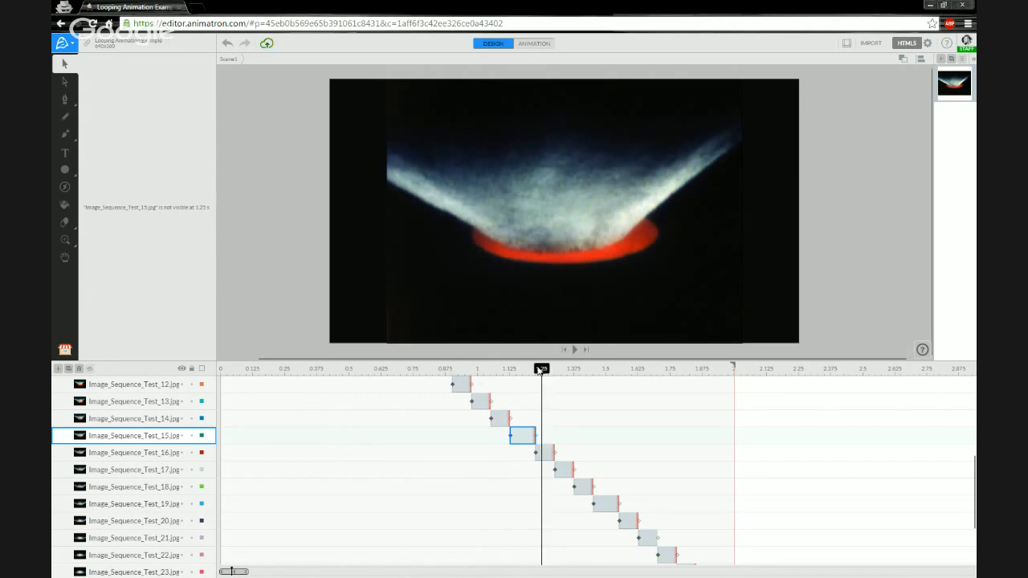
pyautogui.click(158, 456)
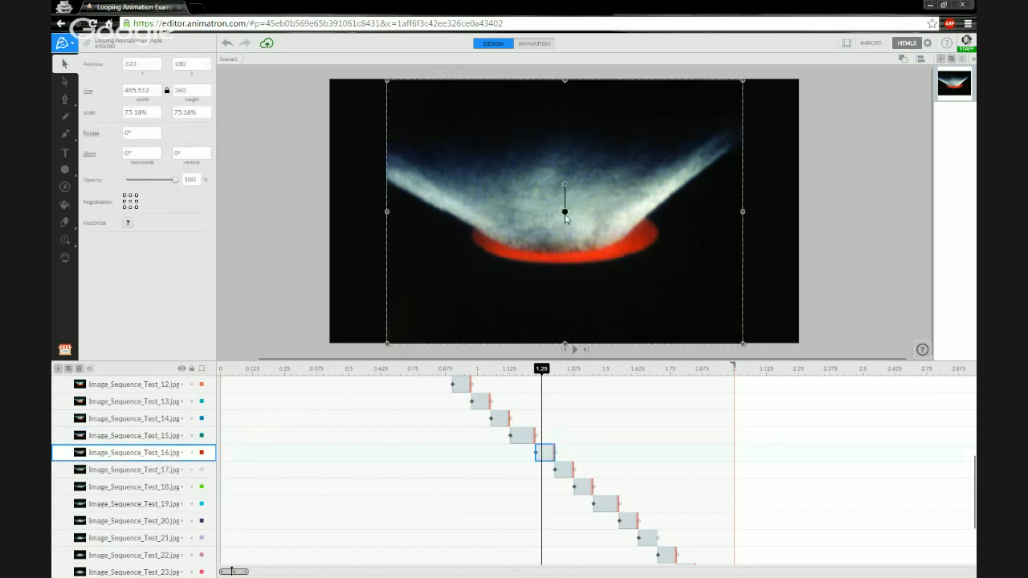
pyautogui.moveTo(566, 213); pyautogui.dragTo(473, 235)
pyautogui.click(155, 64)
pyautogui.write('197')
pyautogui.press('Tab')
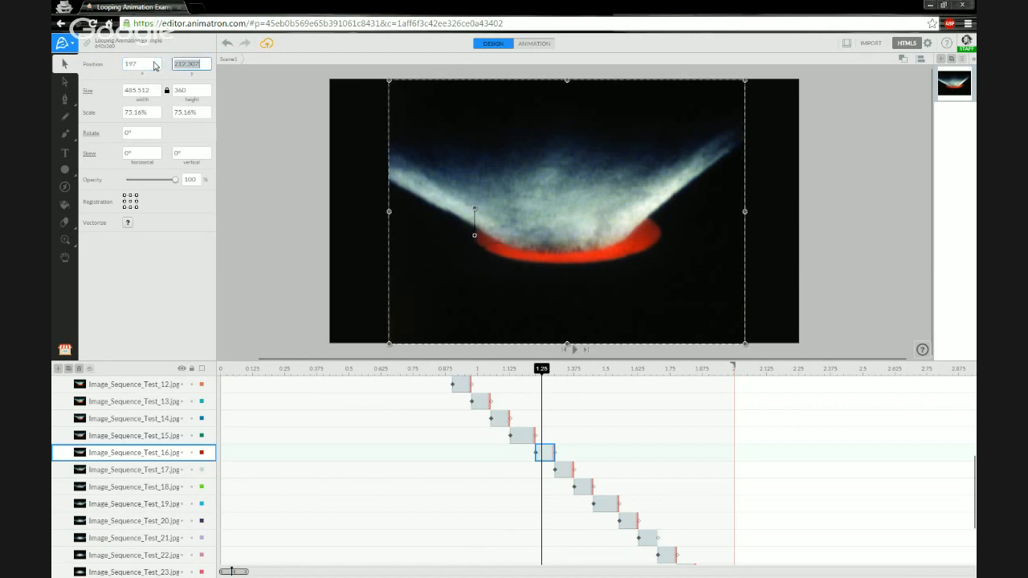
pyautogui.write('208')
pyautogui.press('Return')
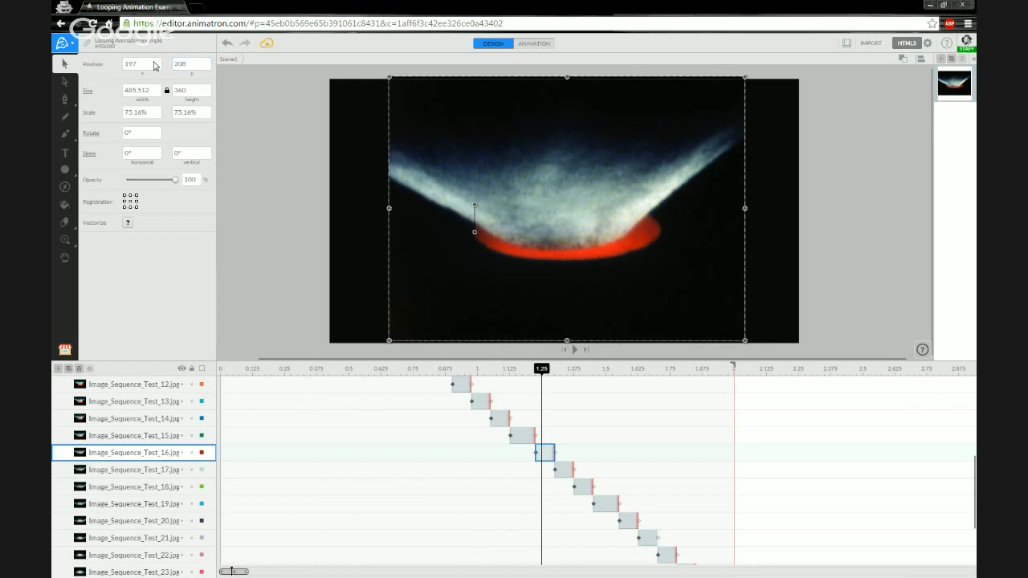
# At 1.33 s, move the registration point of Image_Sequence_Test_17.jpg to the red ellipse's left tip and set its position to x 197, y 208
pyautogui.click(539, 373)
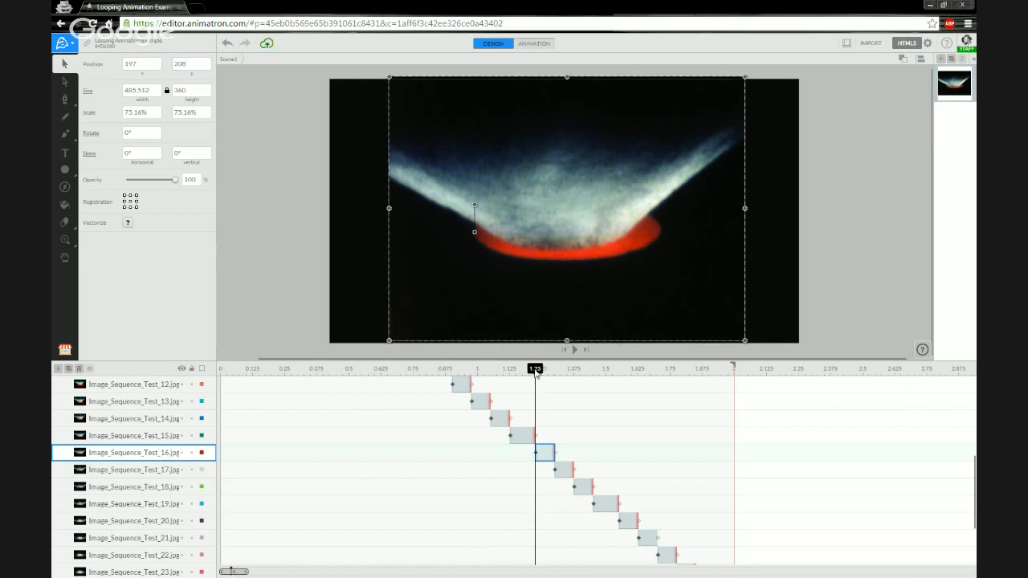
pyautogui.moveTo(539, 370); pyautogui.dragTo(561, 370)
pyautogui.click(147, 472)
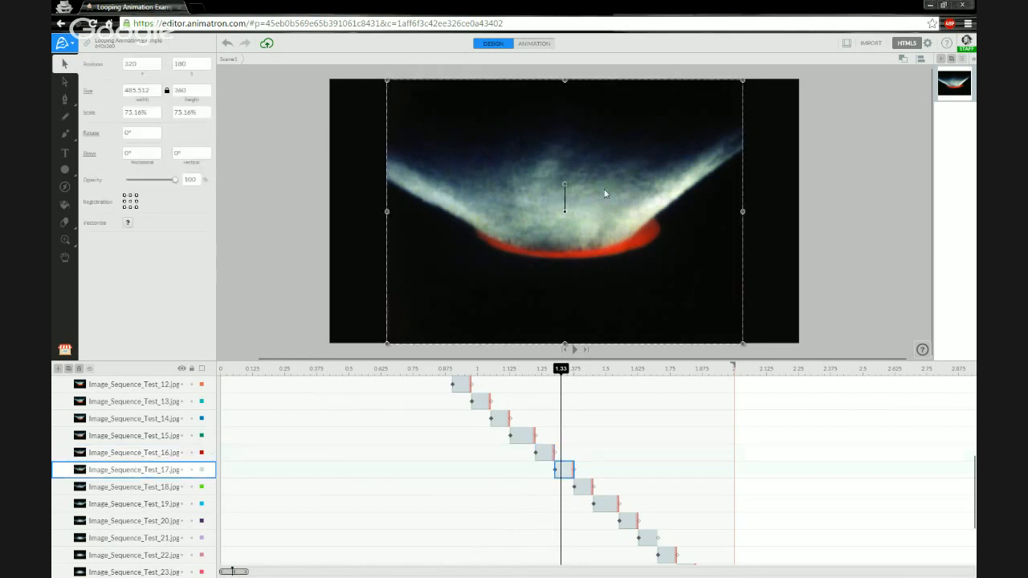
pyautogui.moveTo(561, 212); pyautogui.dragTo(476, 232)
pyautogui.click(156, 68)
pyautogui.write('197')
pyautogui.press('Tab')
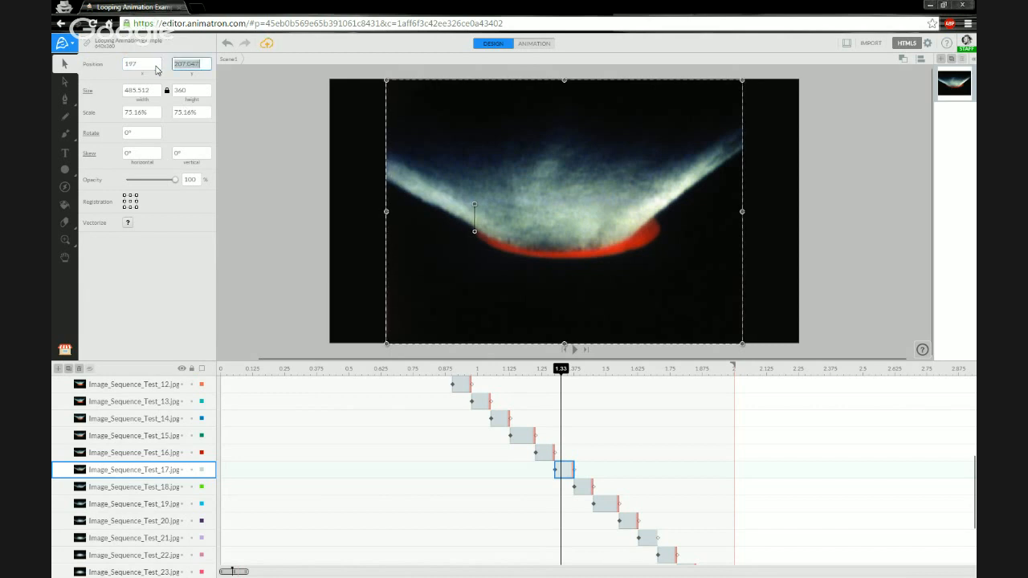
pyautogui.write('208')
pyautogui.press('Return')
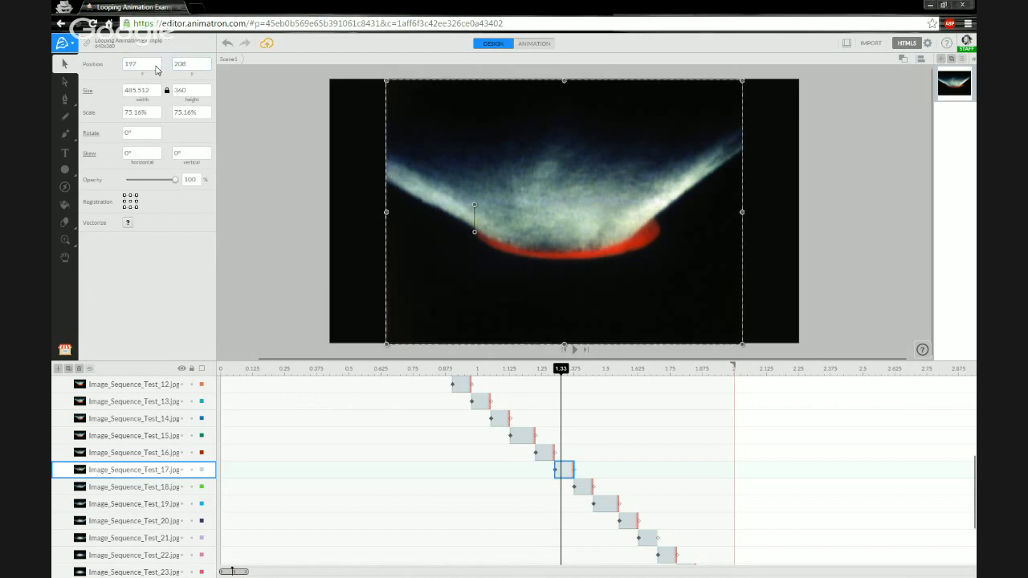
# Select Image_Sequence_Test_18.jpg at 1.40 s and examine where the ellipse's left tip lies
pyautogui.moveTo(583, 371); pyautogui.dragTo(580, 369)
pyautogui.click(159, 493)
pyautogui.scroll(-3, 568, 485)
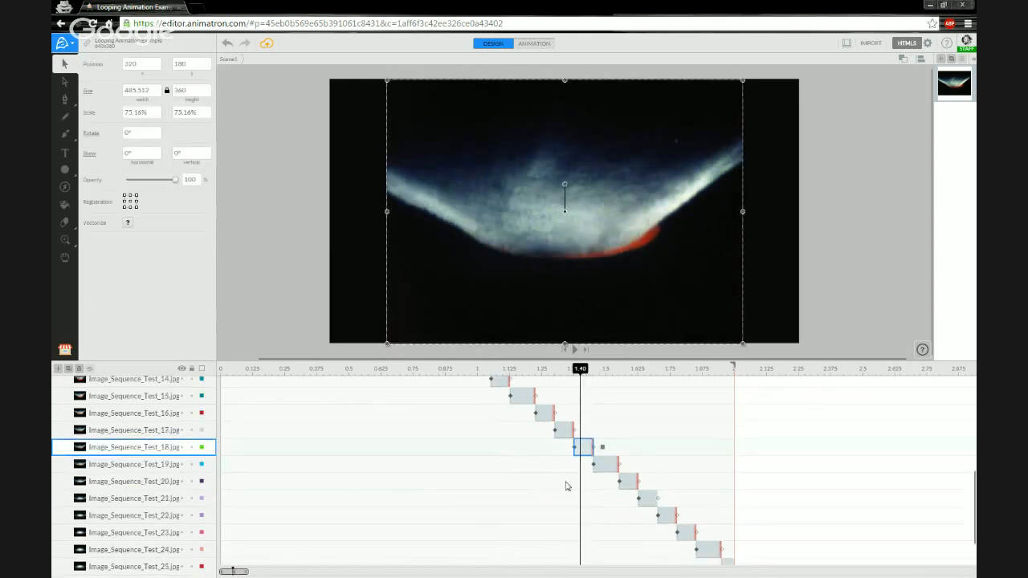
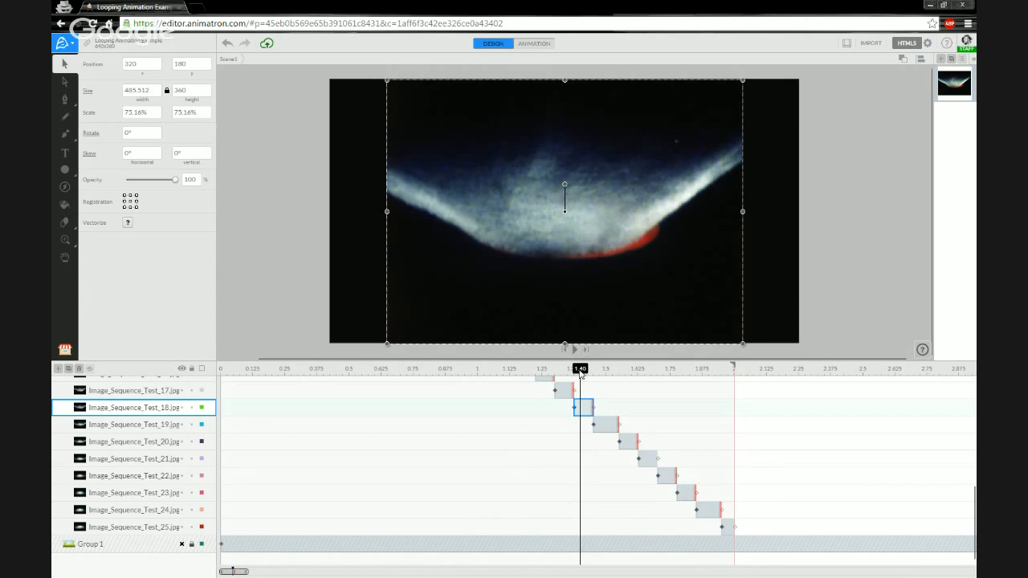
# At 1.73 s, move the registration point of Image_Sequence_Test_22.jpg to the bright ellipse's left tip and set its position to x 197, y 208
pyautogui.moveTo(580, 371); pyautogui.dragTo(667, 358)
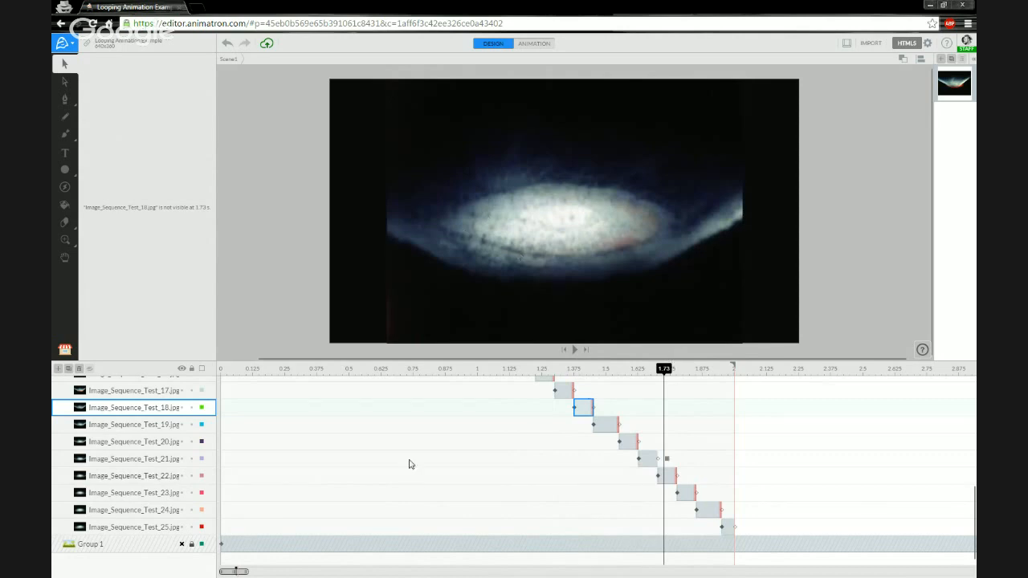
pyautogui.click(164, 476)
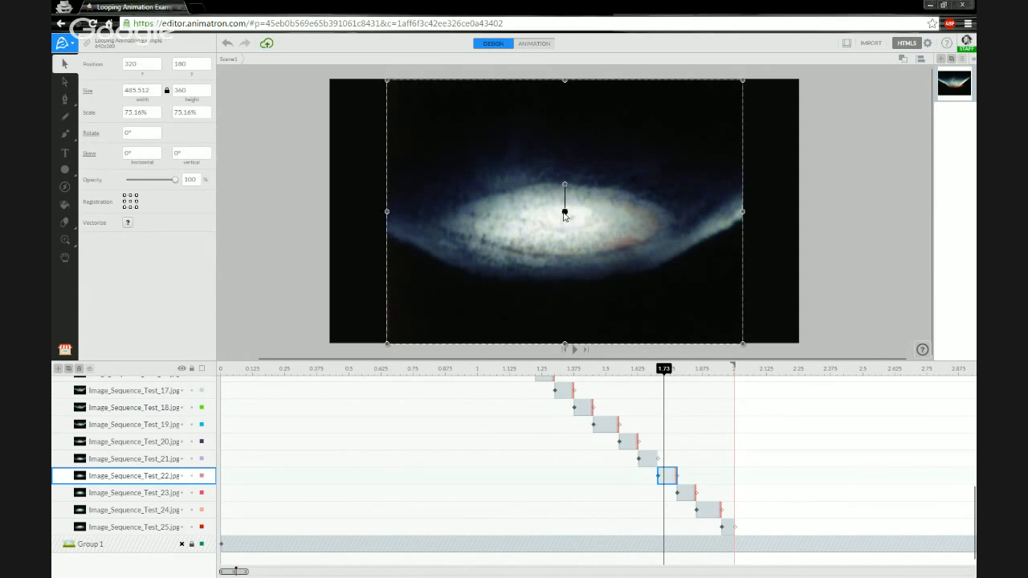
pyautogui.moveTo(566, 215); pyautogui.dragTo(470, 226)
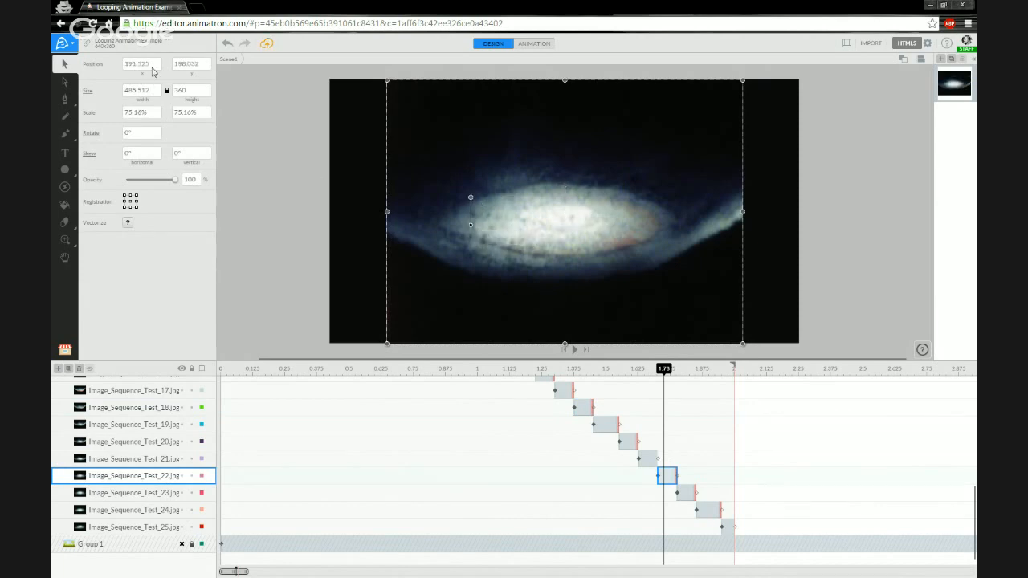
pyautogui.click(158, 63)
pyautogui.write('197')
pyautogui.press('Tab')
pyautogui.write('208')
pyautogui.press('Return')
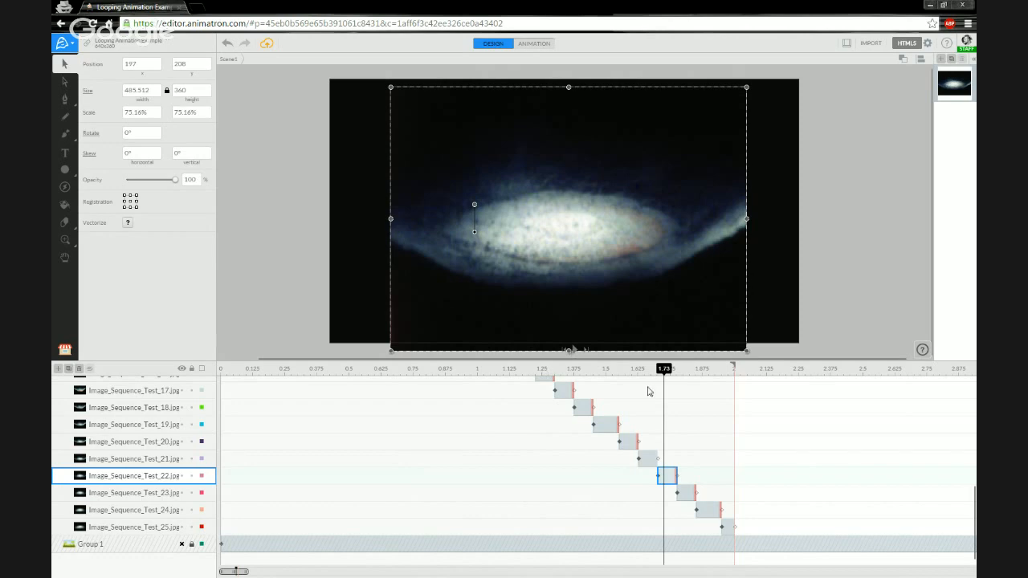
# At 1.80 s, move the registration point of Image_Sequence_Test_23.jpg to the inner ellipse's left tip and set its position to x 197, y 208
pyautogui.moveTo(687, 371); pyautogui.dragTo(683, 375)
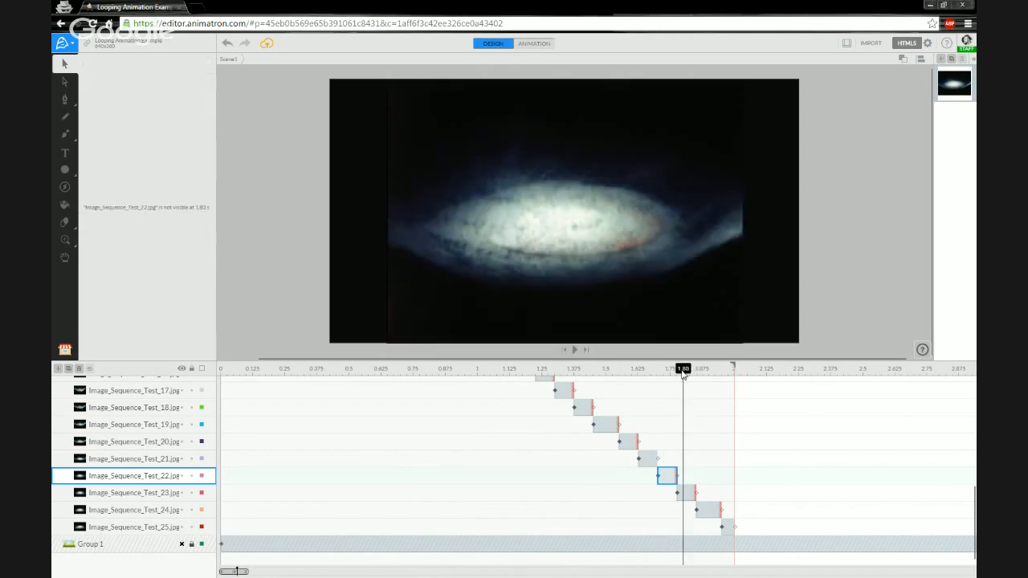
pyautogui.click(504, 307)
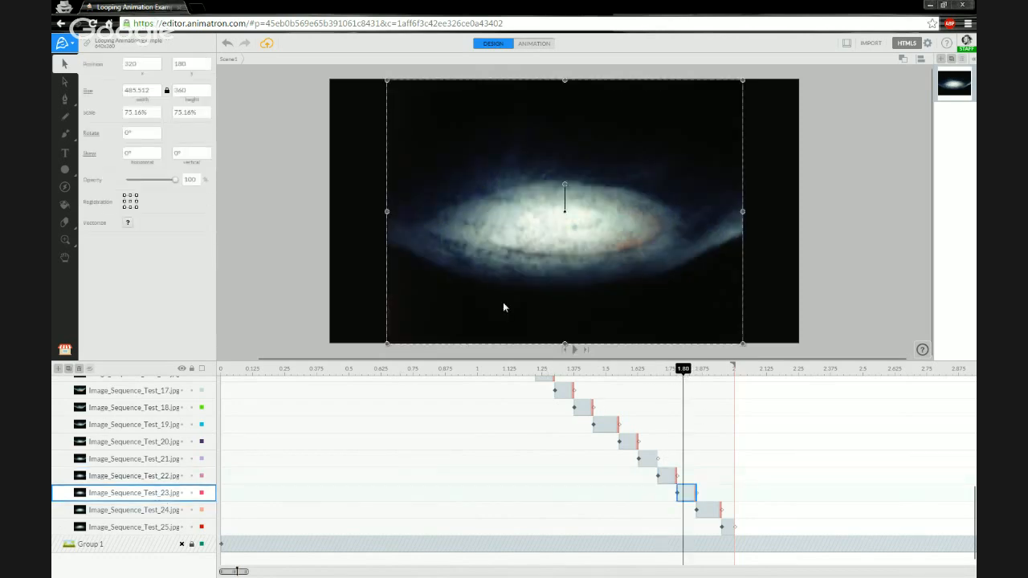
pyautogui.moveTo(565, 212); pyautogui.dragTo(479, 228)
pyautogui.click(152, 63)
pyautogui.write('197')
pyautogui.press('Tab')
pyautogui.write('208')
pyautogui.press('Return')
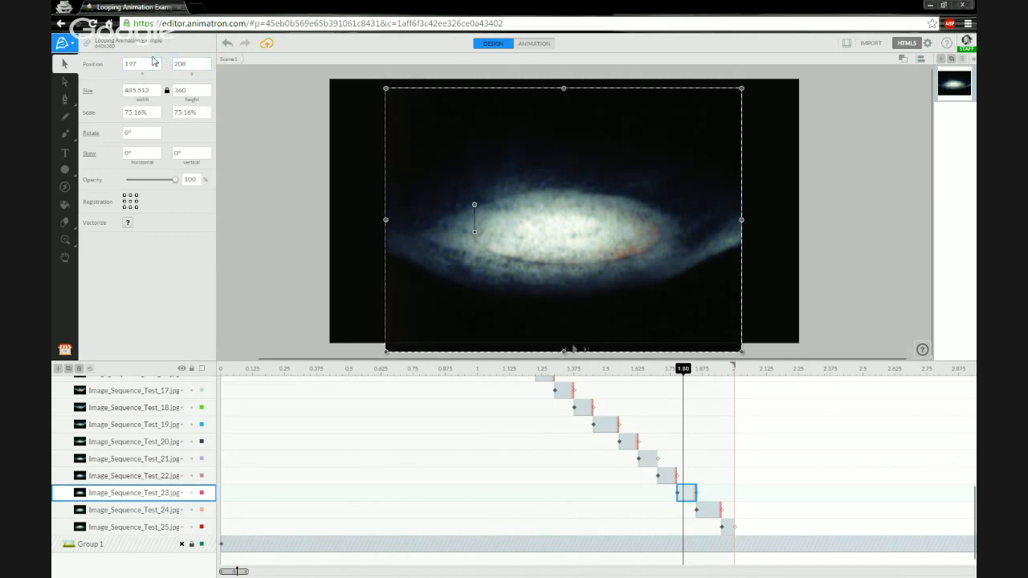
# At 1.90 s, move the registration point of Image_Sequence_Test_24.jpg to the inner ellipse's left tip and set its position to x 197, y 208
pyautogui.click(710, 373)
pyautogui.click(151, 512)
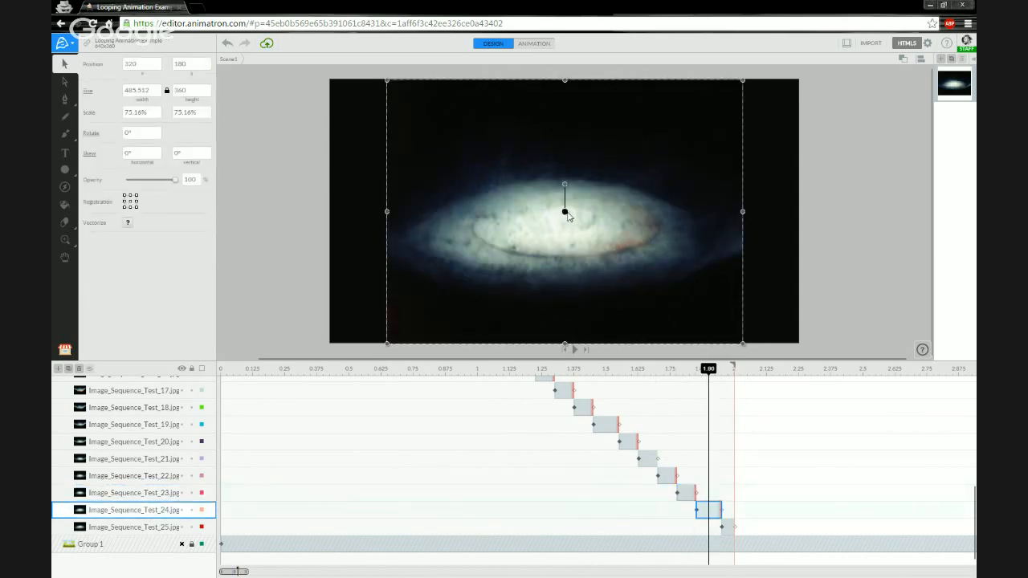
pyautogui.moveTo(565, 215); pyautogui.dragTo(473, 226)
pyautogui.click(158, 67)
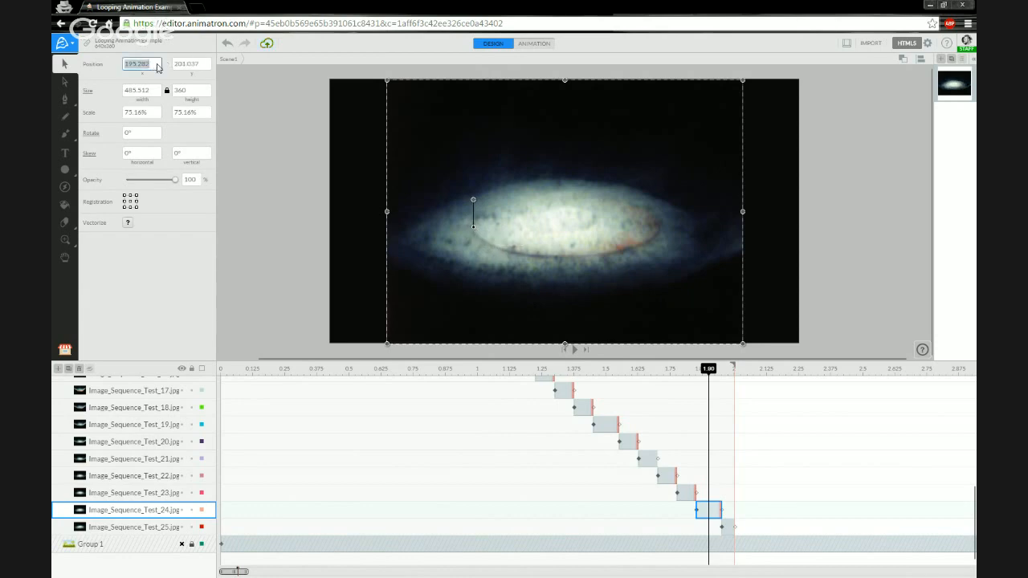
pyautogui.write('197')
pyautogui.press('Tab')
pyautogui.write('208')
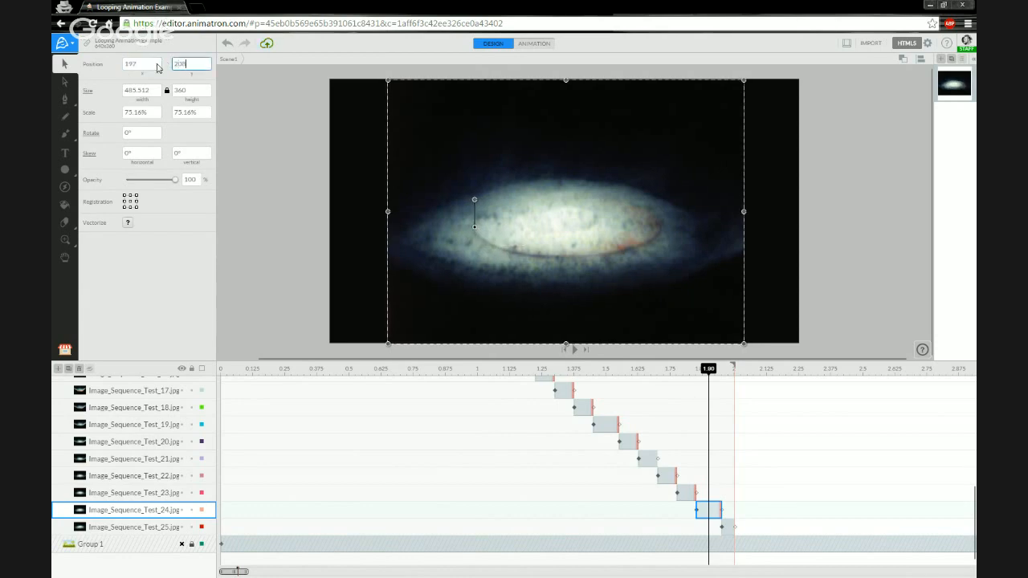
pyautogui.press('Return')
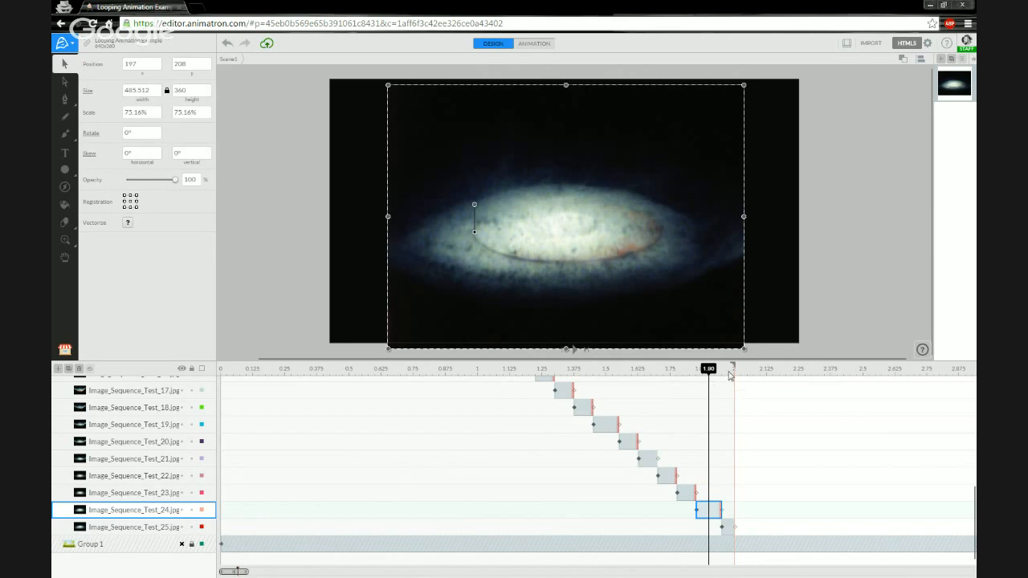
# At 1.98 s, move the registration point of Image_Sequence_Test_25.jpg to the inner ellipse's left tip and set its position to x 197, y 208
pyautogui.click(730, 373)
pyautogui.click(137, 527)
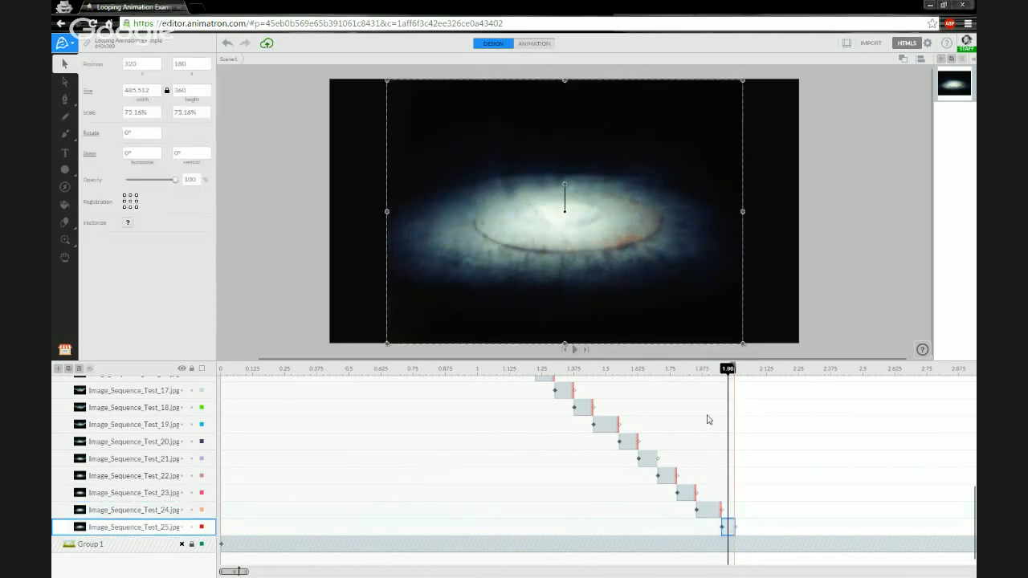
pyautogui.moveTo(564, 213); pyautogui.dragTo(476, 226)
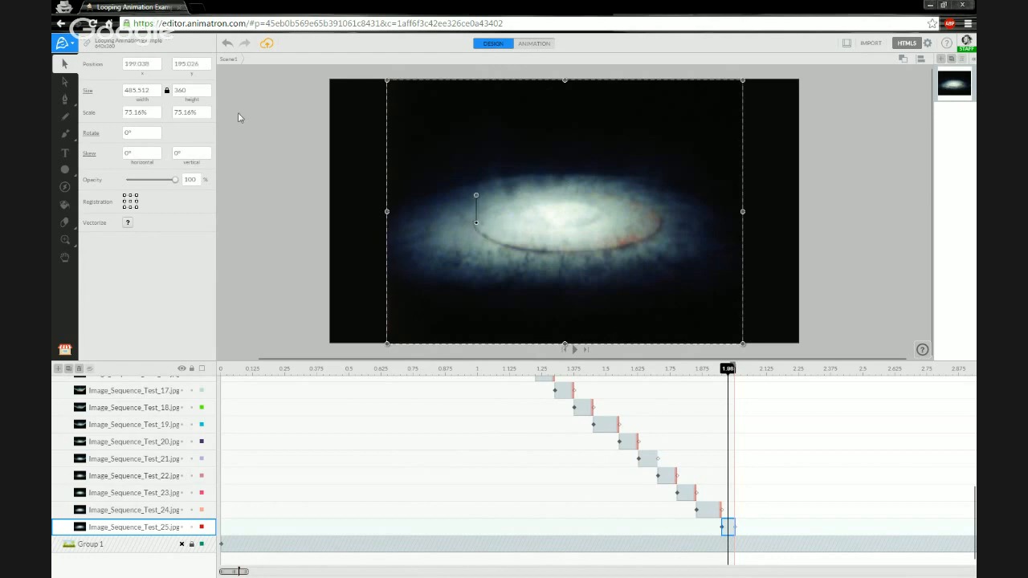
pyautogui.click(159, 66)
pyautogui.write('197')
pyautogui.press('Tab')
pyautogui.write('20')
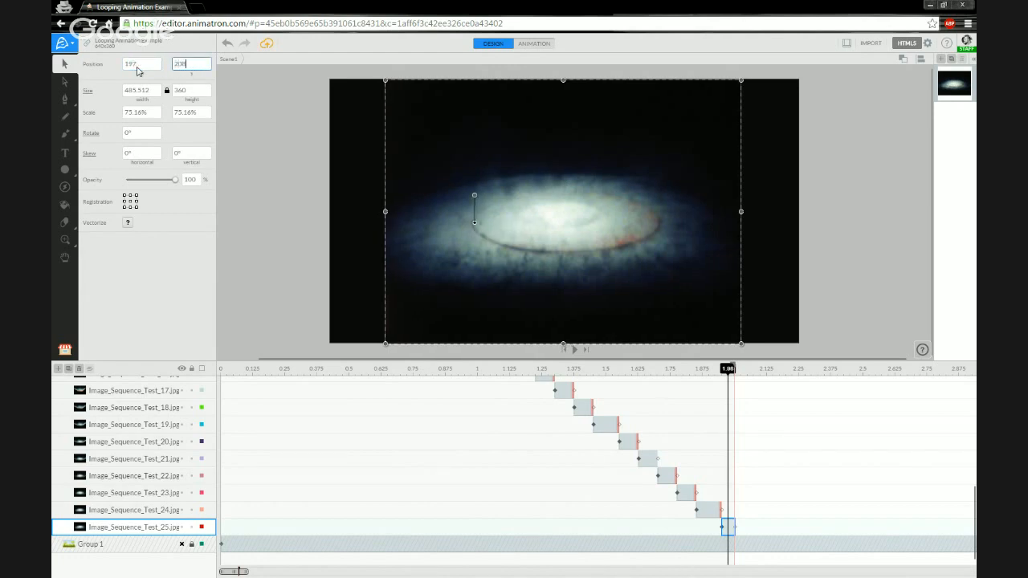
pyautogui.write('8')
pyautogui.press('Return')
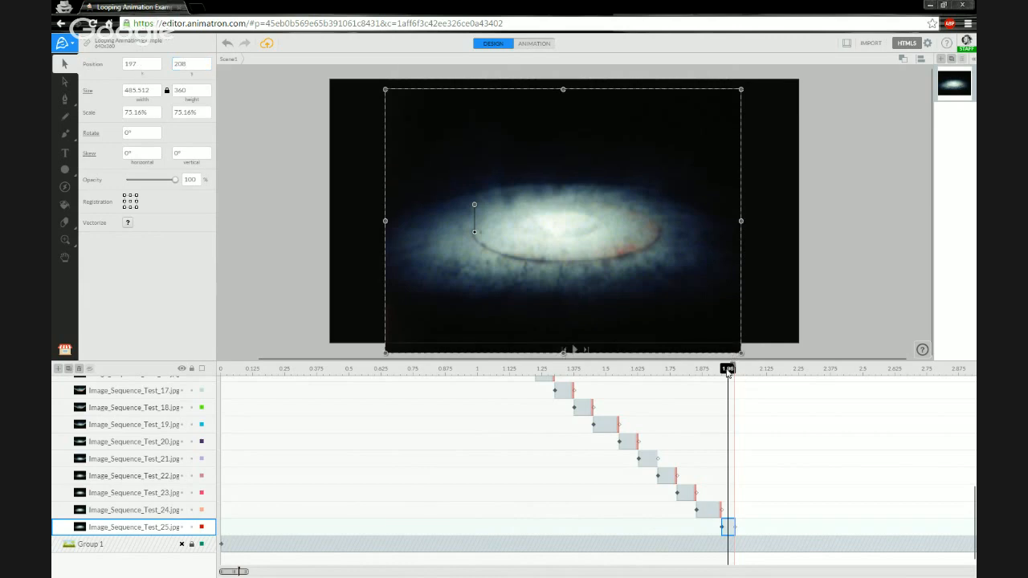
# Scrub back through the frames to the start of the animation at 0.00 s
pyautogui.moveTo(727, 369); pyautogui.dragTo(166, 359)
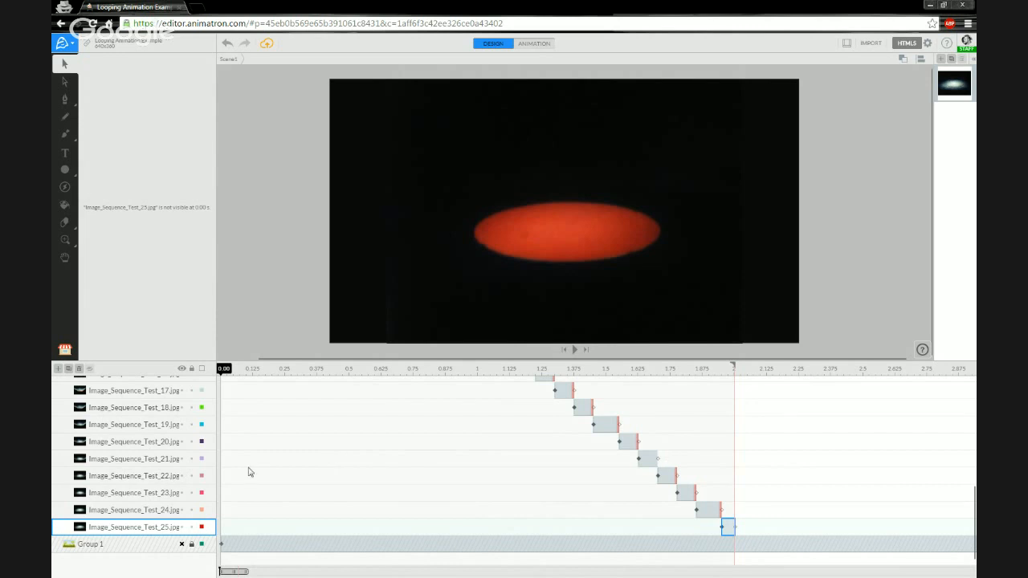
# Collapse Layer 1 so its image sequence frames fold into a single timeline row
pyautogui.scroll(1, 164, 490)
pyautogui.scroll(6, 164, 490)
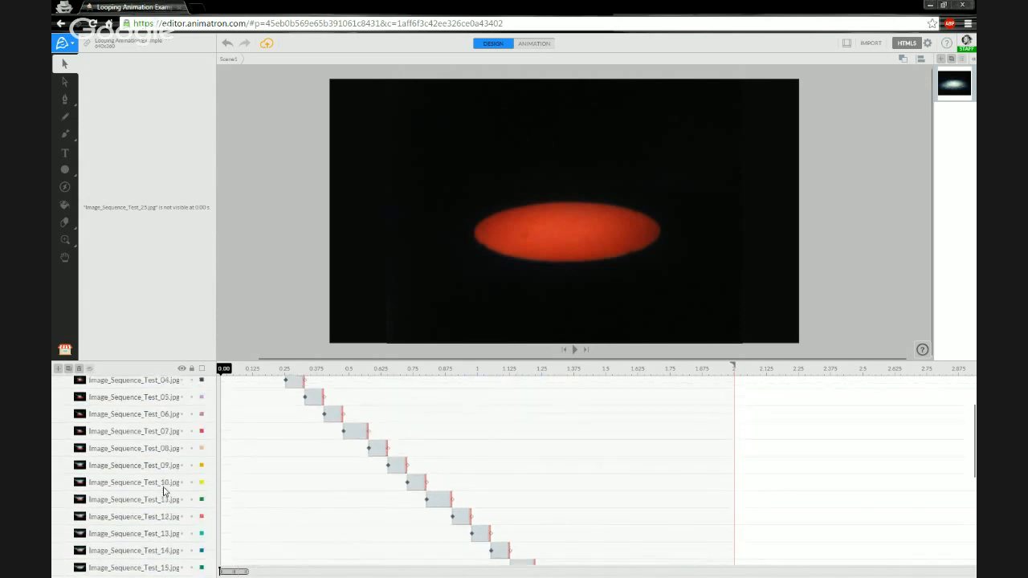
pyautogui.click(59, 385)
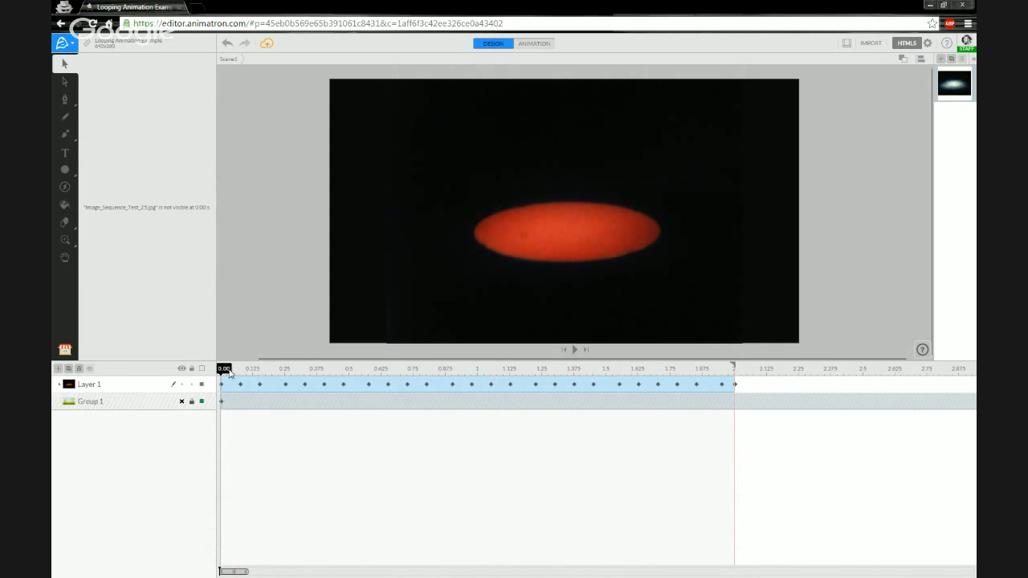
# Play the aligned sequence from 0.00 s twice to check its steadiness, and return the playhead to the start
pyautogui.moveTo(229, 374); pyautogui.dragTo(205, 370)
pyautogui.press('space')
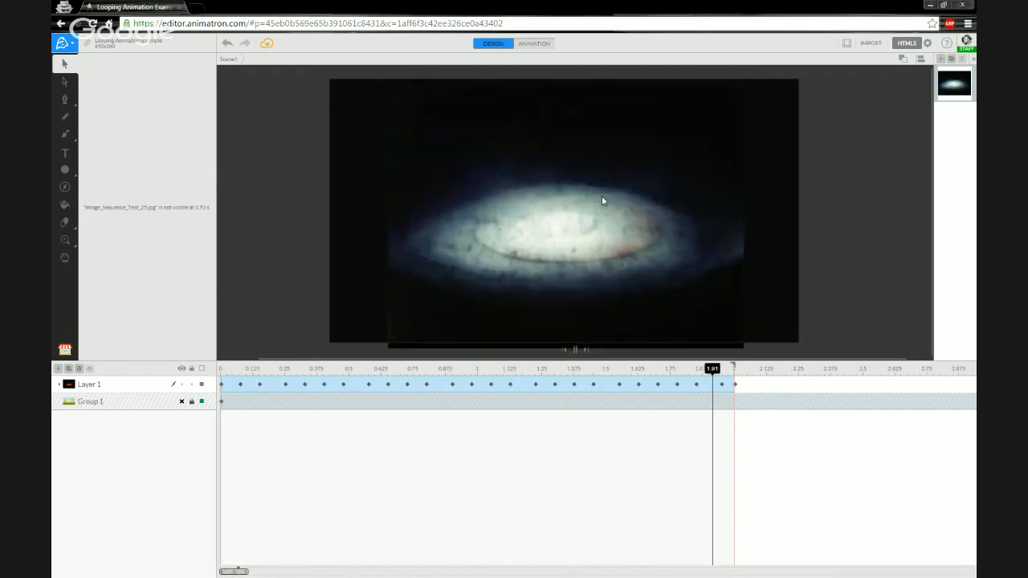
pyautogui.click(598, 229)
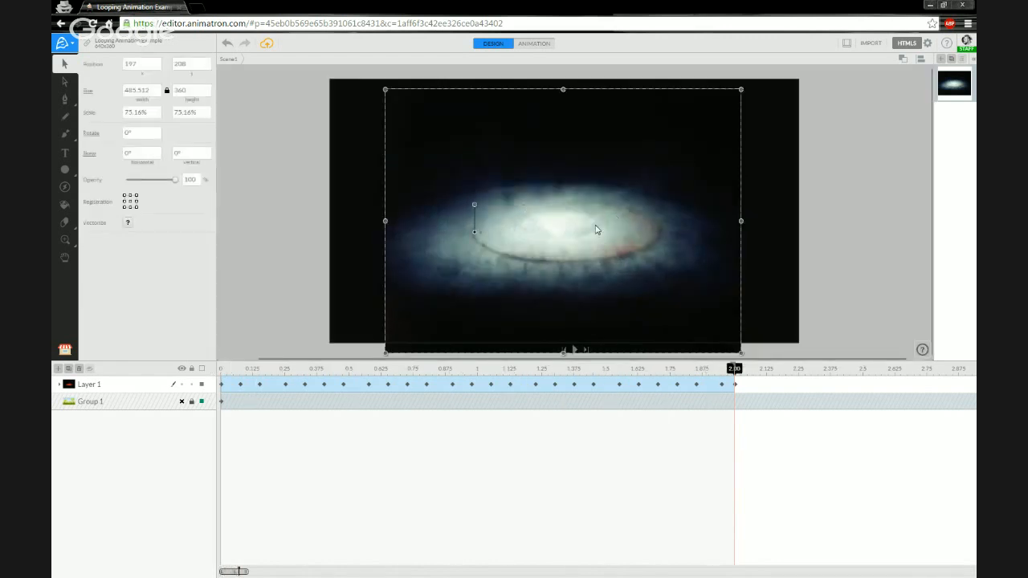
pyautogui.click(222, 369)
pyautogui.press('space')
pyautogui.moveTo(223, 369)
pyautogui.mouseDown()
pyautogui.moveTo(618, 371)
pyautogui.moveTo(222, 370)
pyautogui.moveTo(529, 370)
pyautogui.moveTo(322, 361)
pyautogui.moveTo(222, 371)
pyautogui.mouseUp()
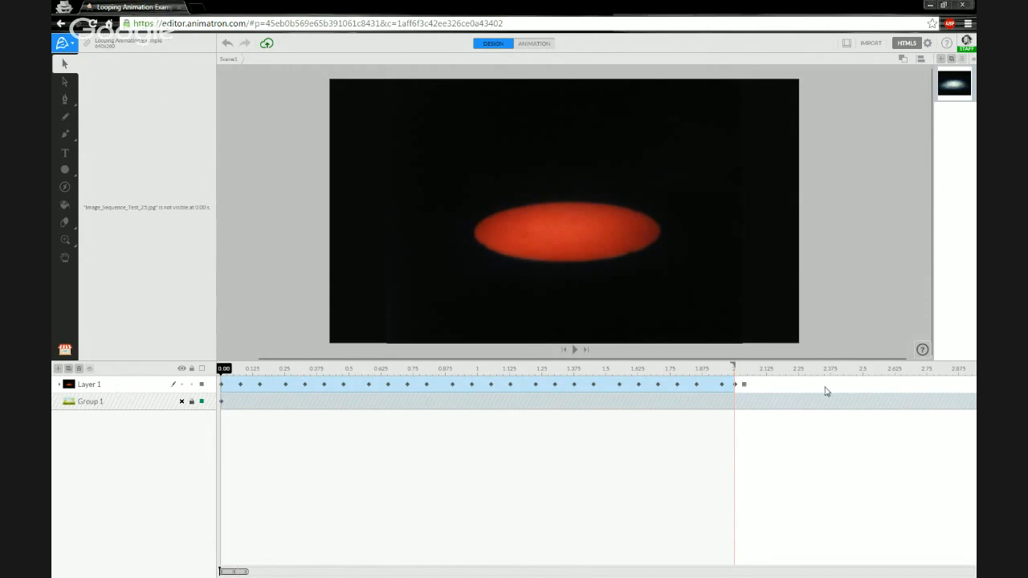
# Lock Layer 1 against editing and hide it from the canvas
pyautogui.click(104, 389)
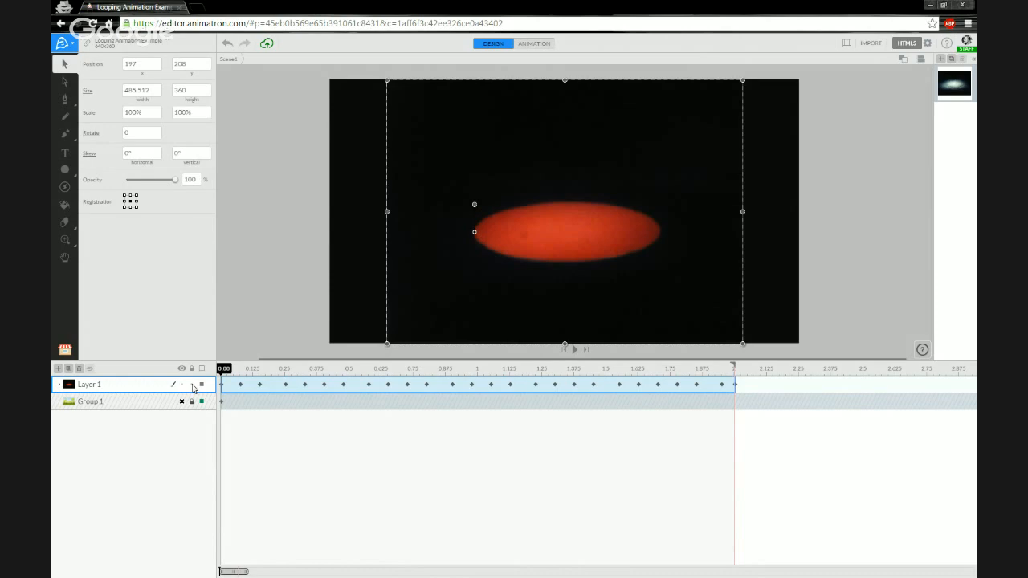
pyautogui.click(192, 385)
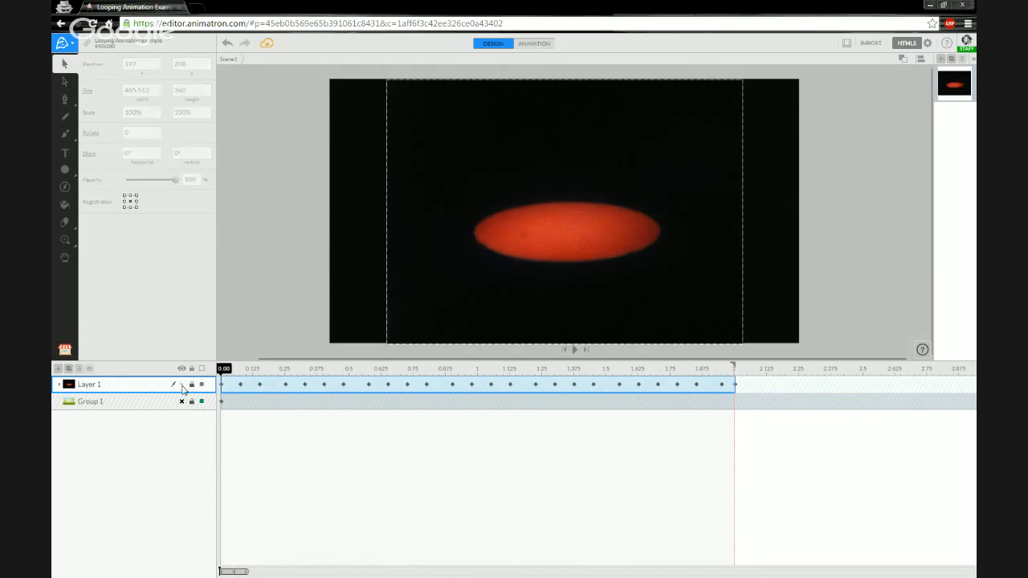
pyautogui.click(183, 387)
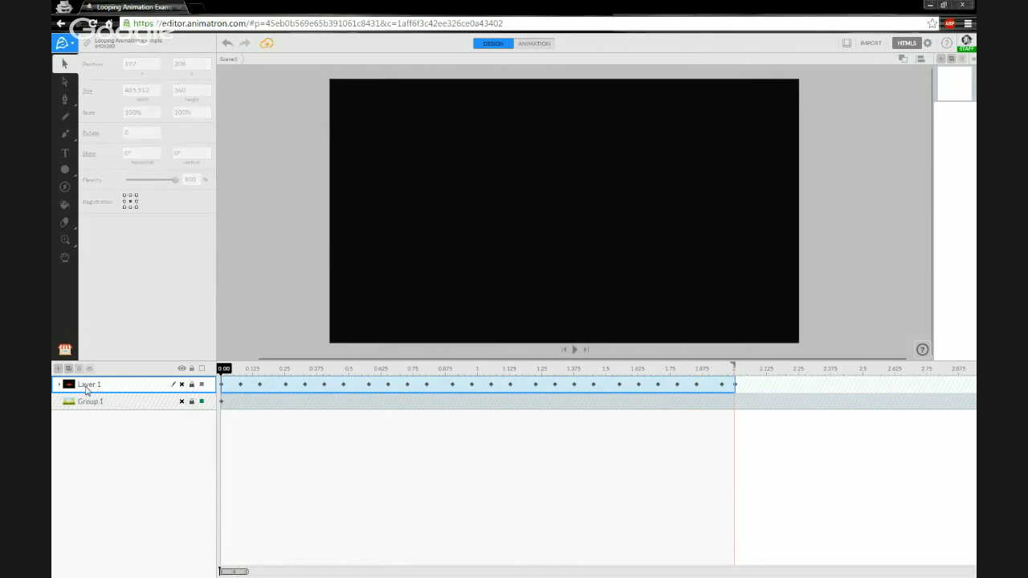
# Rename Layer 1 as "Impact Sequence" and make the layer visible on the canvas again
pyautogui.doubleClick(86, 388)
pyautogui.write('Impact Se')
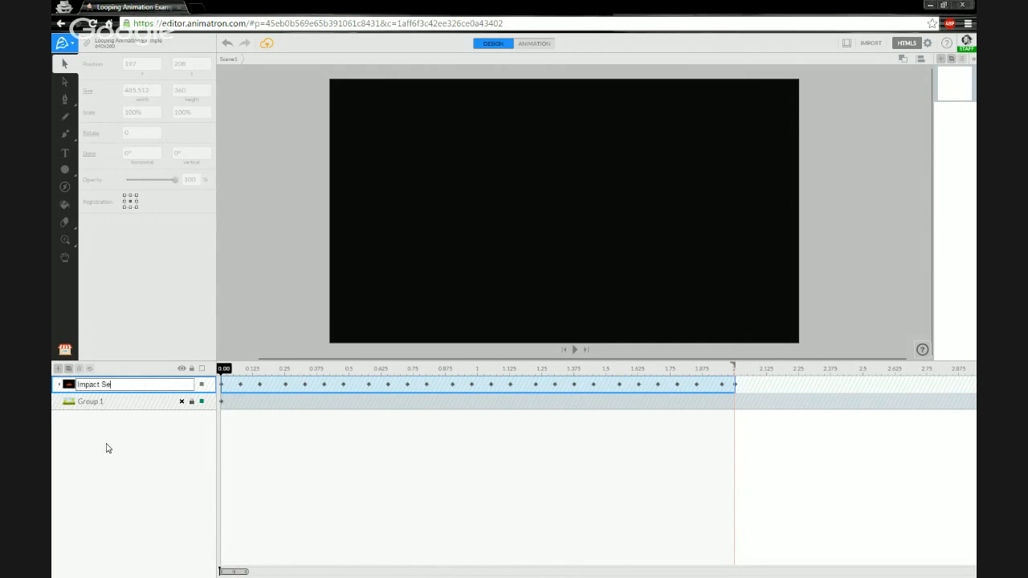
pyautogui.write('quence')
pyautogui.press('Return')
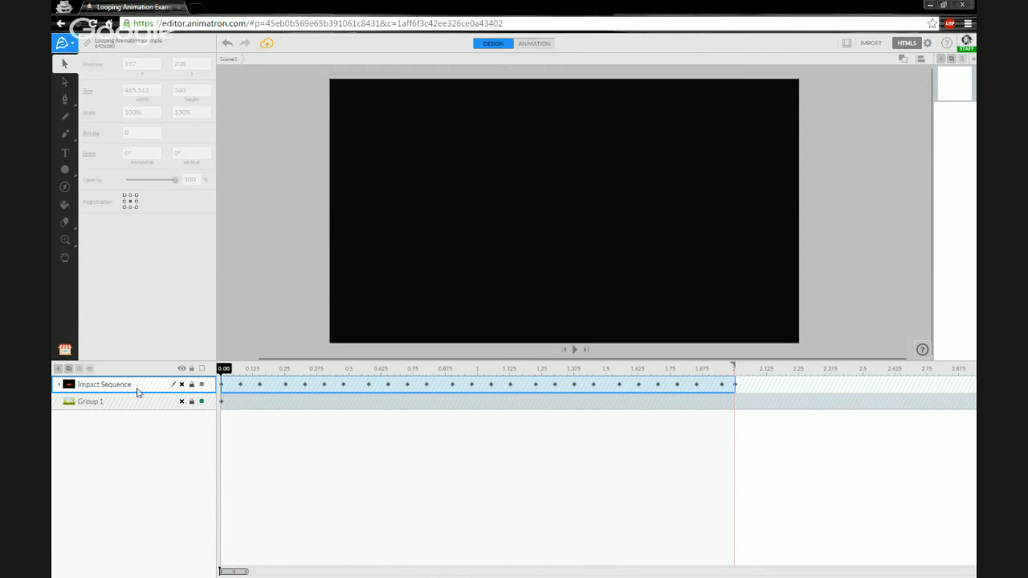
pyautogui.click(182, 385)
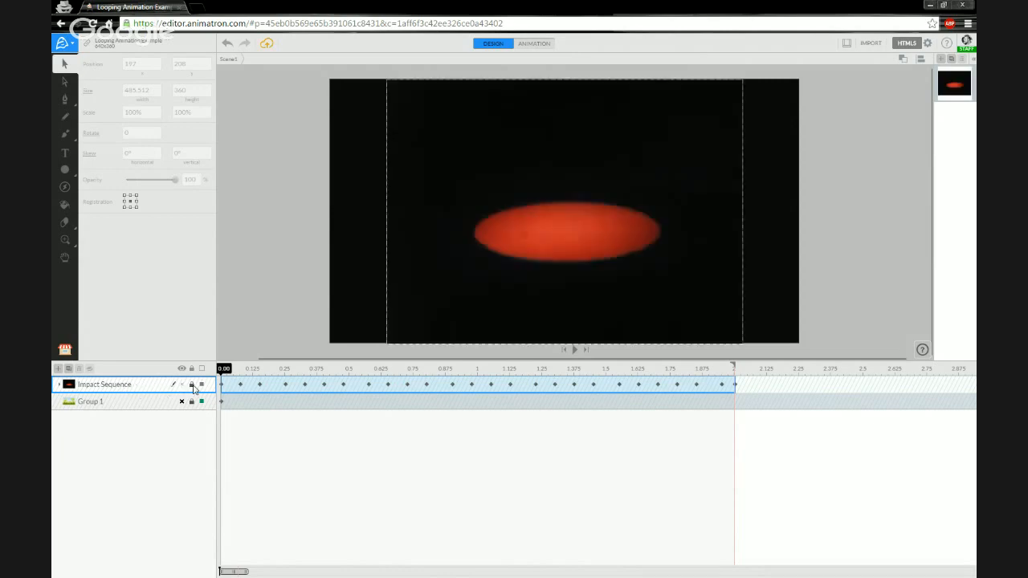
# Move the playhead to 1.23 s and shrink the timeline's height to give the canvas more room
pyautogui.moveTo(683, 367); pyautogui.dragTo(534, 368)
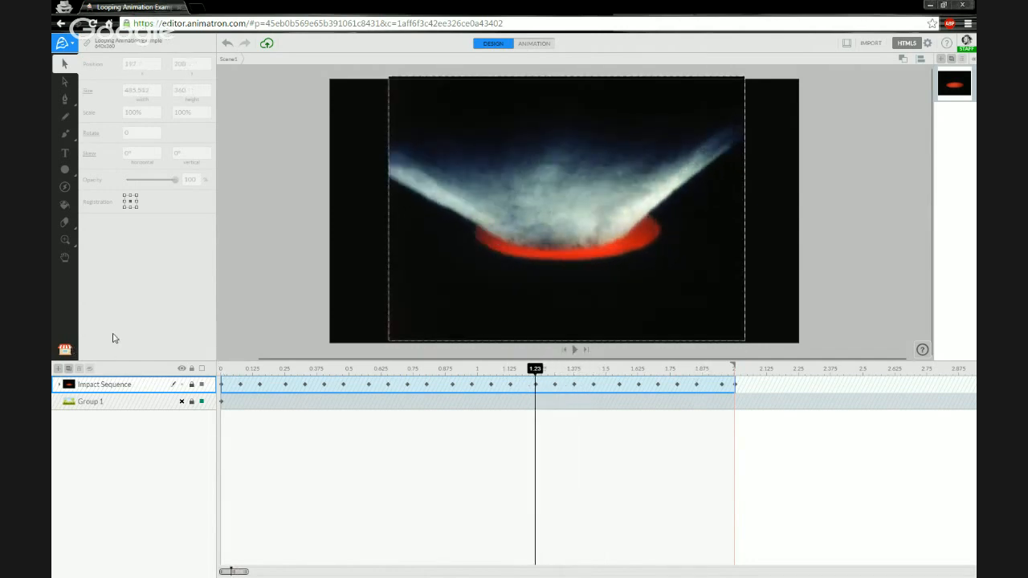
pyautogui.moveTo(153, 361); pyautogui.dragTo(166, 470)
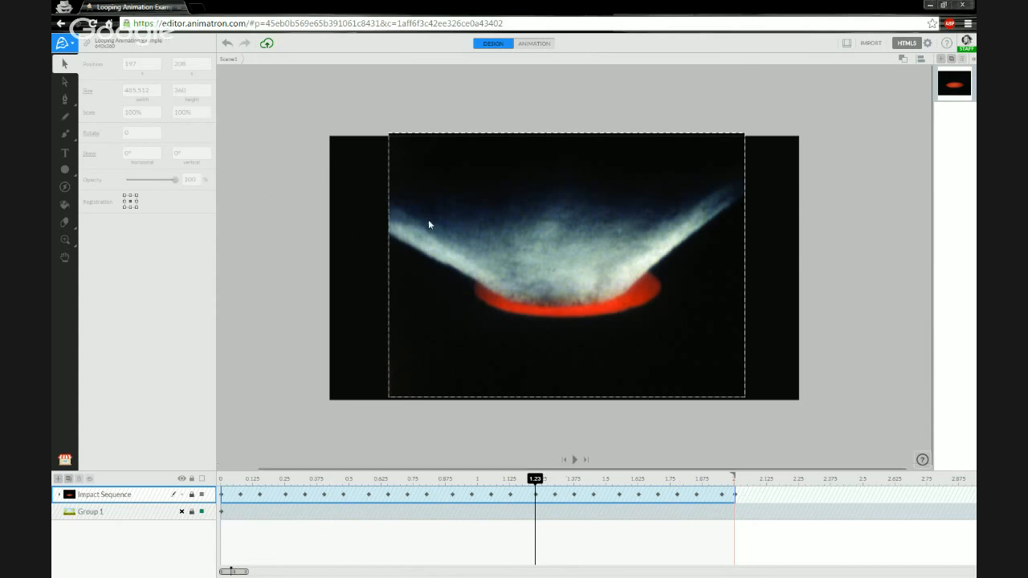
# Unlock the Impact Sequence layer, group its keyframed images into a single element, and return the playhead to 0
pyautogui.click(145, 508)
pyautogui.click(146, 501)
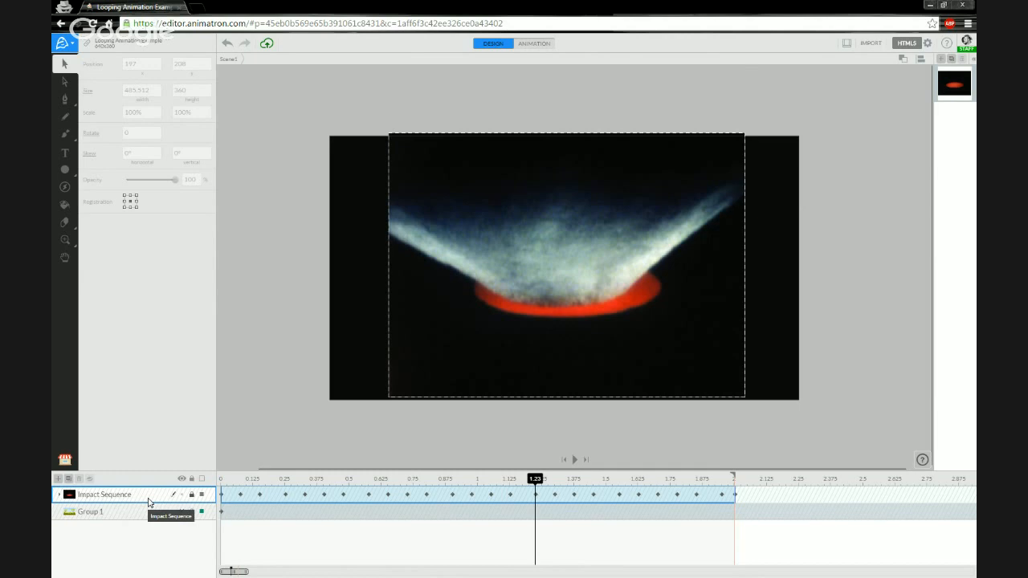
pyautogui.click(192, 494)
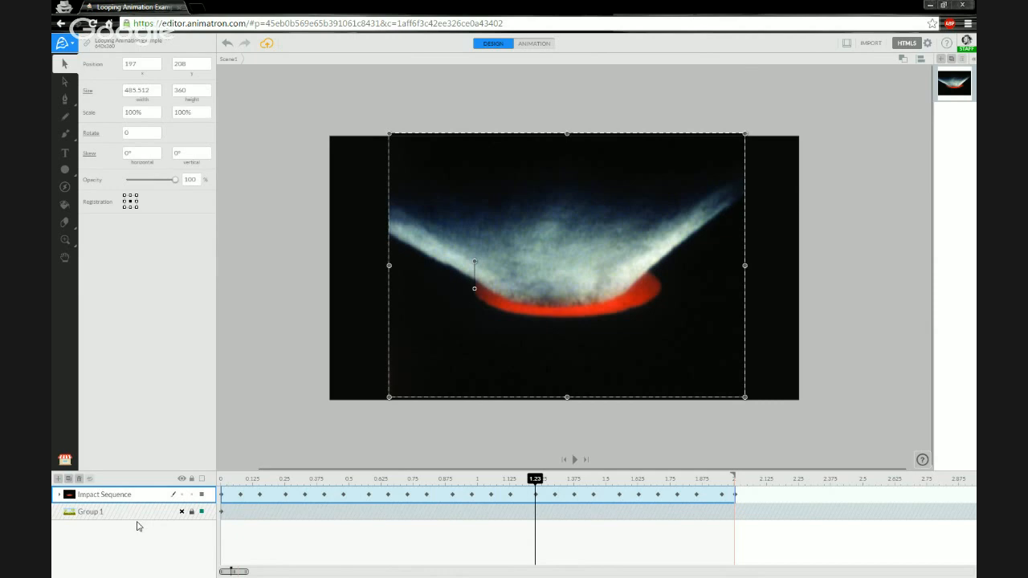
pyautogui.hotkey('ctrl', 'g')
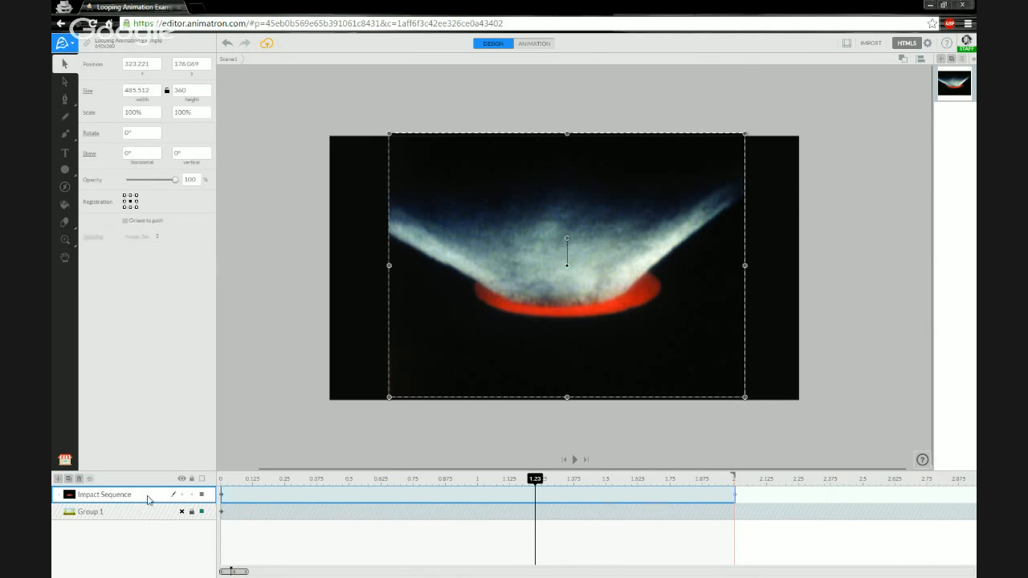
pyautogui.moveTo(270, 482); pyautogui.dragTo(219, 485)
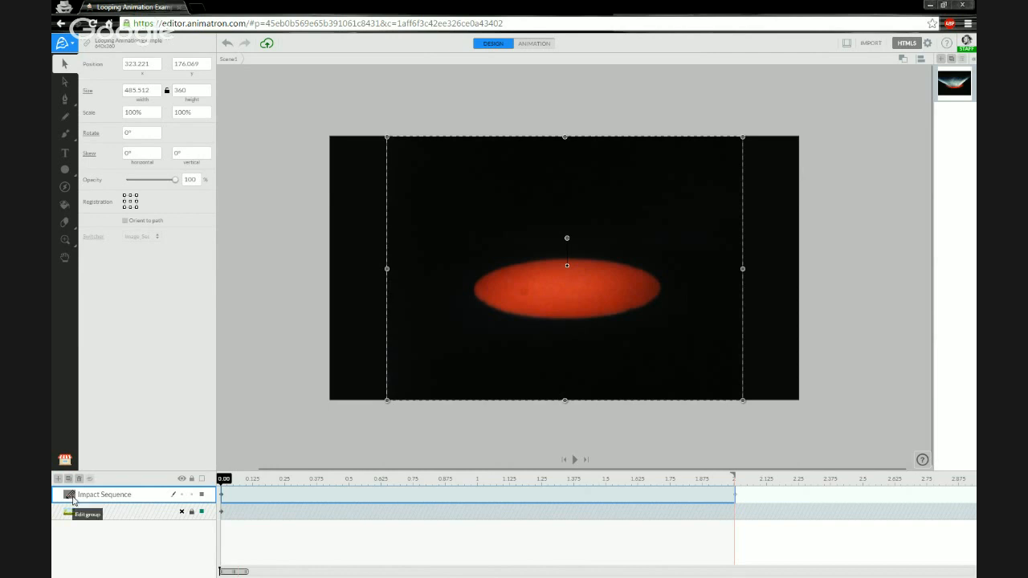
# Open the Impact Sequence group, examine the staggered timing of its image layers, and return to Scene1
pyautogui.click(72, 499)
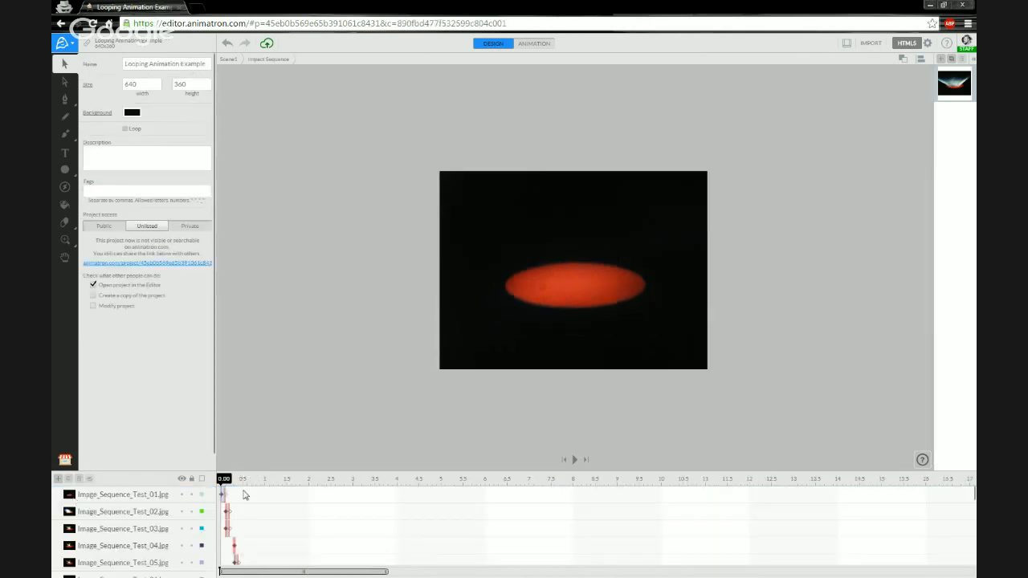
pyautogui.moveTo(386, 572); pyautogui.dragTo(250, 572)
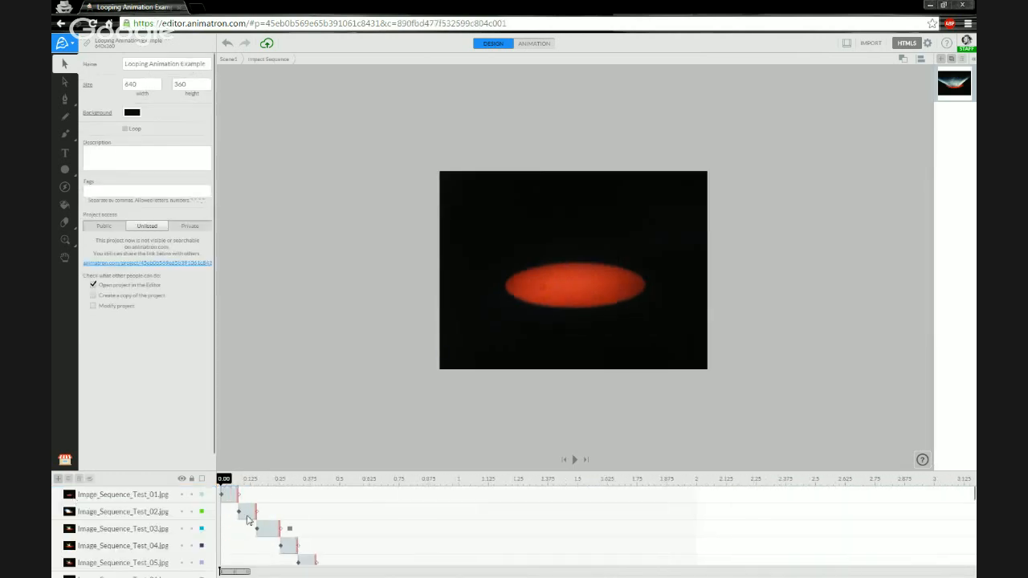
pyautogui.click(228, 479)
pyautogui.moveTo(235, 482); pyautogui.dragTo(214, 478)
pyautogui.click(228, 60)
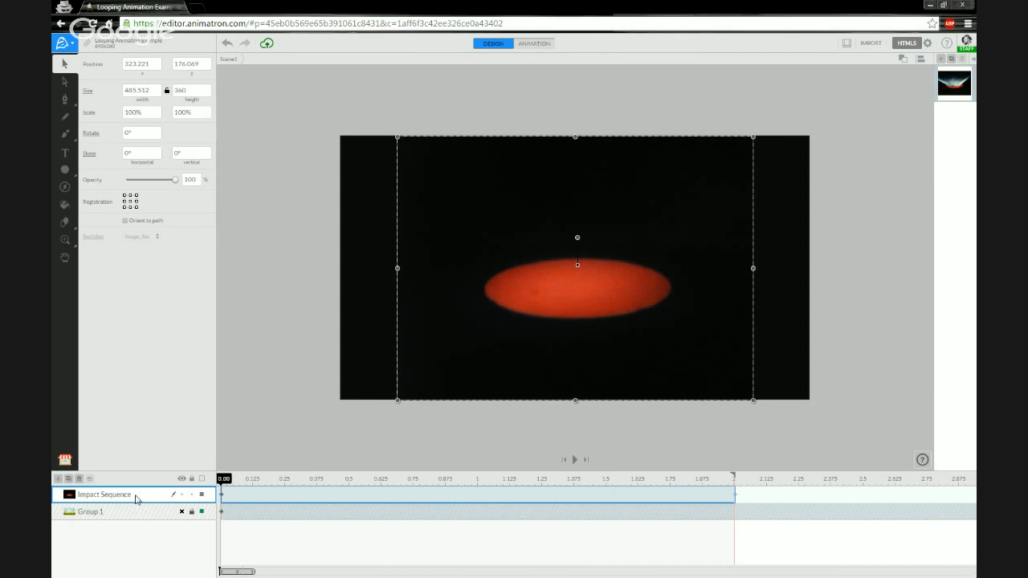
# Lock the Impact Sequence layer and display the project library
pyautogui.click(191, 493)
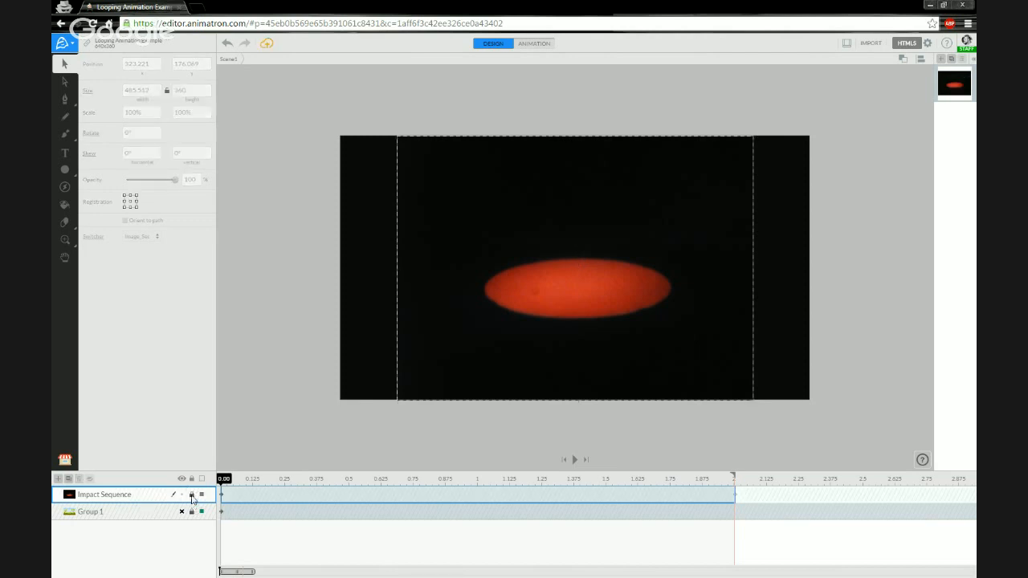
pyautogui.click(285, 393)
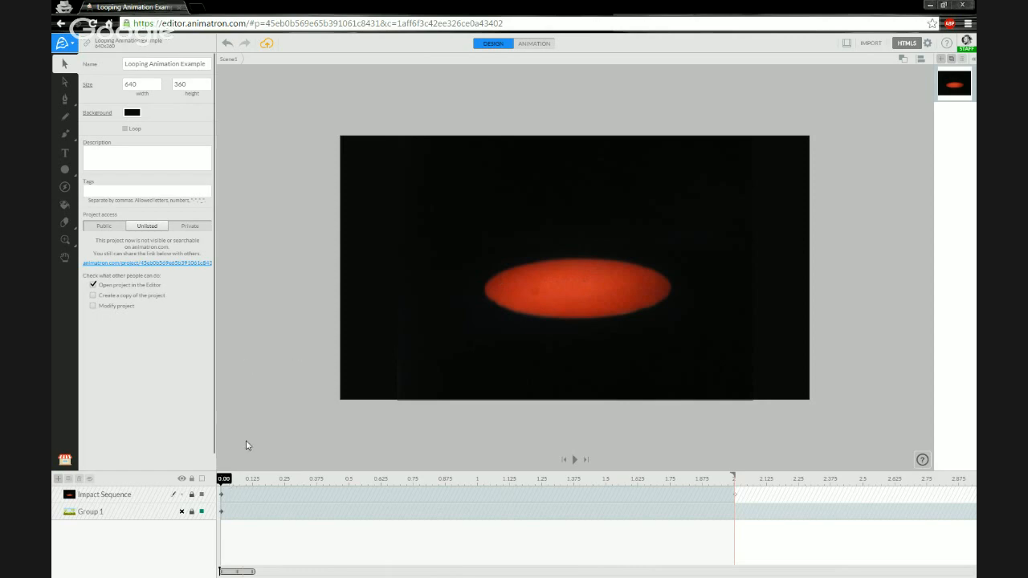
pyautogui.click(65, 460)
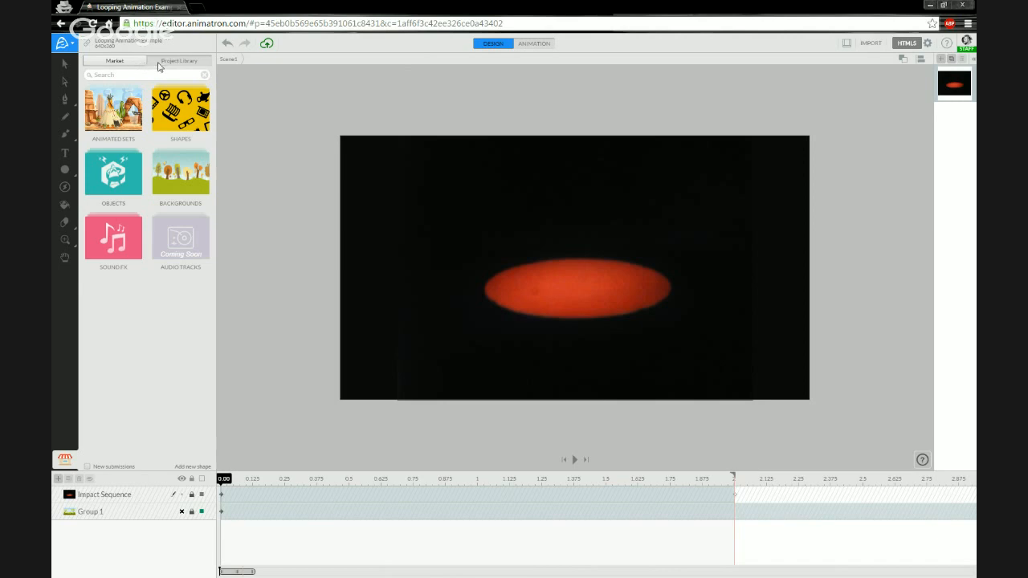
pyautogui.click(161, 62)
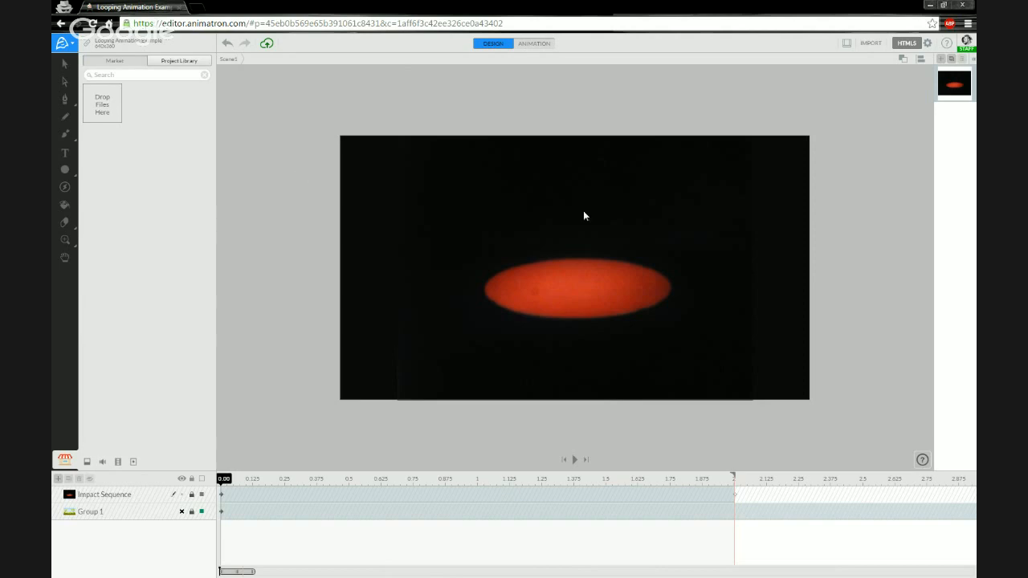
# Add Impact Sequence to the project library with the playhead at 1.00, and hide its layer in the scene
pyautogui.click(127, 503)
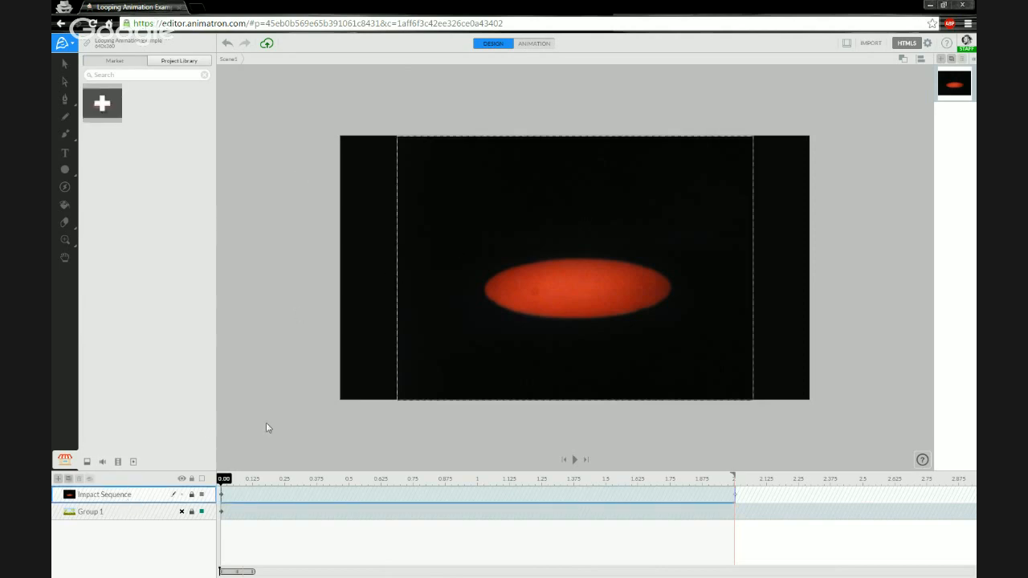
pyautogui.click(542, 479)
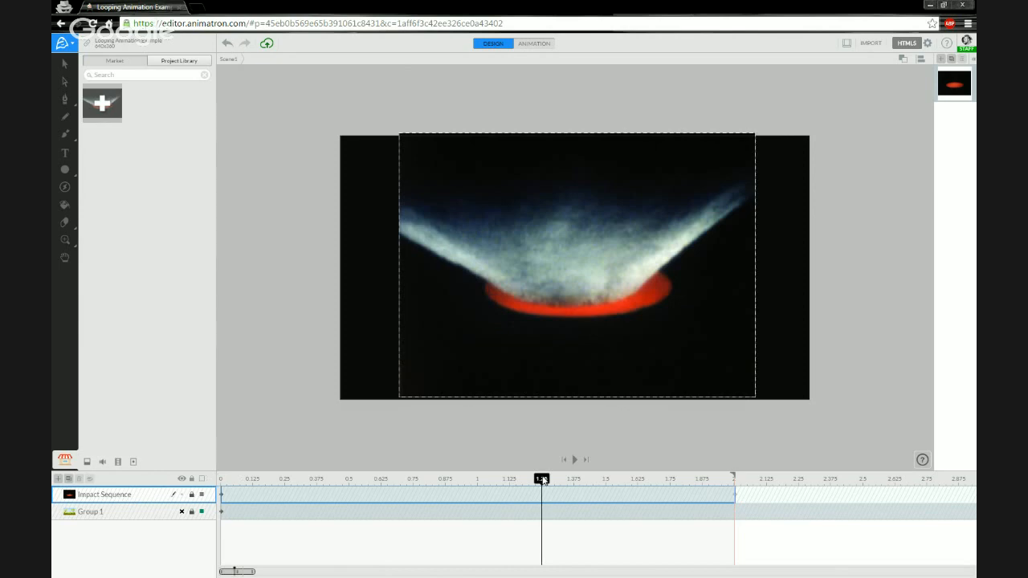
pyautogui.moveTo(542, 480); pyautogui.dragTo(509, 480)
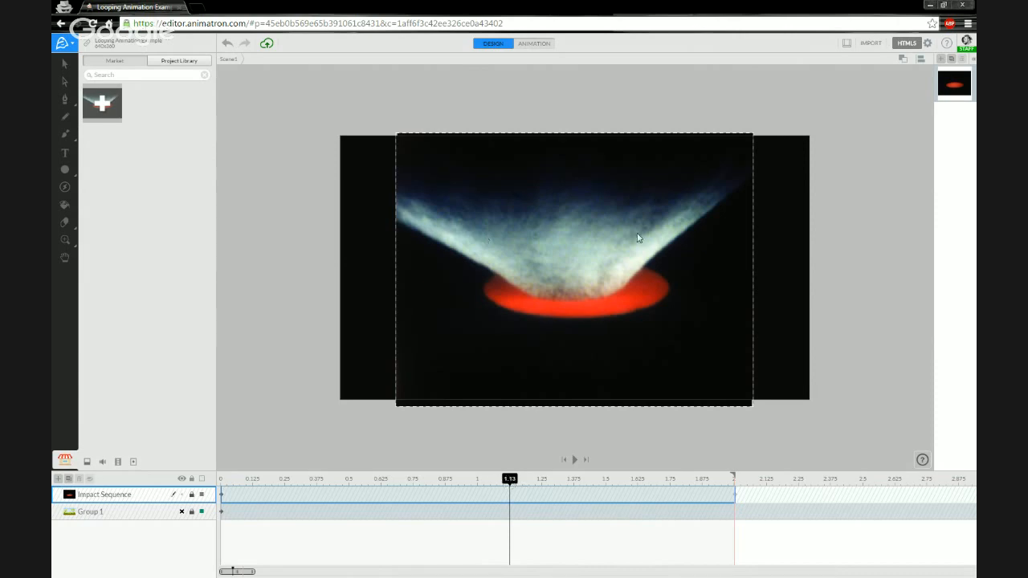
pyautogui.moveTo(511, 483); pyautogui.dragTo(479, 482)
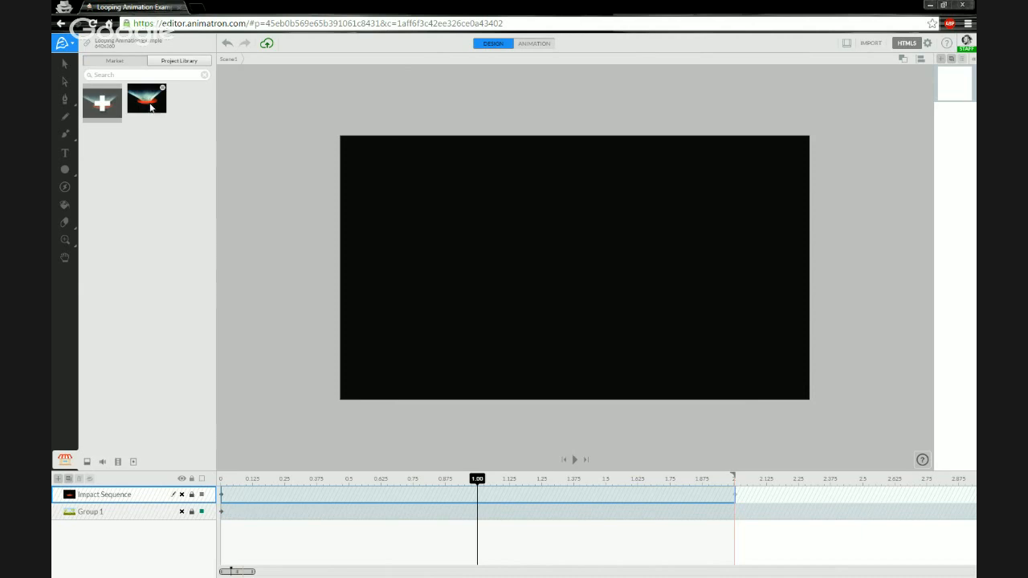
# Place two Impact Sequence instances from the project library on the canvas, arranging them side by side
pyautogui.moveTo(152, 110); pyautogui.dragTo(574, 289)
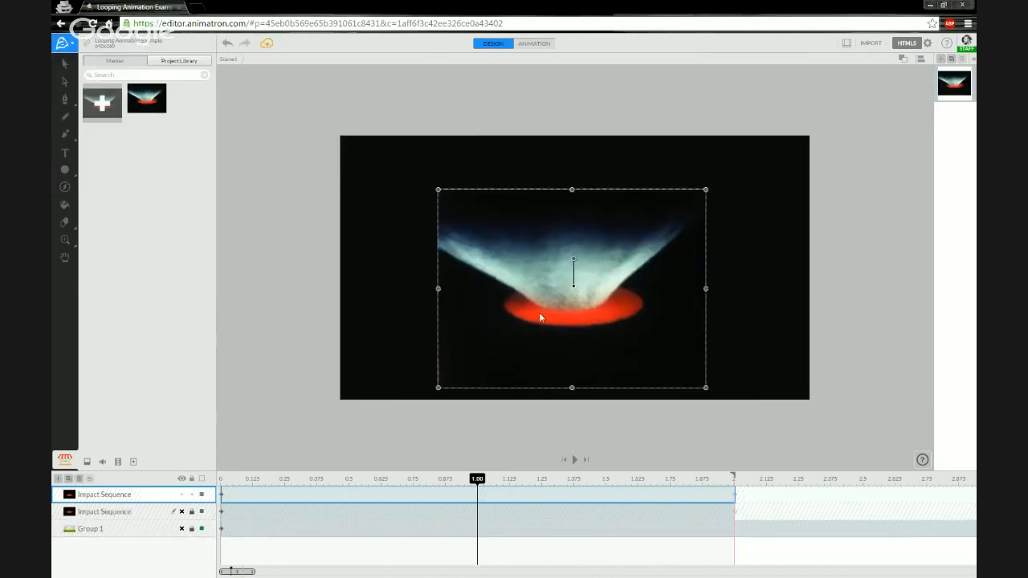
pyautogui.moveTo(516, 304); pyautogui.dragTo(451, 260)
pyautogui.moveTo(147, 107); pyautogui.dragTo(707, 294)
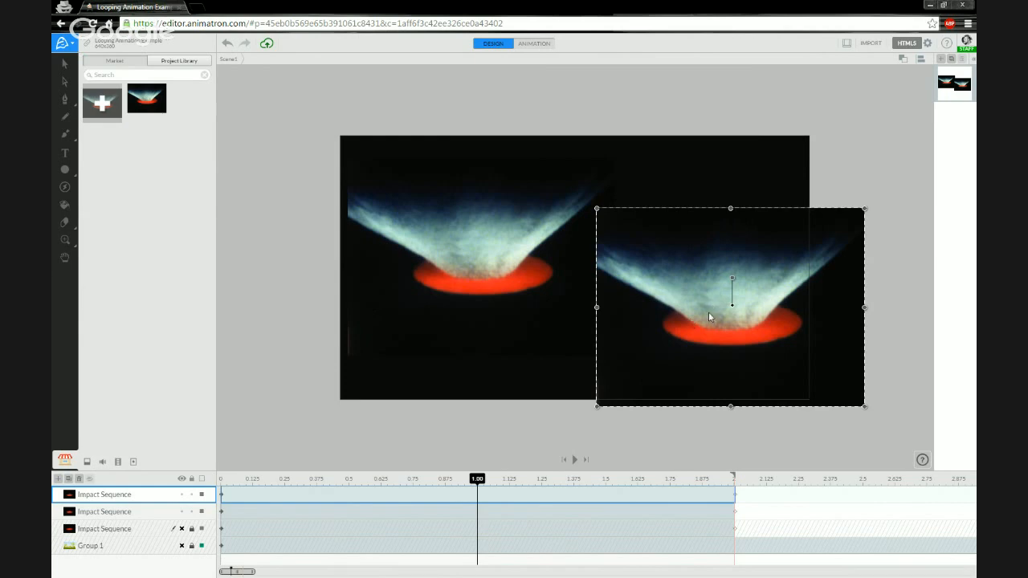
pyautogui.moveTo(708, 313); pyautogui.dragTo(631, 291)
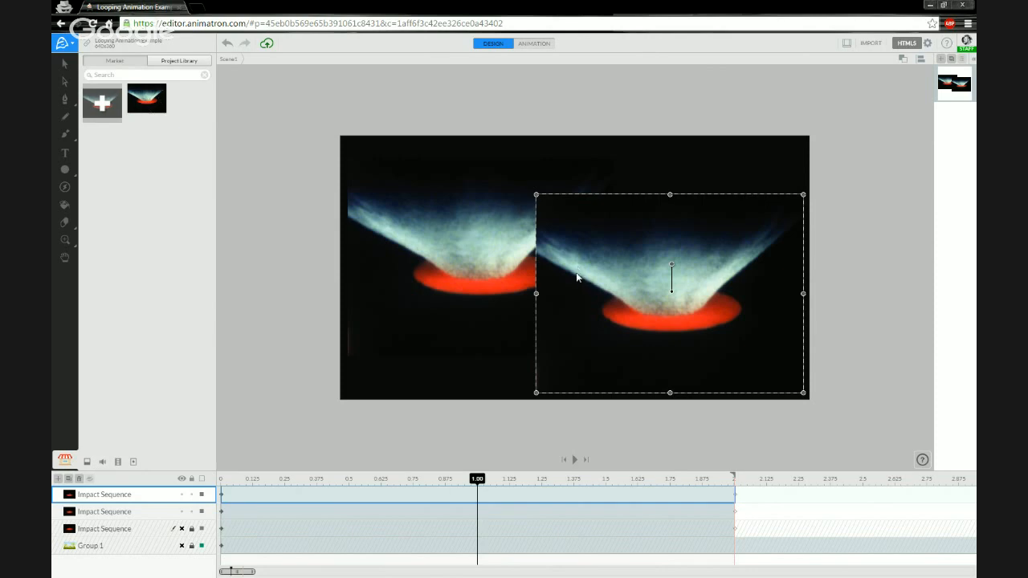
# Delete both placed Impact Sequence instances and the original hidden Impact Sequence layer
pyautogui.press('Delete')
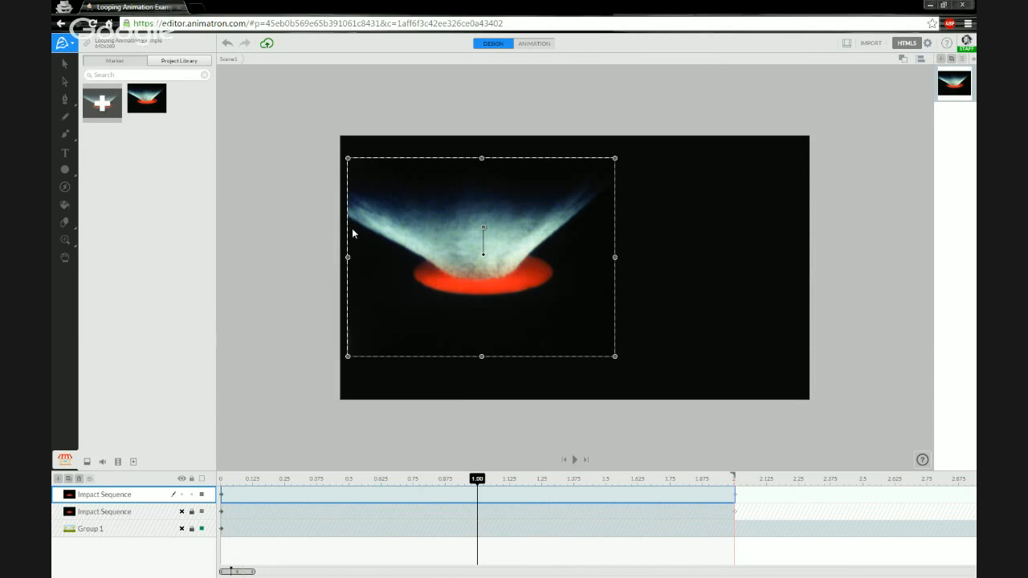
pyautogui.press('Delete')
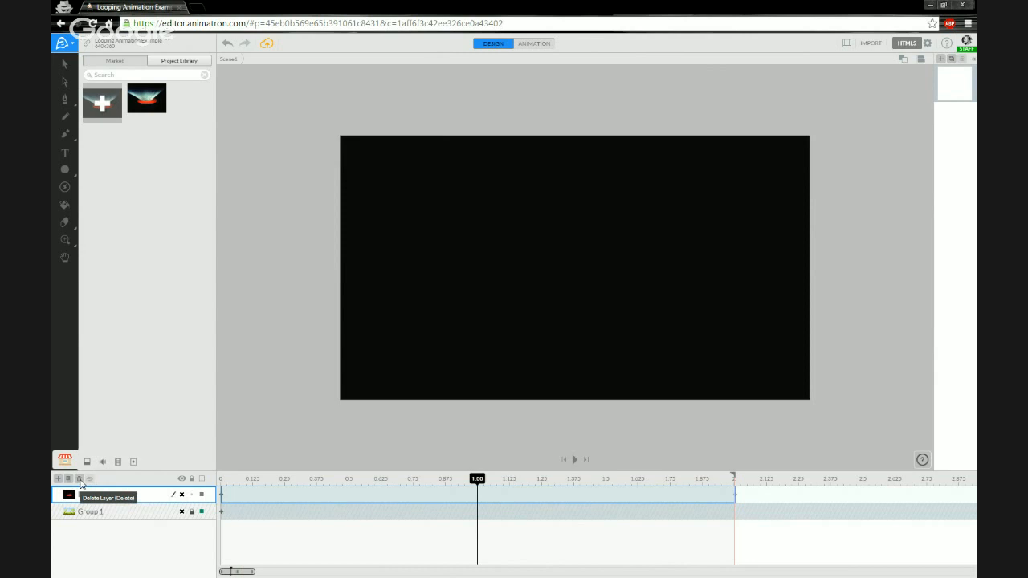
pyautogui.click(79, 479)
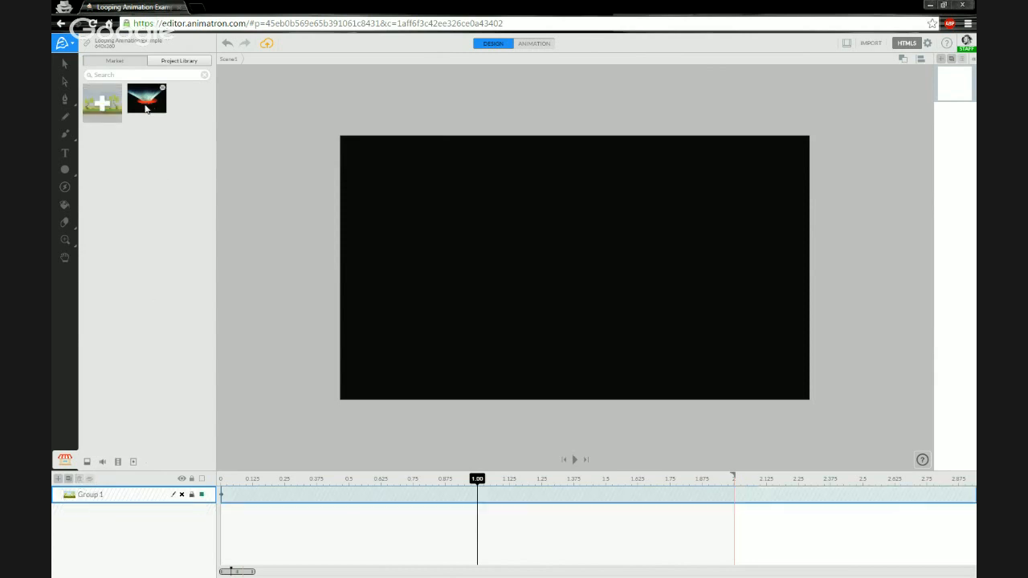
# Place Impact Sequence from the project library on the empty canvas, and delete that instance again
pyautogui.moveTo(148, 108); pyautogui.dragTo(540, 259)
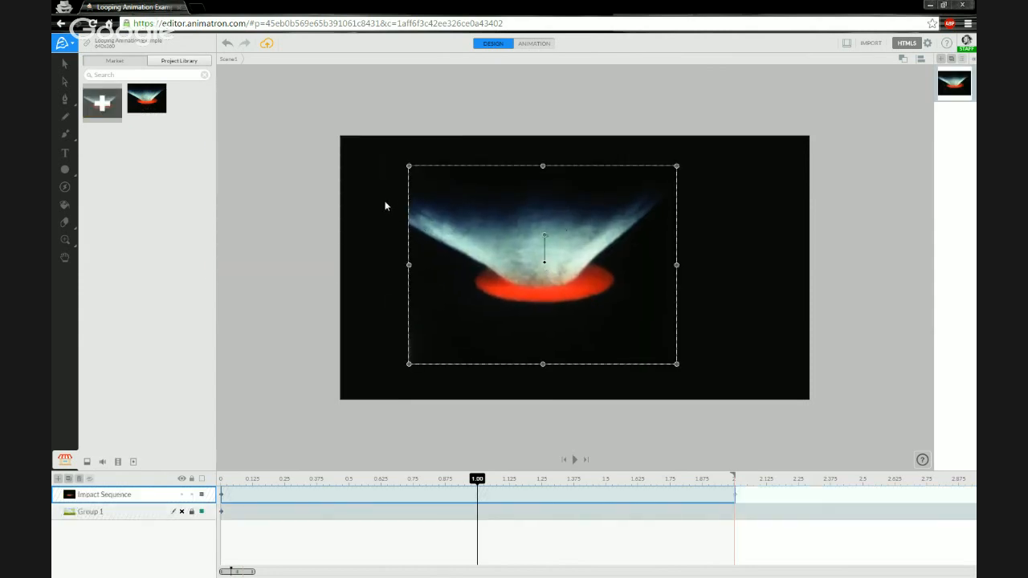
pyautogui.press('Delete')
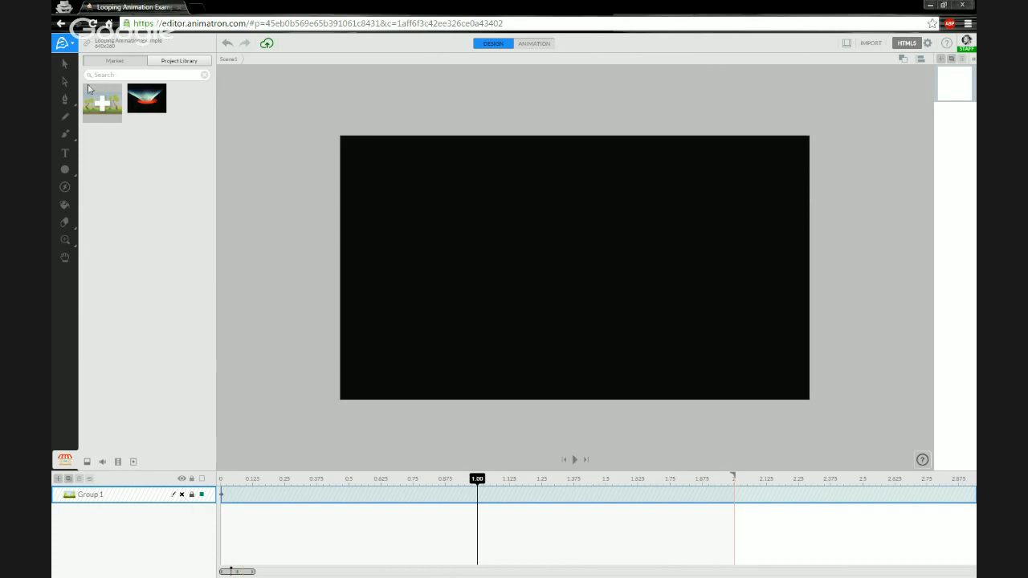
# Make the Group 1 layer visible, play the scene from 0 around the beehive, and return the playhead to 0
pyautogui.click(183, 495)
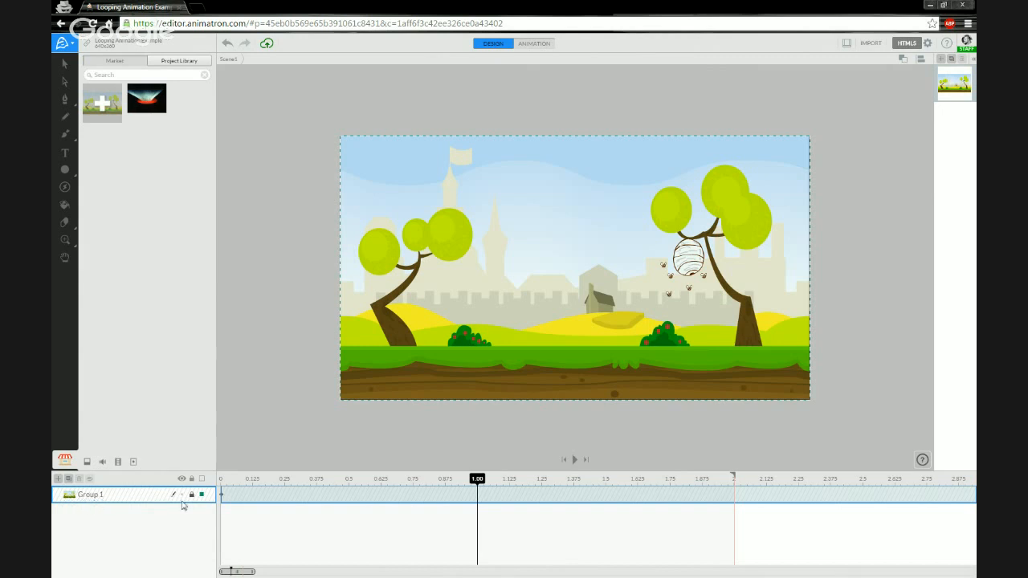
pyautogui.click(271, 366)
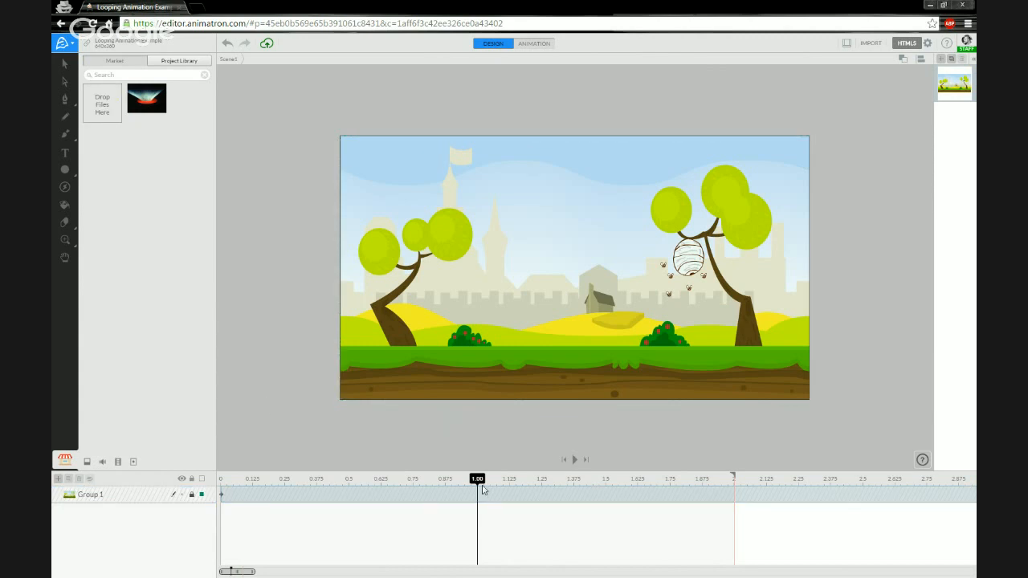
pyautogui.moveTo(482, 490); pyautogui.dragTo(153, 480)
pyautogui.scroll(4, 700, 277)
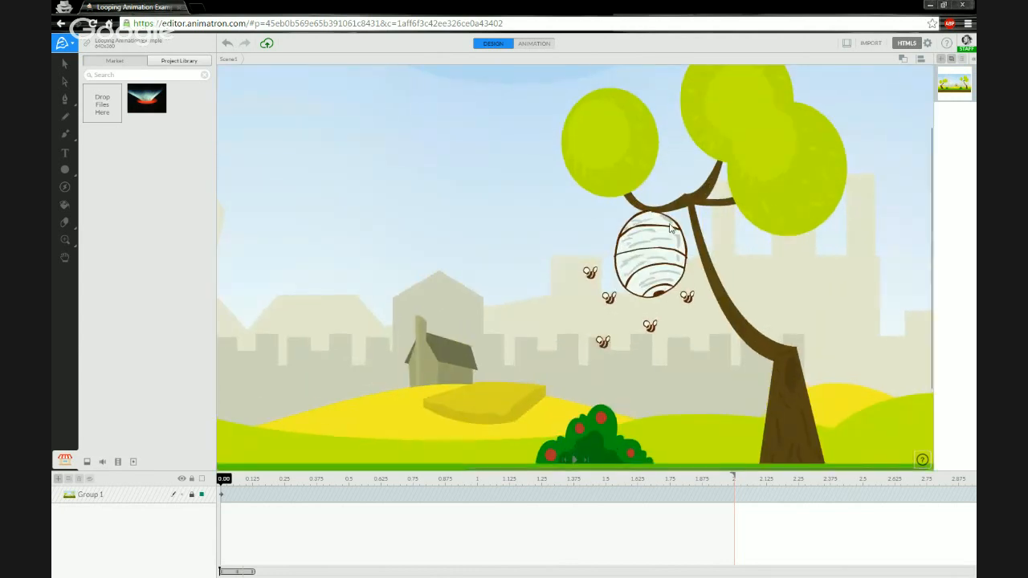
pyautogui.press('space')
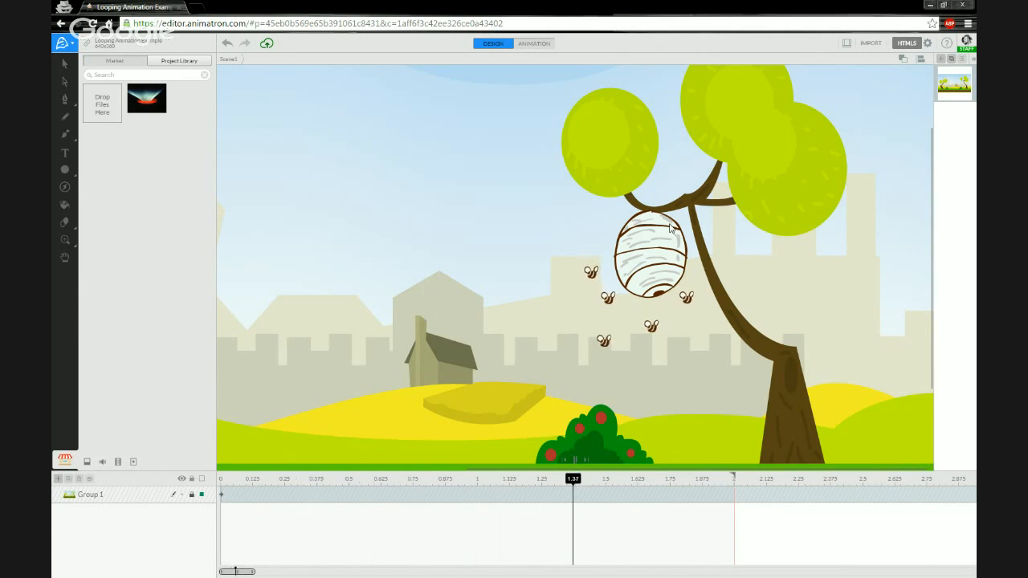
pyautogui.click(221, 480)
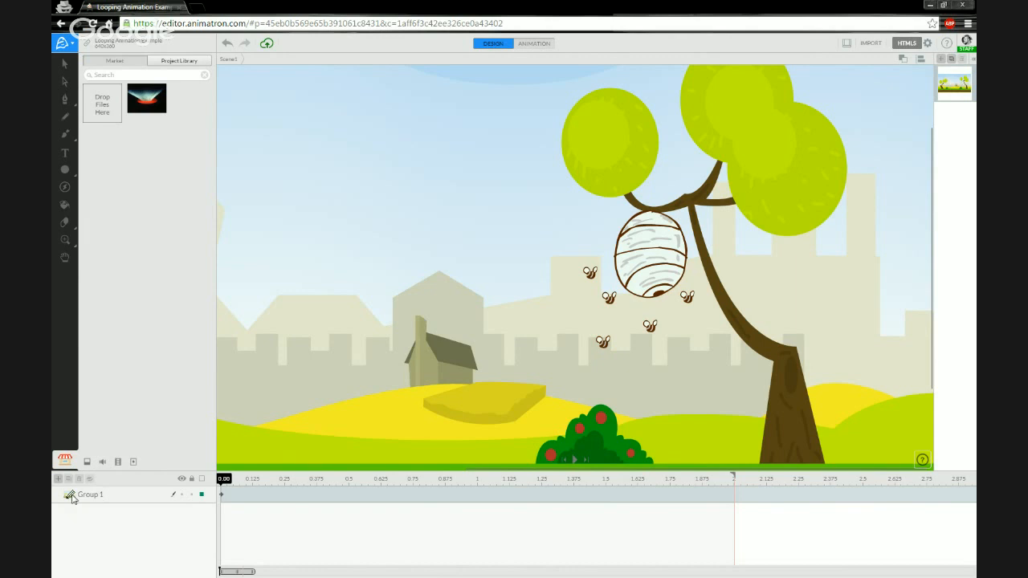
# Open the unlocked Group 1 for editing and lock its Classic background layer
pyautogui.click(72, 497)
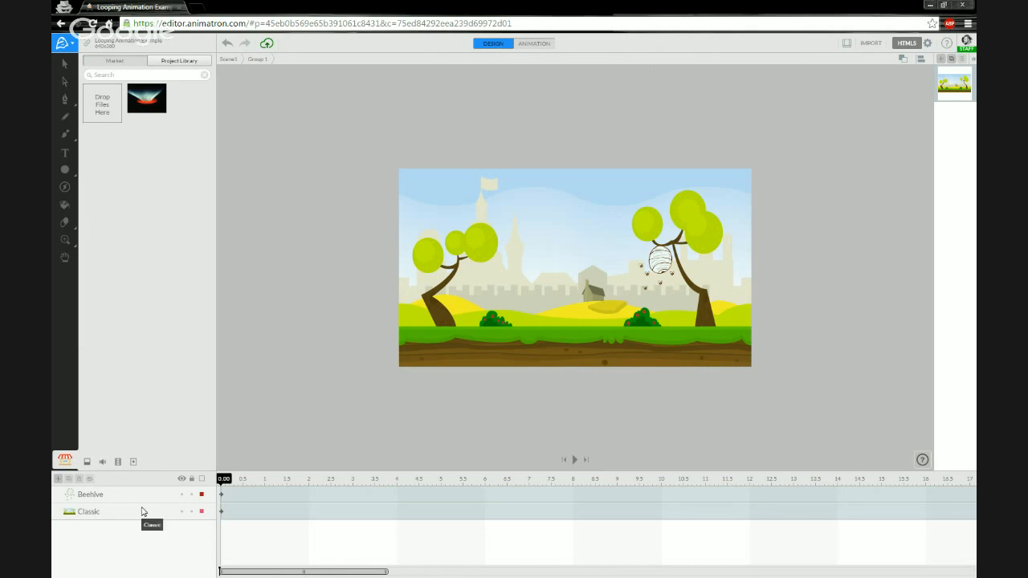
pyautogui.click(111, 514)
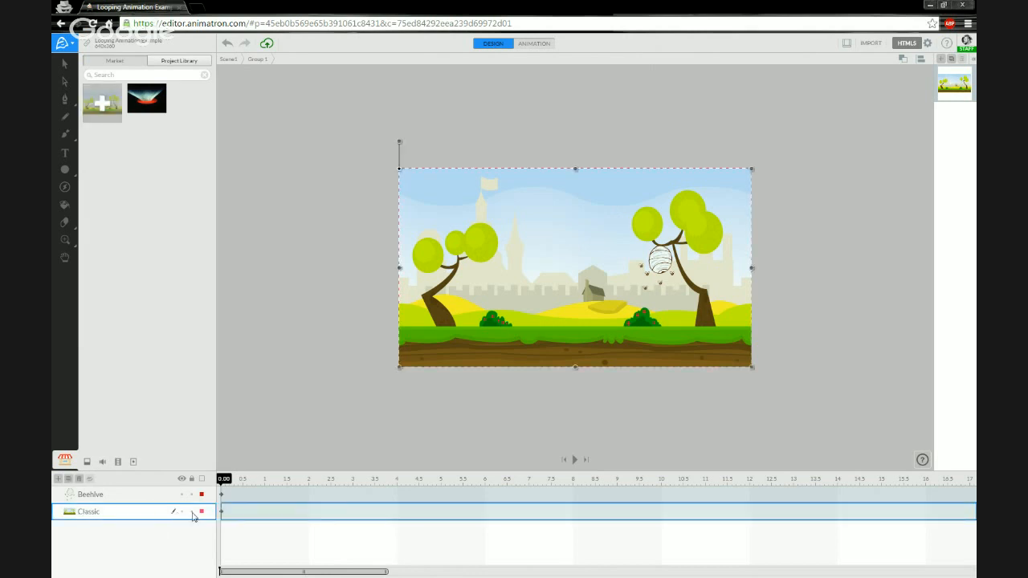
pyautogui.click(192, 512)
# Select the Beehive layer inside Group 1 and open its group for editing
pyautogui.click(92, 496)
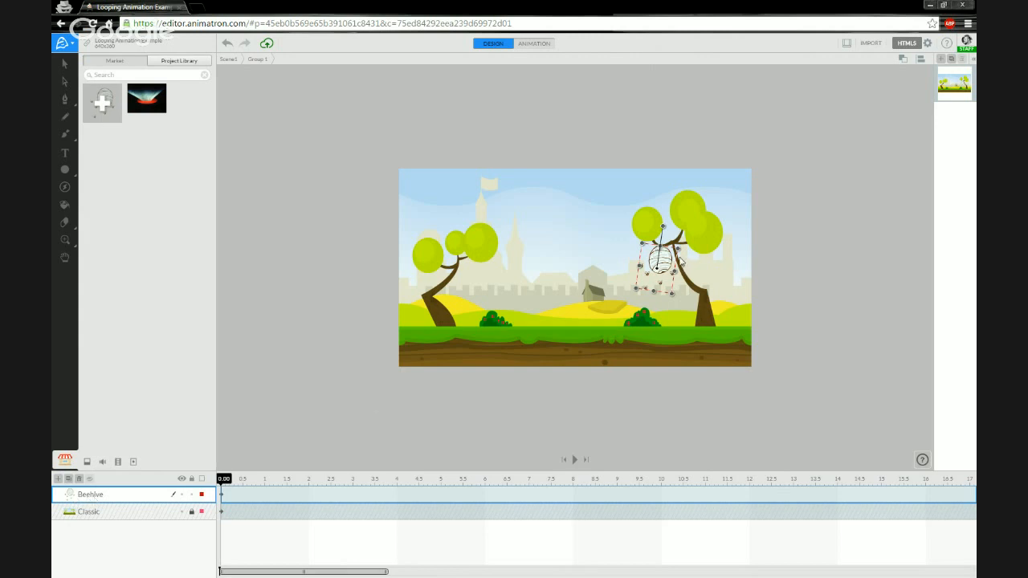
pyautogui.scroll(5, 680, 269)
pyautogui.scroll(2, 647, 298)
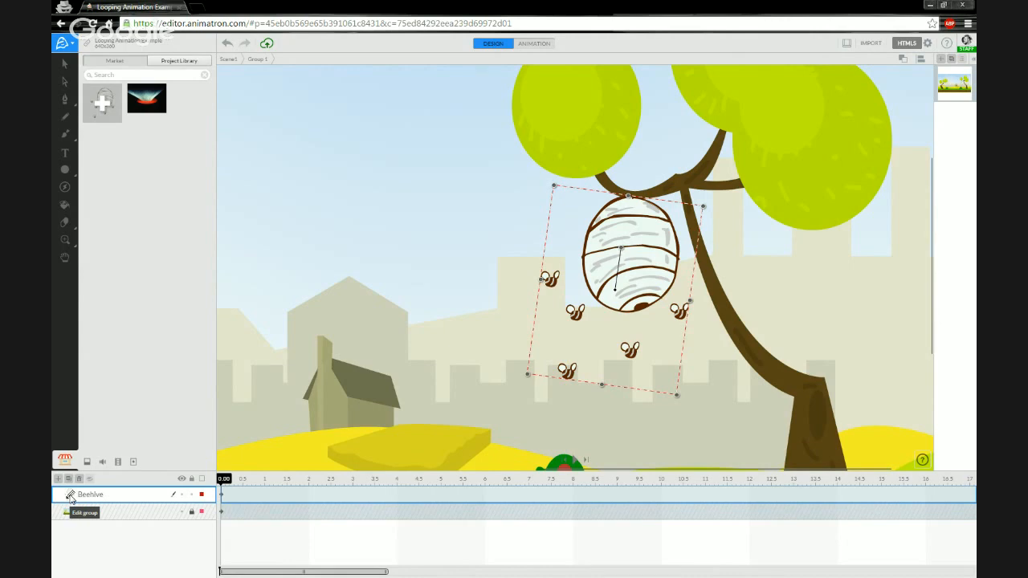
pyautogui.click(71, 498)
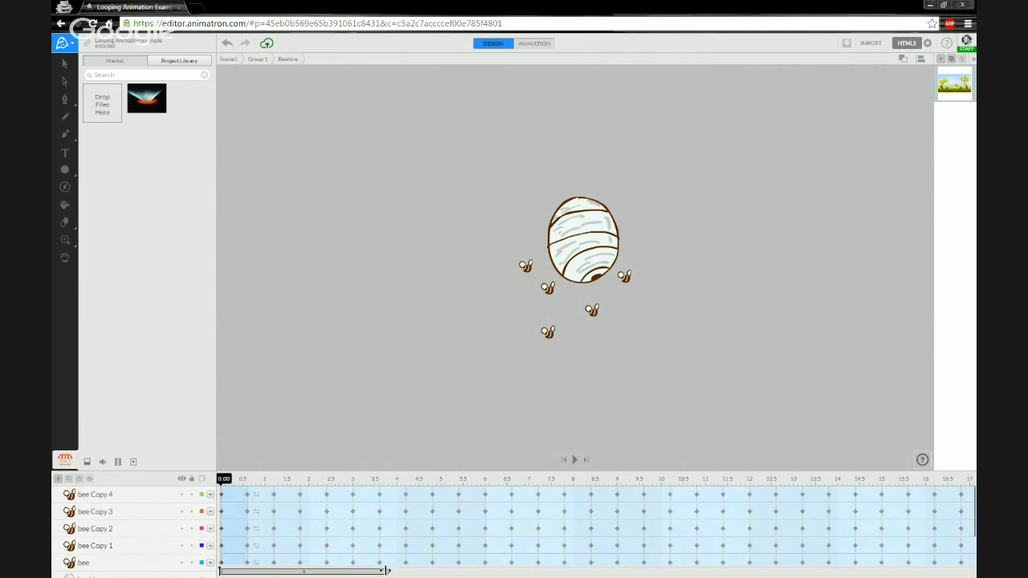
# Scrub through the opening keyframes of the bee layers to examine their loop, and return the playhead to 0
pyautogui.moveTo(388, 571); pyautogui.dragTo(240, 570)
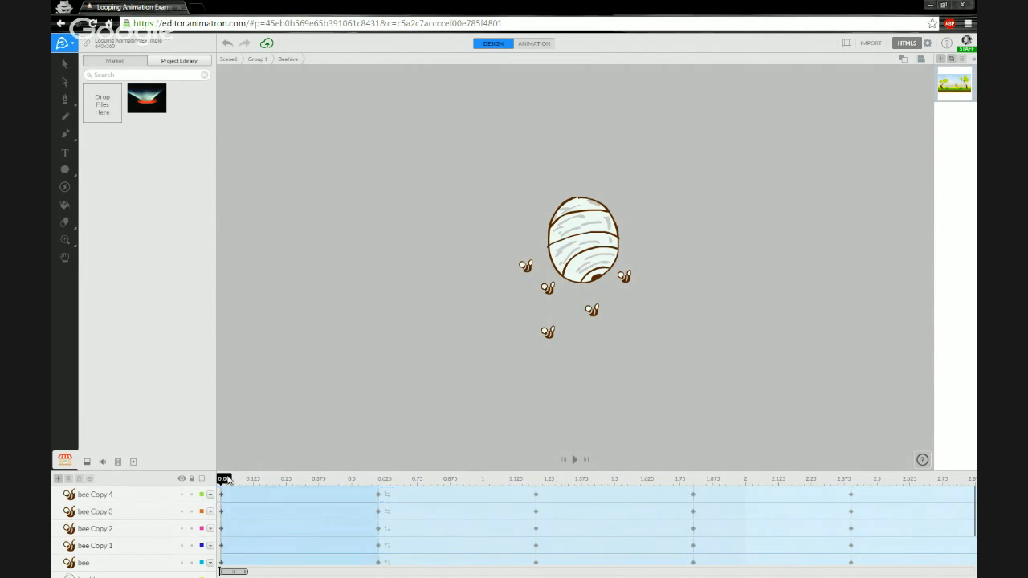
pyautogui.click(230, 479)
pyautogui.moveTo(237, 481); pyautogui.dragTo(391, 480)
pyautogui.moveTo(545, 471); pyautogui.dragTo(183, 470)
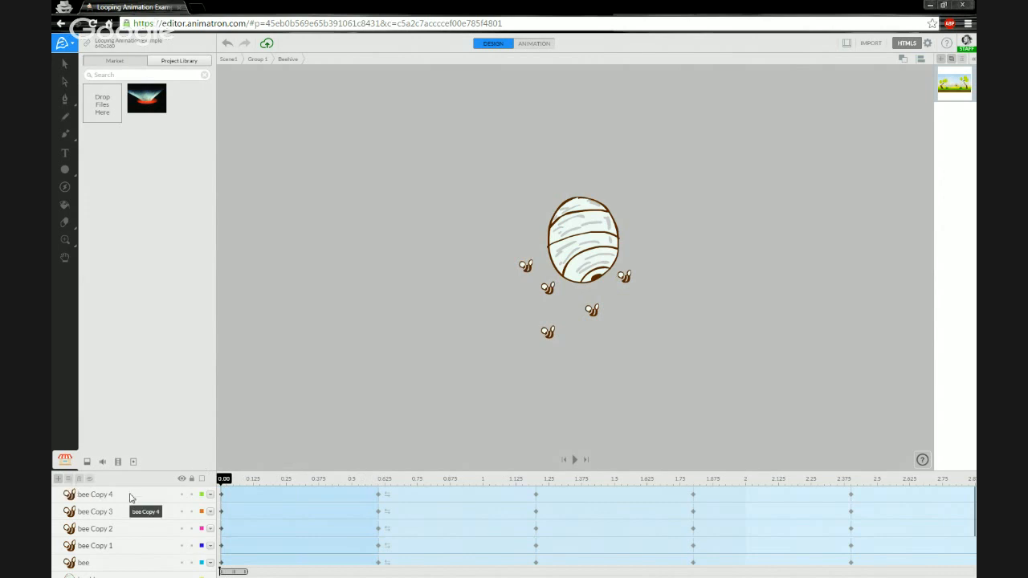
# Change the end action of the bee Copy 4 layer to Stop and view the result at 0.80
pyautogui.moveTo(224, 479); pyautogui.dragTo(373, 480)
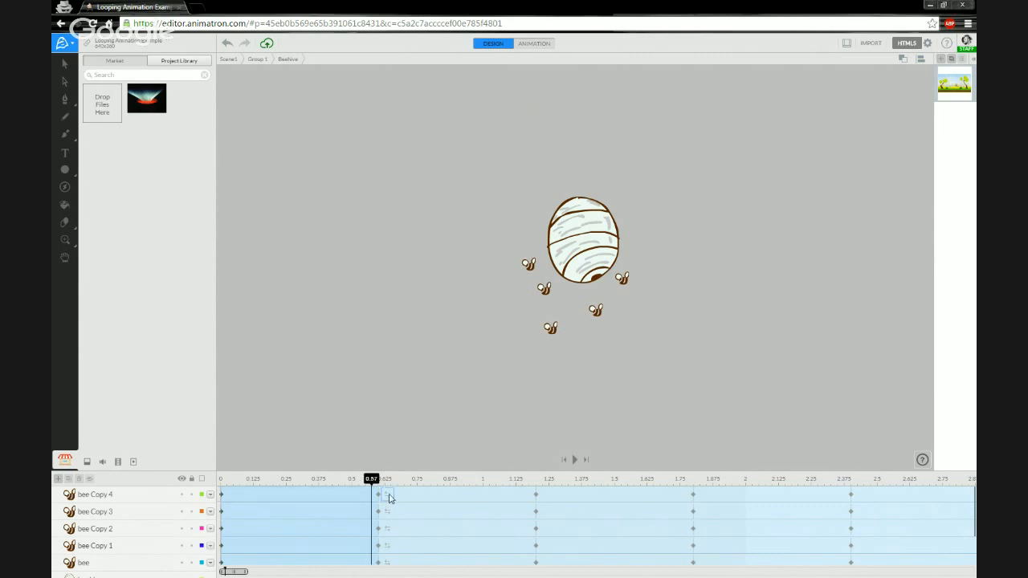
pyautogui.click(382, 495)
pyautogui.click(379, 494)
pyautogui.rightClick(379, 495)
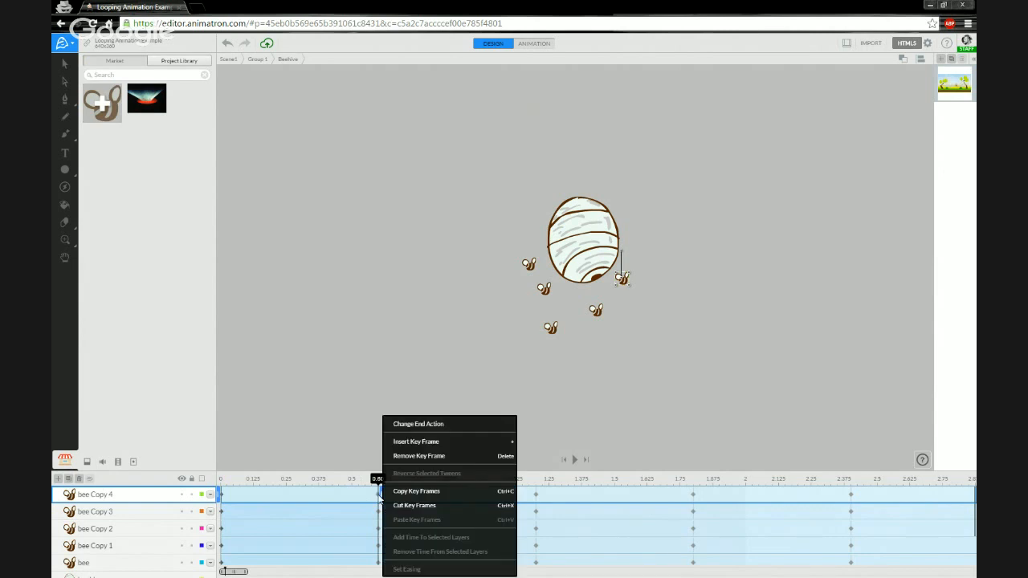
pyautogui.click(412, 432)
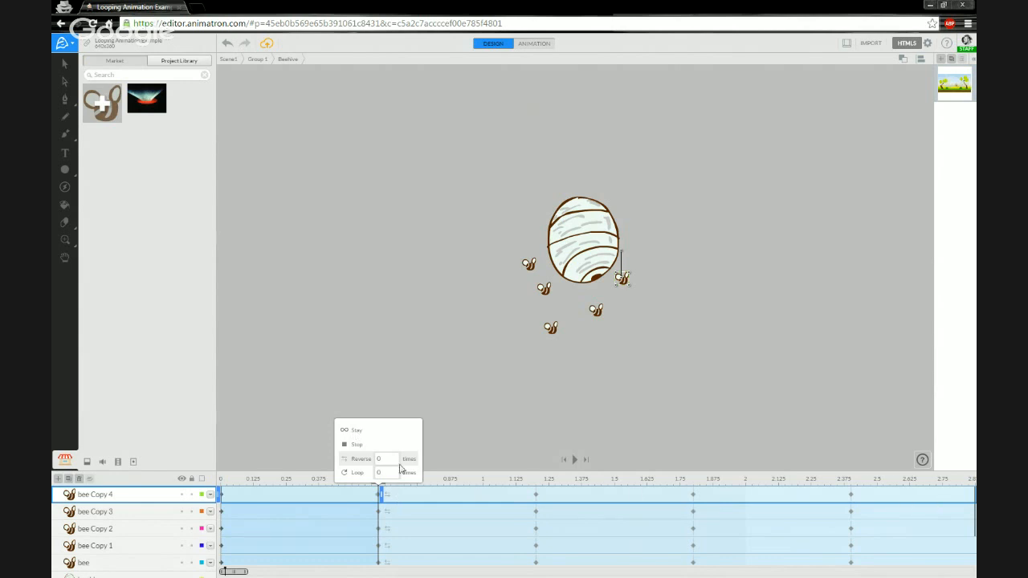
pyautogui.click(357, 446)
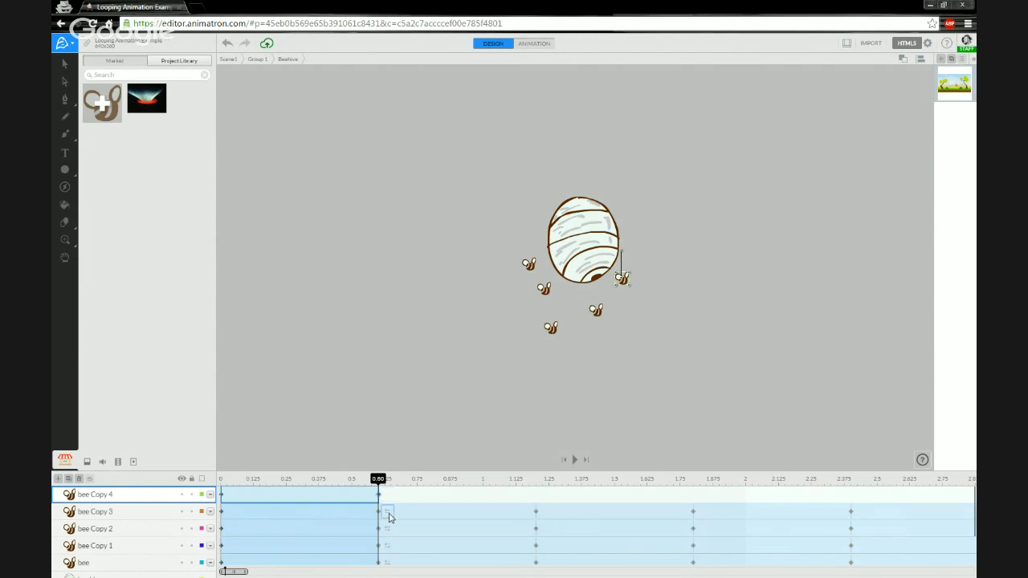
pyautogui.click(389, 515)
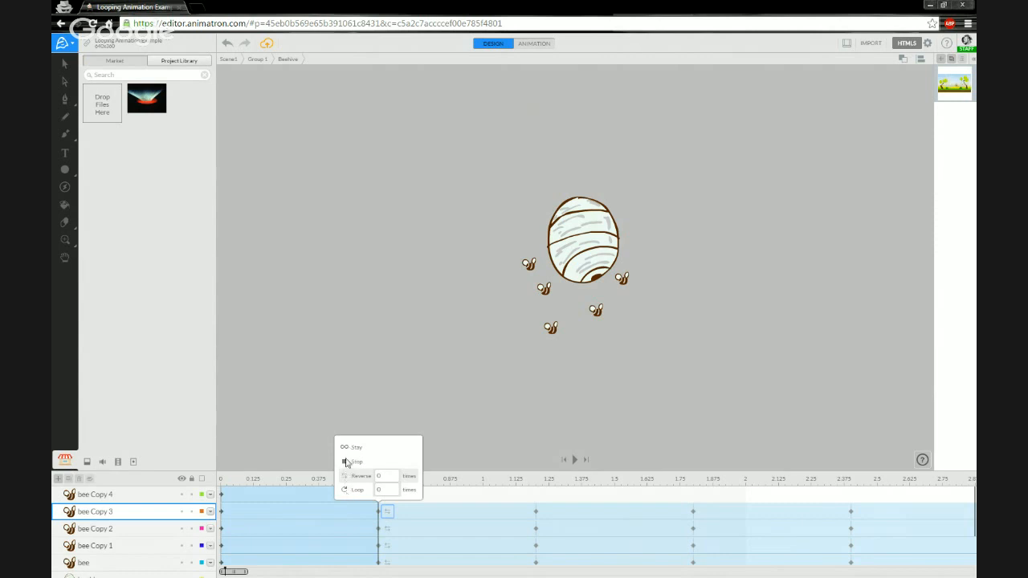
pyautogui.click(432, 498)
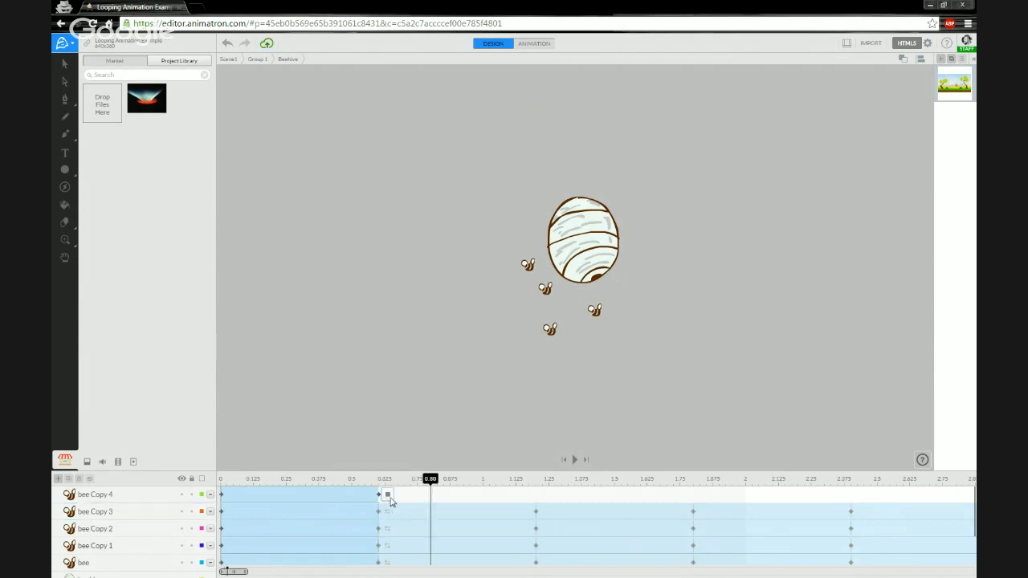
# Shift the bee Copy 4 animation span to start at 0.175, then return its start and the playhead to 0
pyautogui.click(333, 493)
pyautogui.click(334, 494)
pyautogui.click(313, 498)
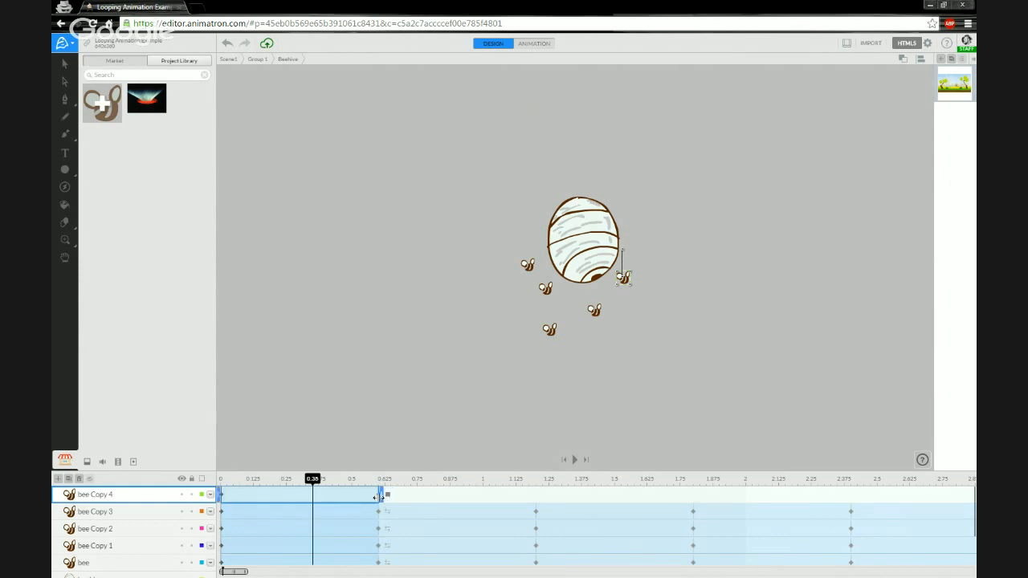
pyautogui.moveTo(277, 498); pyautogui.dragTo(323, 499)
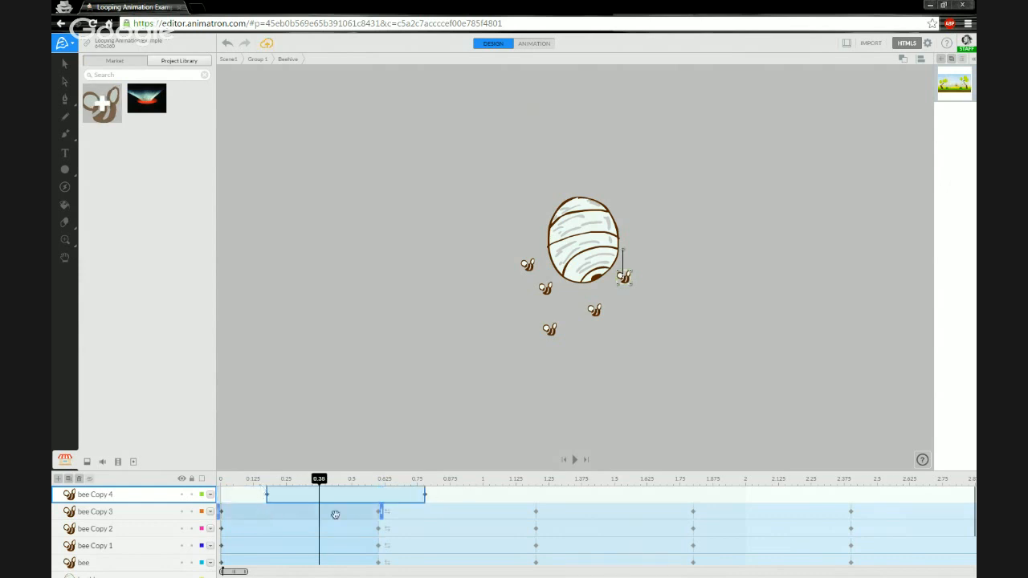
pyautogui.moveTo(309, 496)
pyautogui.mouseDown()
pyautogui.moveTo(252, 493)
pyautogui.moveTo(291, 495)
pyautogui.mouseUp()
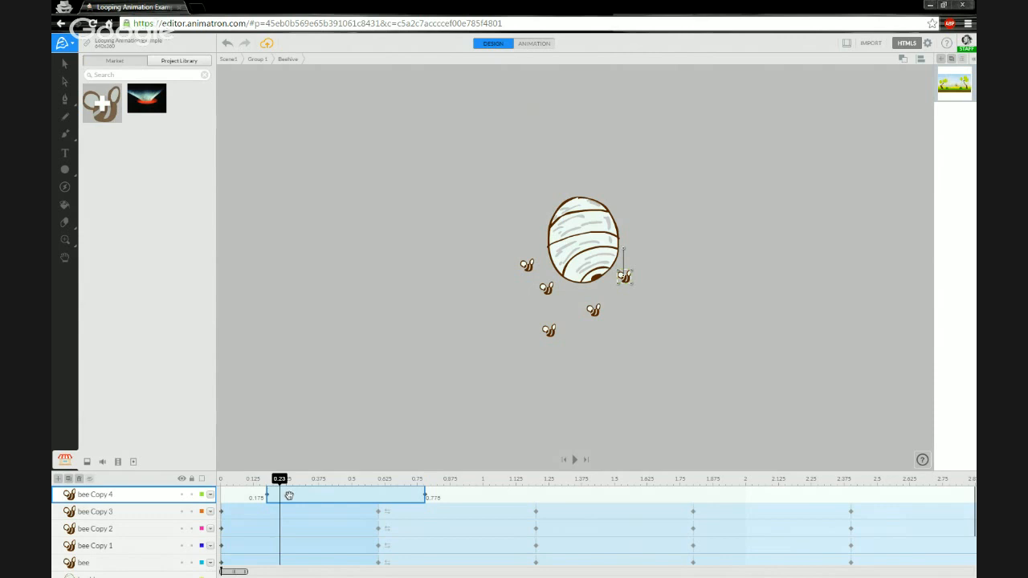
pyautogui.moveTo(289, 495); pyautogui.dragTo(224, 495)
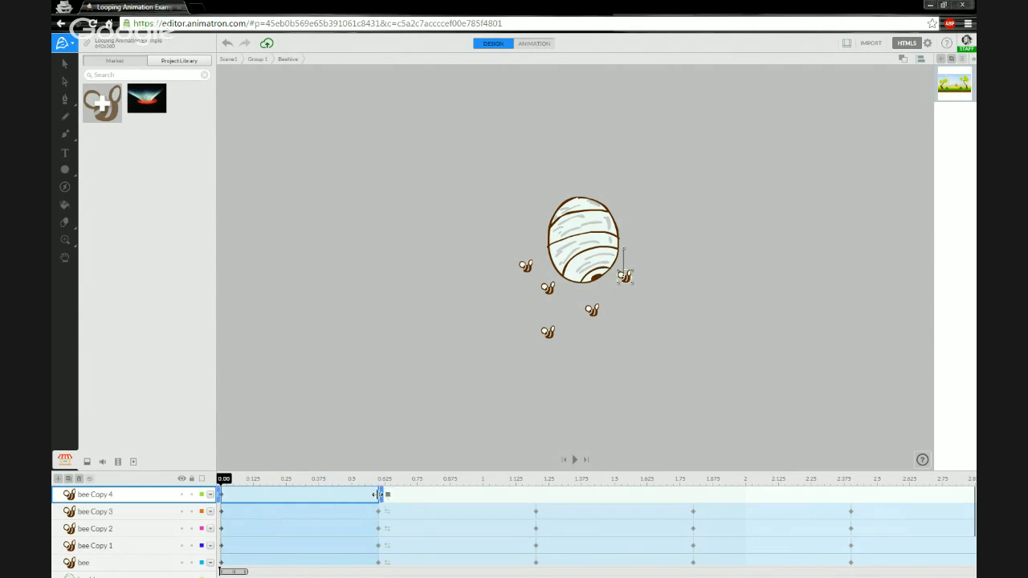
# Hide every layer except bee Copy 4, and scrub its close-up animation from 0 to 0.60
pyautogui.click(375, 494)
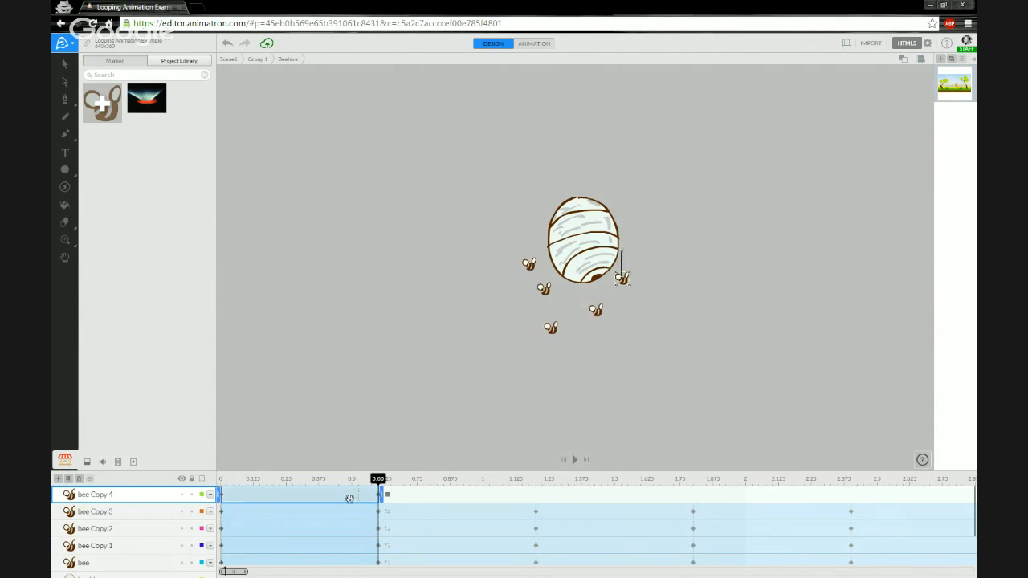
pyautogui.click(182, 478)
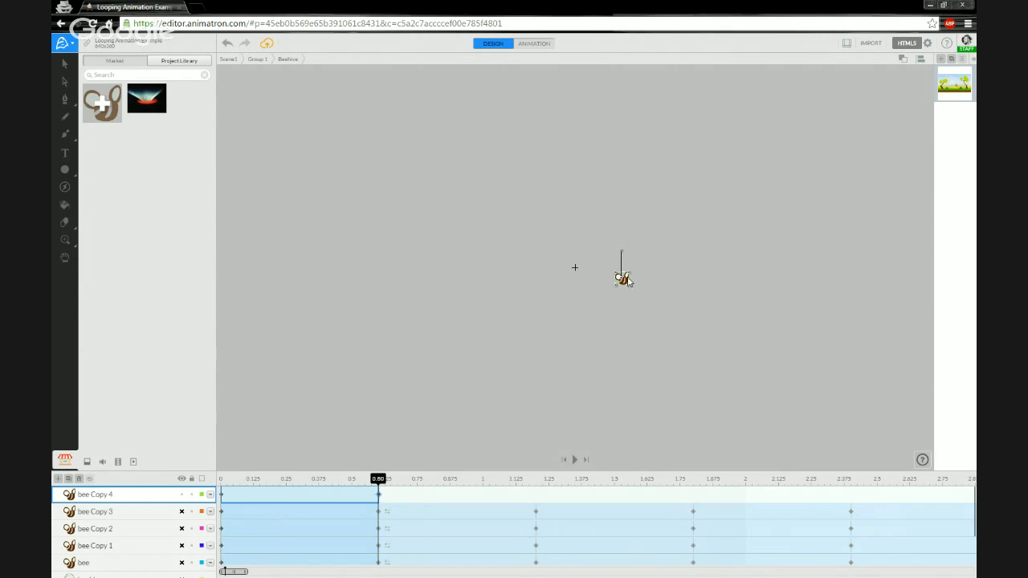
pyautogui.scroll(4, 625, 281)
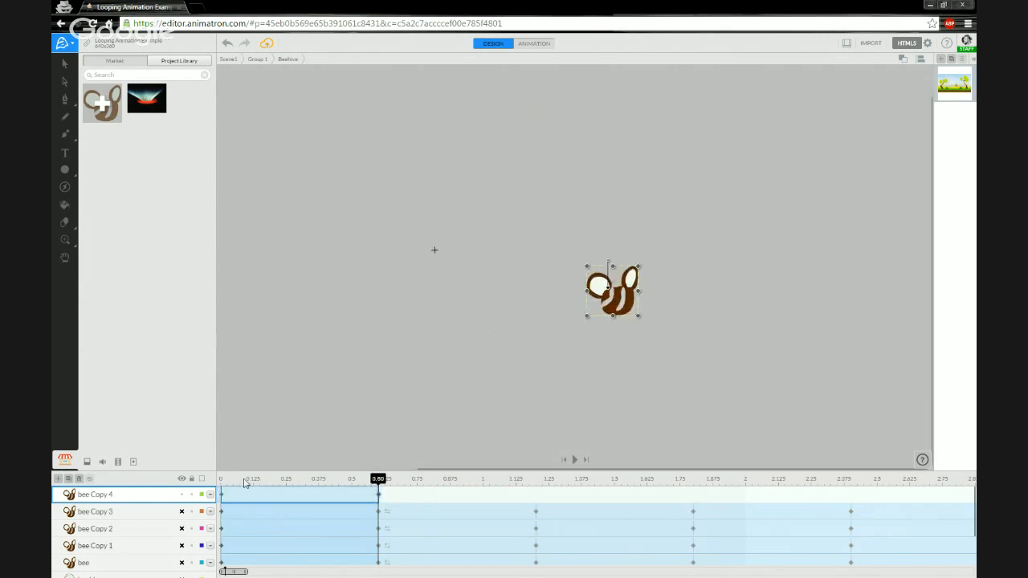
pyautogui.moveTo(223, 480); pyautogui.dragTo(378, 479)
# Set the bee Copy 4 end action to Reverse 2 times and scrub beyond the end of its span to 1.33
pyautogui.click(388, 496)
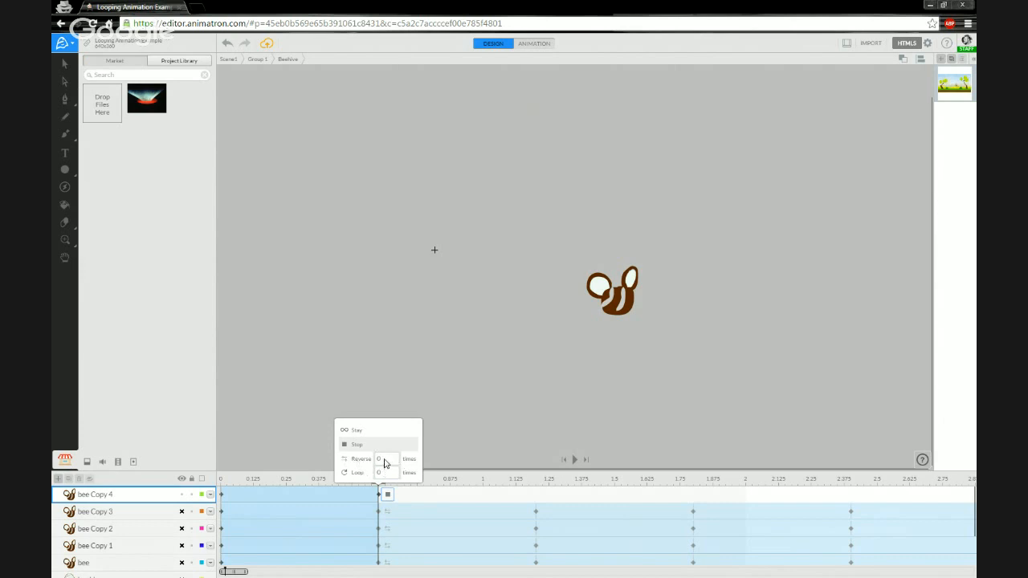
pyautogui.click(385, 461)
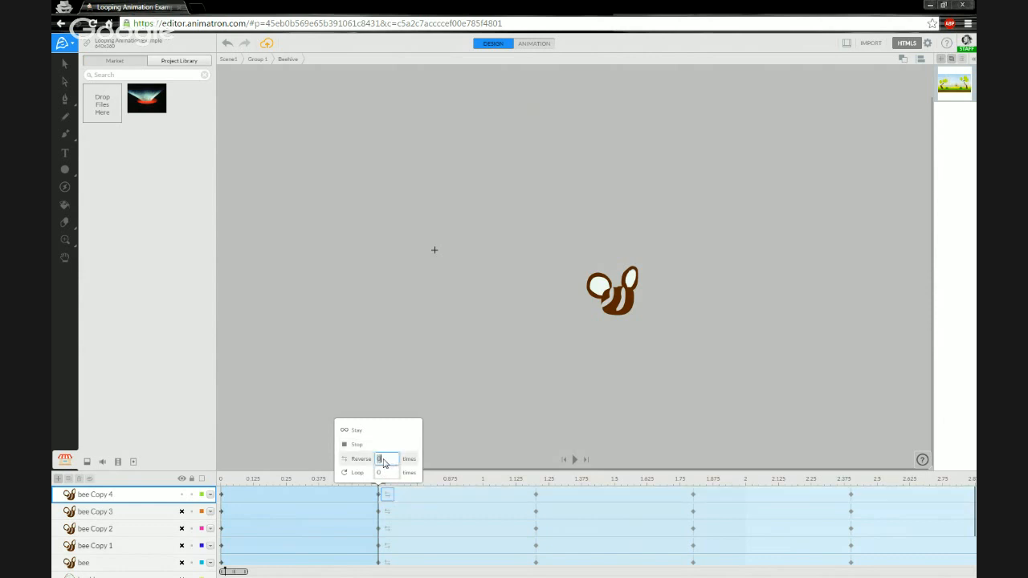
pyautogui.click(363, 462)
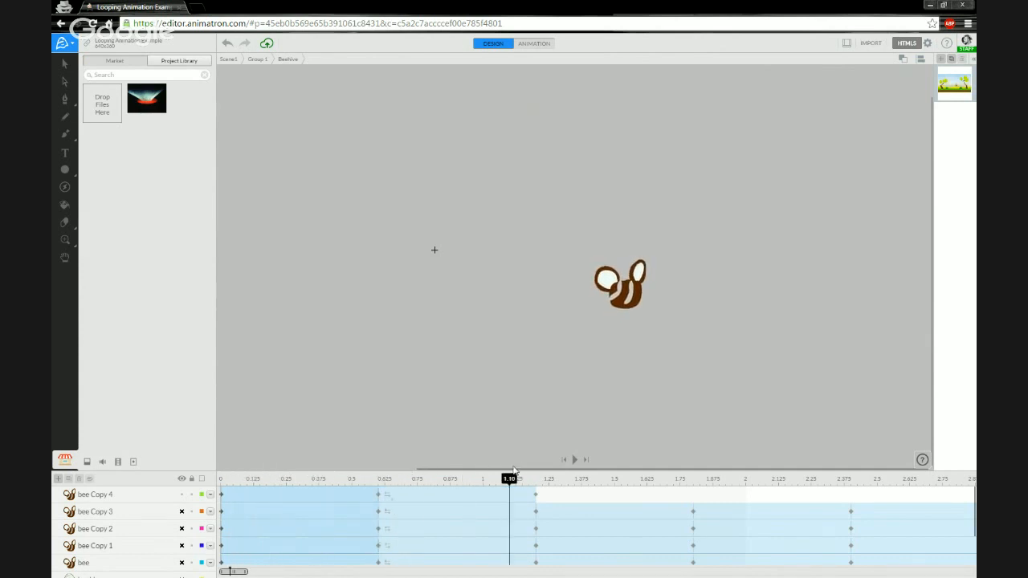
pyautogui.moveTo(513, 469); pyautogui.dragTo(568, 480)
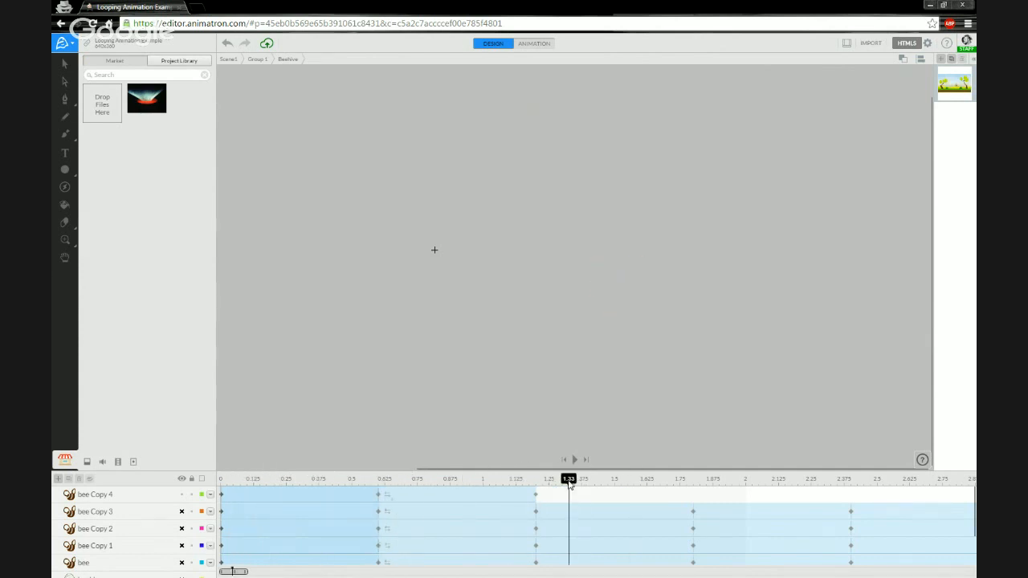
# Increase the bee Copy 4 Reverse count to 3 times and scrub its reversed motion after 0.60
pyautogui.click(387, 496)
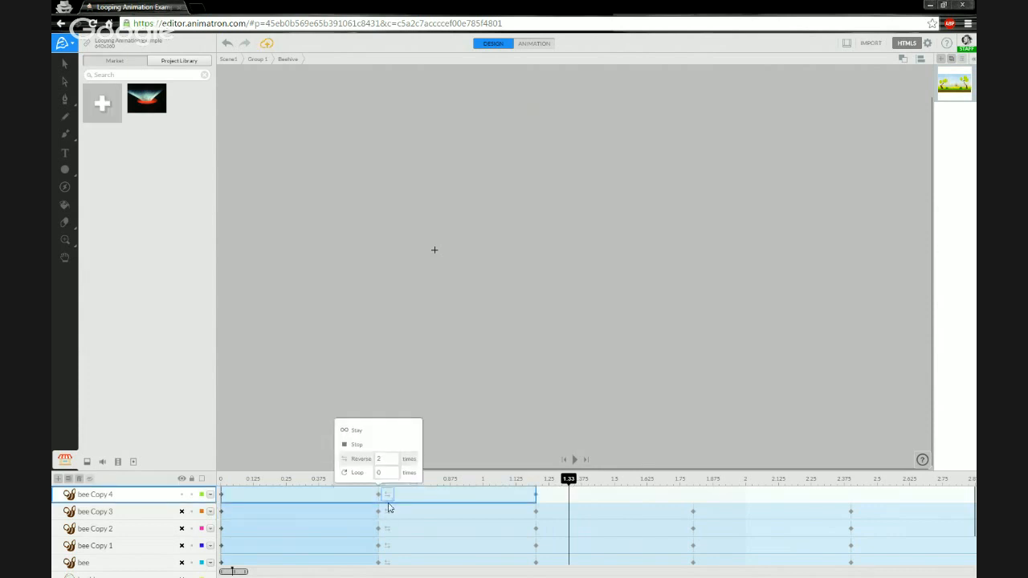
pyautogui.click(386, 461)
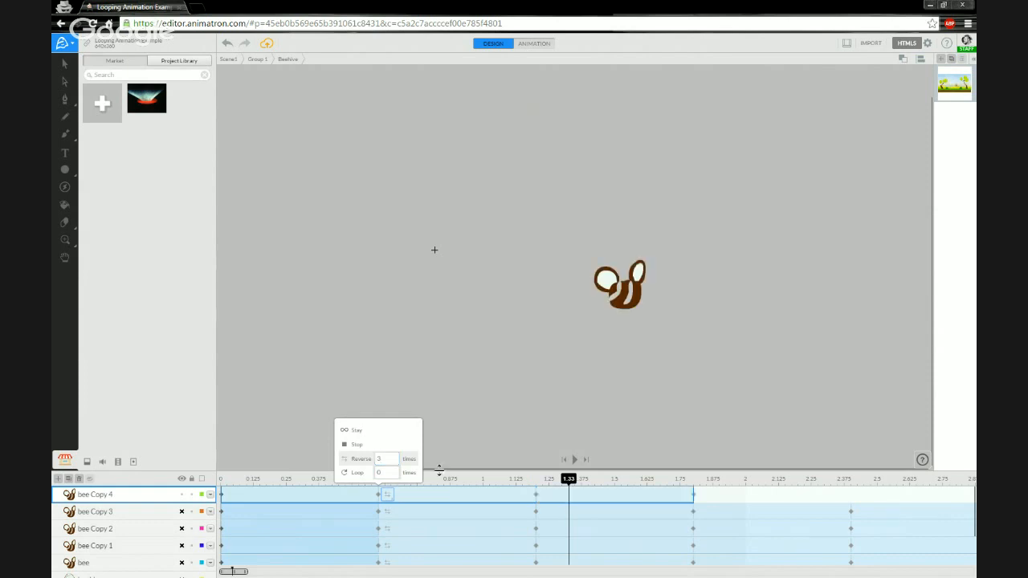
pyautogui.click(460, 485)
pyautogui.moveTo(450, 481); pyautogui.dragTo(379, 482)
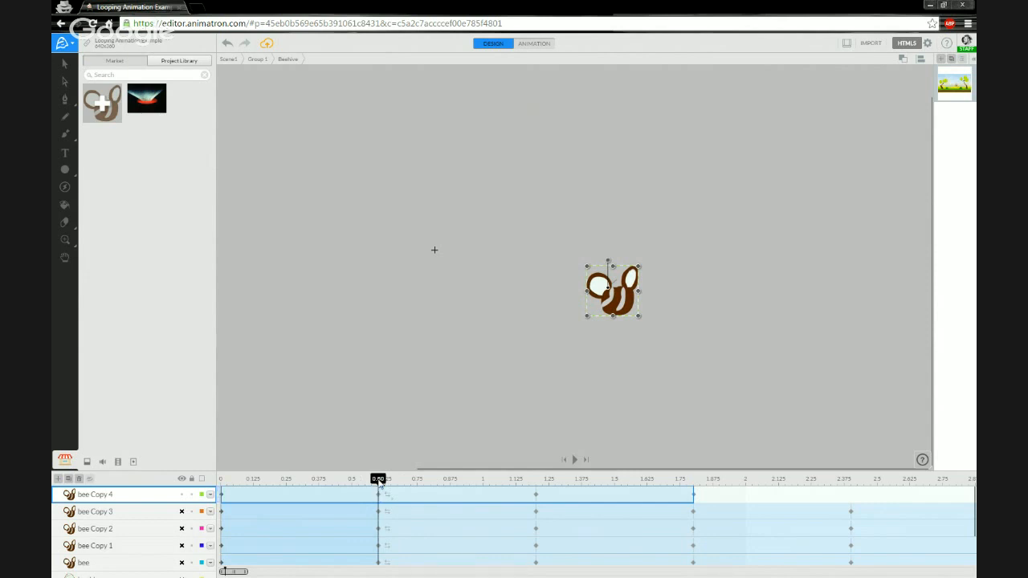
pyautogui.moveTo(379, 480); pyautogui.dragTo(449, 479)
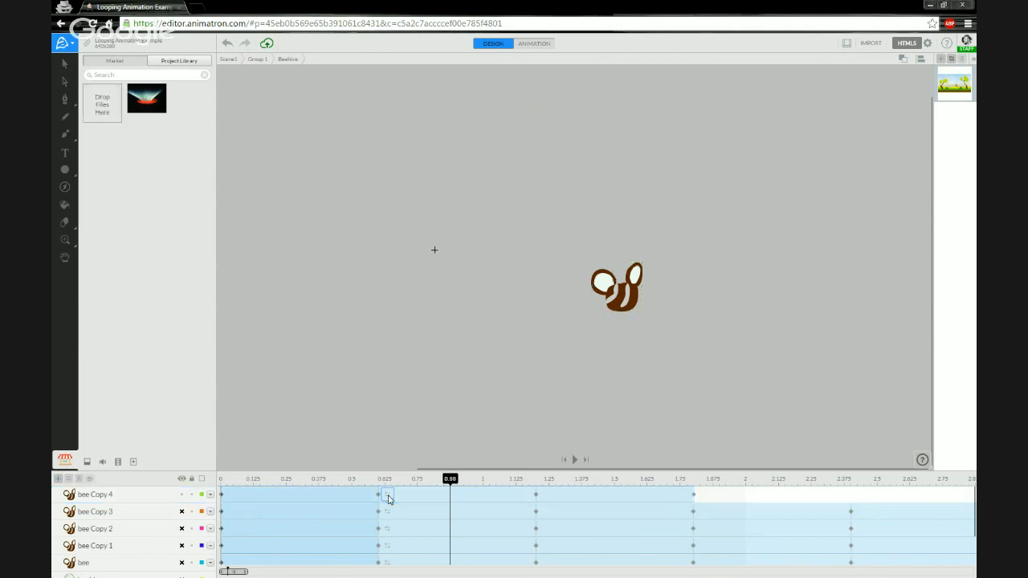
# Set the bee Copy 4 Reverse count to 0 times for endless reversing, scrub it, and return the playhead to 0
pyautogui.click(388, 496)
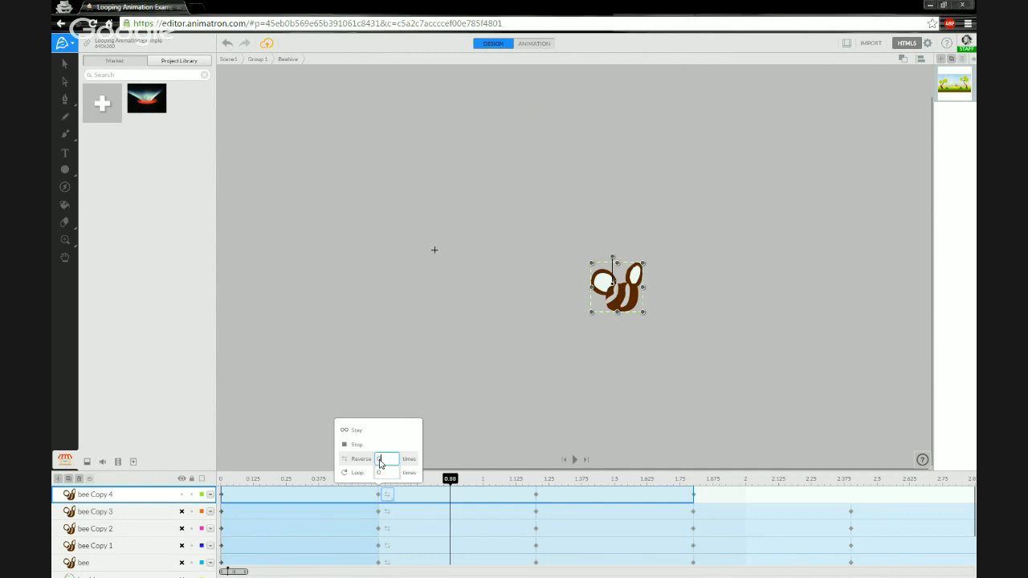
pyautogui.click(361, 464)
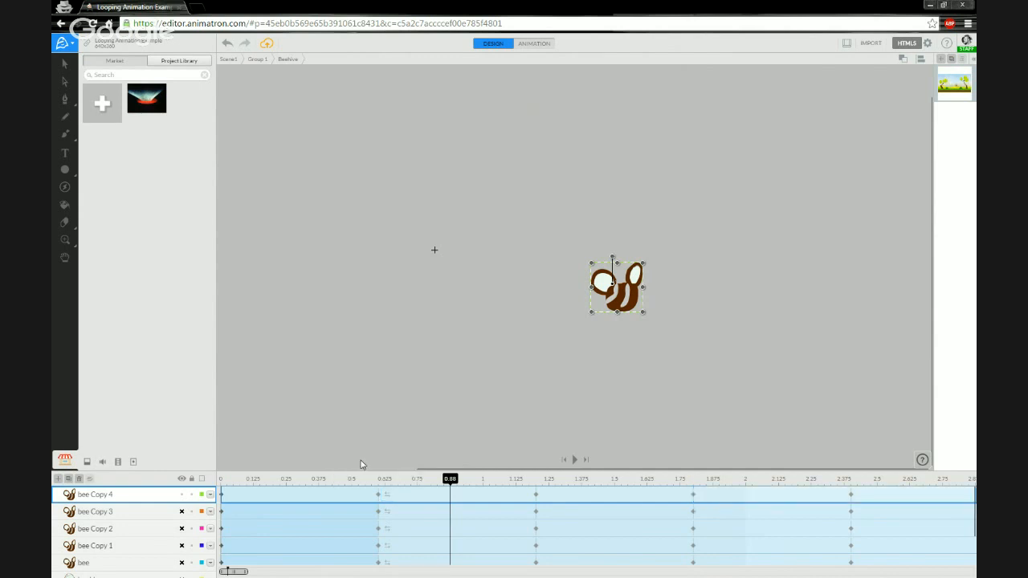
pyautogui.click(479, 476)
pyautogui.moveTo(480, 470); pyautogui.dragTo(210, 482)
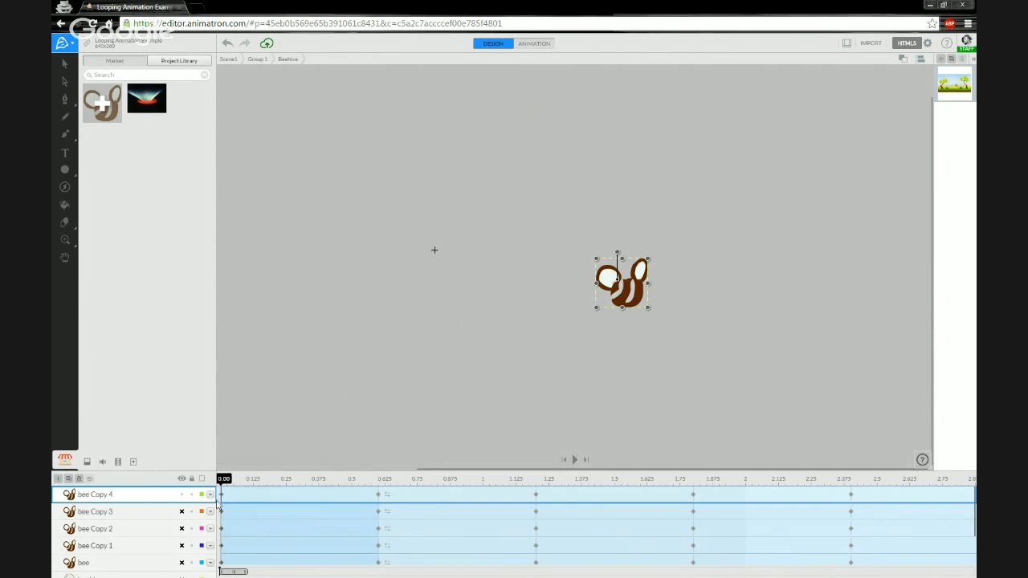
# Make the beehive layer visible and frame the whole hive together with the bee, leaving nothing selected
pyautogui.scroll(-1, 173, 541)
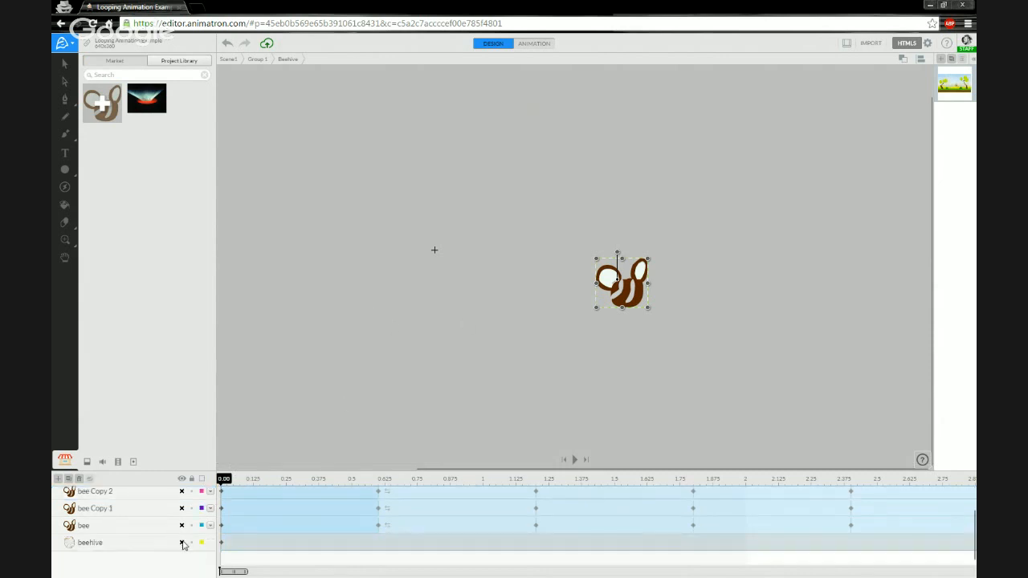
pyautogui.click(182, 542)
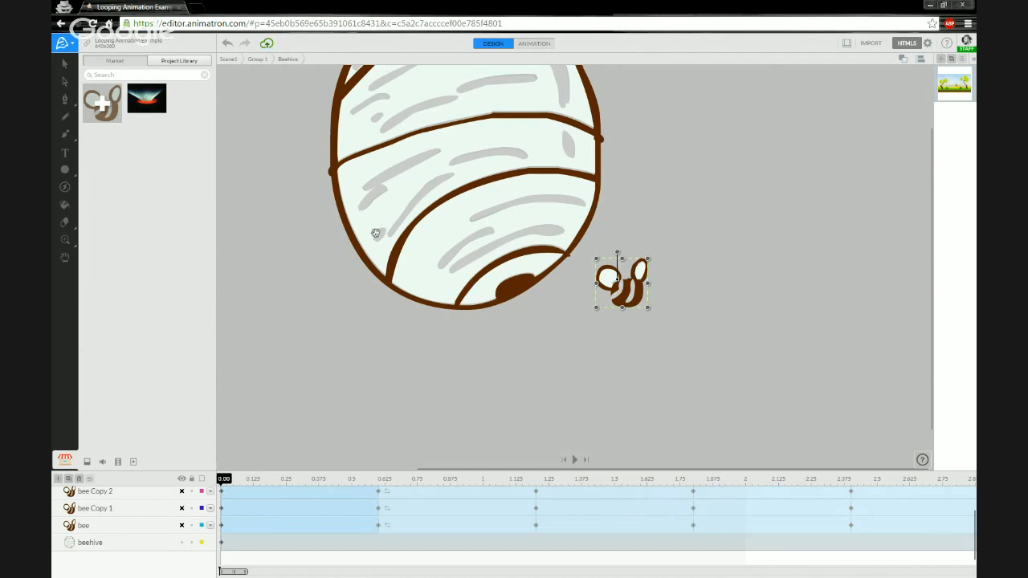
pyautogui.moveTo(362, 202); pyautogui.dragTo(404, 357)
pyautogui.moveTo(452, 324); pyautogui.dragTo(452, 318)
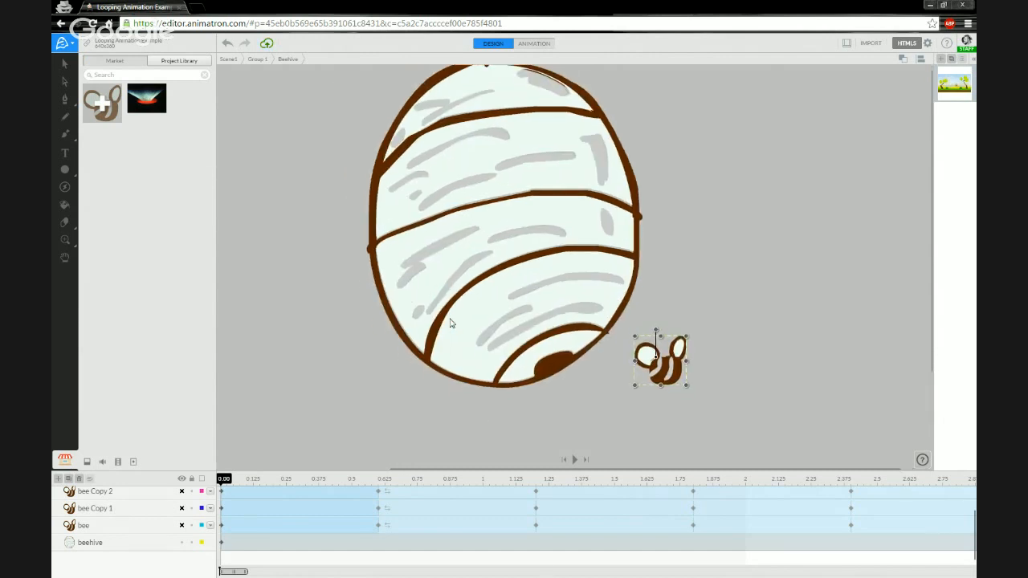
pyautogui.click(475, 309)
pyautogui.scroll(-2, 475, 309)
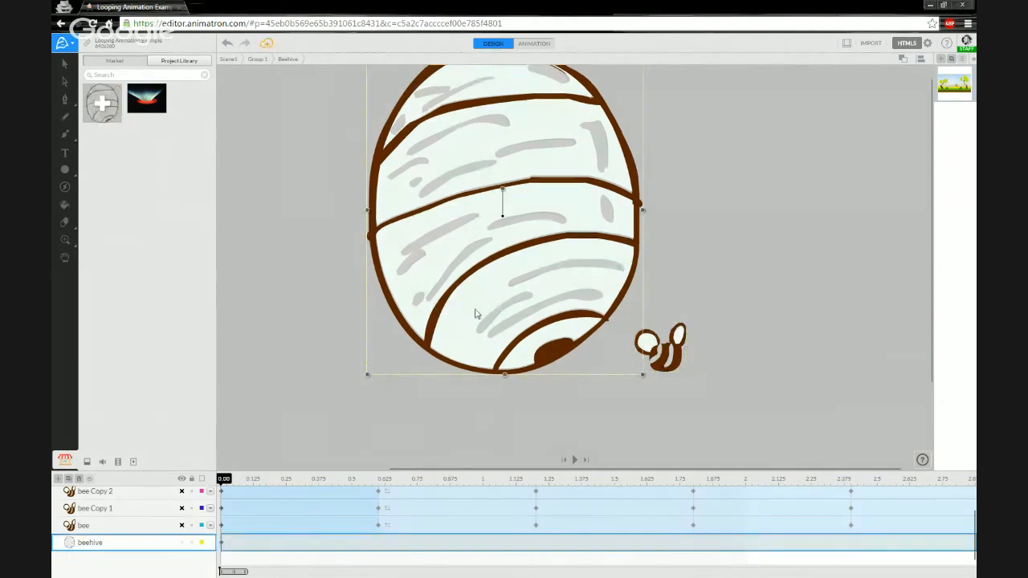
pyautogui.scroll(3, 475, 309)
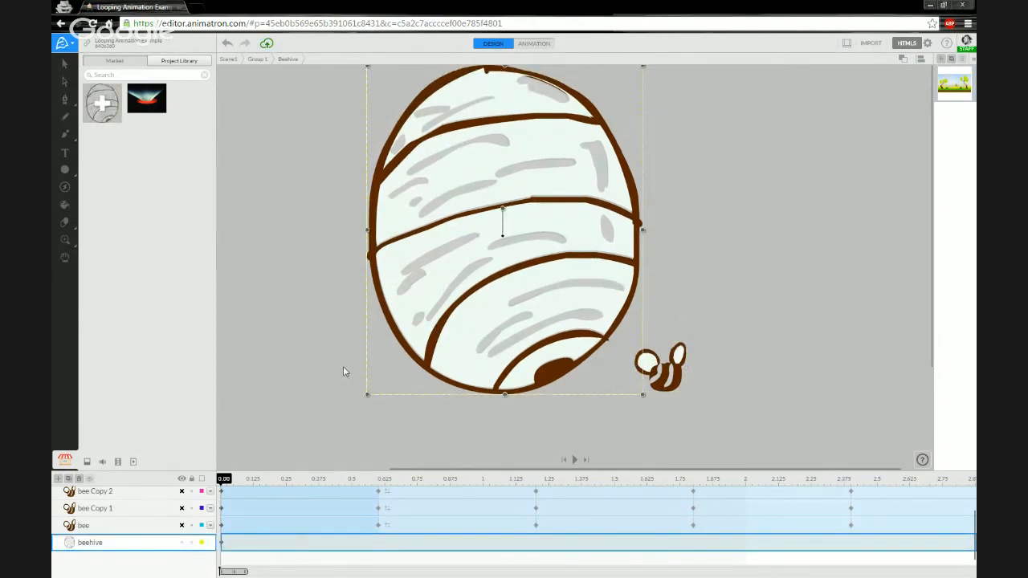
pyautogui.scroll(-3, 343, 370)
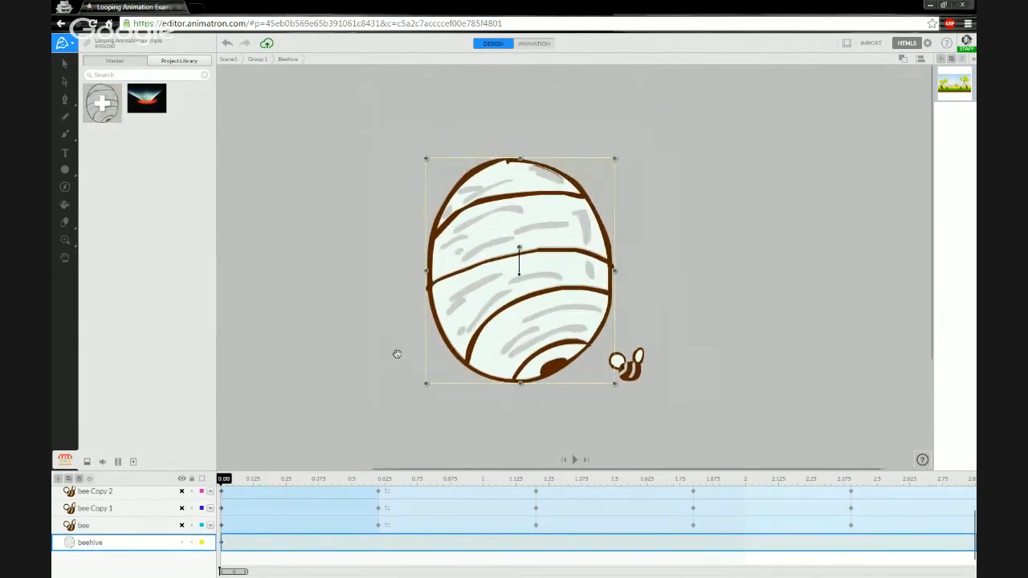
pyautogui.click(298, 302)
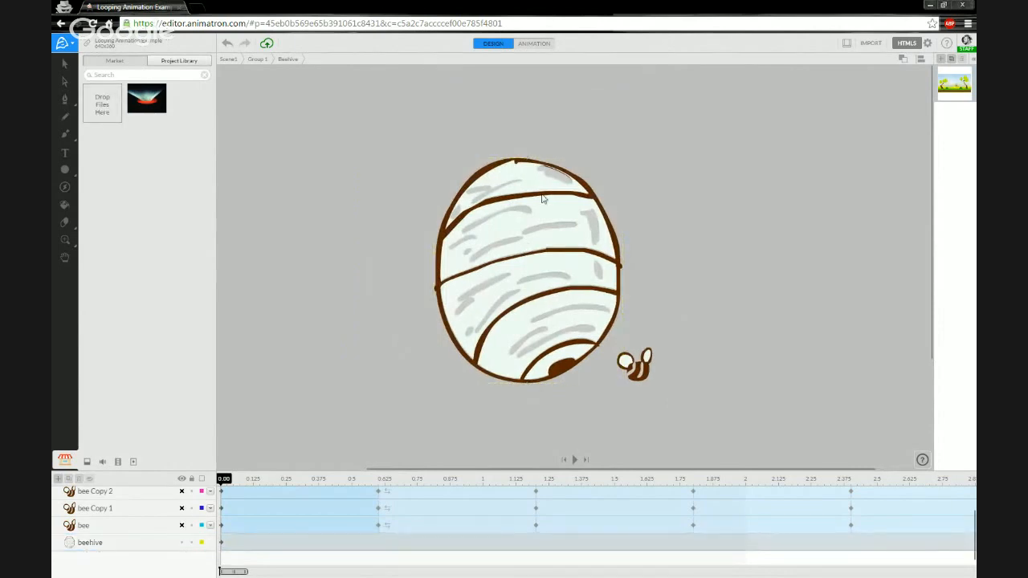
# Lock the beehive, bee, bee Copy 1, bee Copy 2 and bee Copy 3 layers
pyautogui.click(192, 543)
pyautogui.scroll(3, 189, 526)
pyautogui.scroll(-3, 191, 526)
pyautogui.scroll(3, 189, 514)
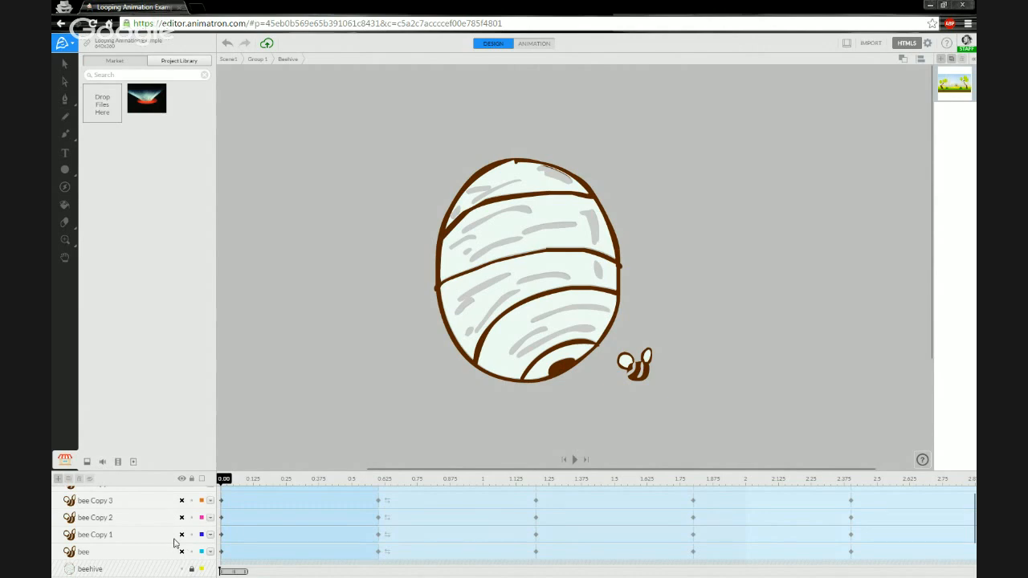
pyautogui.click(192, 551)
pyautogui.click(192, 534)
pyautogui.click(192, 517)
pyautogui.click(193, 500)
pyautogui.scroll(1, 158, 539)
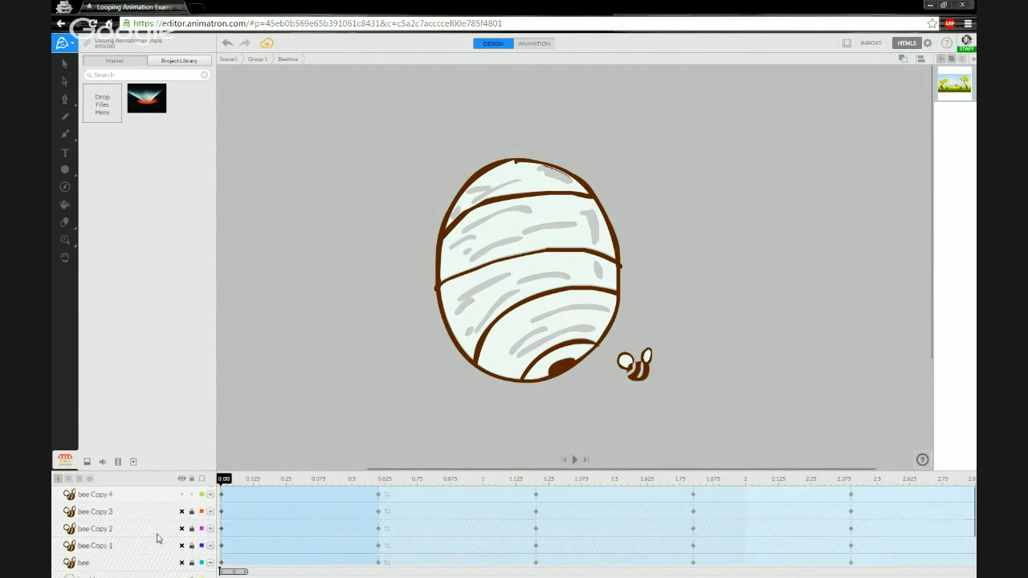
# Duplicate the bee Copy 4 layer, hide and lock the original, and clear the selection
pyautogui.click(134, 499)
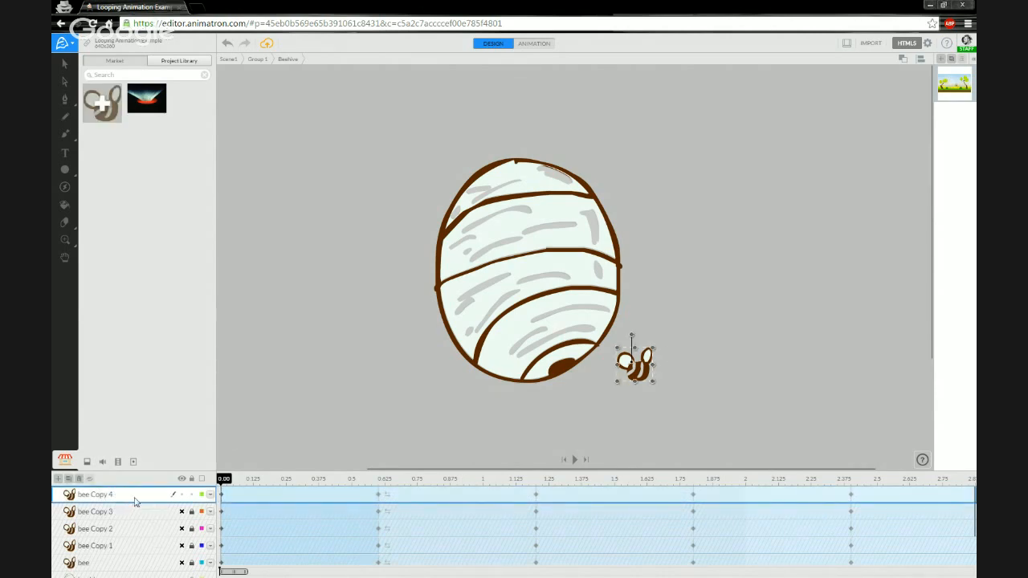
pyautogui.click(69, 479)
pyautogui.click(191, 512)
pyautogui.click(629, 403)
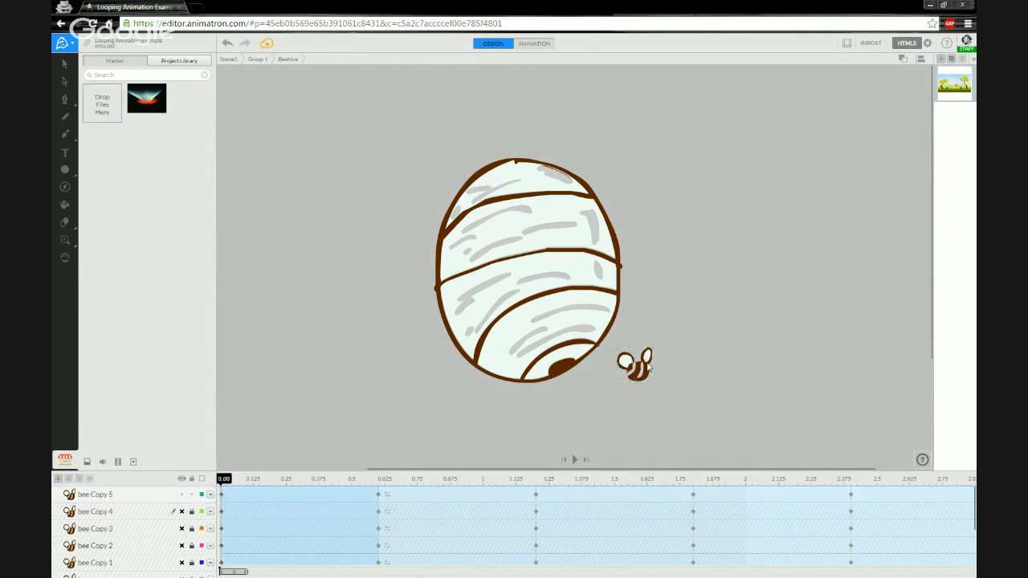
# Reposition the bee of the bee Copy 5 layer just outside the hive's lower-right side at time 0
pyautogui.moveTo(649, 366); pyautogui.dragTo(659, 332)
pyautogui.click(535, 341)
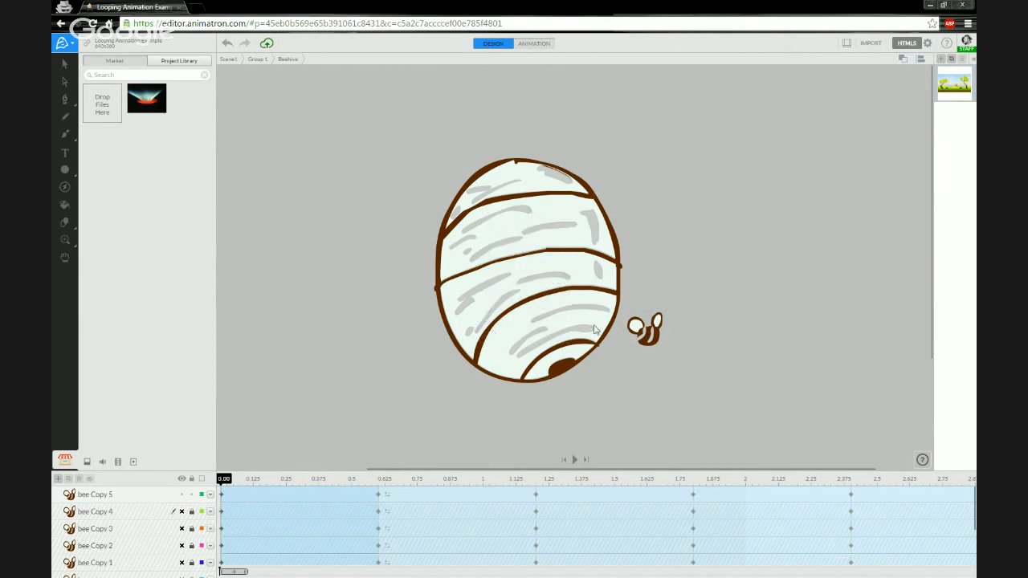
pyautogui.moveTo(646, 331); pyautogui.dragTo(655, 356)
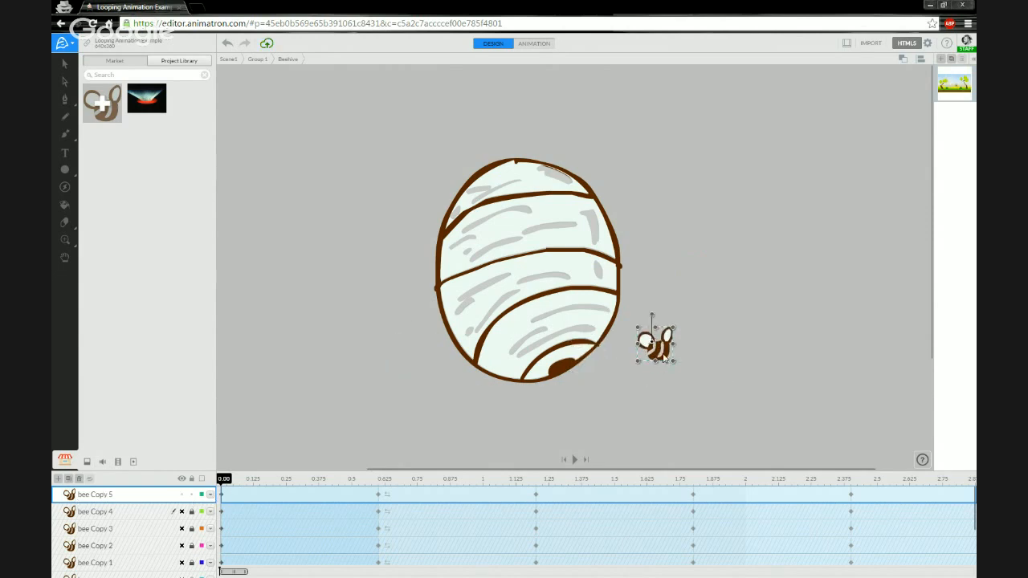
pyautogui.moveTo(658, 362)
pyautogui.mouseDown()
pyautogui.moveTo(676, 274)
pyautogui.moveTo(659, 346)
pyautogui.mouseUp()
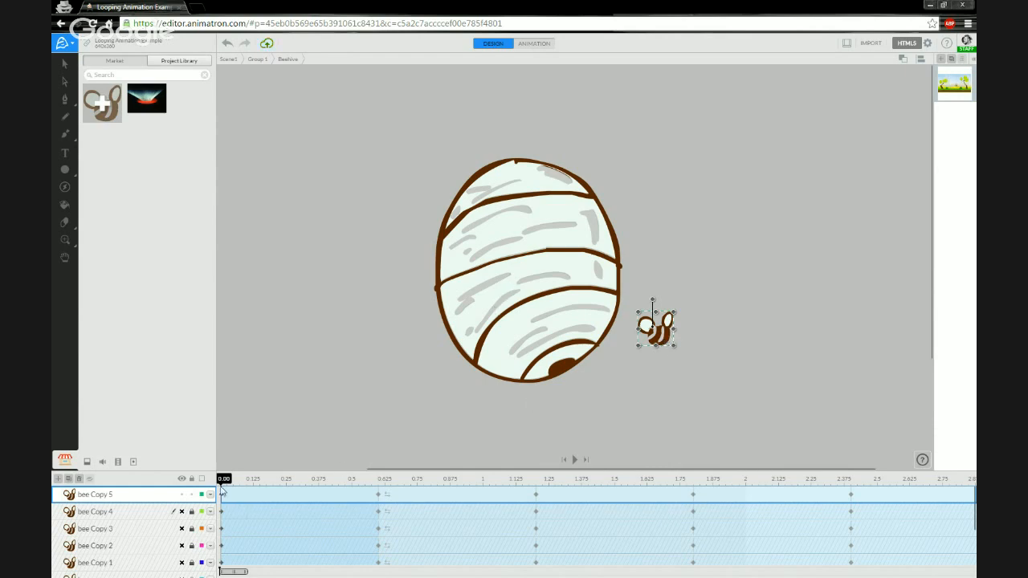
# Set the end action of bee Copy 5 to Stay at its 0.60 keyframe and scrub around that point
pyautogui.click(377, 494)
pyautogui.click(377, 494)
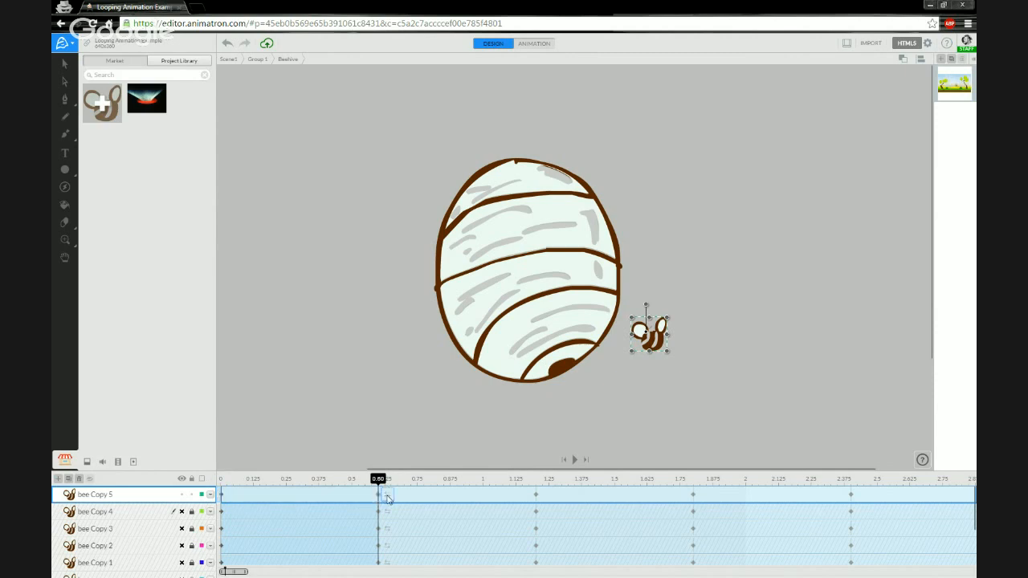
pyautogui.click(387, 497)
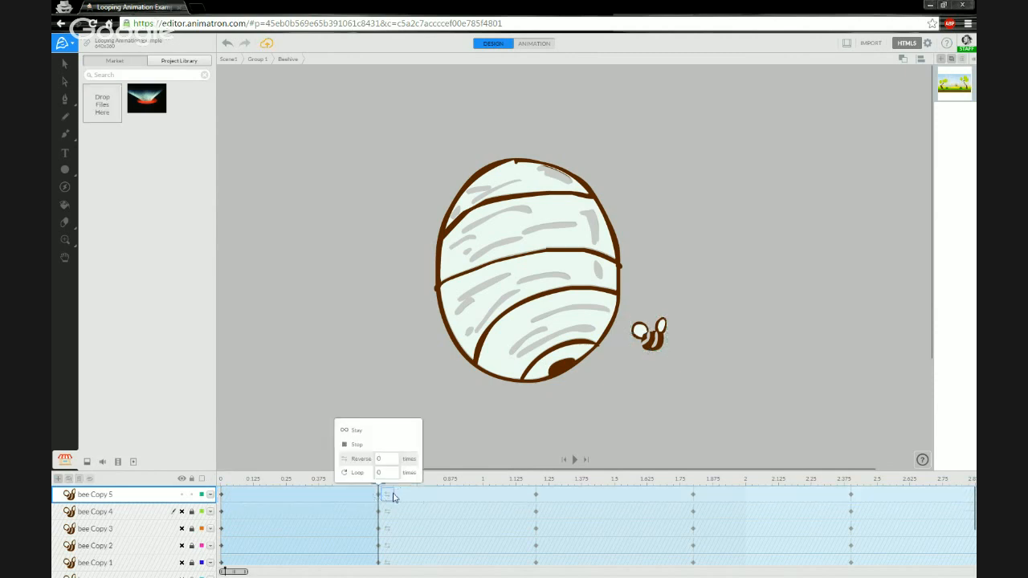
pyautogui.click(358, 434)
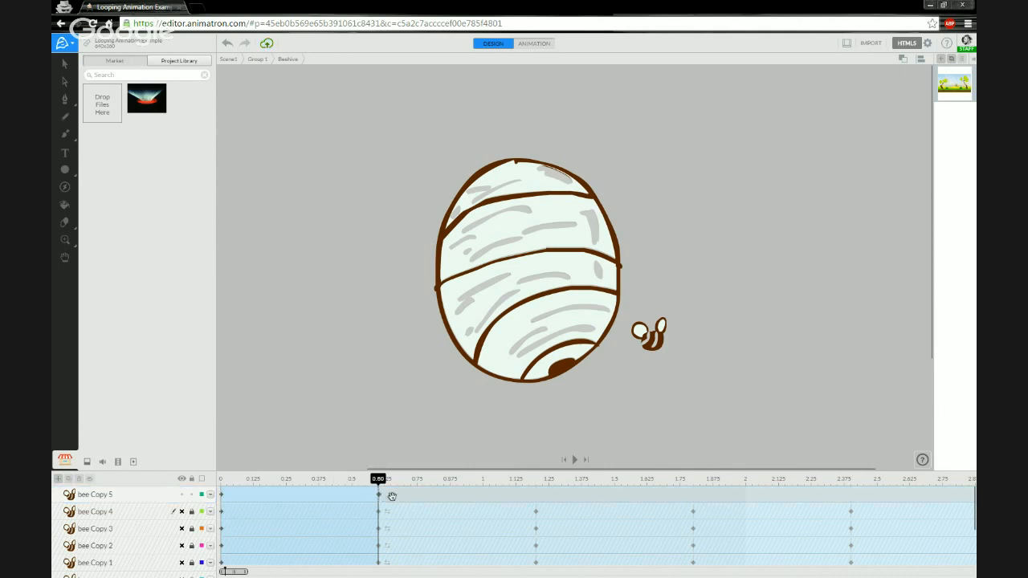
pyautogui.moveTo(380, 483)
pyautogui.mouseDown()
pyautogui.moveTo(252, 481)
pyautogui.moveTo(377, 481)
pyautogui.mouseUp()
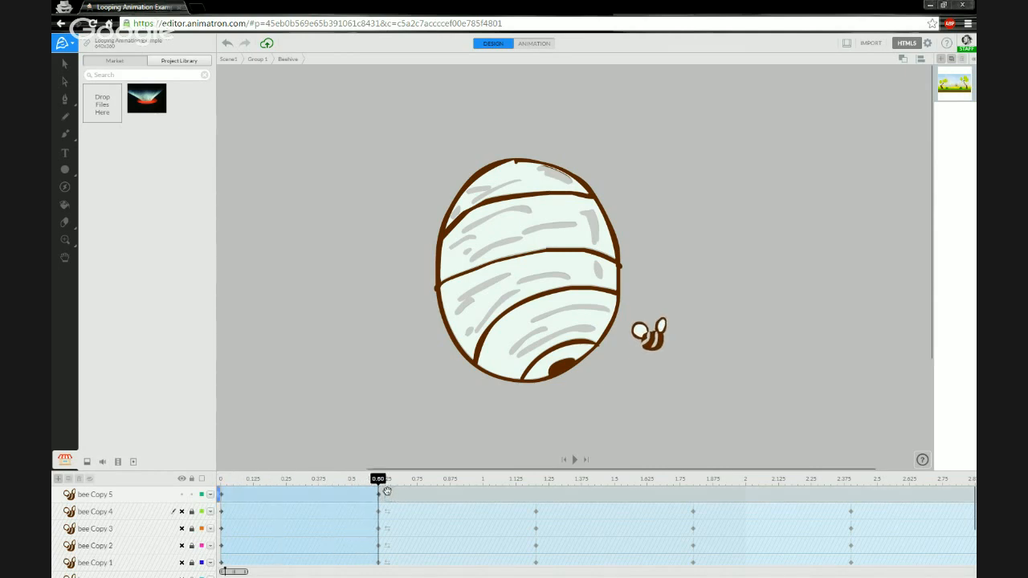
pyautogui.moveTo(379, 481)
pyautogui.mouseDown()
pyautogui.moveTo(867, 480)
pyautogui.moveTo(390, 481)
pyautogui.moveTo(394, 495)
pyautogui.mouseUp()
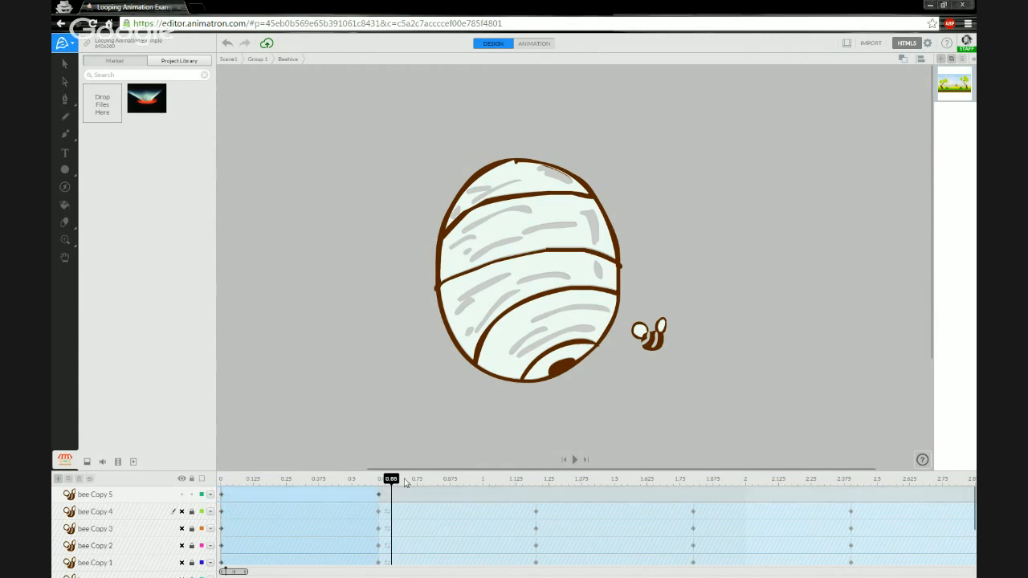
pyautogui.moveTo(391, 481)
pyautogui.mouseDown()
pyautogui.moveTo(382, 482)
pyautogui.moveTo(905, 481)
pyautogui.moveTo(404, 482)
pyautogui.moveTo(894, 482)
pyautogui.moveTo(441, 472)
pyautogui.moveTo(366, 481)
pyautogui.moveTo(380, 483)
pyautogui.mouseUp()
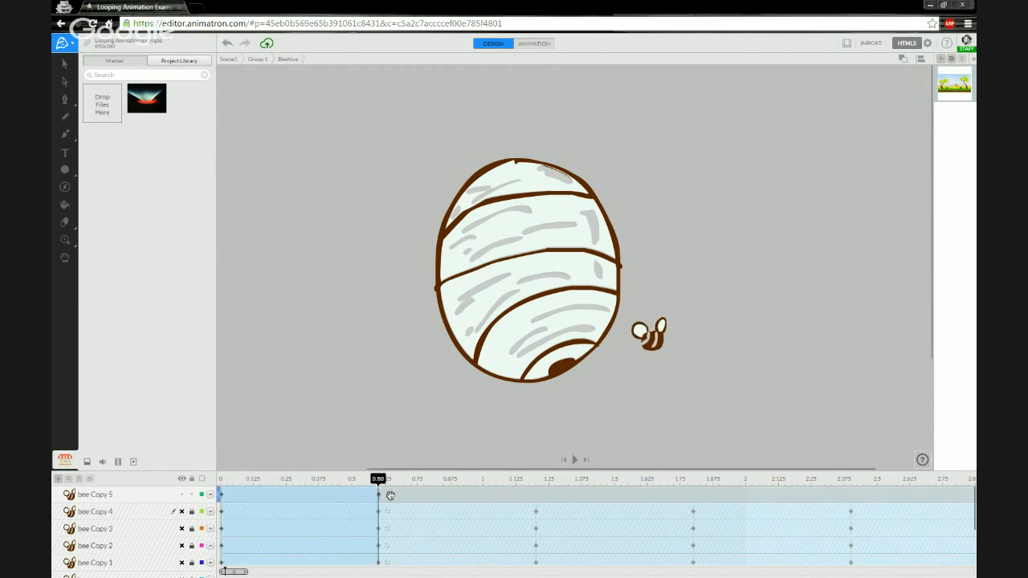
# Switch to Animation mode and keyframe bee Copy 5 to the hive's left at 0.40 and to its upper right at 0.20
pyautogui.click(377, 494)
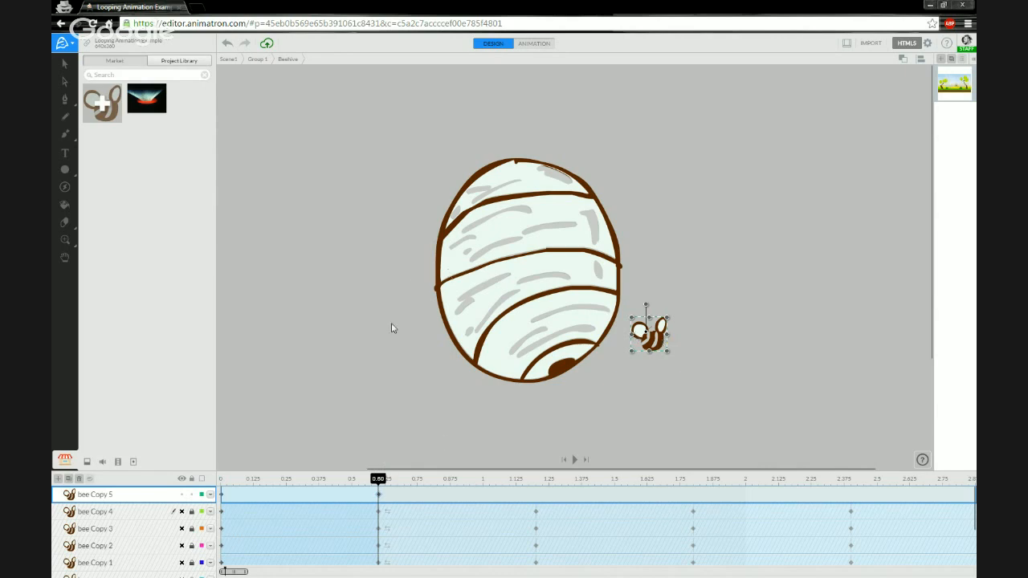
pyautogui.click(533, 46)
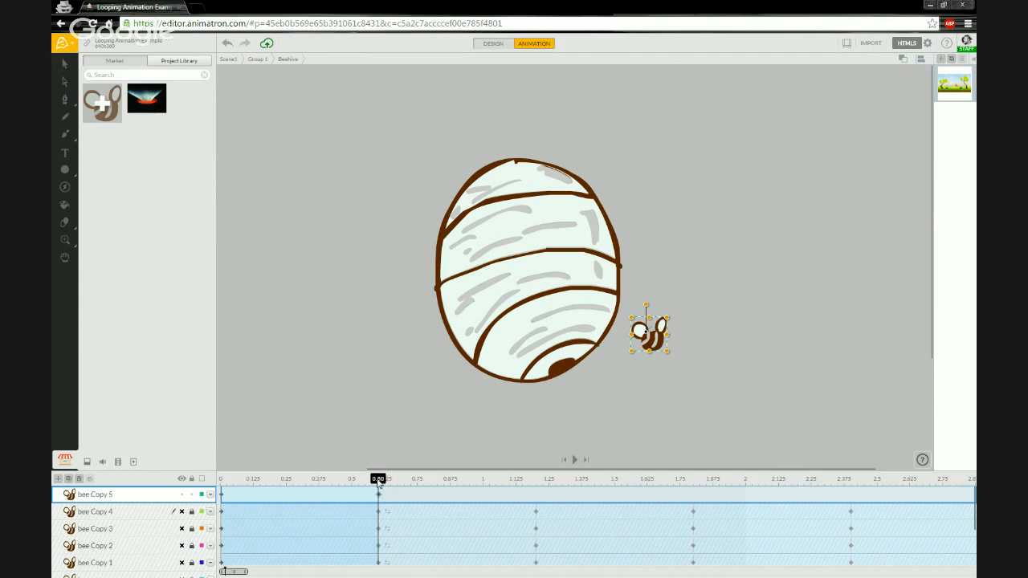
pyautogui.moveTo(378, 480); pyautogui.dragTo(326, 480)
pyautogui.moveTo(651, 345); pyautogui.dragTo(415, 318)
pyautogui.moveTo(326, 480); pyautogui.dragTo(273, 482)
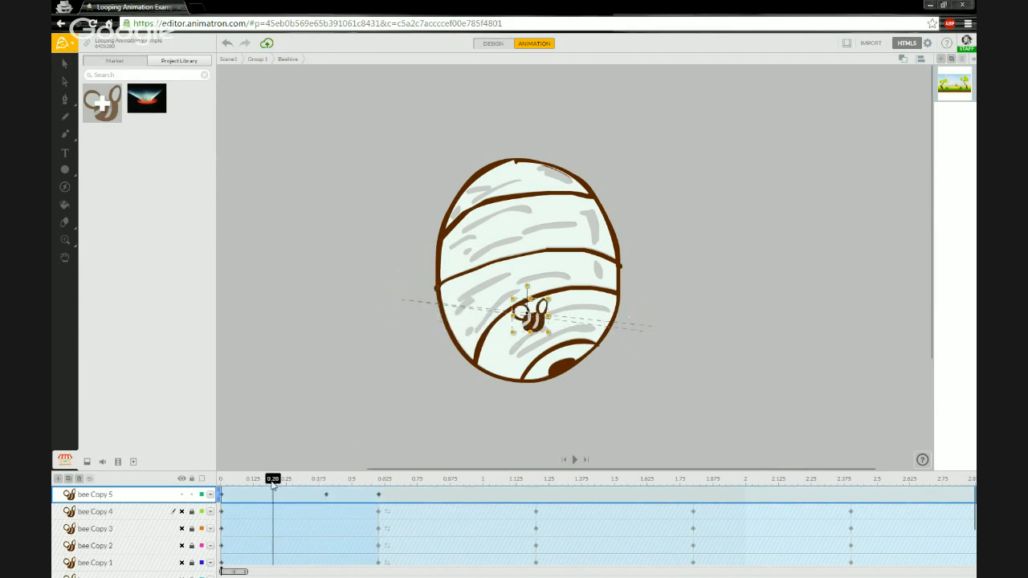
pyautogui.moveTo(534, 326); pyautogui.dragTo(635, 205)
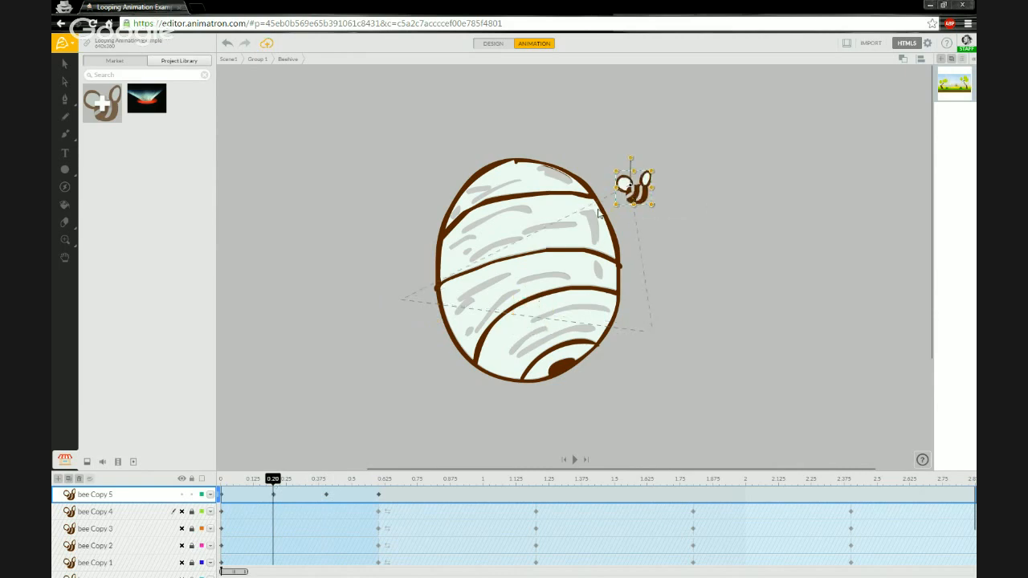
# Compare the bee Copy 5 positions at 0 and 0.60, and play the animation between them
pyautogui.moveTo(273, 482); pyautogui.dragTo(377, 479)
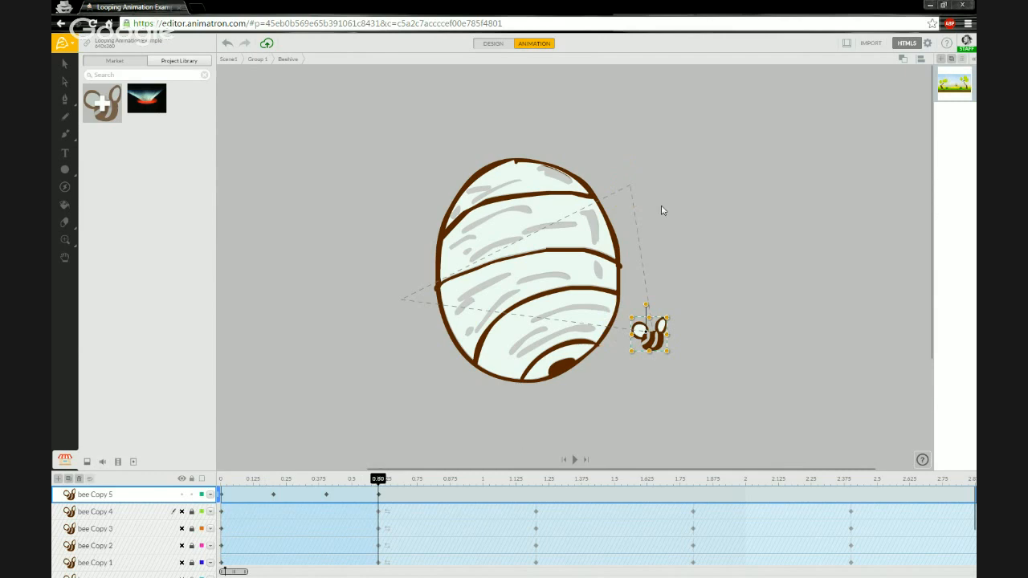
pyautogui.click(223, 482)
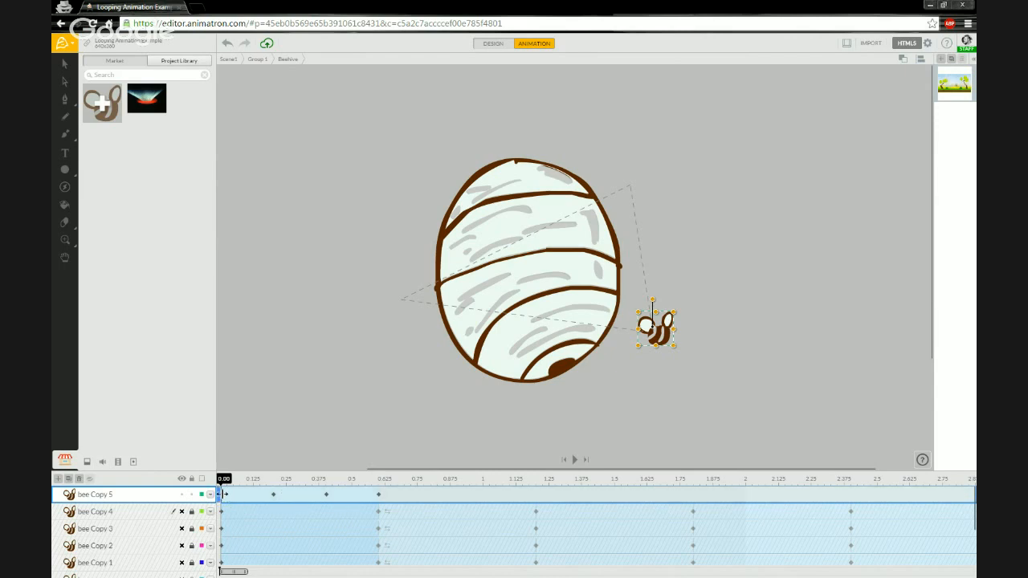
pyautogui.click(380, 482)
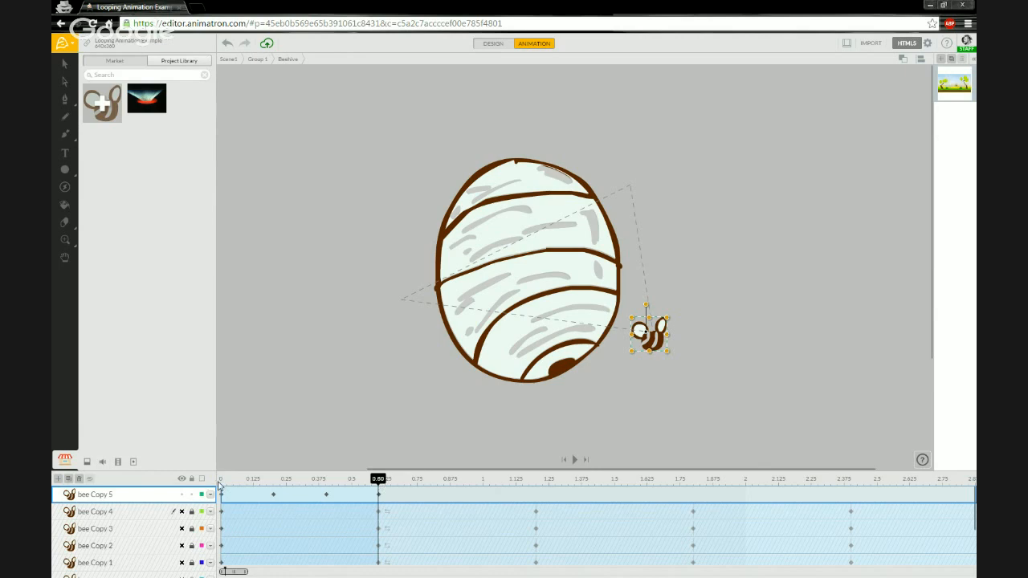
pyautogui.click(223, 483)
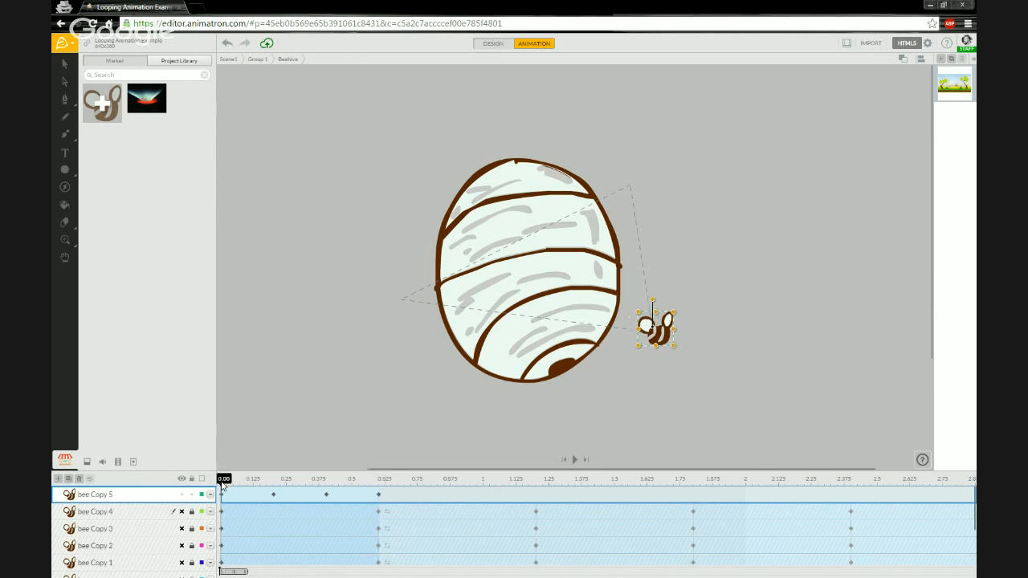
pyautogui.click(380, 482)
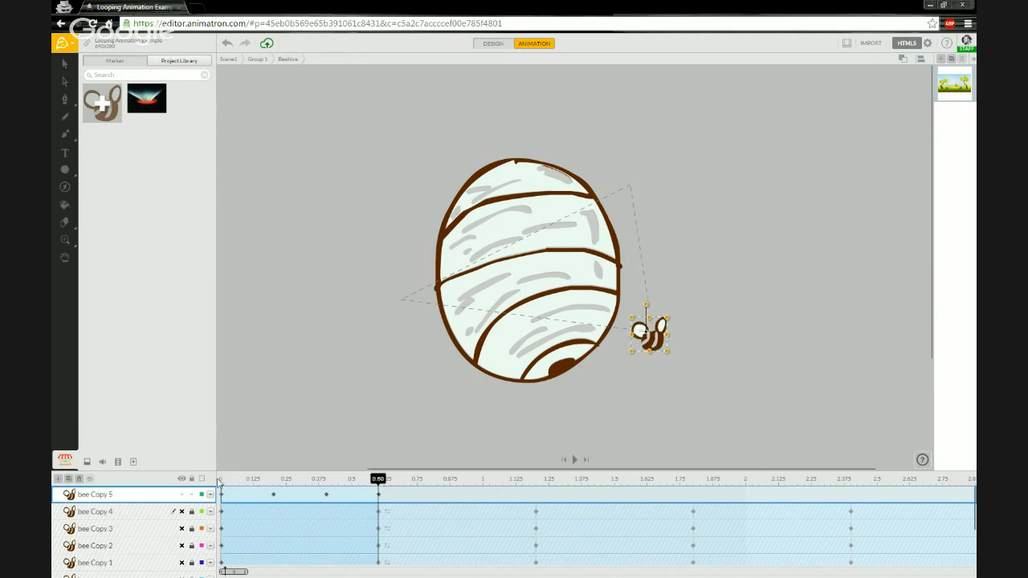
pyautogui.click(222, 482)
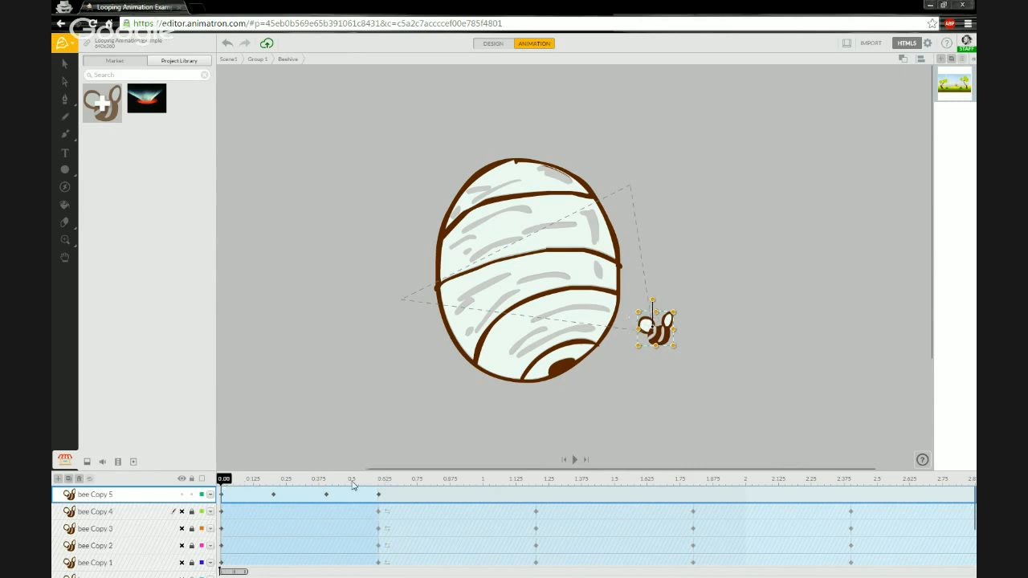
pyautogui.click(380, 482)
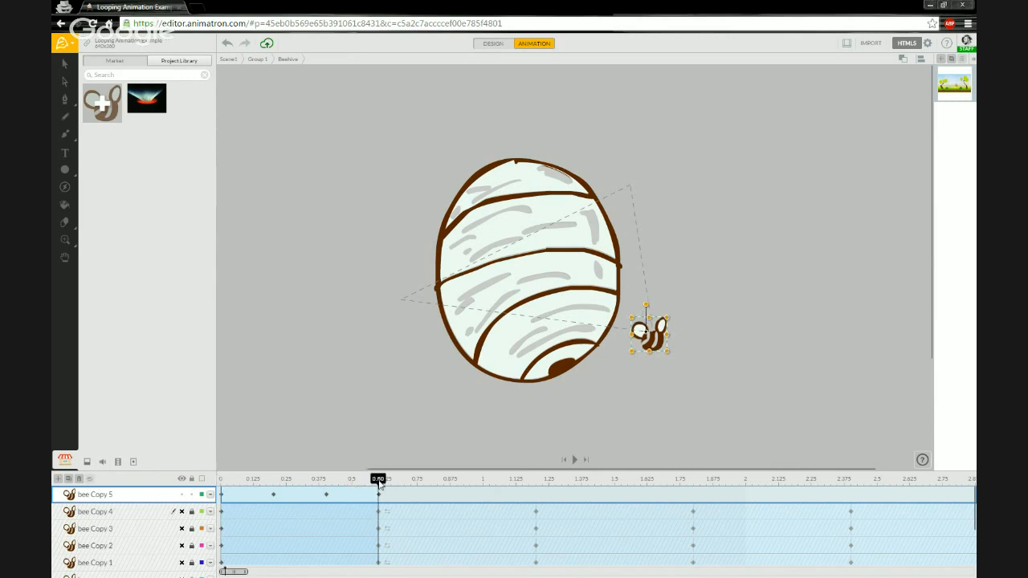
pyautogui.click(223, 482)
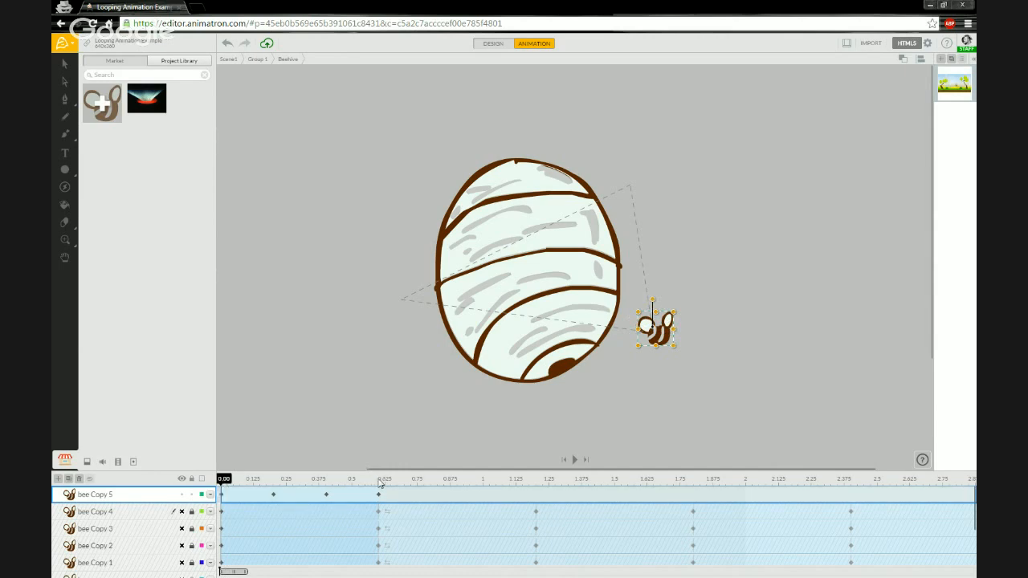
pyautogui.press('space')
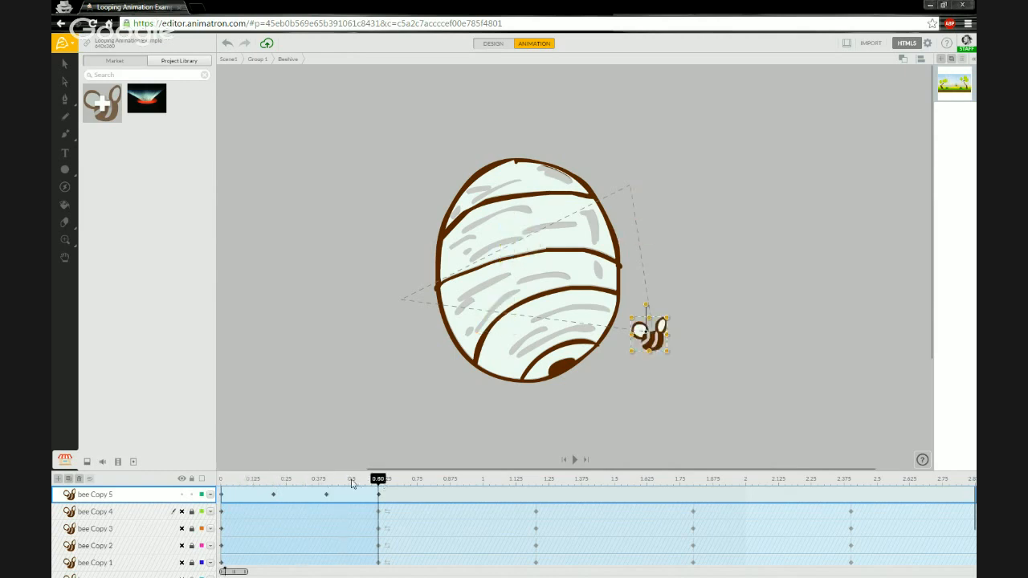
pyautogui.press('space')
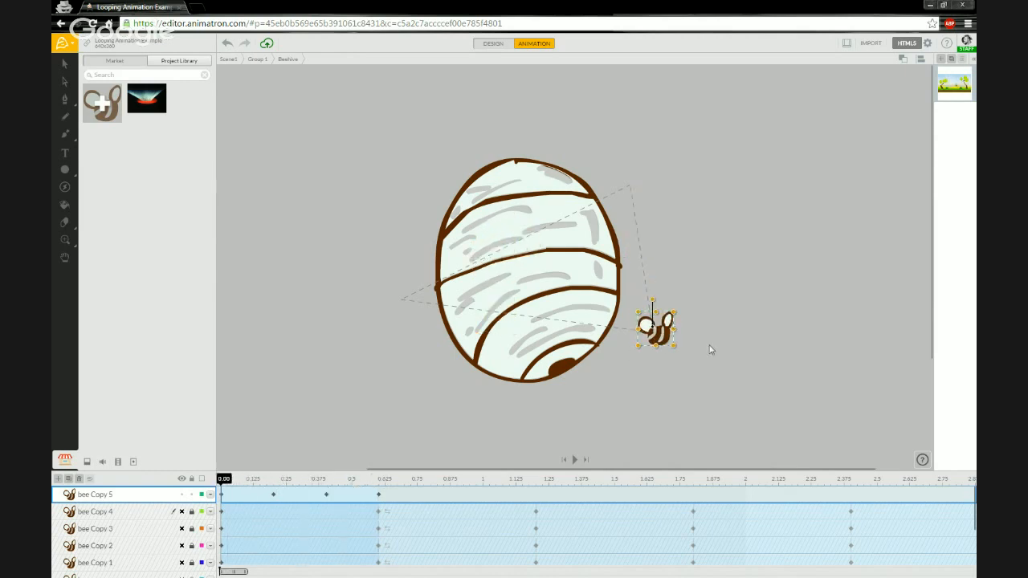
# Move bee Copy 5 below the hive's opening at 0.60 and set that keyframe's end action to Loop with 0 times
pyautogui.click(378, 478)
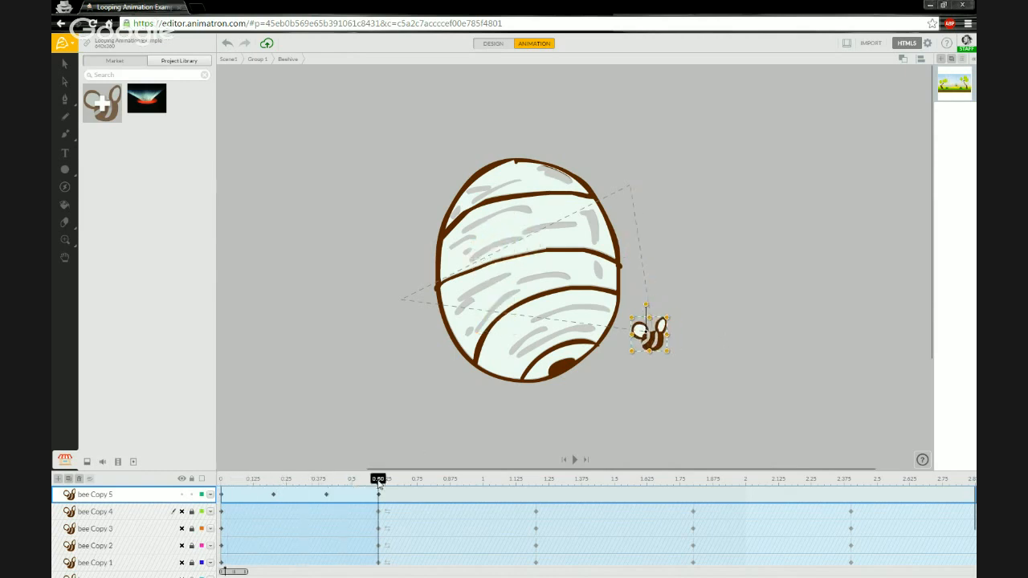
pyautogui.moveTo(636, 353); pyautogui.dragTo(597, 431)
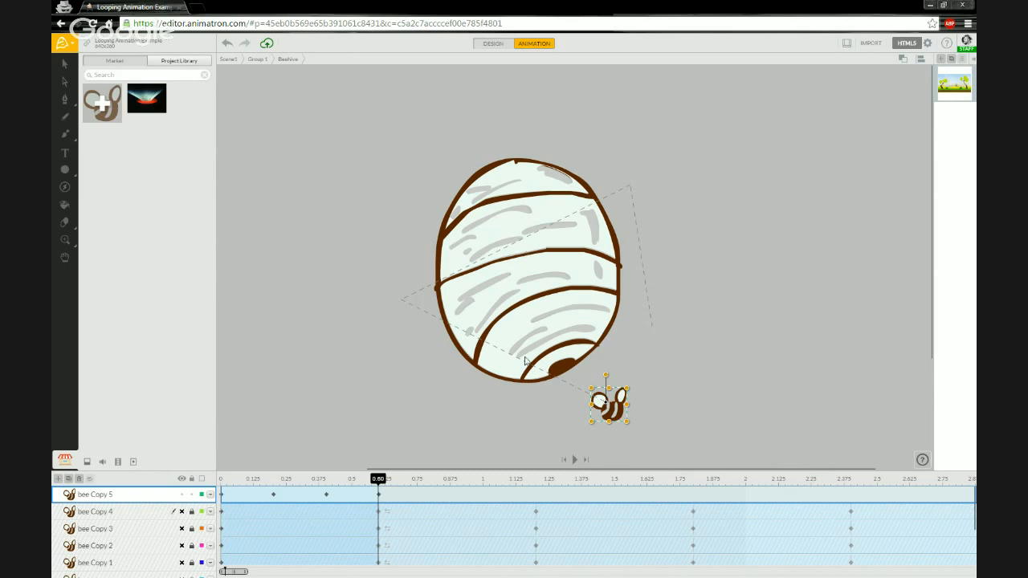
pyautogui.rightClick(380, 497)
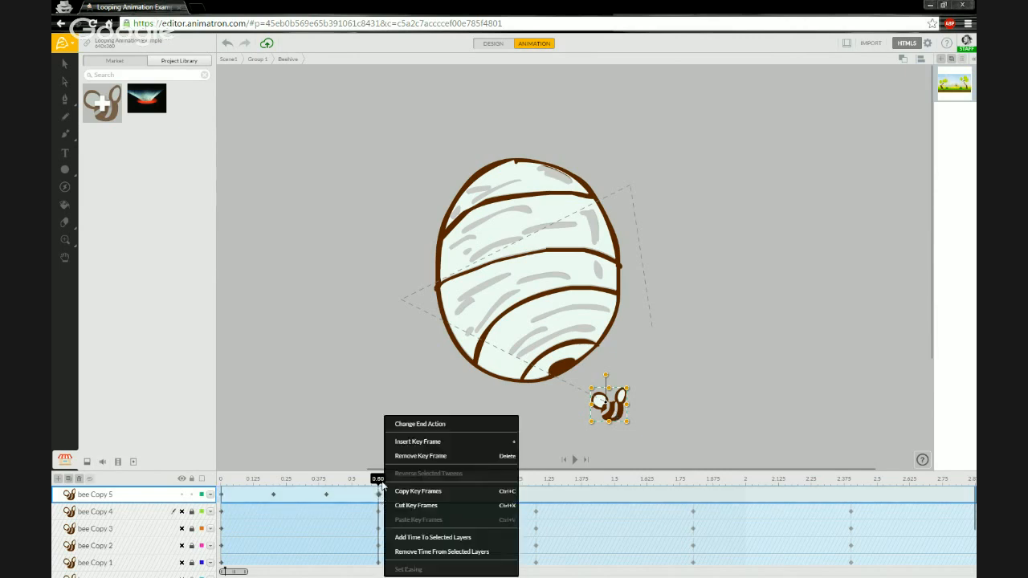
pyautogui.click(427, 431)
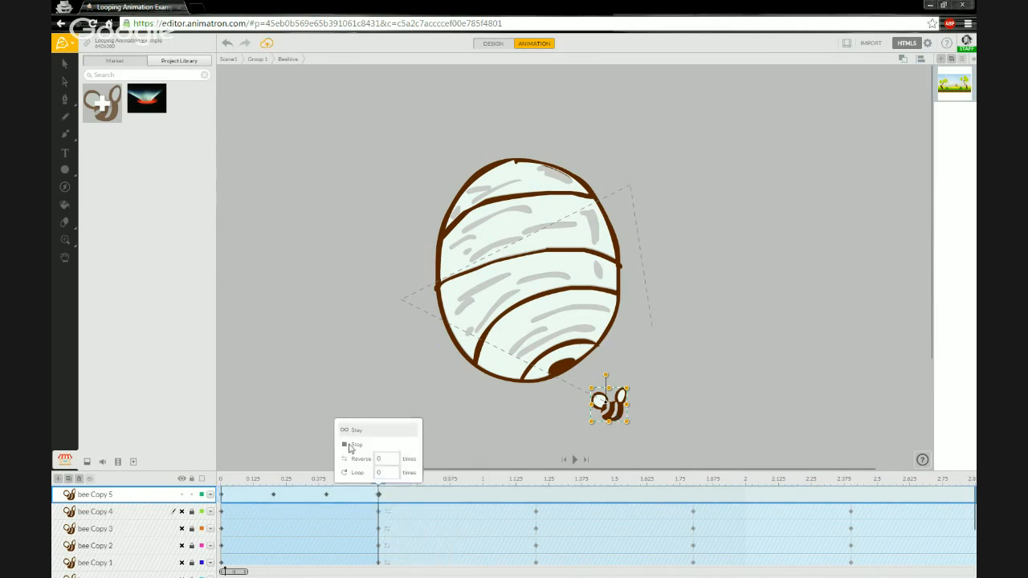
pyautogui.click(353, 472)
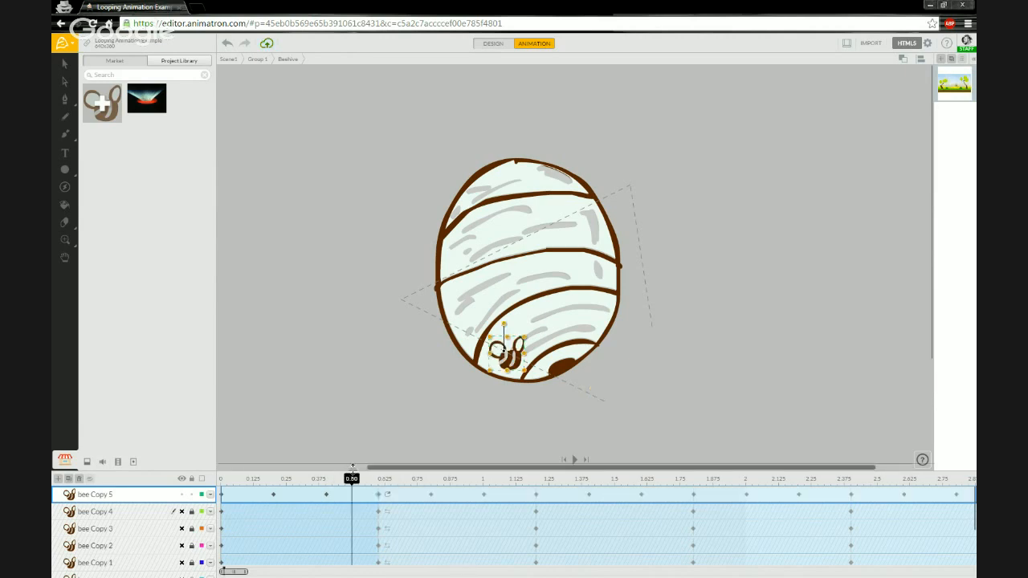
# Play the looping bee from time 0 and check its pose at the 0.60 loop point
pyautogui.click(221, 481)
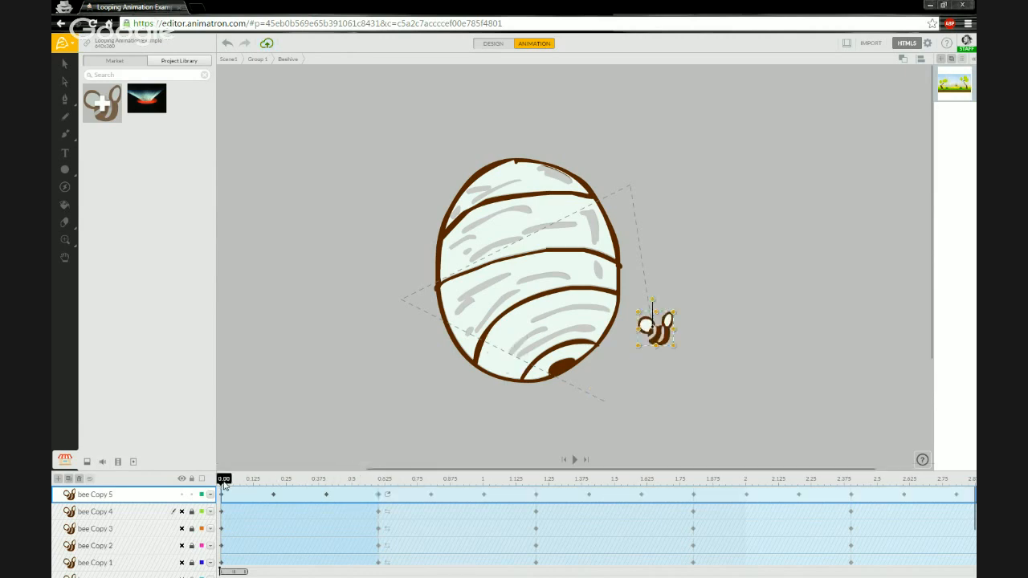
pyautogui.press('space')
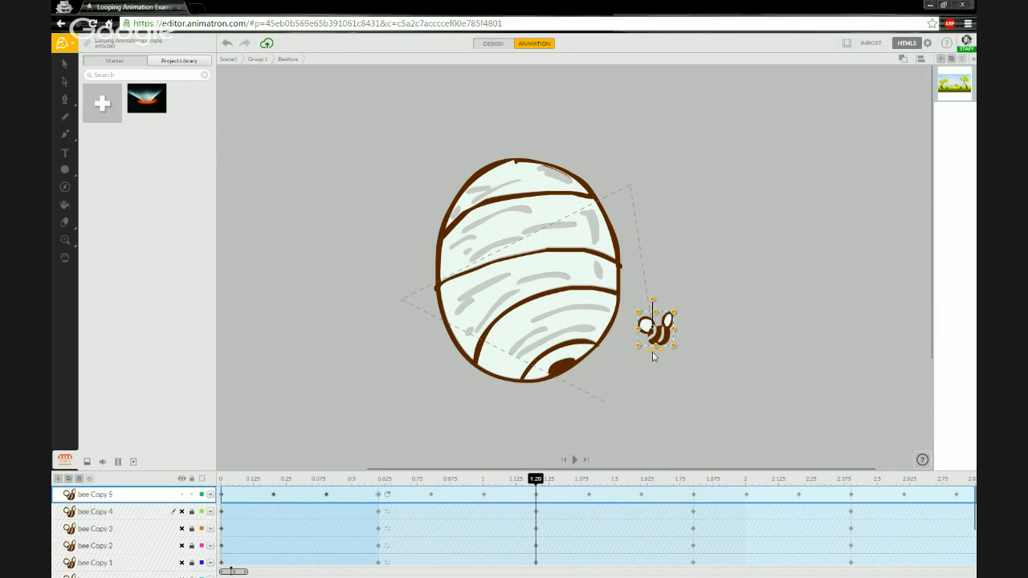
pyautogui.click(379, 481)
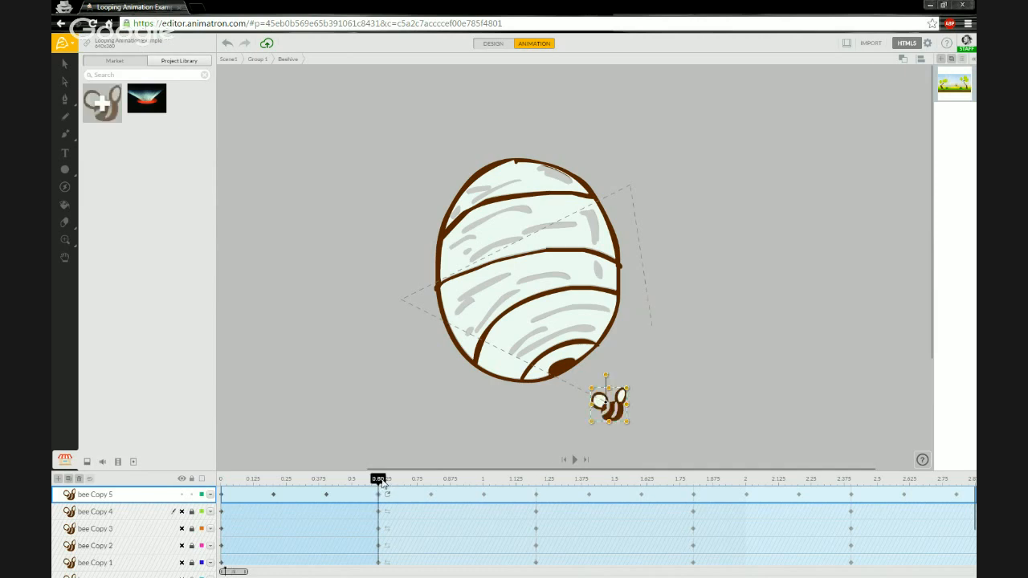
# Copy the bee Copy 5 keyframe at 0 onto the 0.60 keyframe so the loop ends at its starting position
pyautogui.click(221, 494)
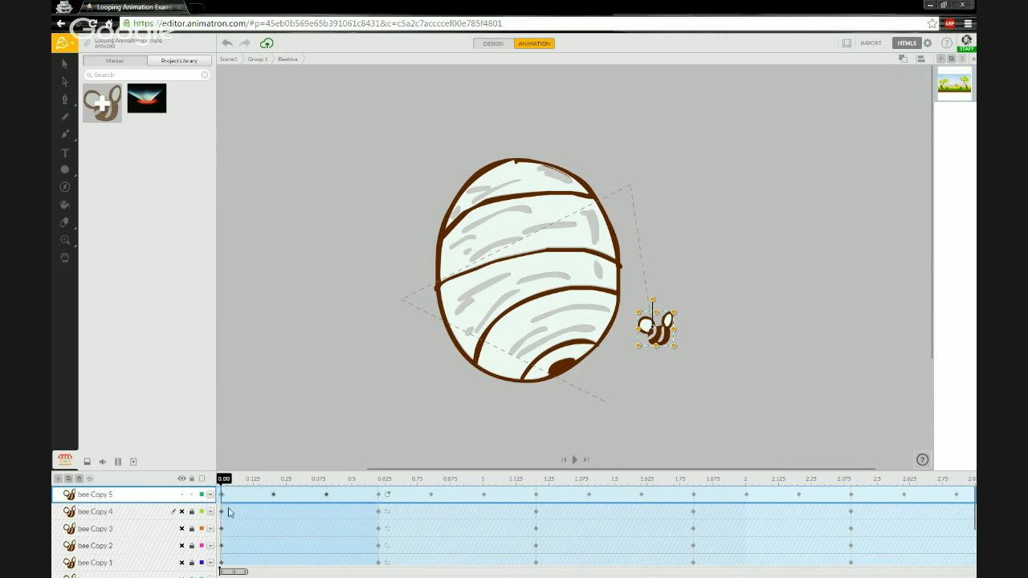
pyautogui.click(271, 492)
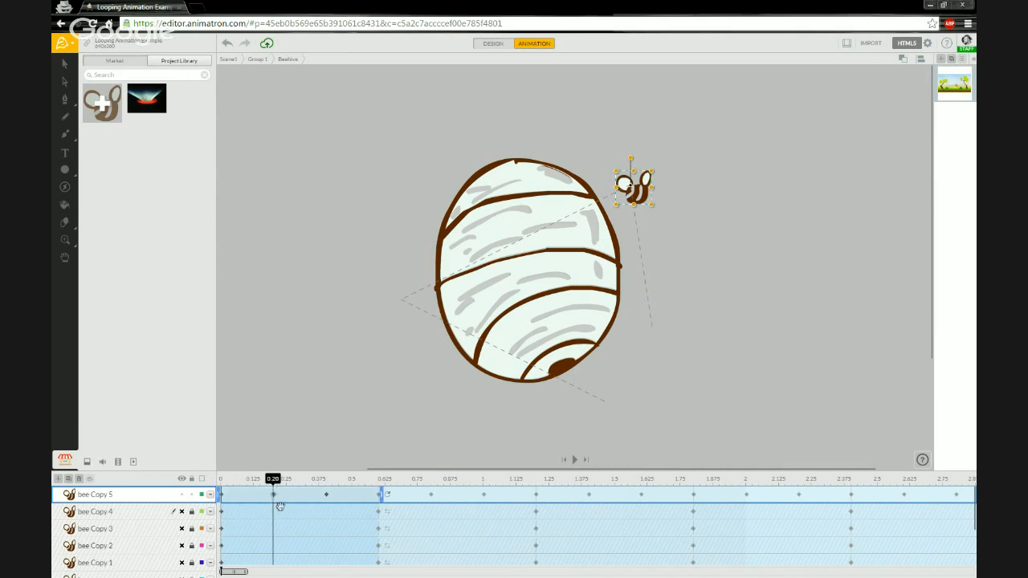
pyautogui.click(222, 495)
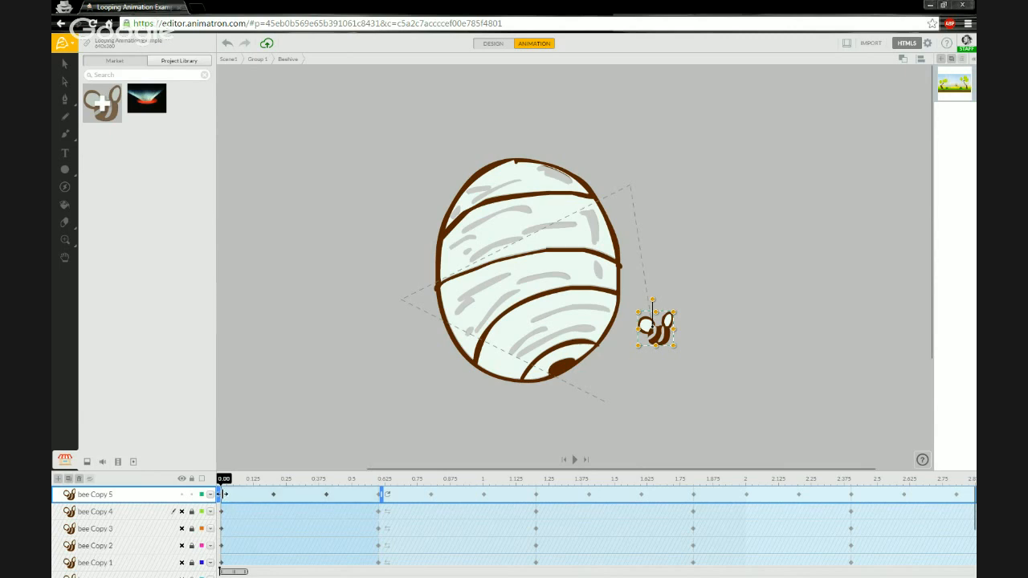
pyautogui.moveTo(225, 494); pyautogui.dragTo(378, 494)
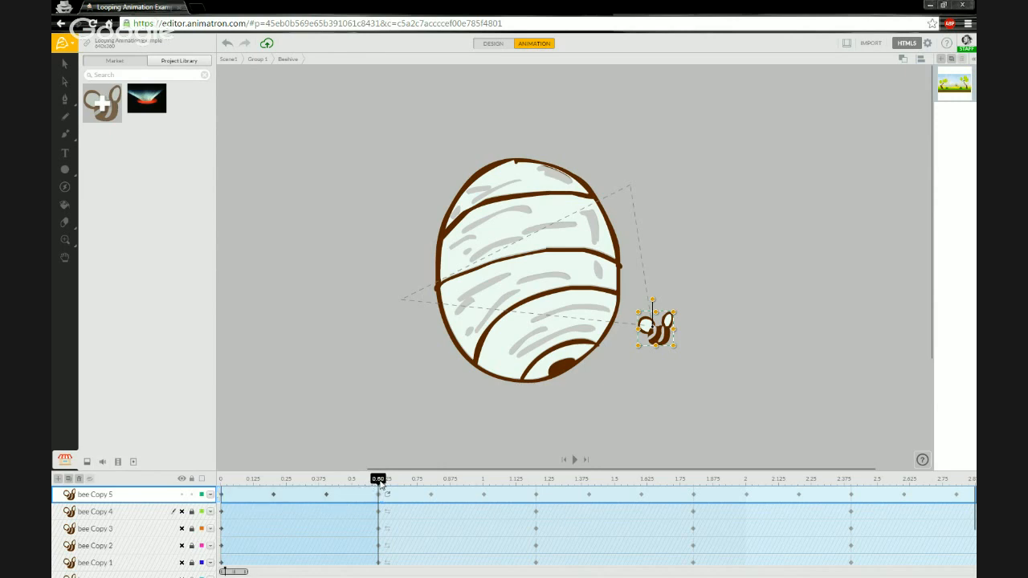
# Compare bee Copy 5's position at 0 with its 0.60 loop point and play the loop from time 0
pyautogui.click(222, 484)
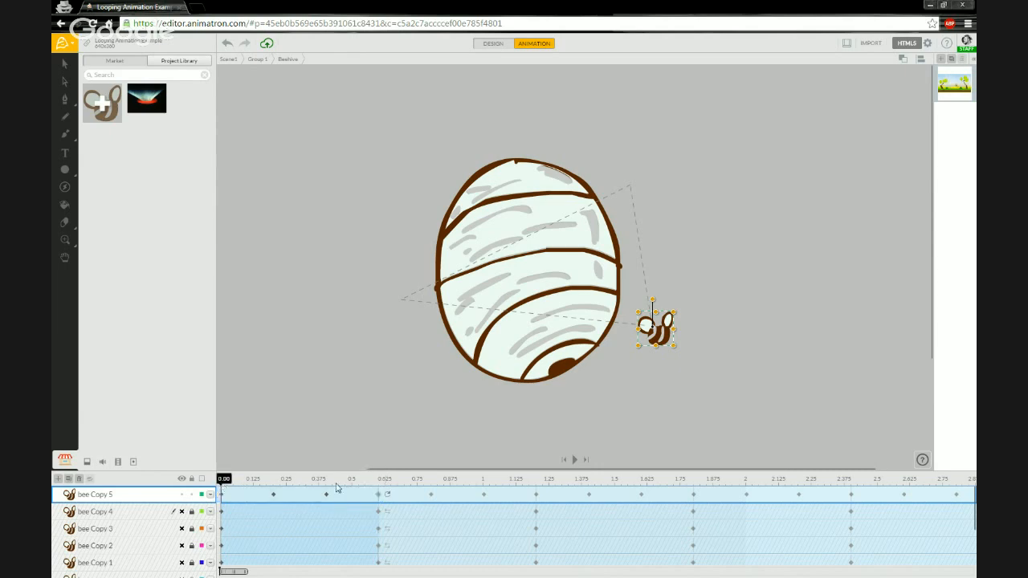
pyautogui.click(381, 482)
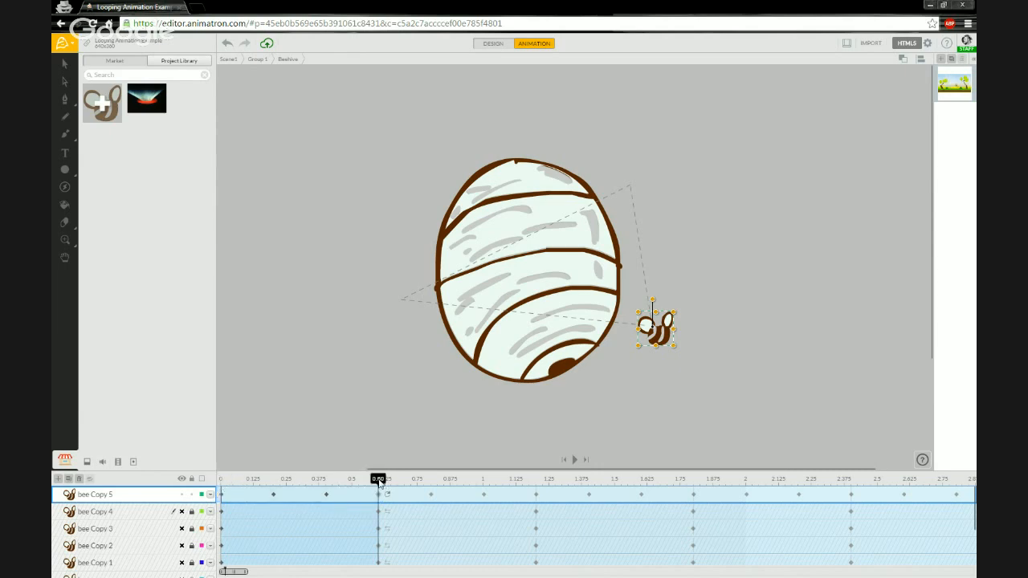
pyautogui.click(224, 483)
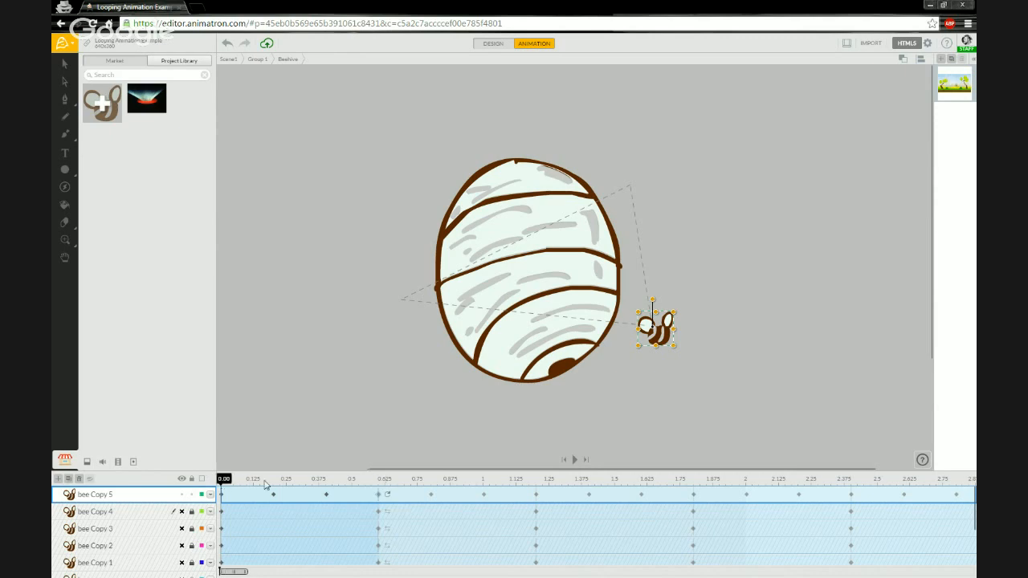
pyautogui.click(380, 483)
pyautogui.click(223, 483)
pyautogui.press('space')
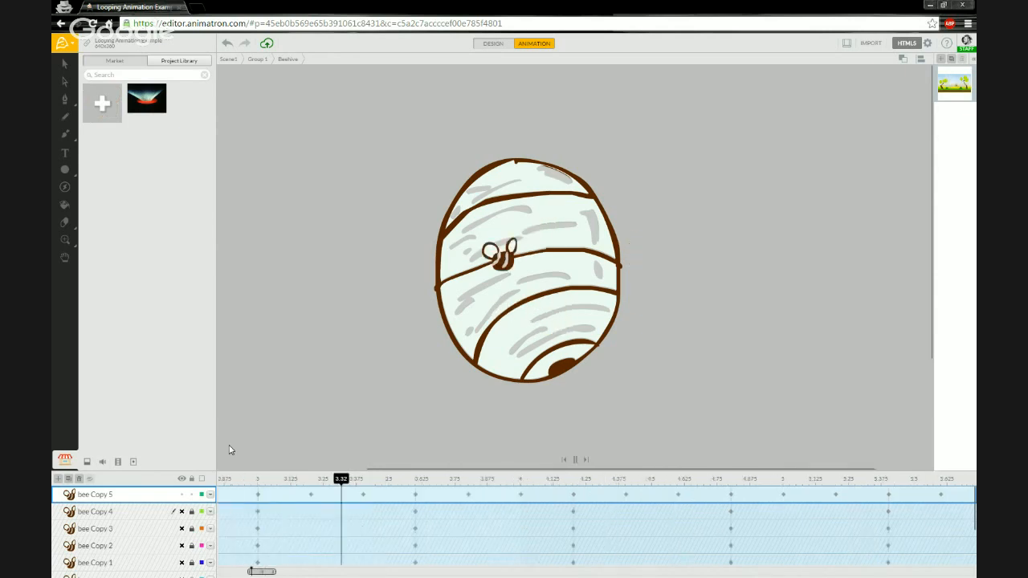
pyautogui.press('space')
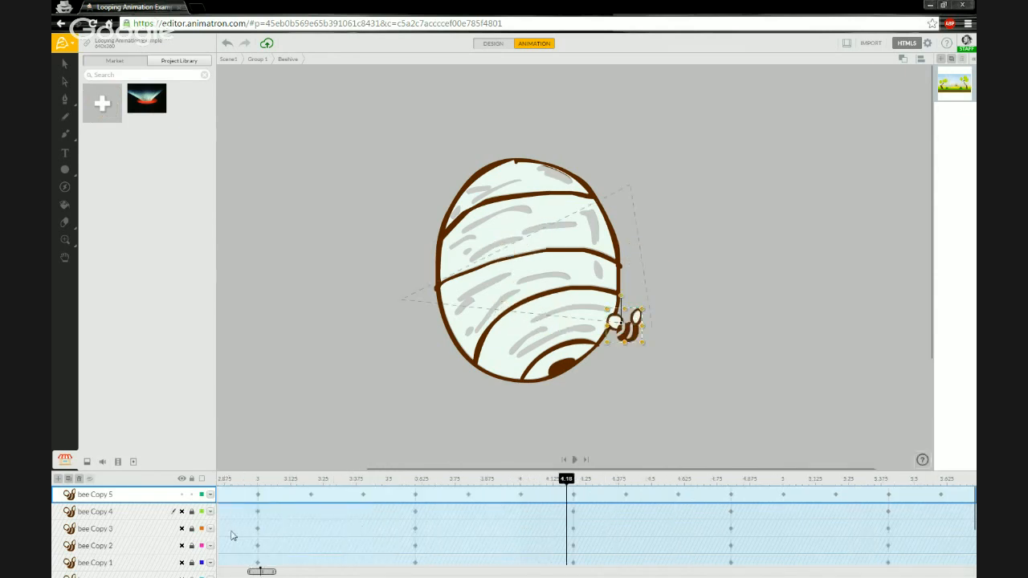
pyautogui.moveTo(258, 571); pyautogui.dragTo(231, 571)
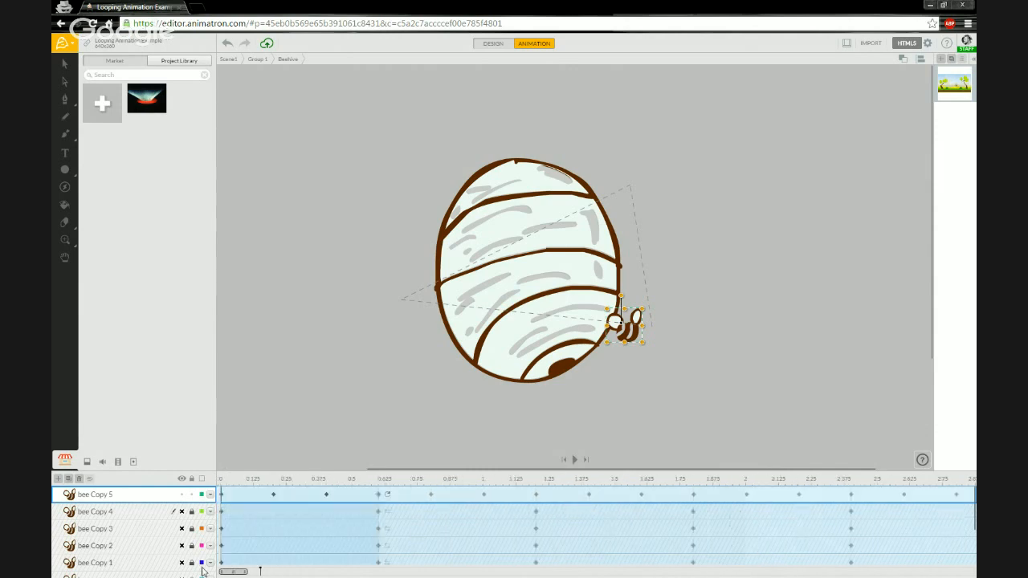
# Bend the lower segment of bee Copy 5's motion path down below the hive at the 0.60 keyframe
pyautogui.moveTo(275, 478); pyautogui.dragTo(382, 480)
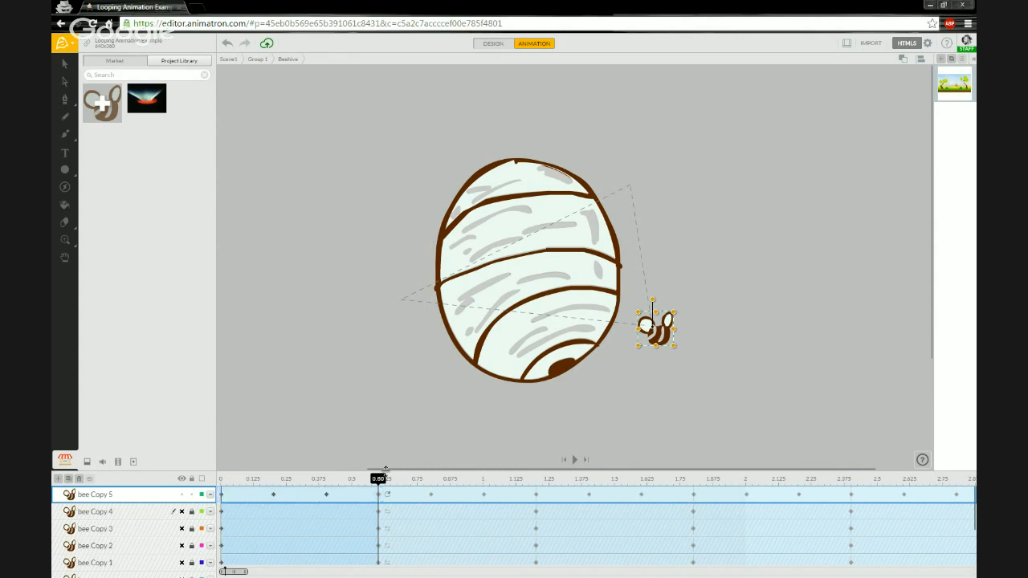
pyautogui.click(529, 315)
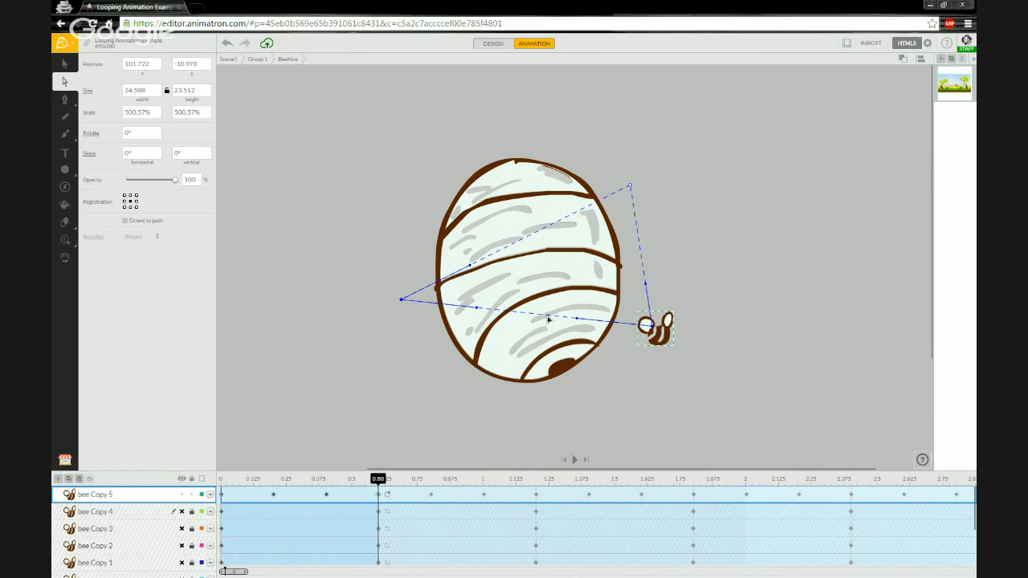
pyautogui.moveTo(549, 321); pyautogui.dragTo(524, 425)
# Hide the beehive layer and curve the upper segment of bee Copy 5's motion path outward
pyautogui.scroll(-3, 142, 532)
pyautogui.click(181, 543)
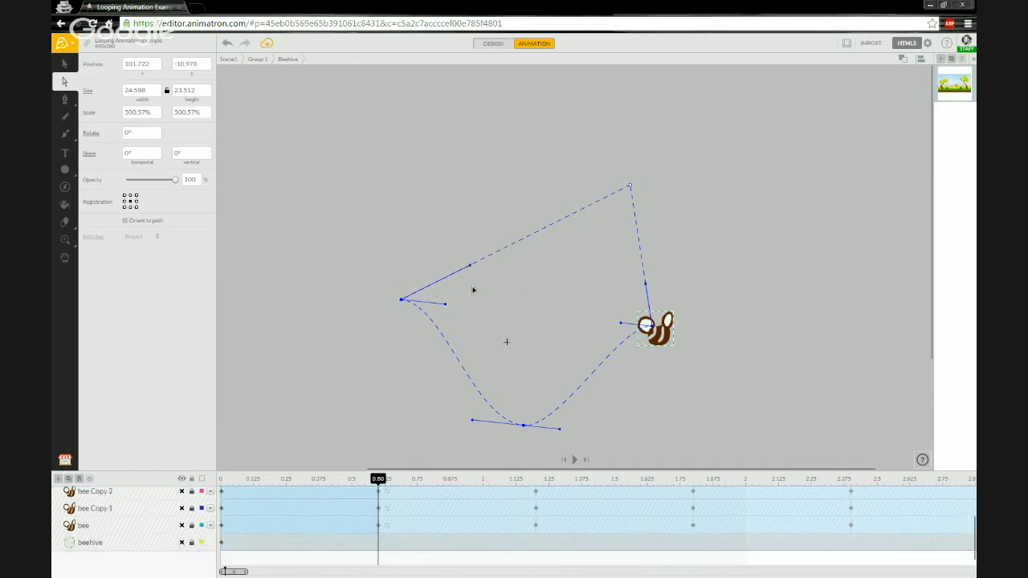
pyautogui.click(181, 543)
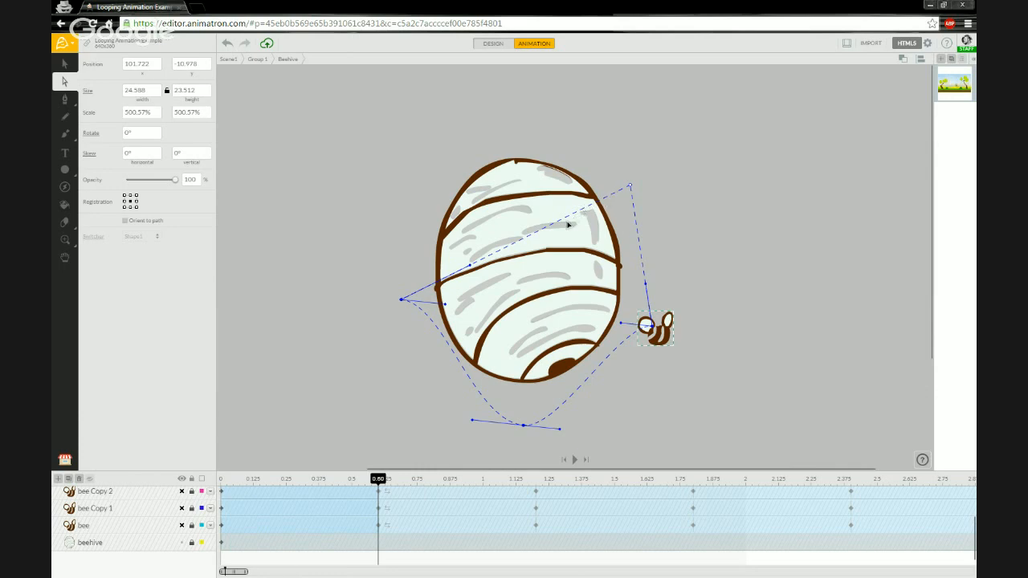
pyautogui.click(182, 543)
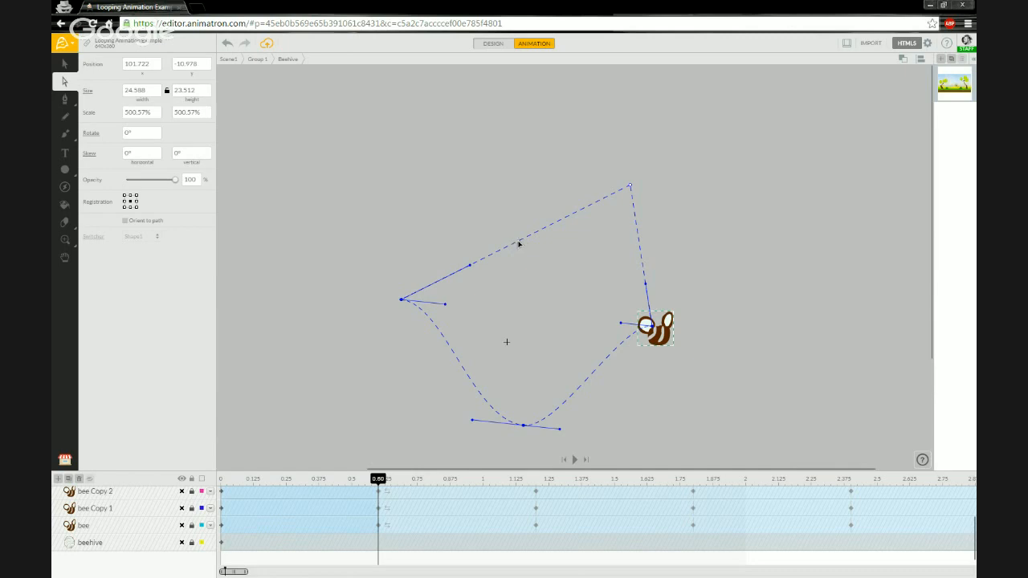
pyautogui.moveTo(518, 244); pyautogui.dragTo(472, 163)
# Delete the extra point on the lower part of the motion path and try to bend that segment downward
pyautogui.moveTo(476, 421)
pyautogui.mouseDown()
pyautogui.moveTo(499, 456)
pyautogui.moveTo(485, 359)
pyautogui.moveTo(500, 453)
pyautogui.moveTo(468, 410)
pyautogui.mouseUp()
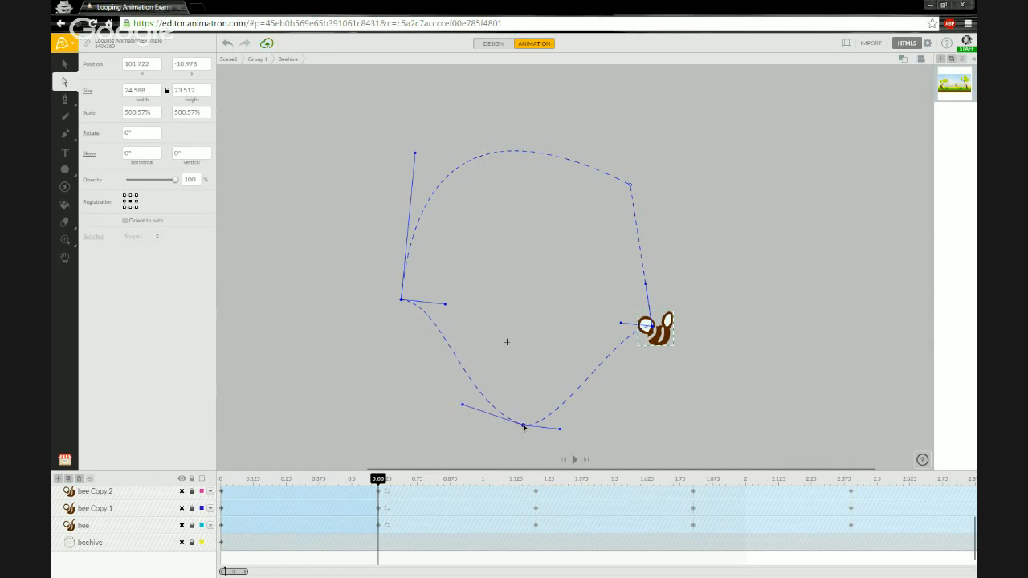
pyautogui.press('Delete')
pyautogui.moveTo(524, 316); pyautogui.dragTo(494, 418)
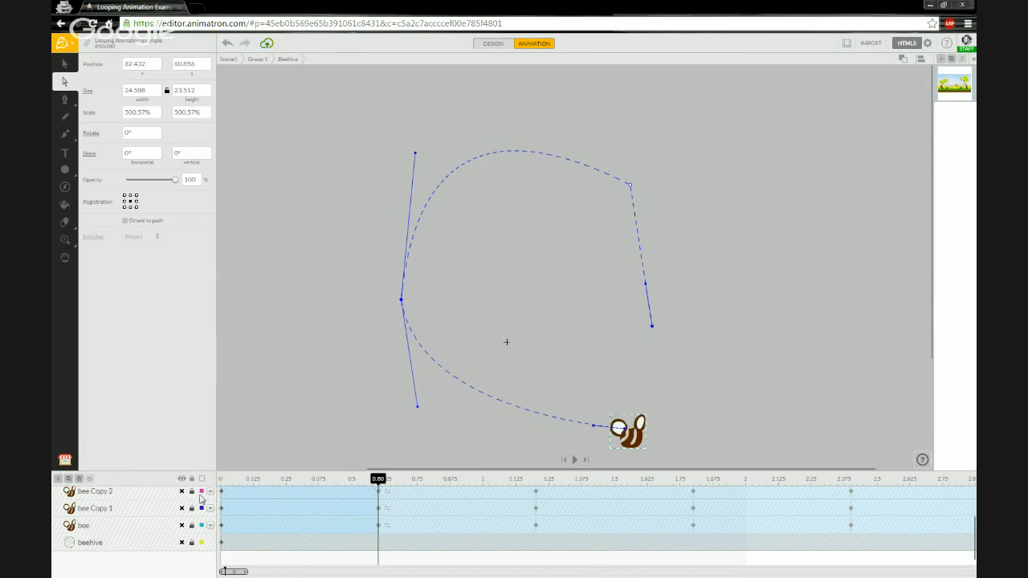
# Copy bee Copy 5's starting keyframe onto 0.60 again to close the motion path at its starting position
pyautogui.scroll(2, 194, 512)
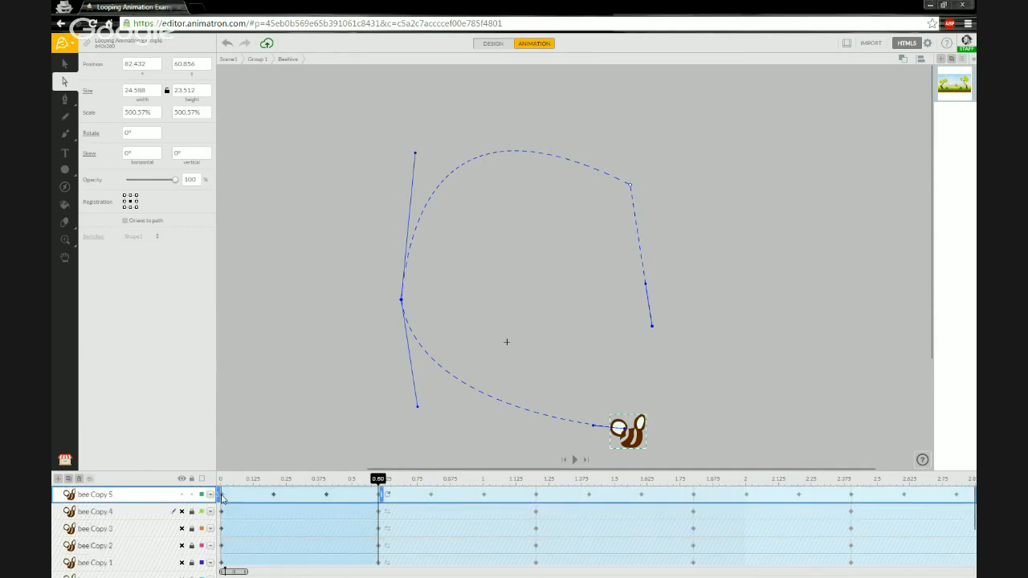
pyautogui.click(220, 495)
pyautogui.moveTo(219, 495); pyautogui.dragTo(379, 496)
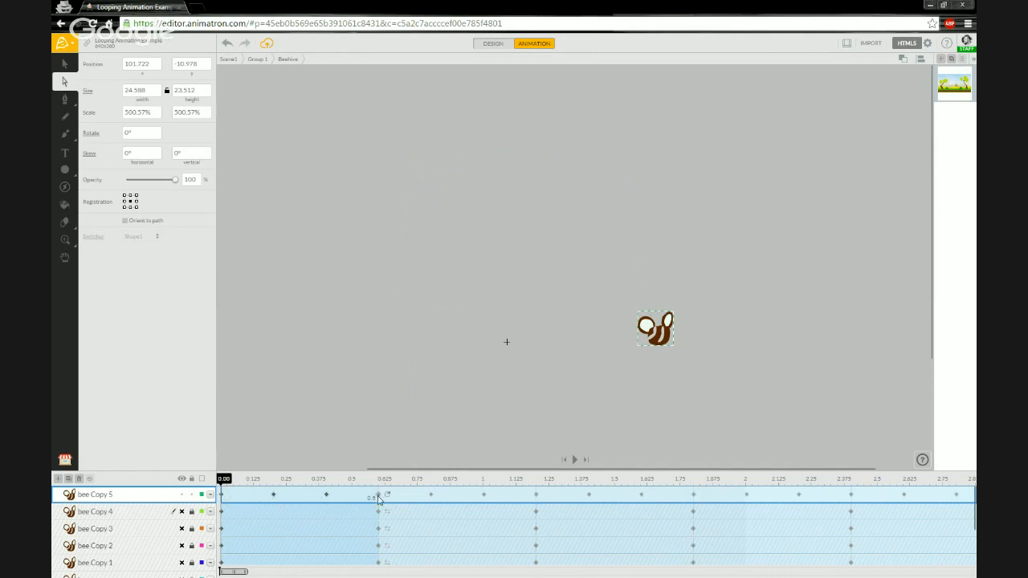
pyautogui.click(378, 494)
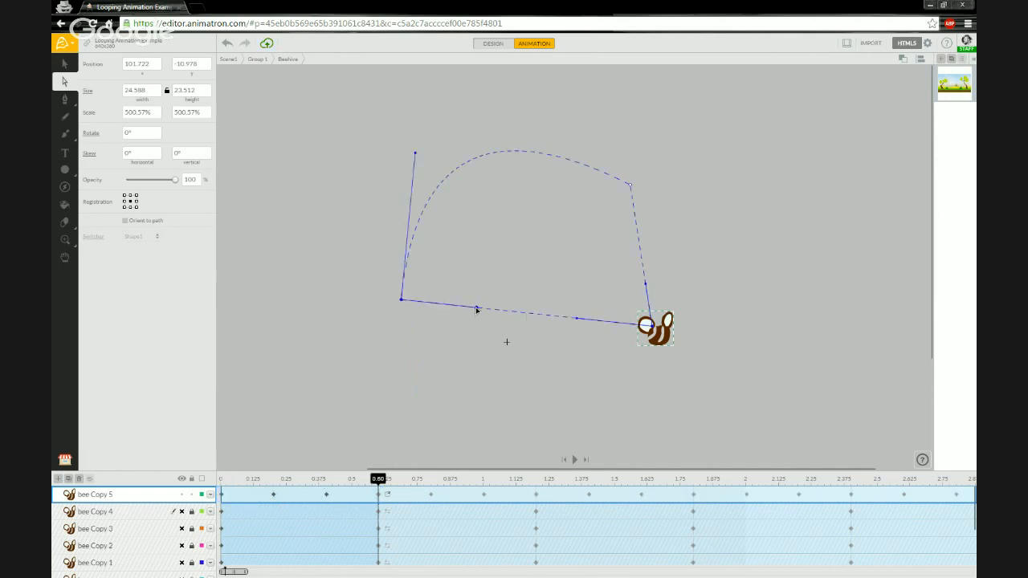
# Shape bee Copy 5's motion path into a smooth closed oval by adjusting the curve handles of its points
pyautogui.moveTo(476, 310); pyautogui.dragTo(556, 418)
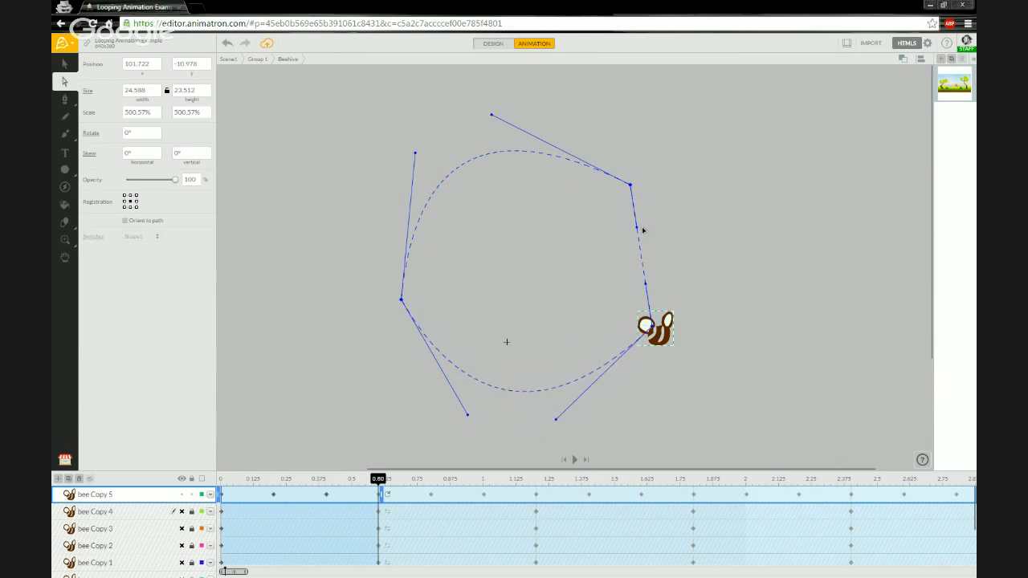
pyautogui.moveTo(636, 229); pyautogui.dragTo(686, 226)
pyautogui.moveTo(646, 285); pyautogui.dragTo(681, 285)
pyautogui.click(415, 154)
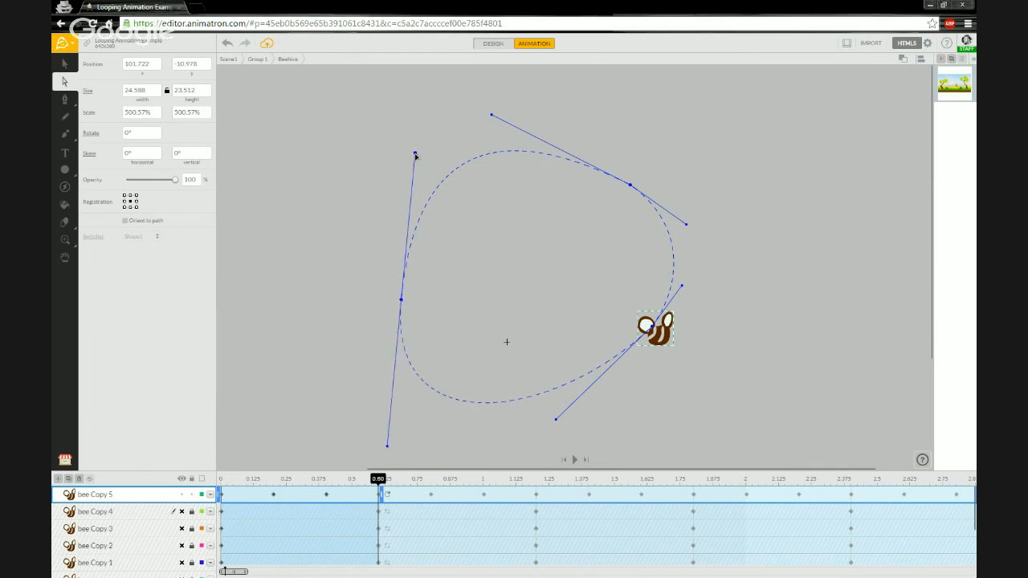
pyautogui.moveTo(415, 155); pyautogui.dragTo(381, 201)
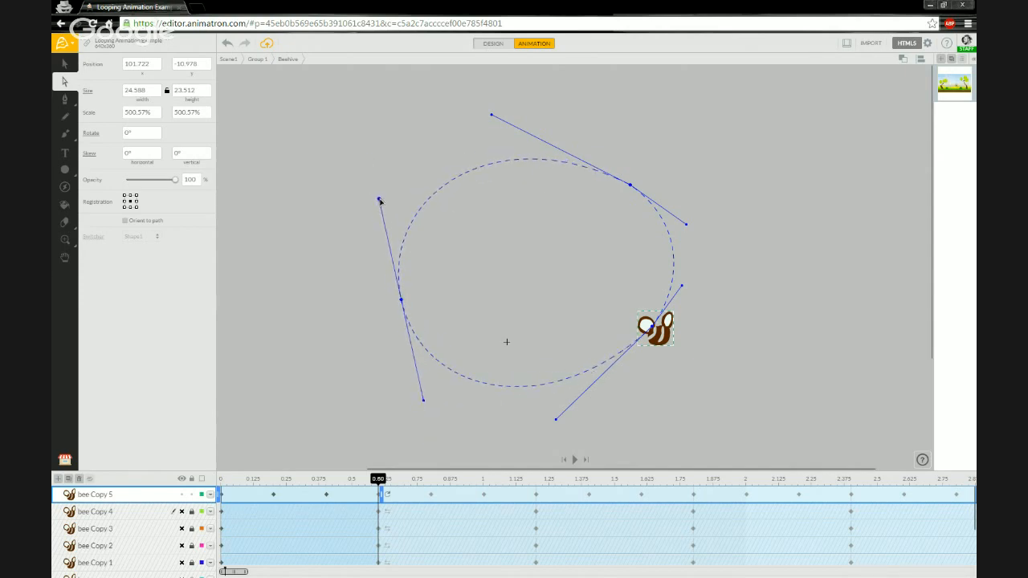
pyautogui.click(492, 116)
pyautogui.moveTo(494, 117); pyautogui.dragTo(575, 155)
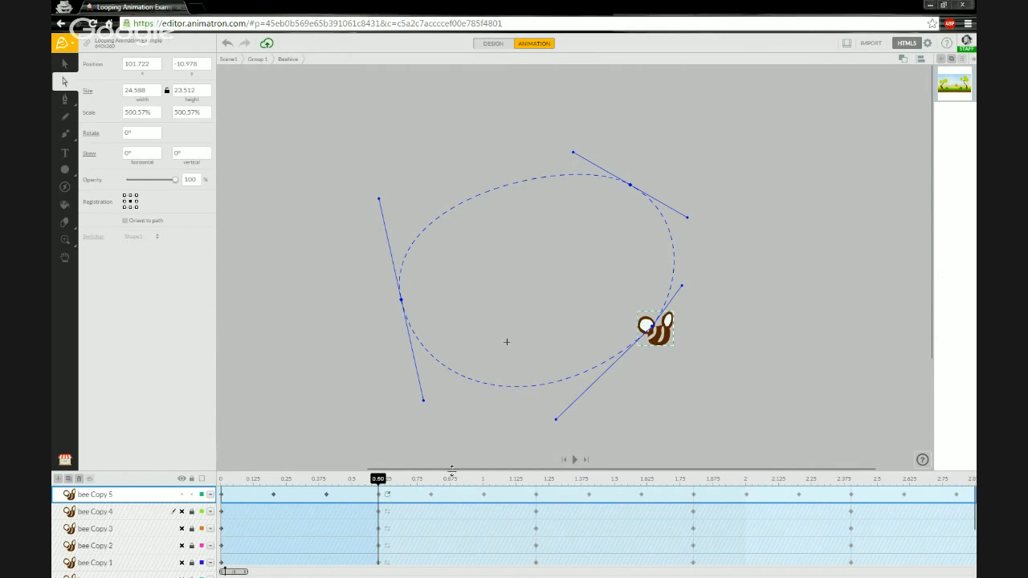
# Play bee Copy 5's curved loop from time 0 and check its positions at 0, 0.20 and 0.40
pyautogui.moveTo(378, 480); pyautogui.dragTo(204, 490)
pyautogui.press('space')
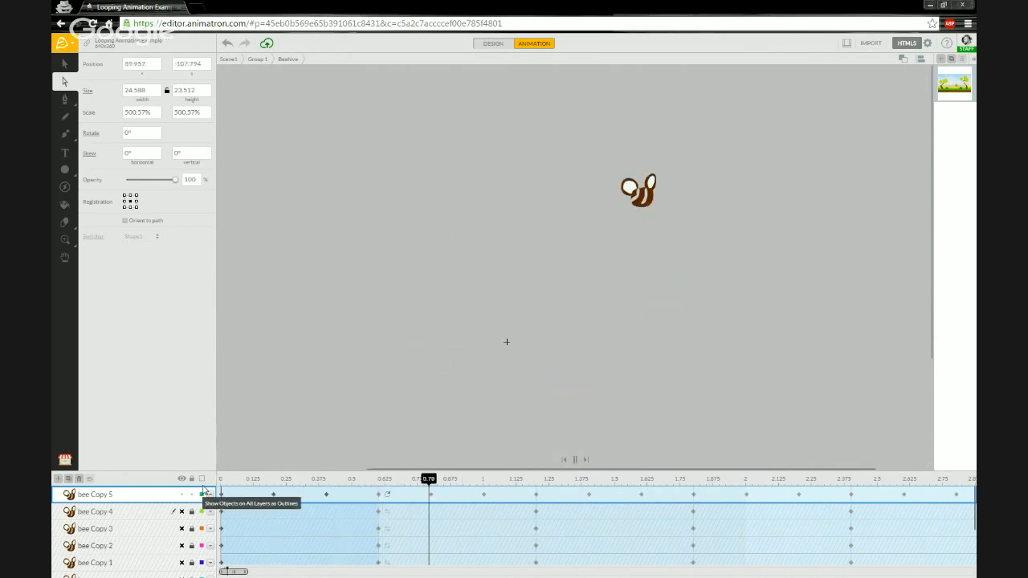
pyautogui.press('space')
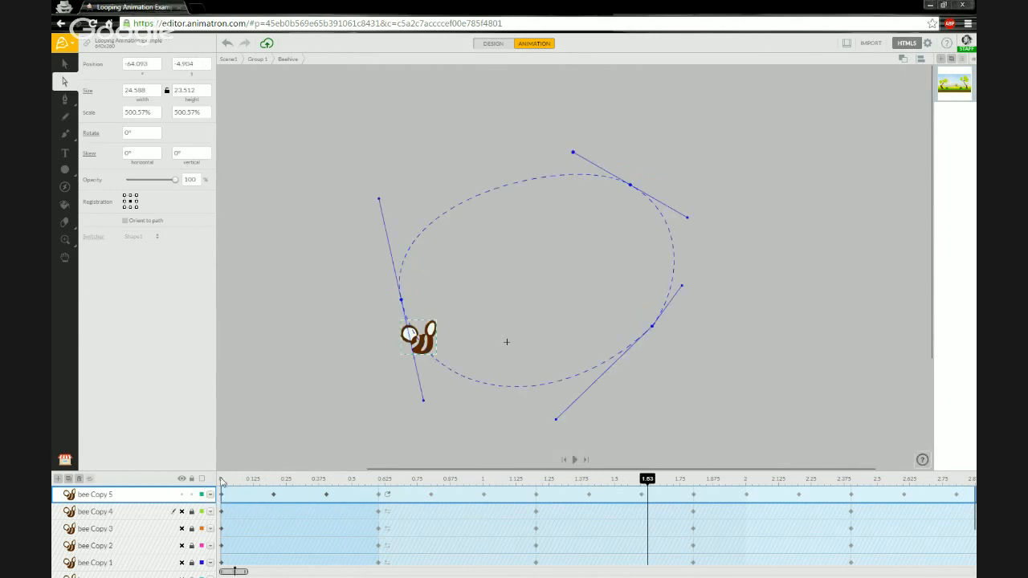
pyautogui.click(222, 480)
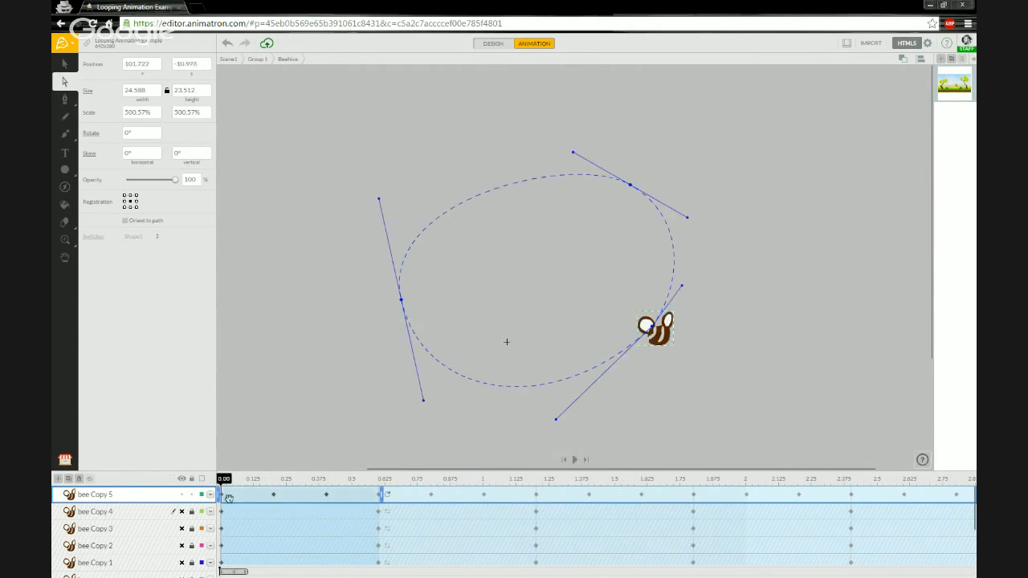
pyautogui.click(273, 485)
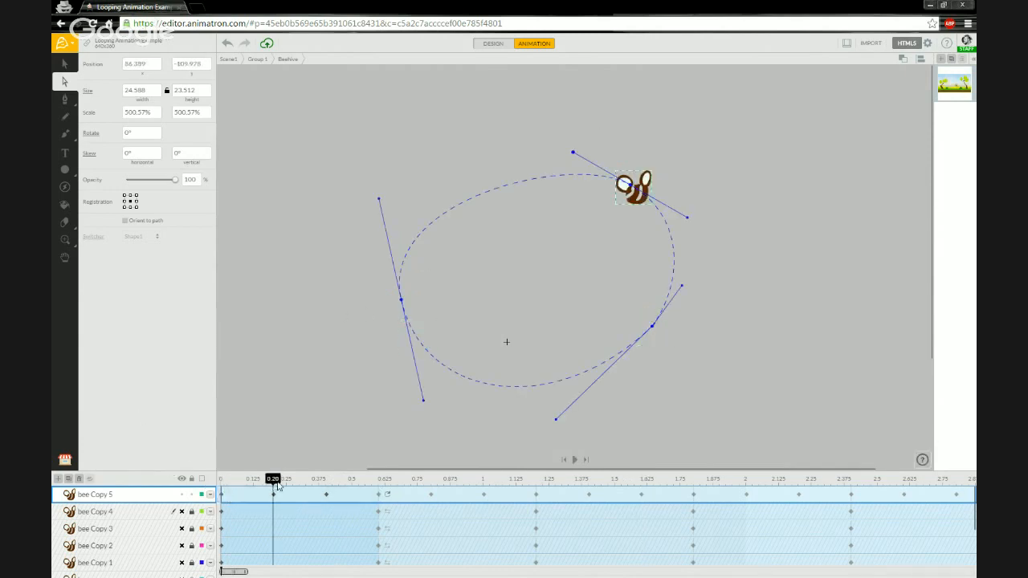
pyautogui.click(327, 485)
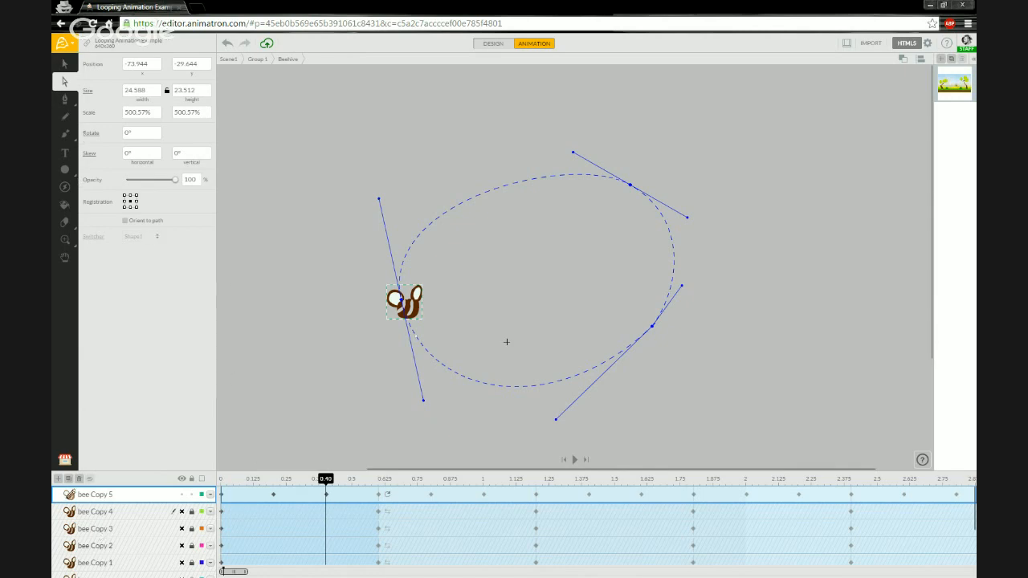
pyautogui.scroll(-1, 149, 519)
pyautogui.scroll(-1, 149, 519)
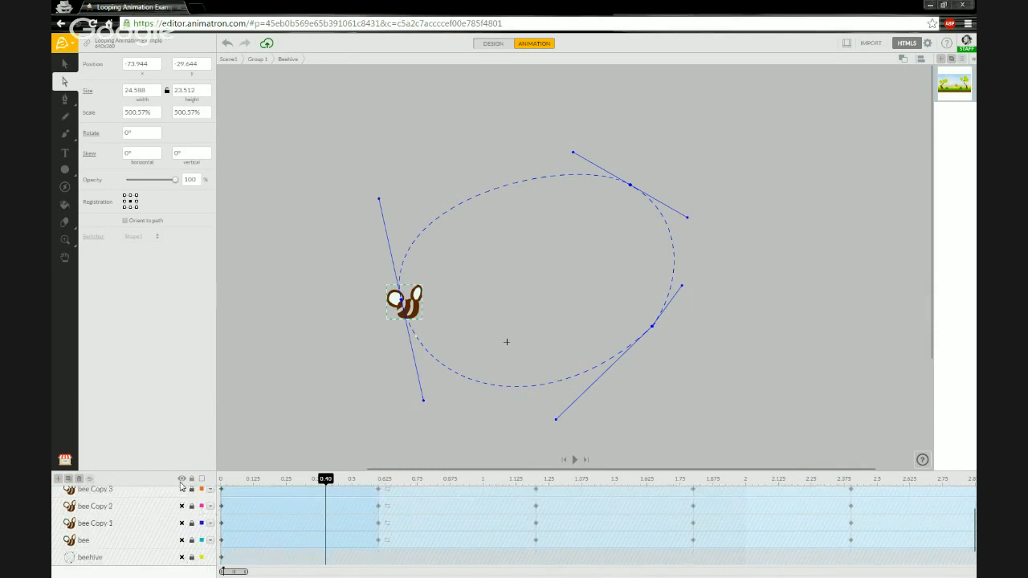
pyautogui.scroll(3, 230, 511)
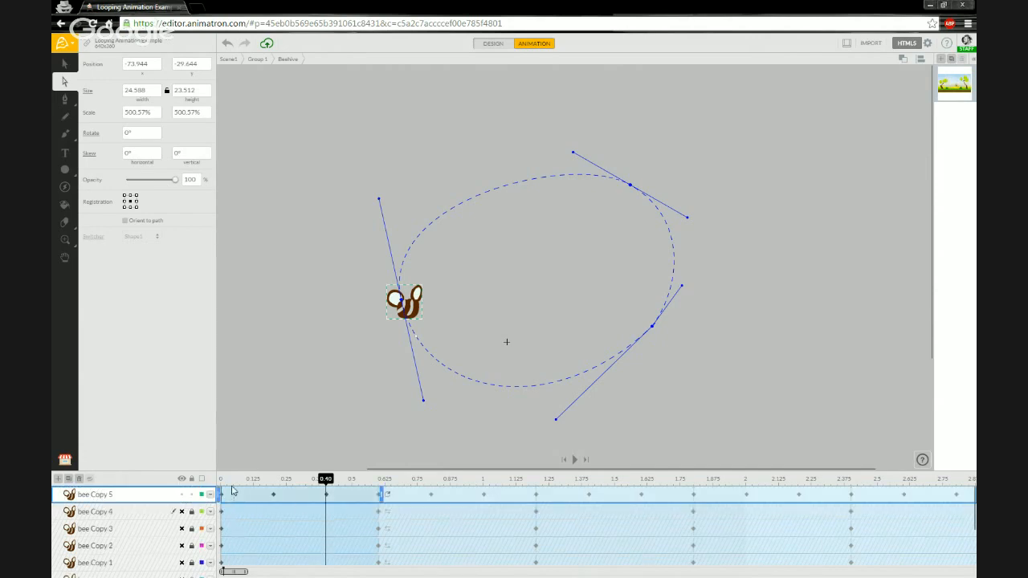
# Lock the bee Copy 5 layer at time 0 and make all layers visible with nothing selected
pyautogui.click(223, 480)
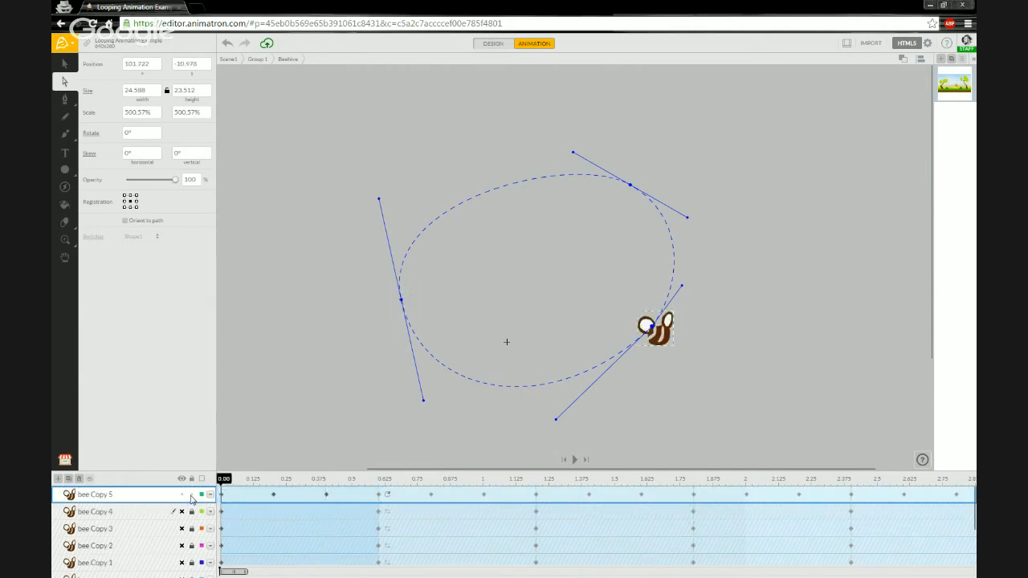
pyautogui.click(192, 496)
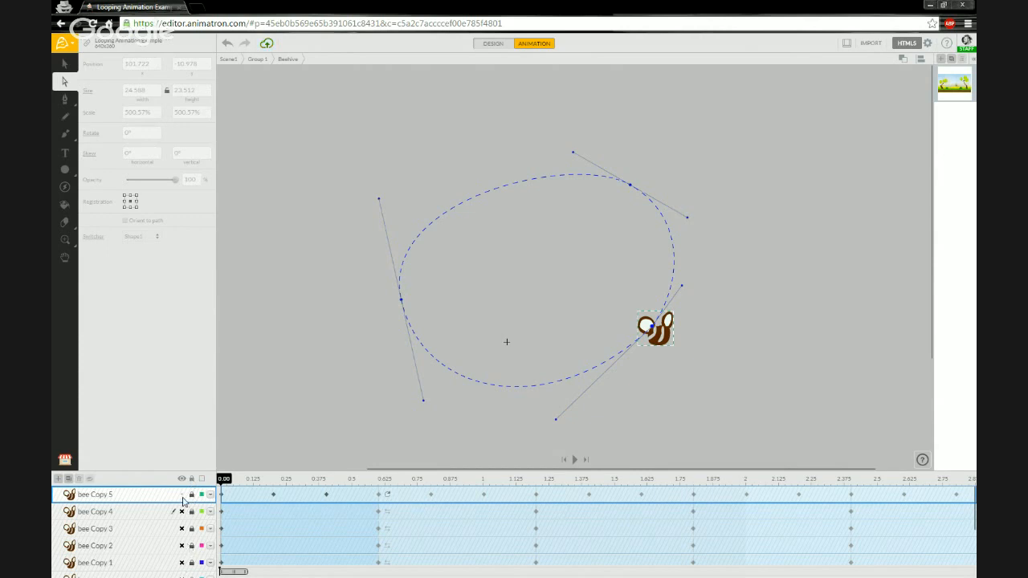
pyautogui.click(182, 482)
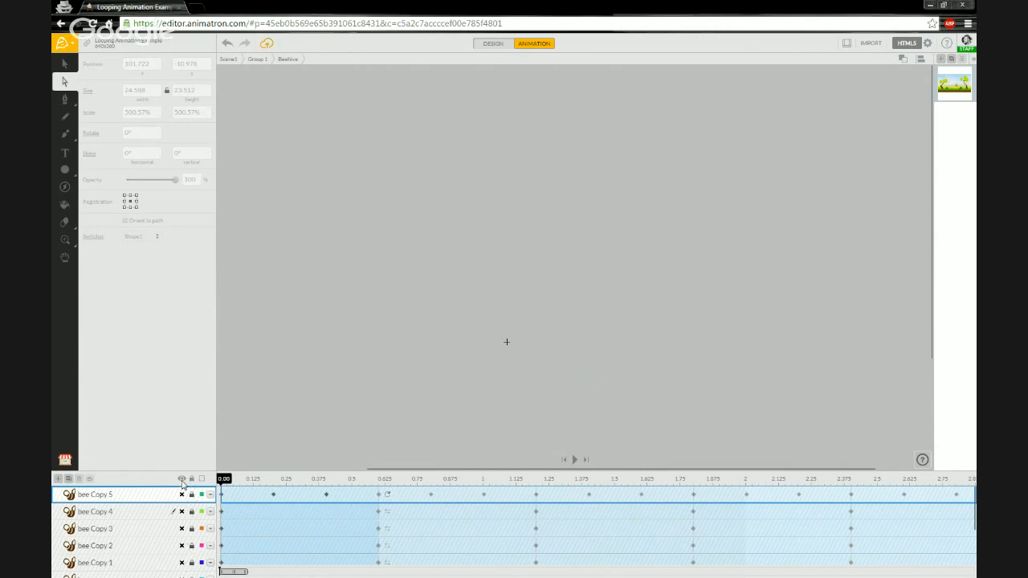
pyautogui.click(182, 482)
pyautogui.click(315, 351)
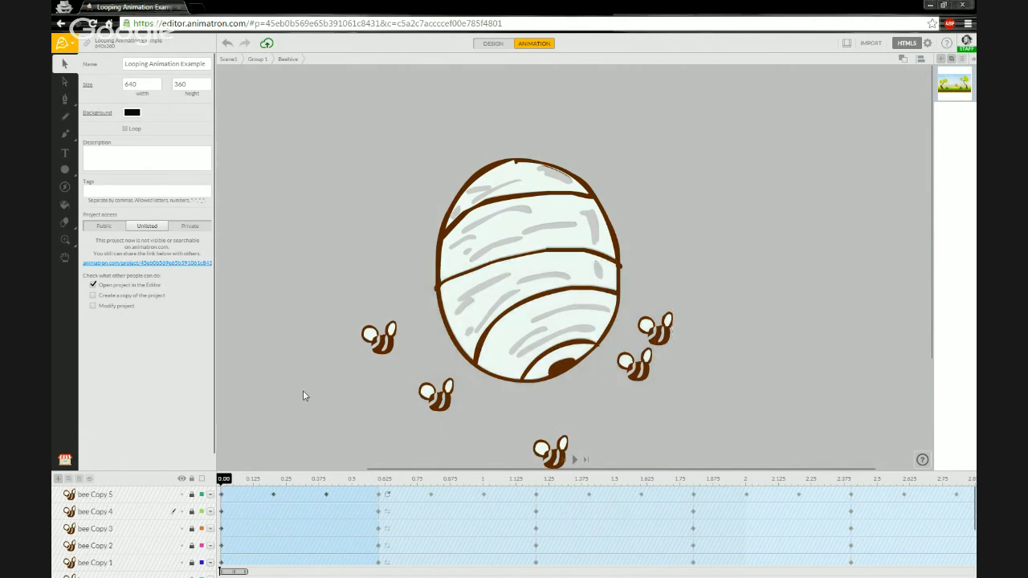
# Play the animation of all the bees around the hive and return the timeline view to its start
pyautogui.press('space')
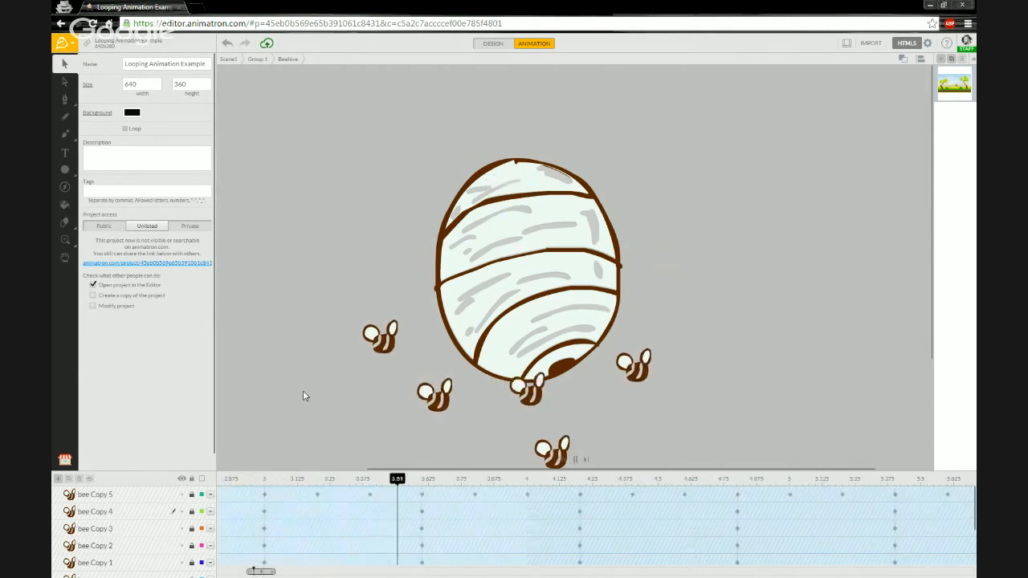
pyautogui.press('space')
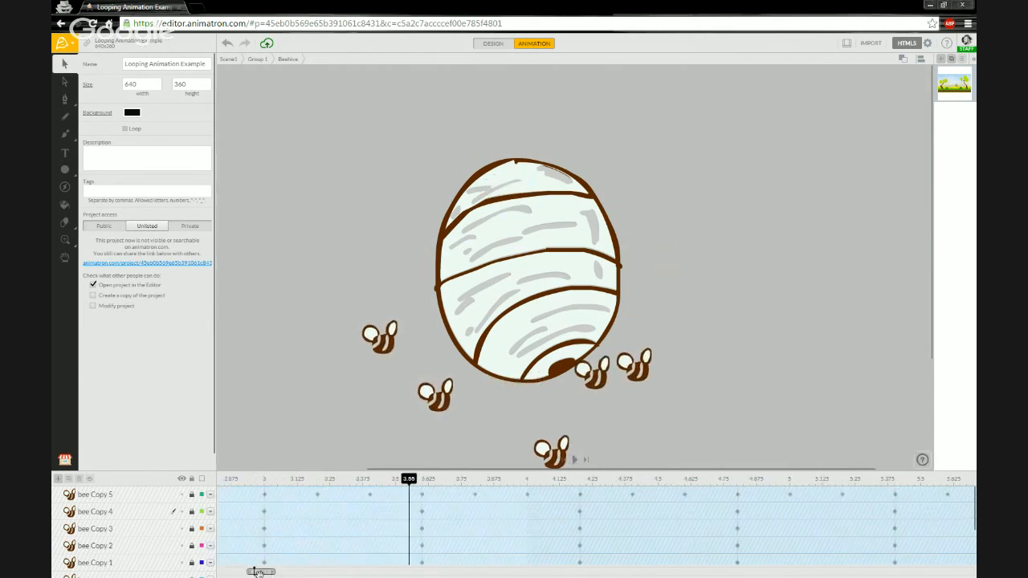
pyautogui.moveTo(257, 572); pyautogui.dragTo(222, 571)
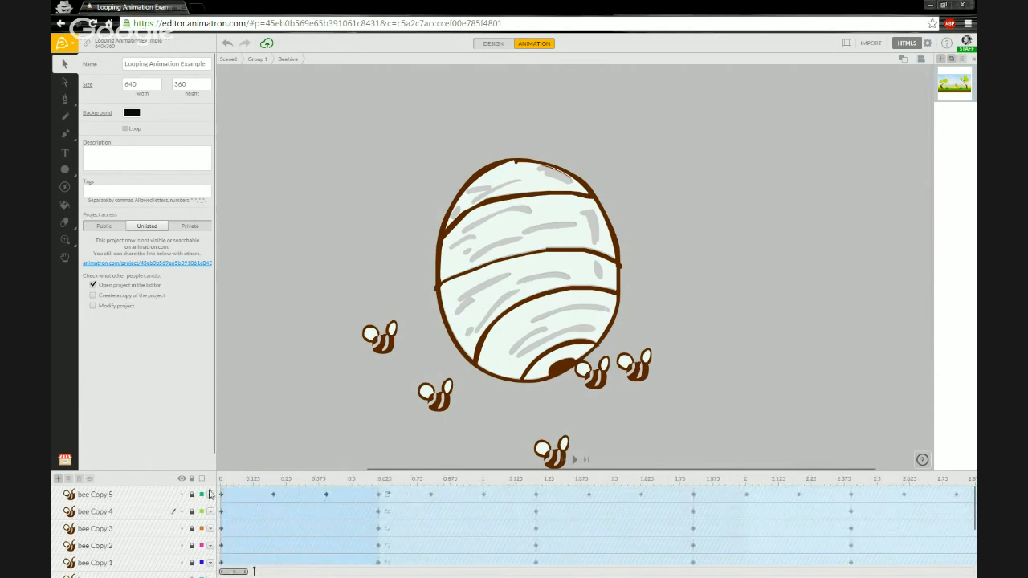
# Unlock the bee Copy 5 layer and move the timeline to its animation end at 0.60
pyautogui.click(192, 494)
pyautogui.click(381, 492)
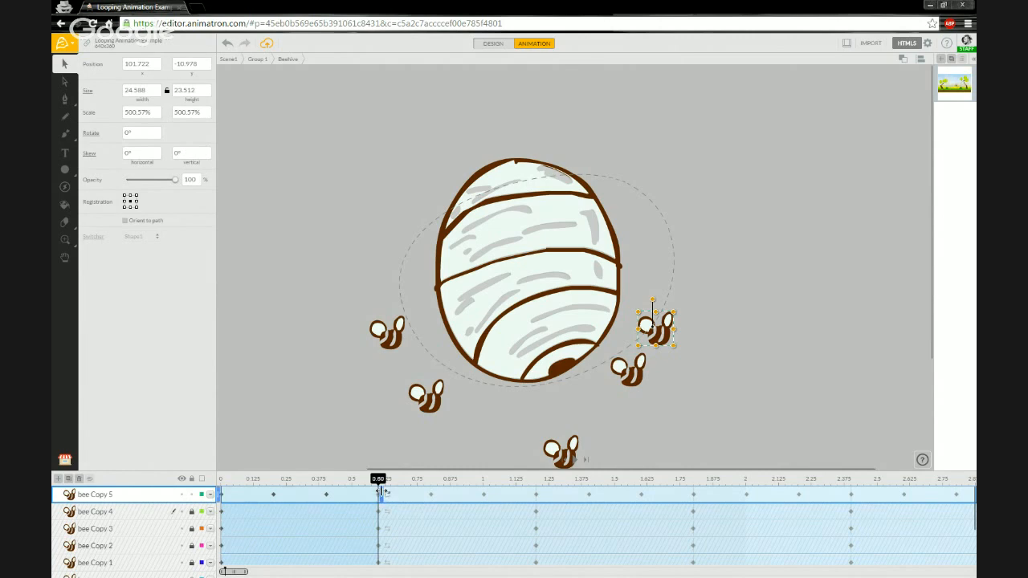
pyautogui.moveTo(379, 492); pyautogui.dragTo(423, 496)
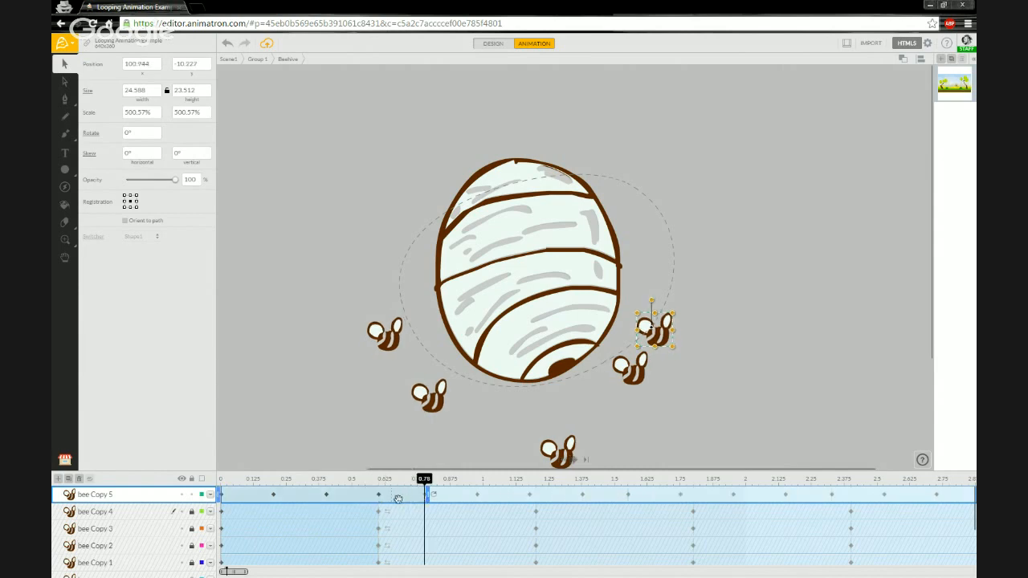
pyautogui.hotkey('ctrl', 'z')
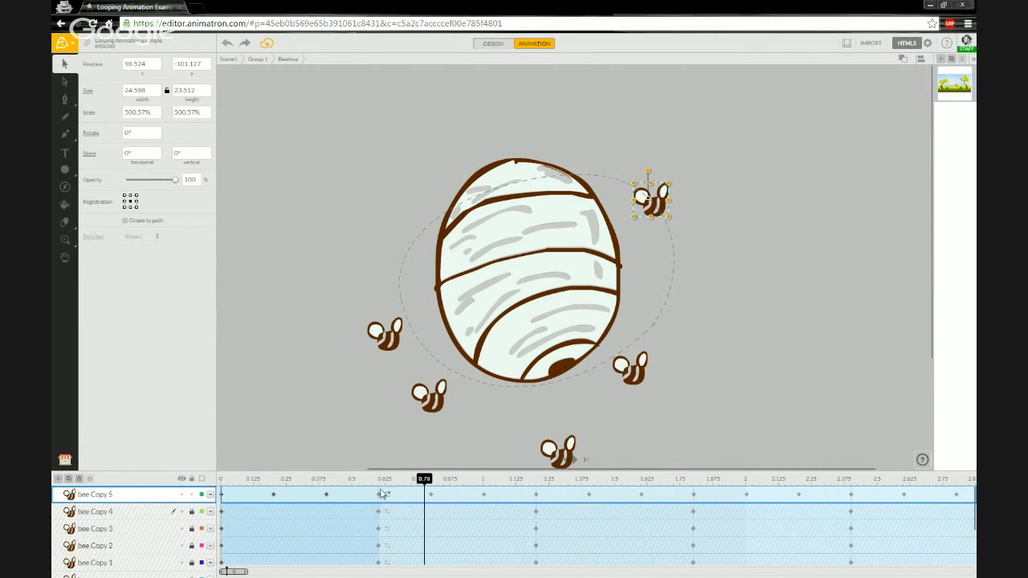
pyautogui.moveTo(379, 493); pyautogui.dragTo(450, 485)
pyautogui.hotkey('ctrl', 'z')
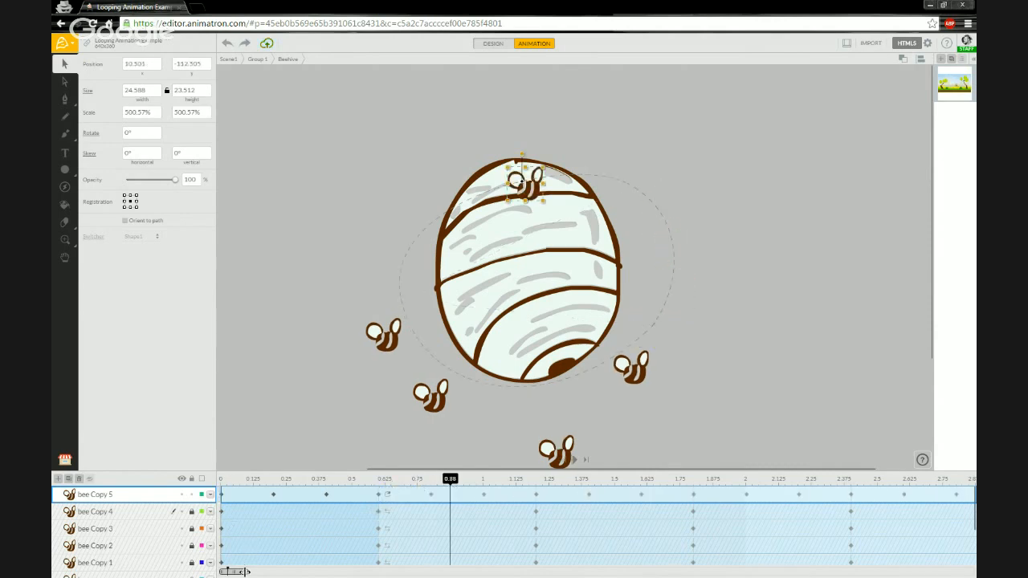
# Show a longer stretch of the timeline and set bee Copy 5's end action to Stop
pyautogui.moveTo(245, 571); pyautogui.dragTo(311, 572)
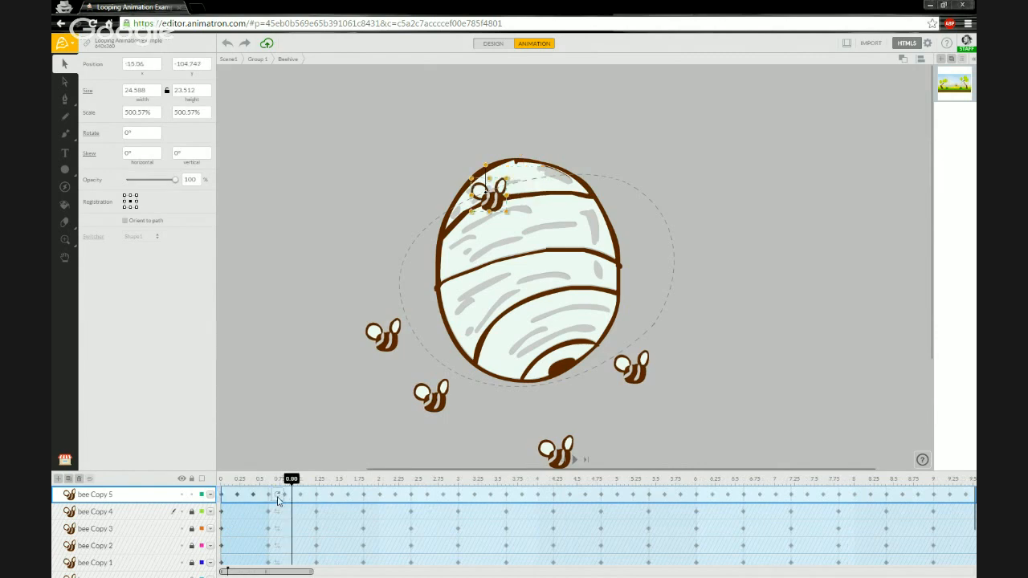
pyautogui.click(278, 494)
pyautogui.click(245, 445)
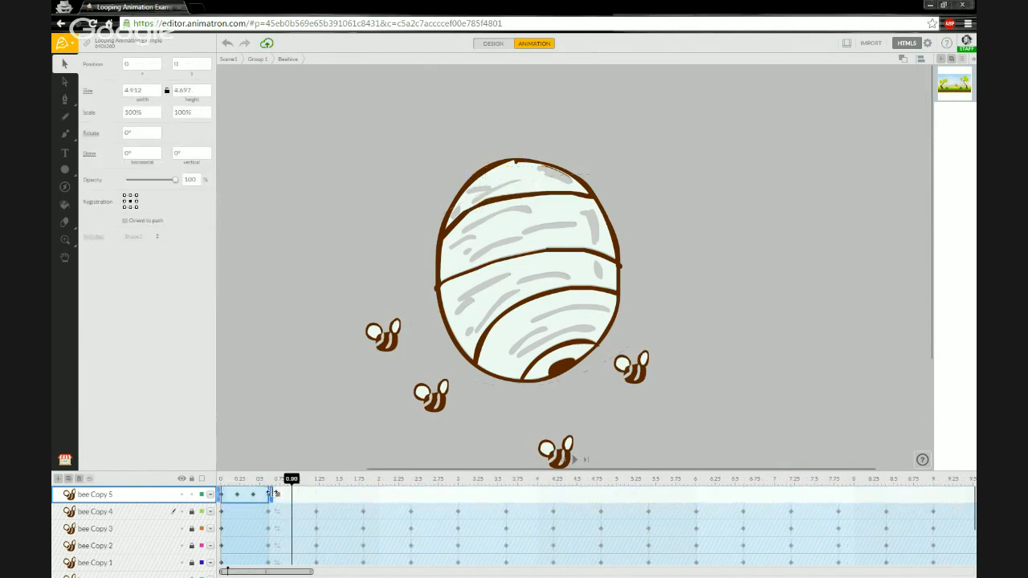
pyautogui.click(277, 493)
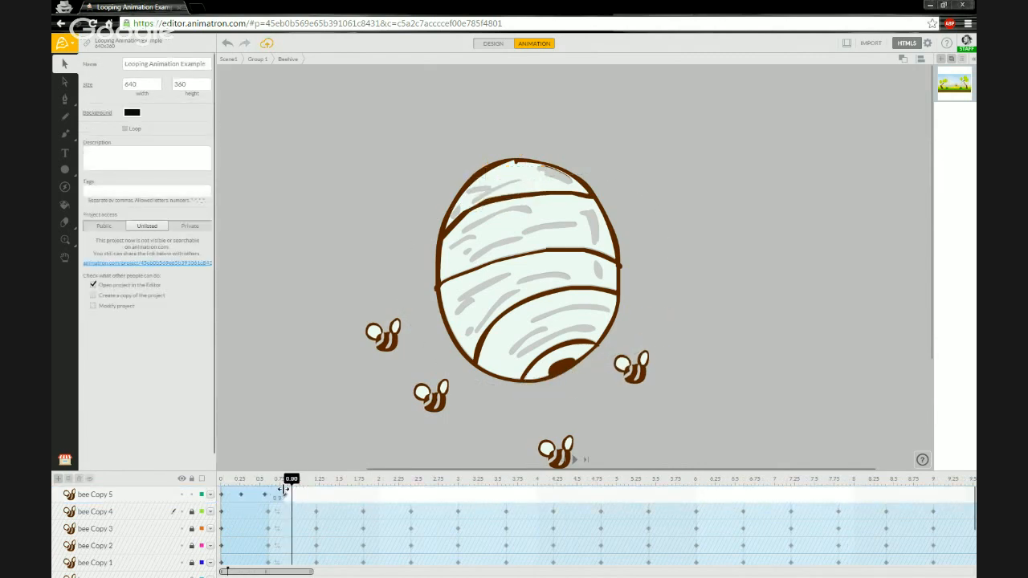
# Stretch bee Copy 5's animation so it ends at 3 seconds, and return the playhead to time 0
pyautogui.moveTo(278, 489); pyautogui.dragTo(381, 492)
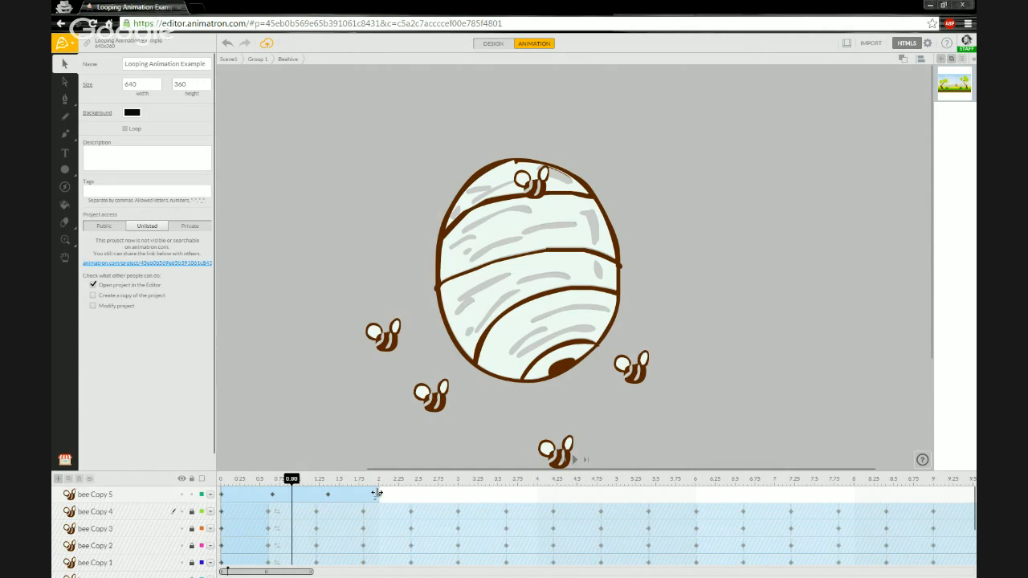
pyautogui.moveTo(377, 493); pyautogui.dragTo(378, 492)
pyautogui.click(379, 484)
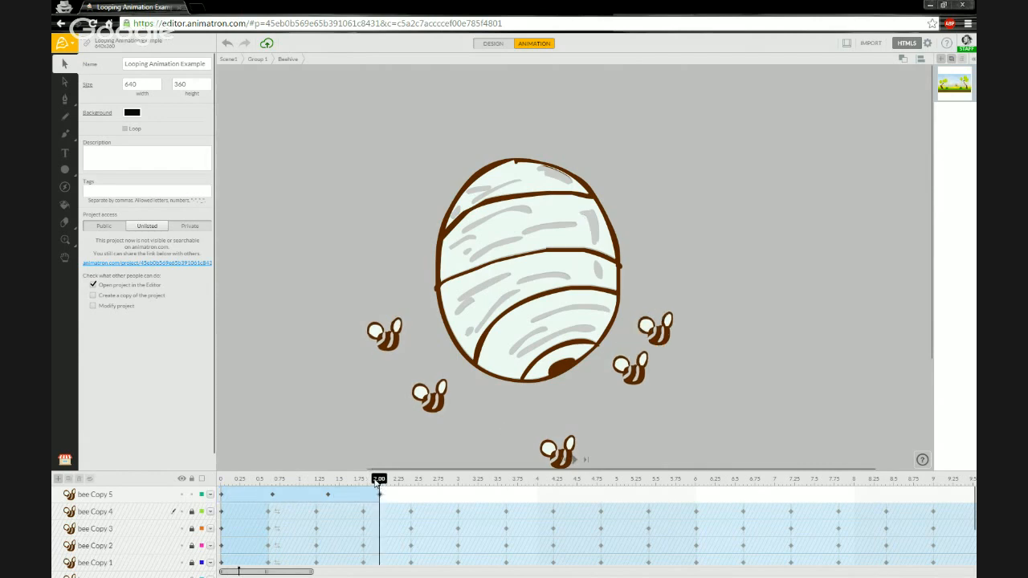
pyautogui.click(245, 491)
pyautogui.moveTo(383, 493); pyautogui.dragTo(463, 492)
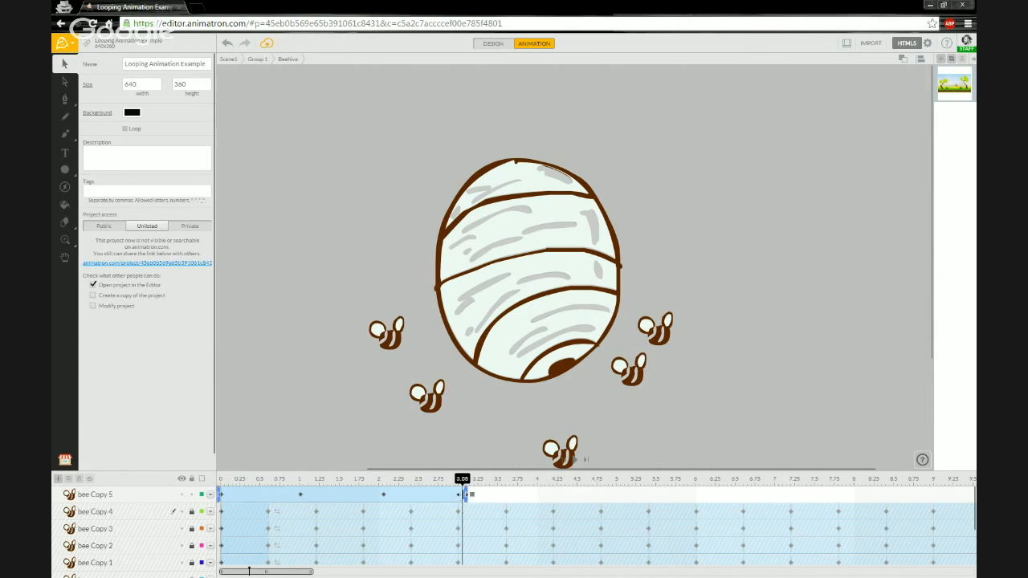
pyautogui.moveTo(463, 494); pyautogui.dragTo(206, 481)
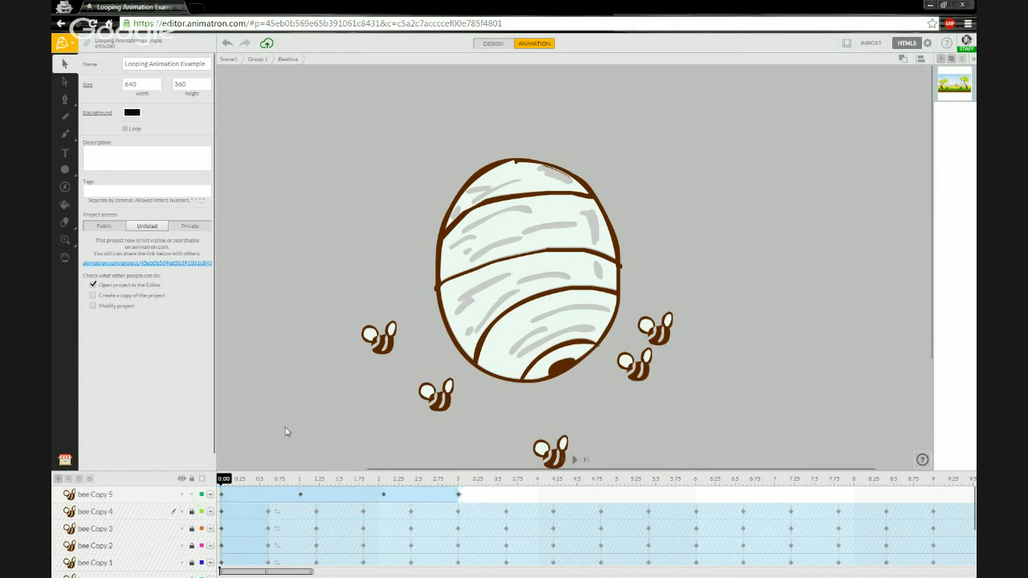
# Select bee Copy 5, show its motion path's curve points and hide the beehive layer
pyautogui.click(144, 498)
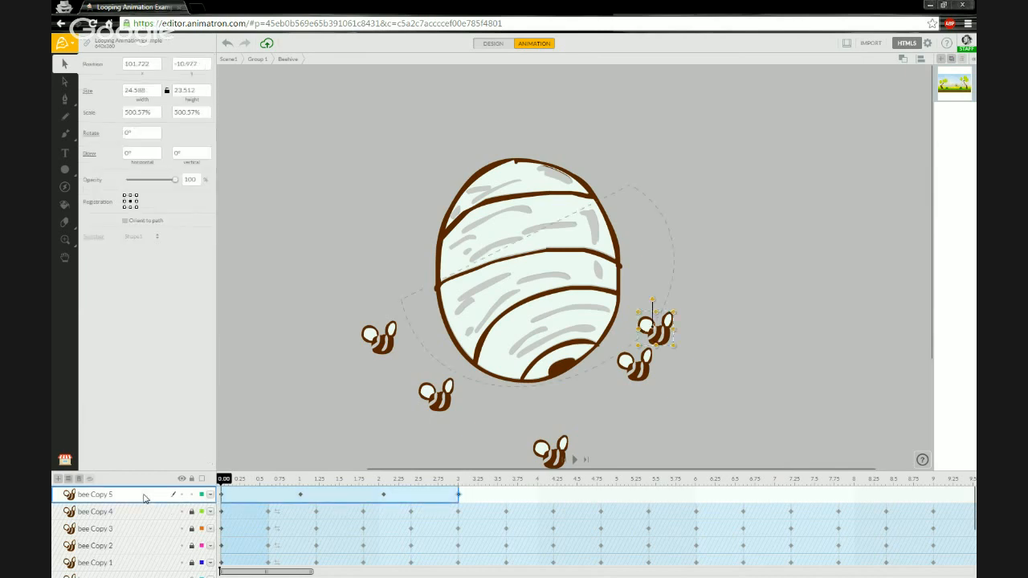
pyautogui.doubleClick(432, 289)
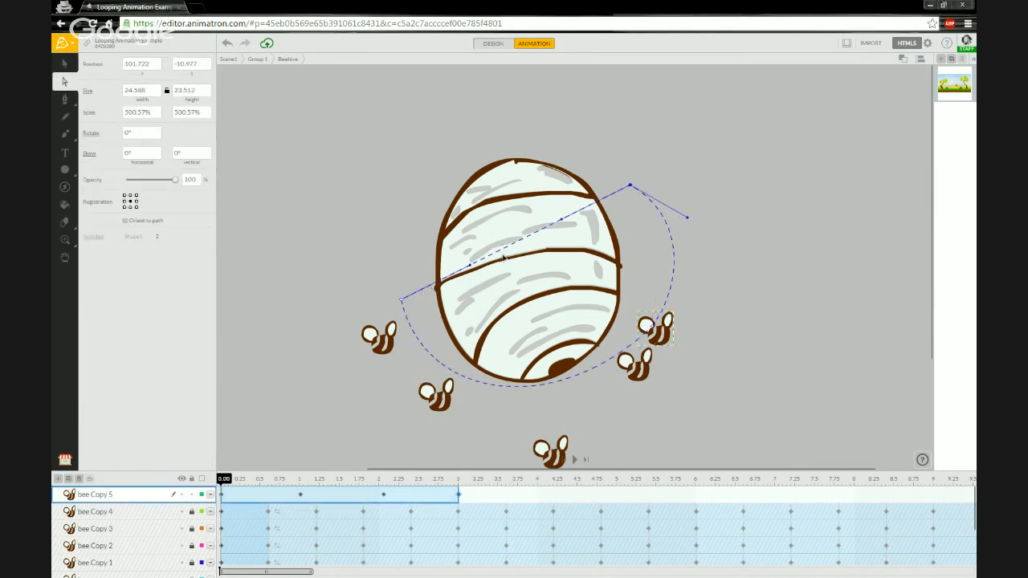
pyautogui.scroll(-1, 189, 542)
pyautogui.click(181, 543)
pyautogui.scroll(1, 174, 509)
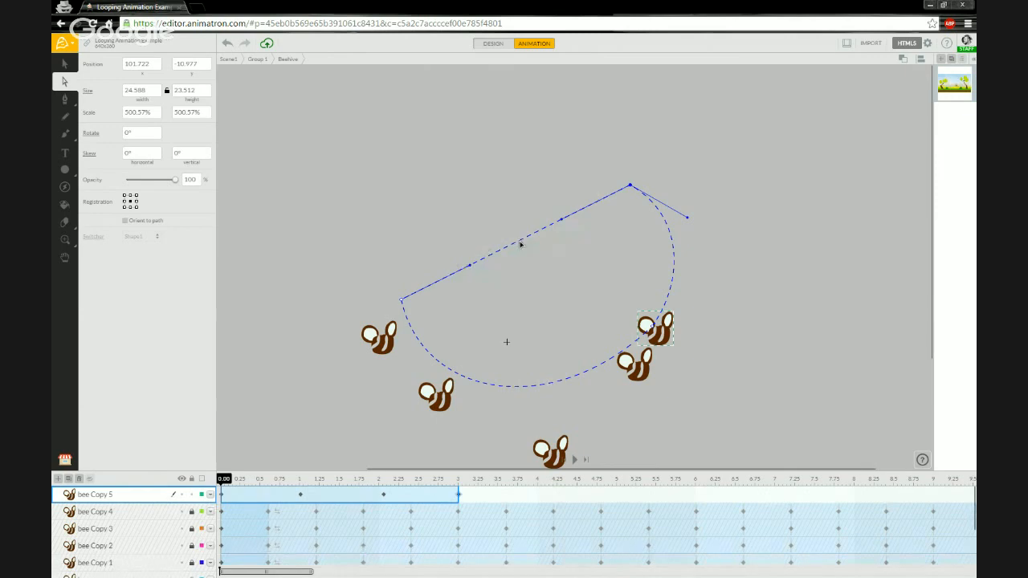
# Curve the straight upper segment of bee Copy 5's motion path and adjust its handles into a smooth closed oval
pyautogui.moveTo(521, 243); pyautogui.dragTo(476, 174)
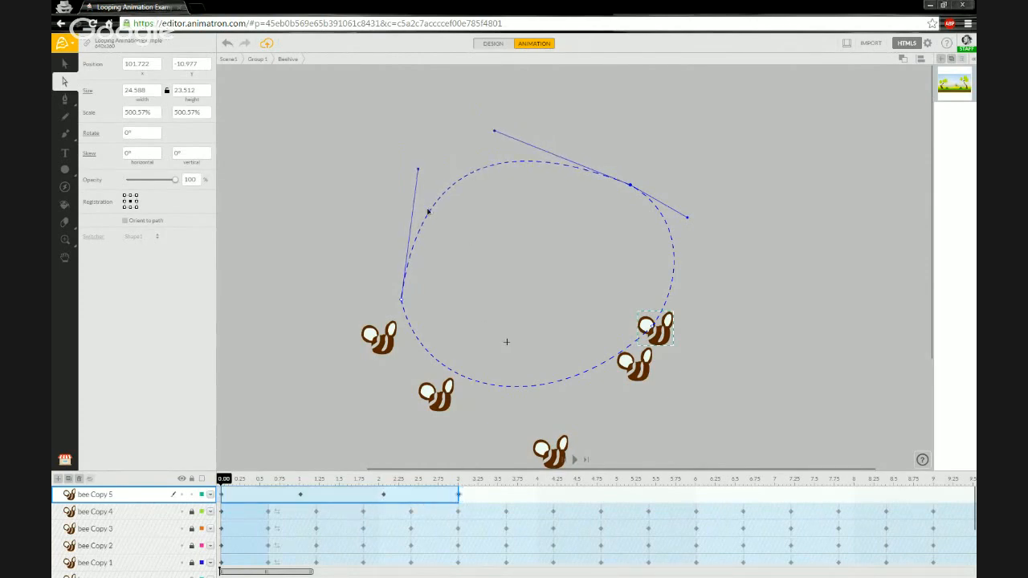
pyautogui.moveTo(418, 170); pyautogui.dragTo(371, 182)
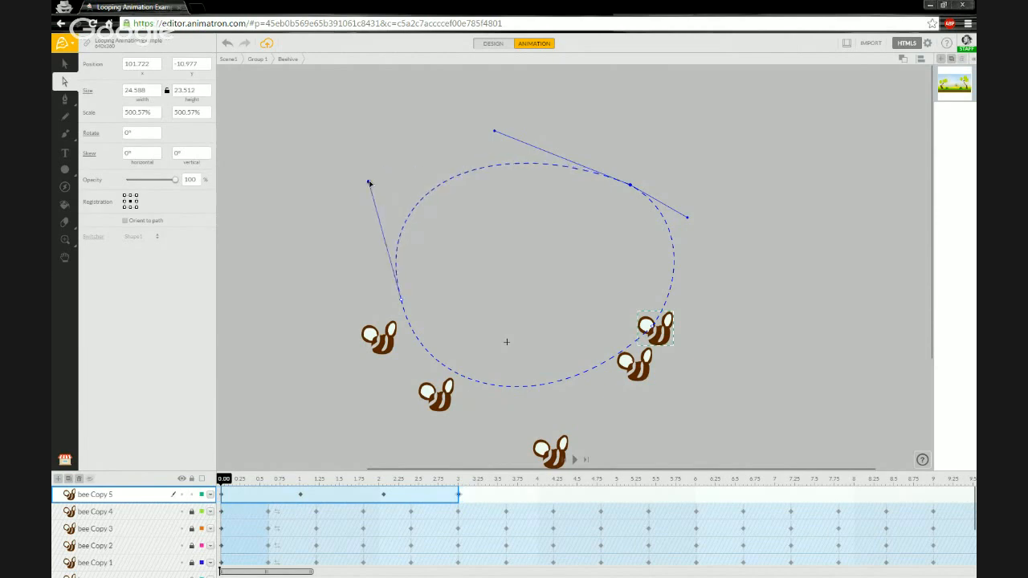
pyautogui.press('Escape')
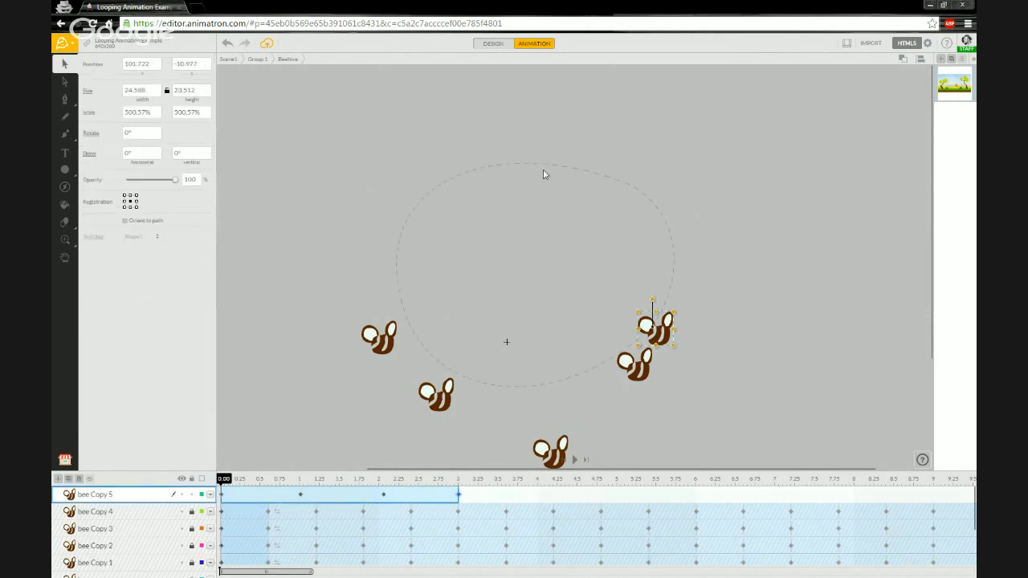
pyautogui.press('a')
pyautogui.moveTo(545, 156)
pyautogui.mouseDown()
pyautogui.moveTo(495, 133)
pyautogui.moveTo(546, 138)
pyautogui.mouseUp()
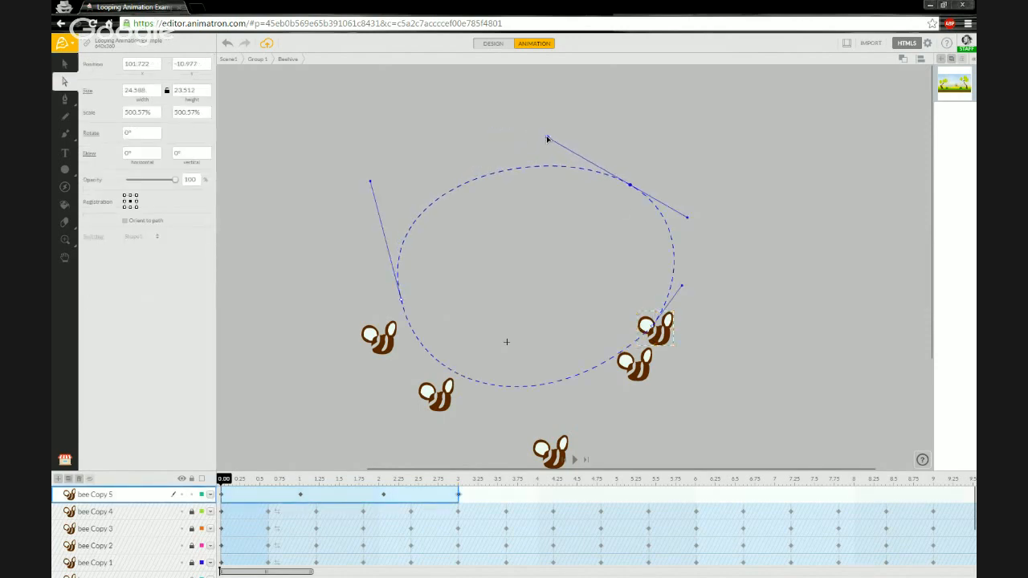
pyautogui.moveTo(369, 184)
pyautogui.mouseDown()
pyautogui.moveTo(371, 205)
pyautogui.moveTo(375, 175)
pyautogui.mouseUp()
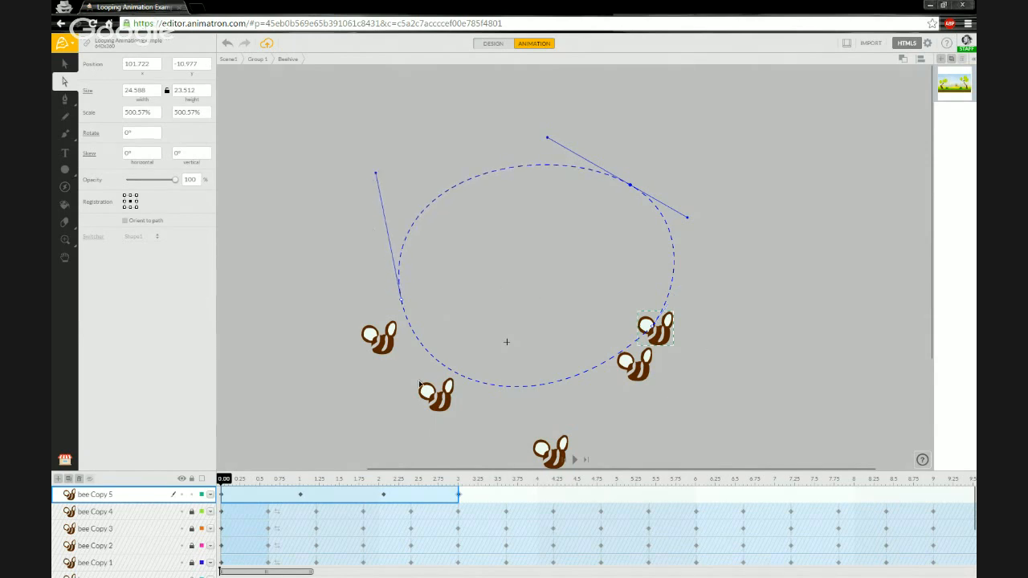
# Set bee Copy 5's end action to Loop at its 3-second animation end
pyautogui.moveTo(224, 480)
pyautogui.mouseDown()
pyautogui.moveTo(472, 479)
pyautogui.moveTo(215, 482)
pyautogui.mouseUp()
pyautogui.click(468, 496)
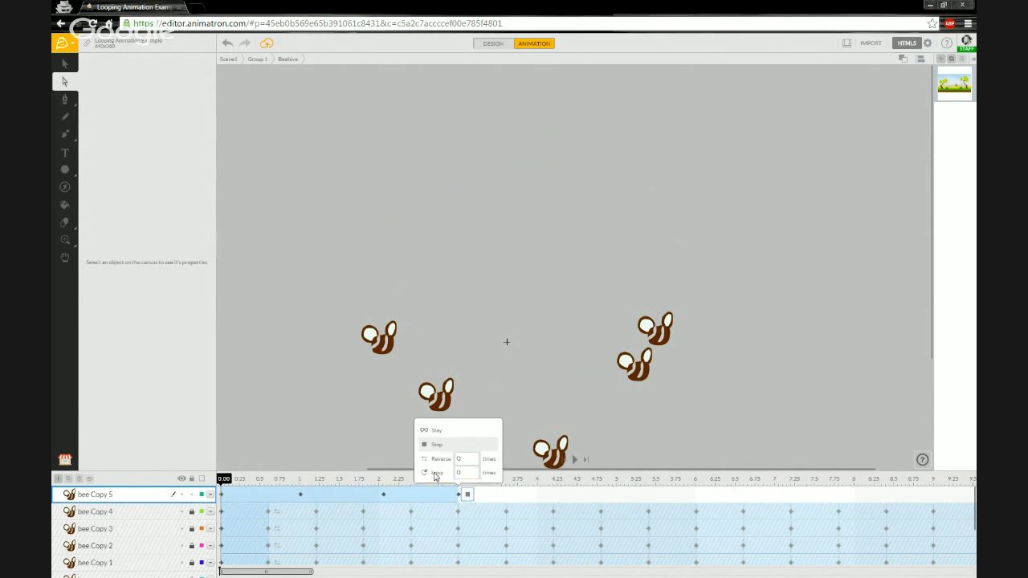
pyautogui.click(435, 476)
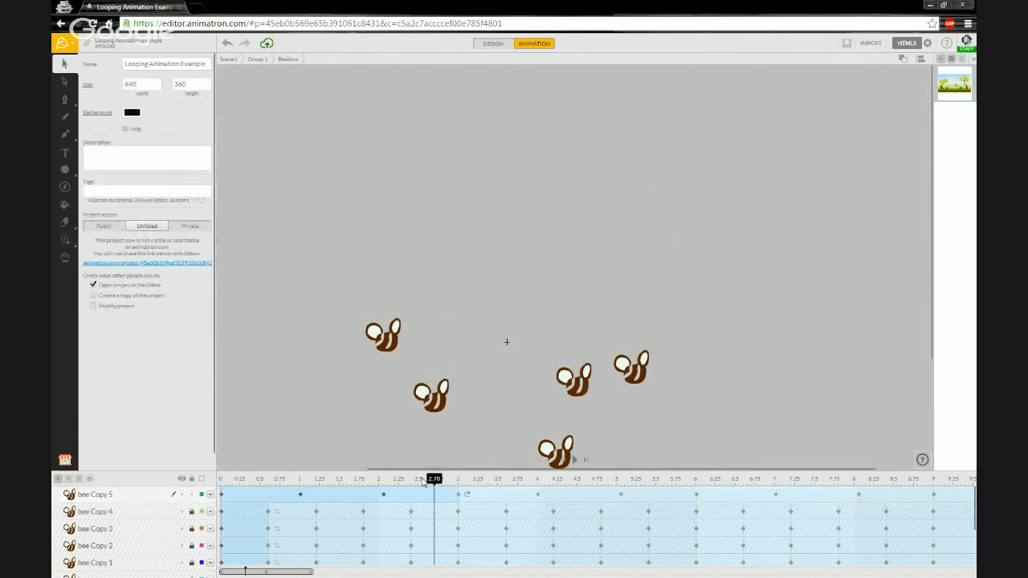
# Play the bees' animation from time 0 to check bee Copy 5's slower loop, and return to the start
pyautogui.moveTo(423, 481); pyautogui.dragTo(270, 481)
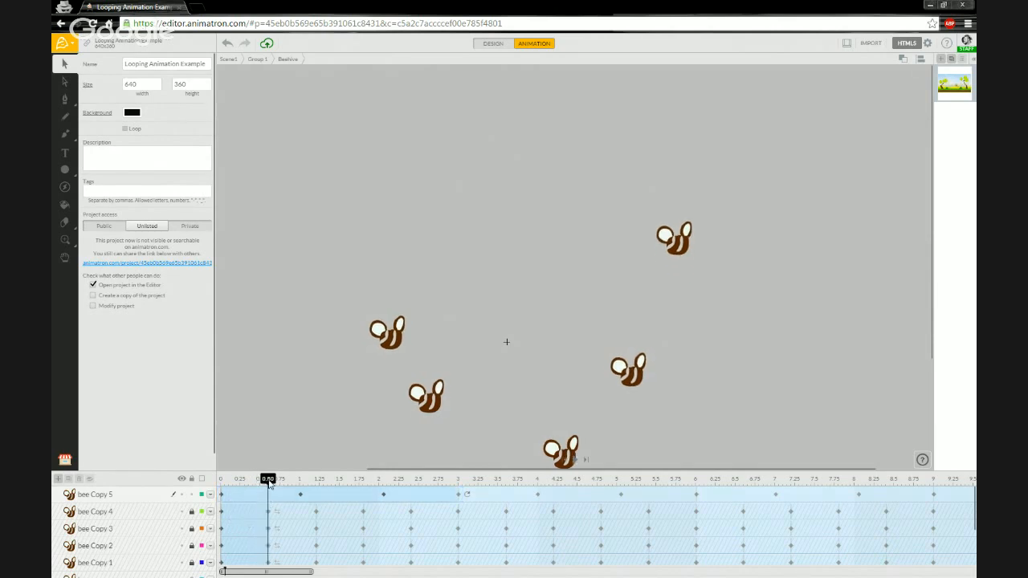
pyautogui.moveTo(269, 481); pyautogui.dragTo(214, 481)
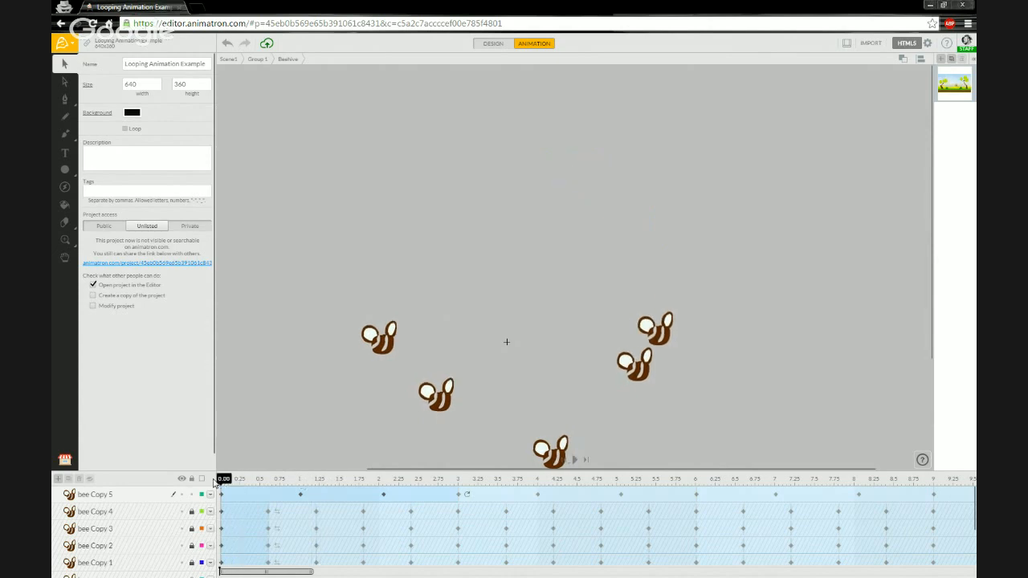
pyautogui.press('space')
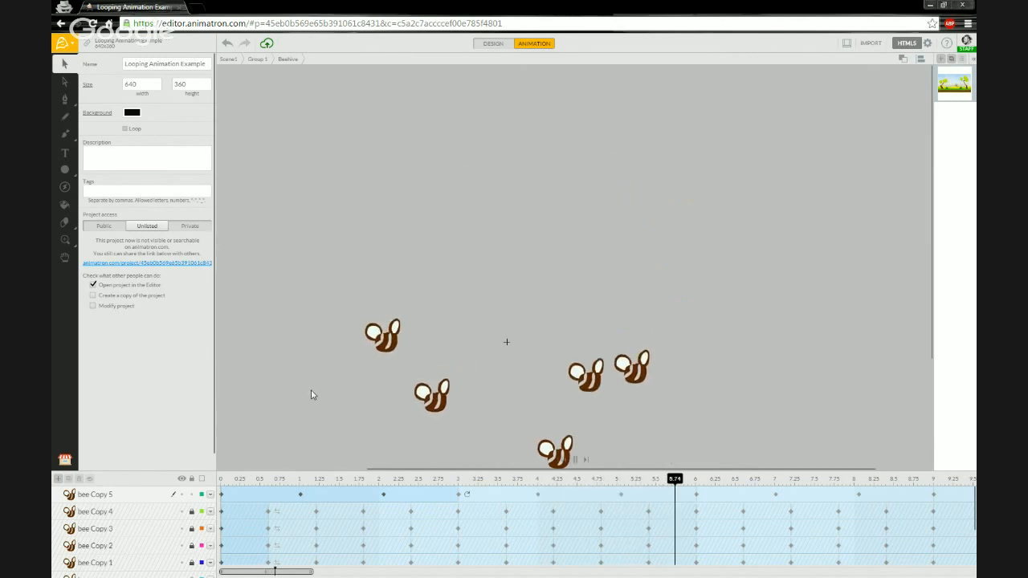
pyautogui.press('space')
pyautogui.click(222, 482)
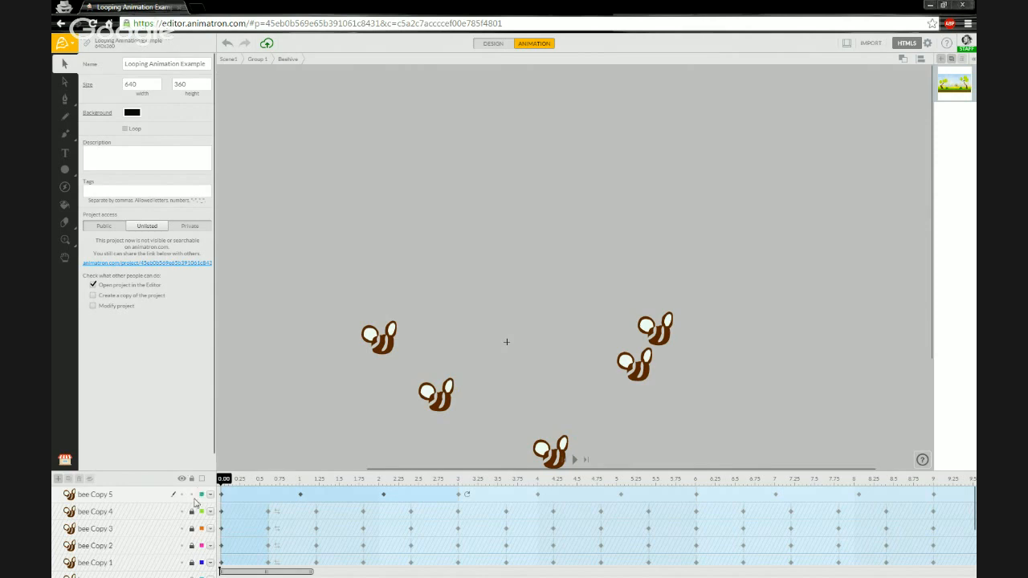
# Lock the bee Copy 5 layer and make the beehive layer visible again
pyautogui.click(192, 495)
pyautogui.scroll(-2, 183, 538)
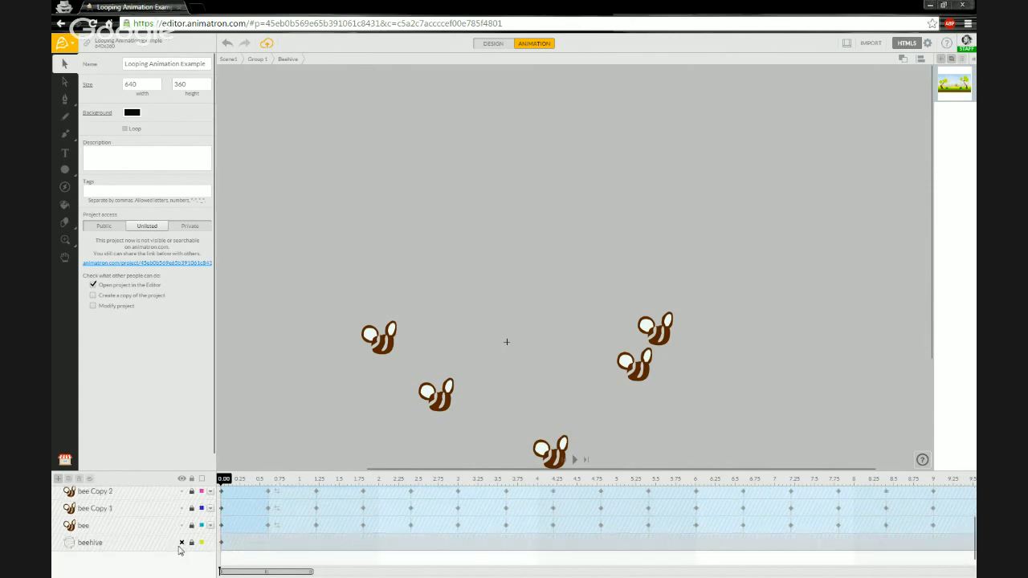
pyautogui.click(181, 542)
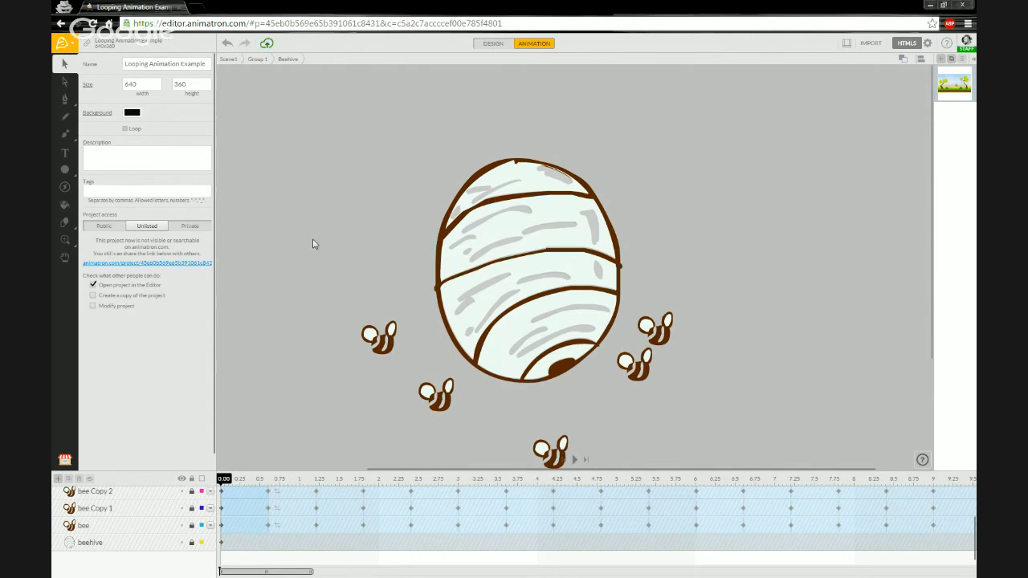
# Leave the Beehive group and Group 1, returning to Scene1 with the whole scene in view
pyautogui.moveTo(312, 276); pyautogui.dragTo(347, 219)
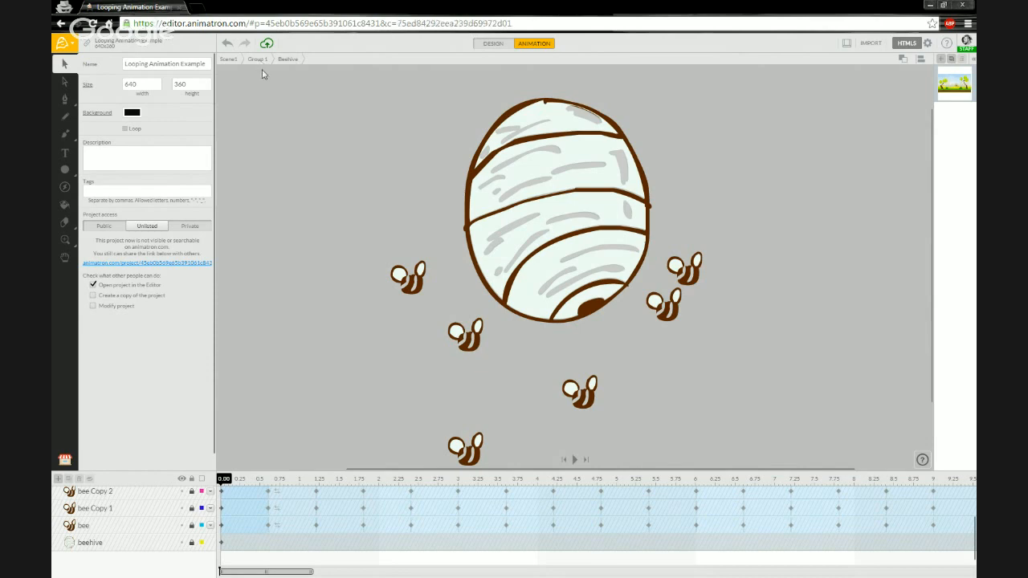
pyautogui.click(258, 60)
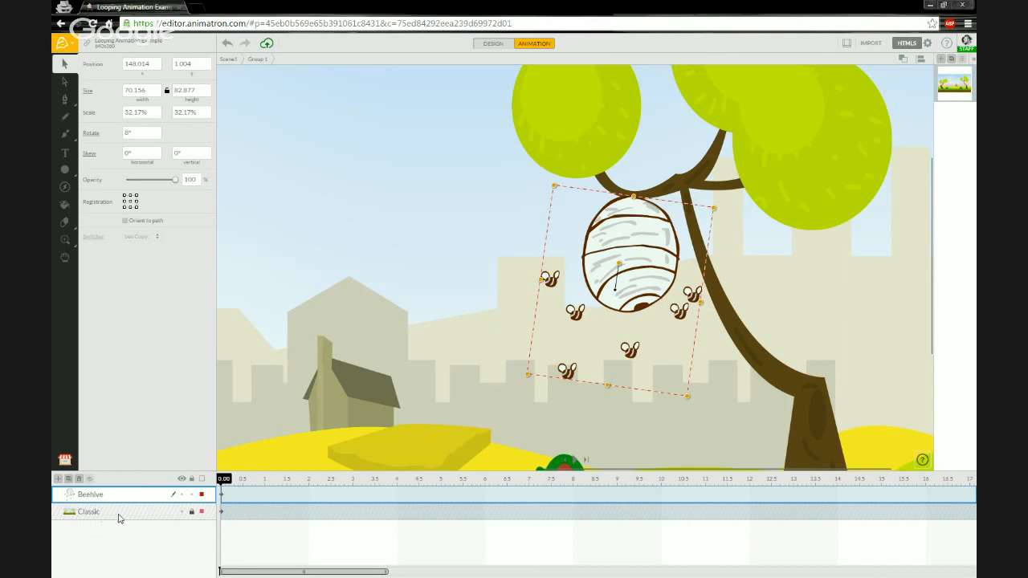
pyautogui.click(229, 59)
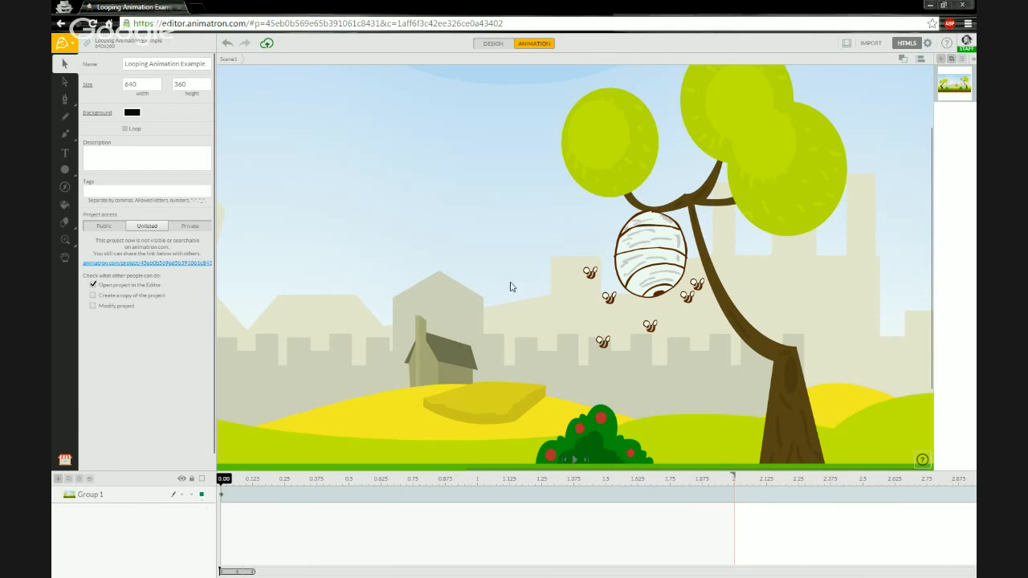
pyautogui.scroll(-1, 474, 313)
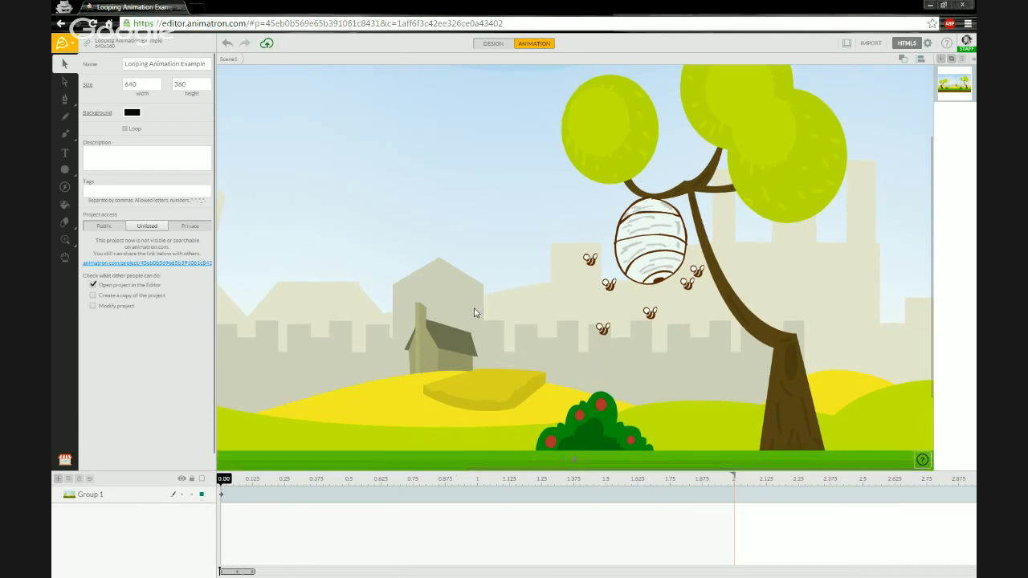
pyautogui.scroll(-2, 475, 313)
pyautogui.scroll(-3, 475, 313)
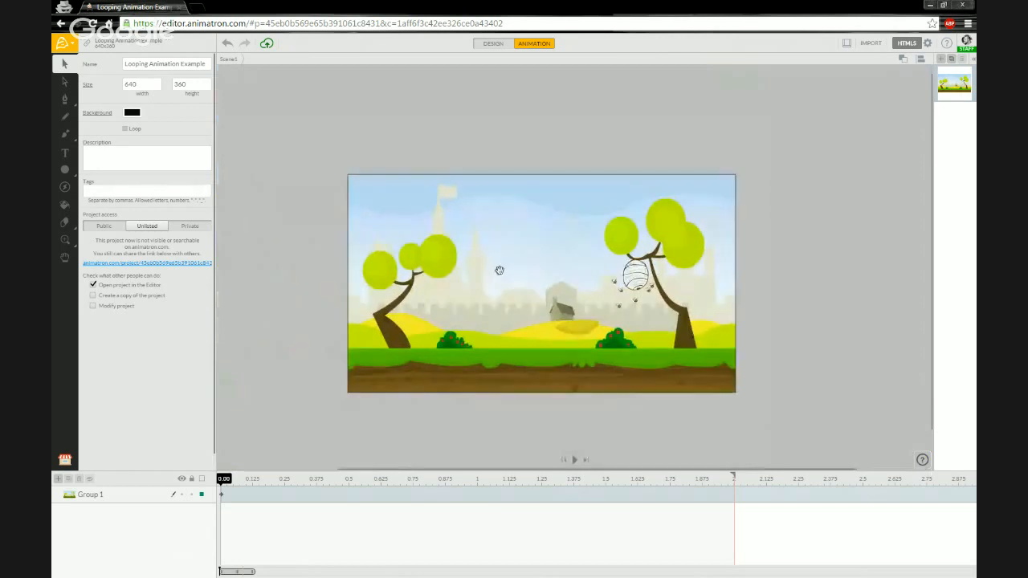
pyautogui.scroll(2, 626, 290)
pyautogui.moveTo(441, 290); pyautogui.dragTo(495, 278)
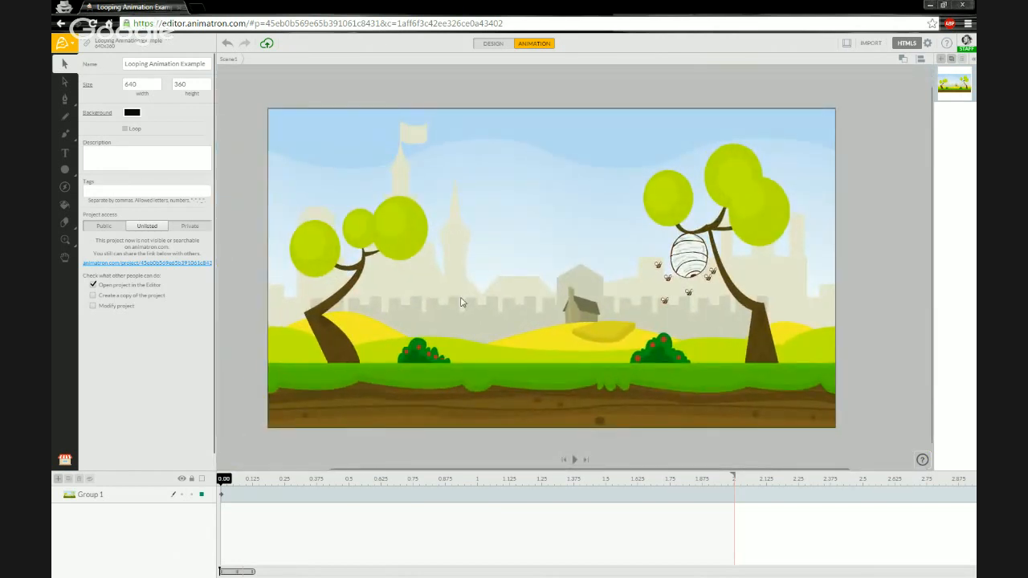
# Show the scene details and set Scene1's duration to 6 seconds
pyautogui.click(973, 61)
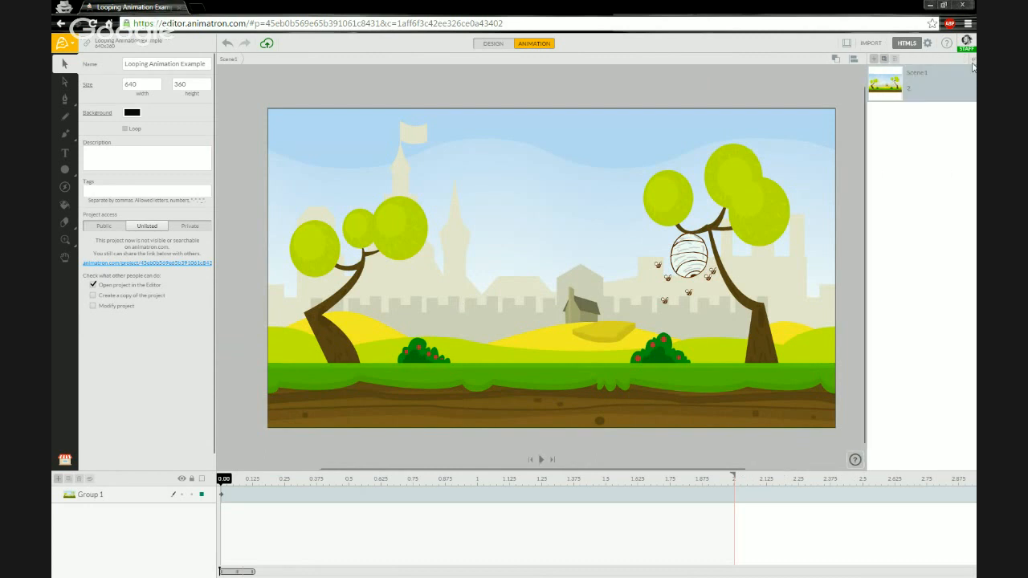
pyautogui.doubleClick(911, 93)
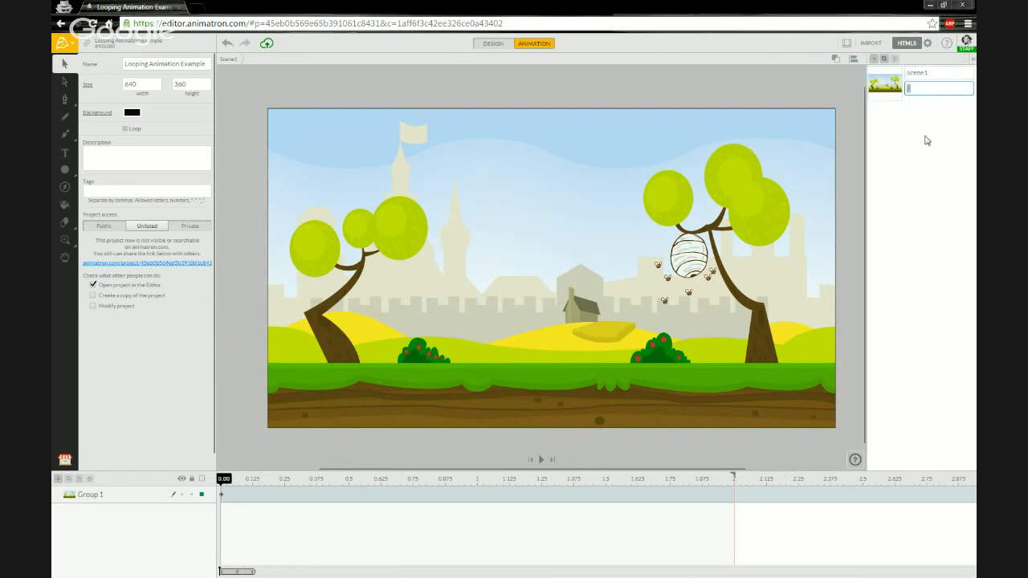
pyautogui.press('BackSpace')
pyautogui.press('Escape')
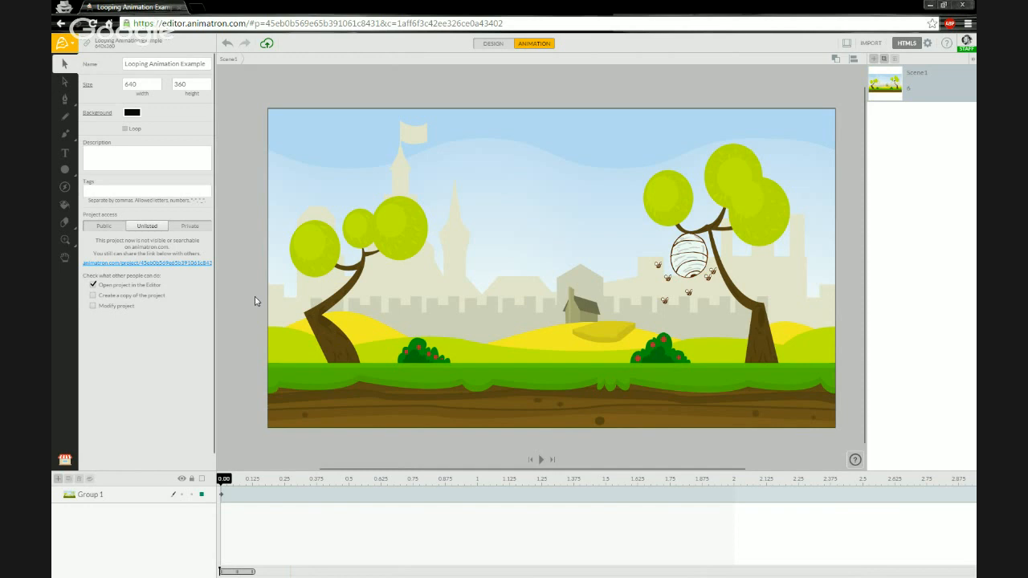
# Play Scene1 through to its 6-second end to check how the bees loop
pyautogui.moveTo(254, 573); pyautogui.dragTo(299, 574)
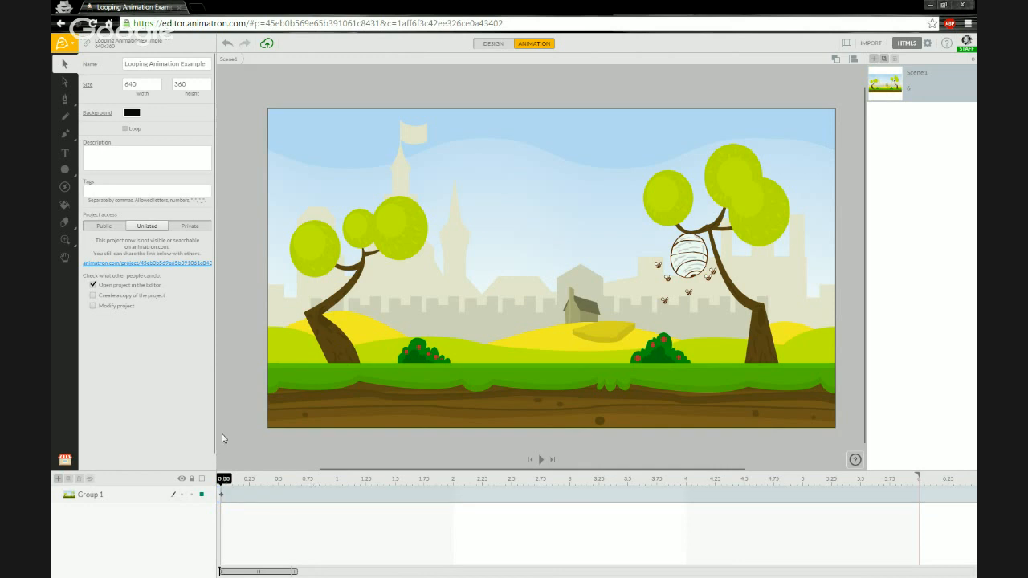
pyautogui.press('space')
pyautogui.press('space')
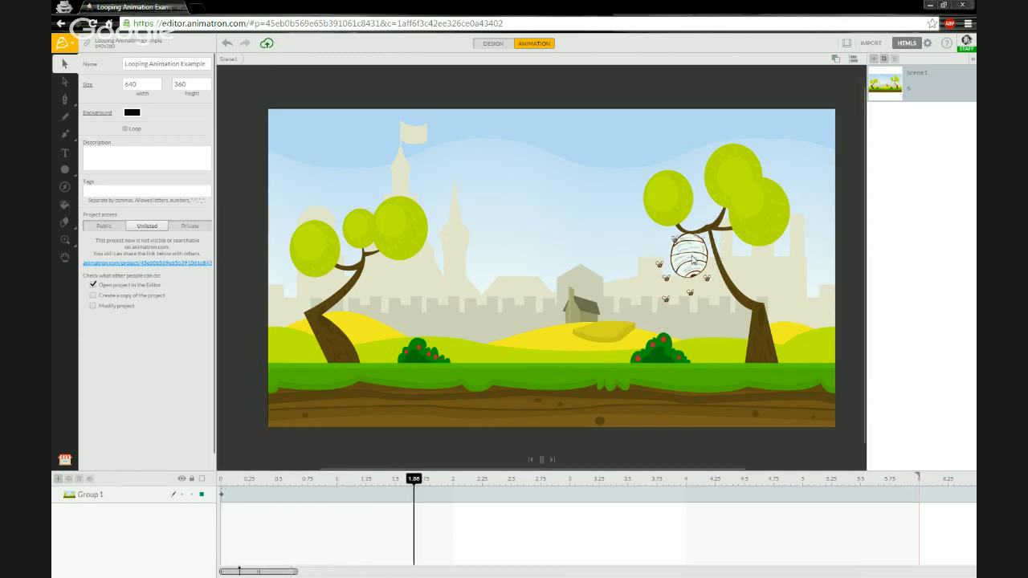
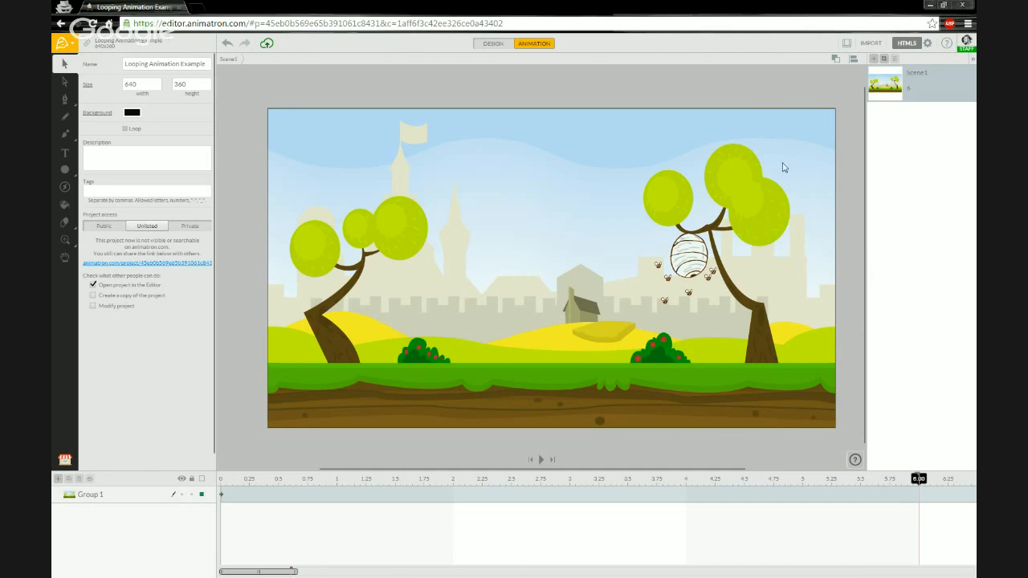
# Turn on Auto Start in the HTML5 output settings
pyautogui.click(928, 45)
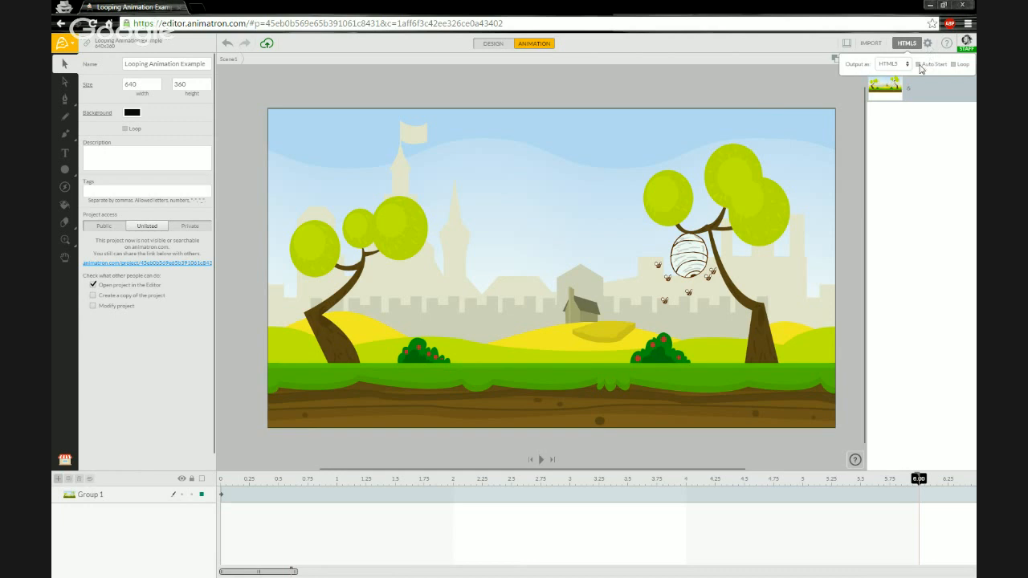
pyautogui.click(918, 64)
# Try the Video output, start publishing the project as a GIF instead, and dismiss the publishing progress
pyautogui.click(904, 65)
pyautogui.click(884, 78)
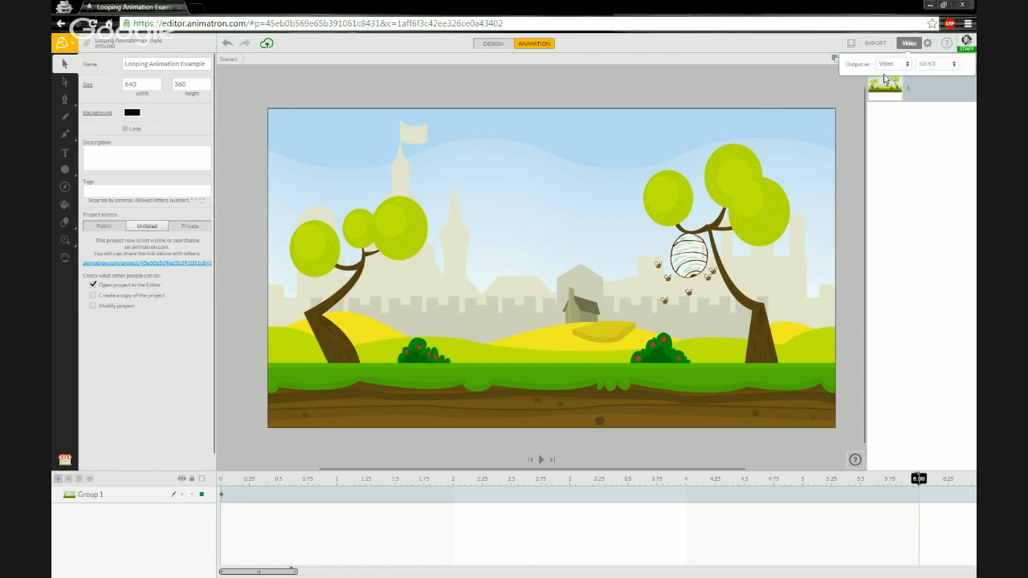
pyautogui.click(889, 64)
pyautogui.click(891, 73)
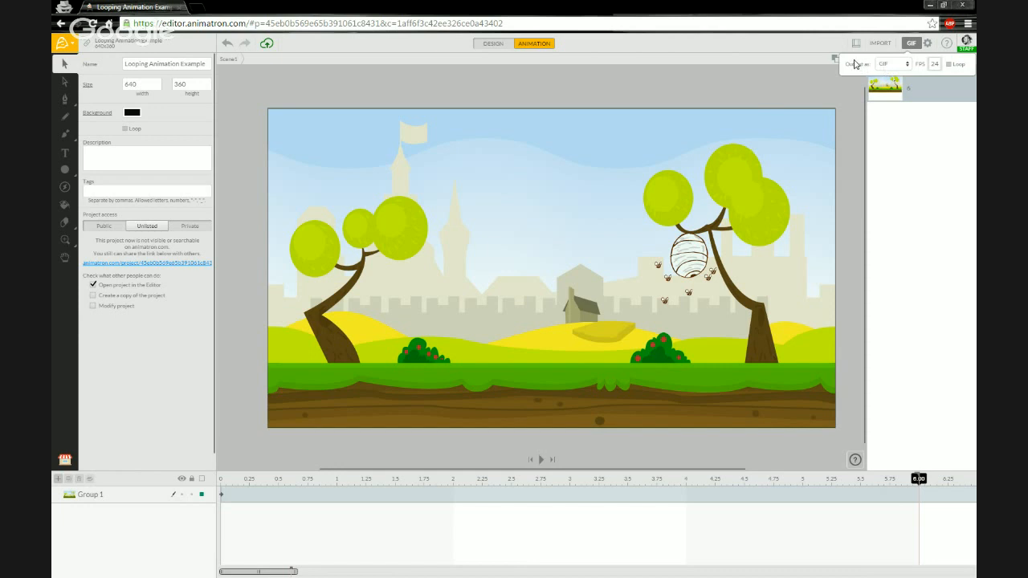
pyautogui.click(919, 46)
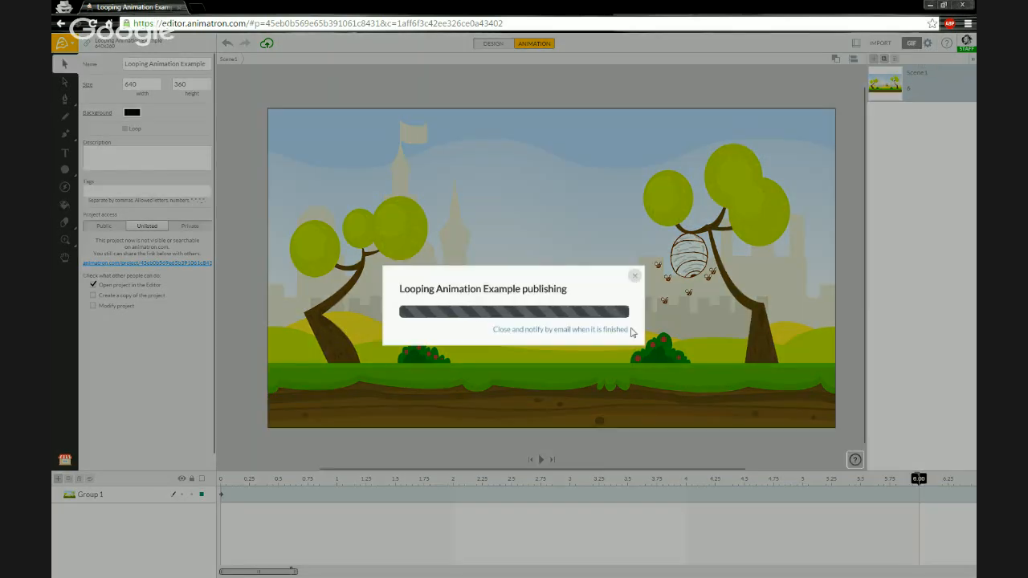
pyautogui.click(635, 275)
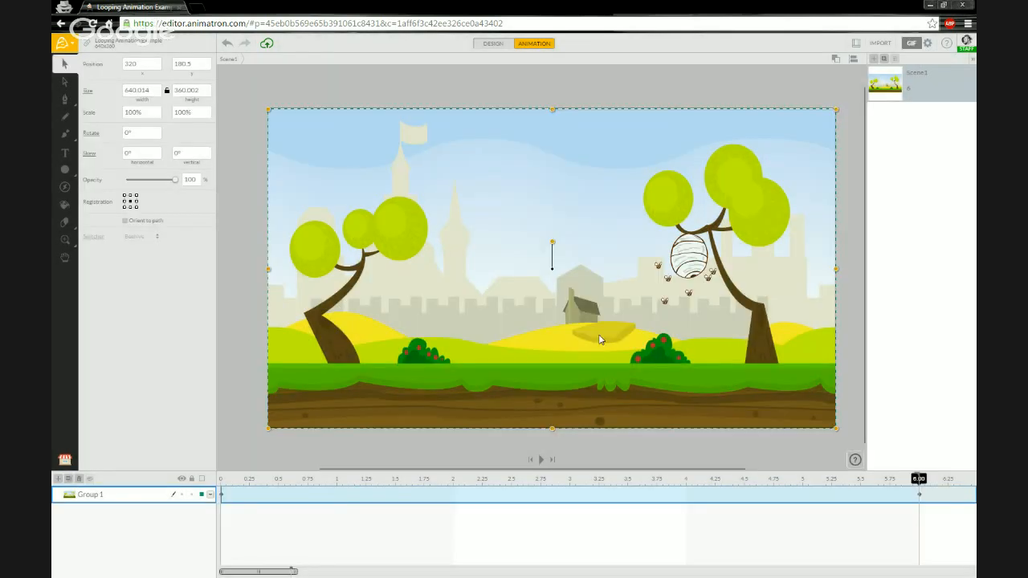
# Set the output format back to HTML5 and turn on Loop for it
pyautogui.click(912, 44)
pyautogui.click(891, 63)
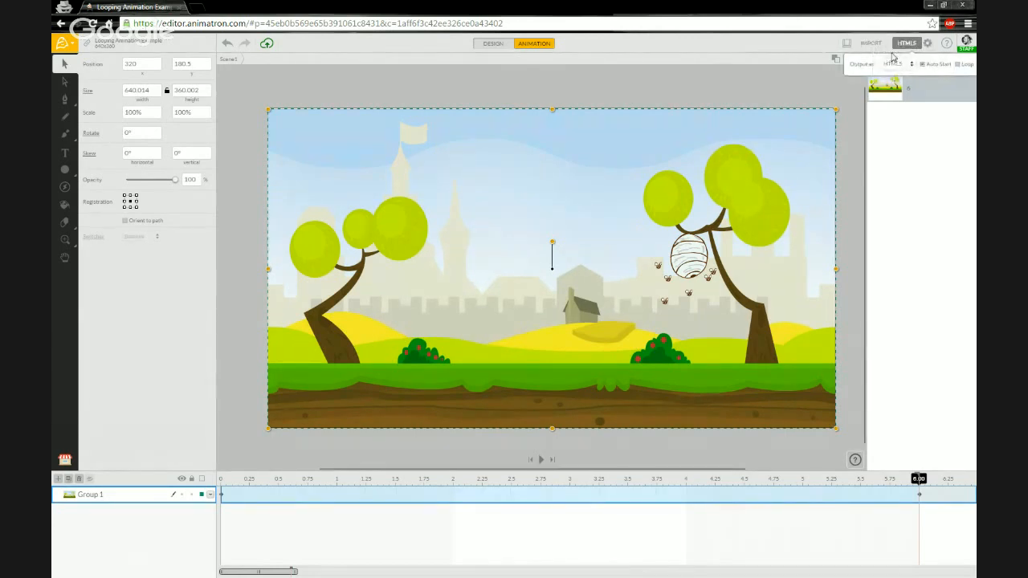
pyautogui.click(893, 50)
pyautogui.click(955, 65)
pyautogui.click(904, 49)
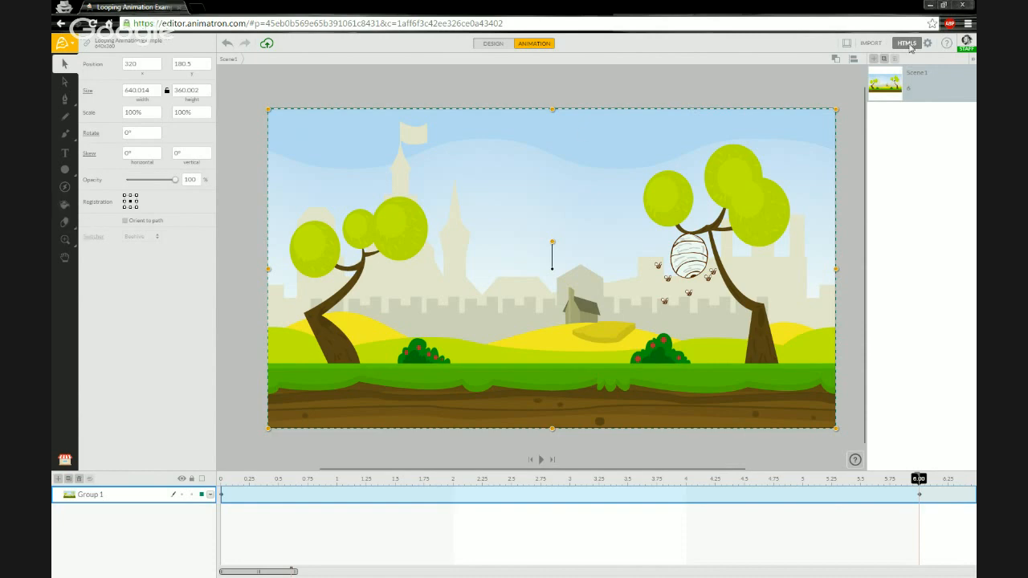
# Publish the project as HTML5 and examine the embed code of the published clip
pyautogui.click(788, 104)
pyautogui.click(906, 42)
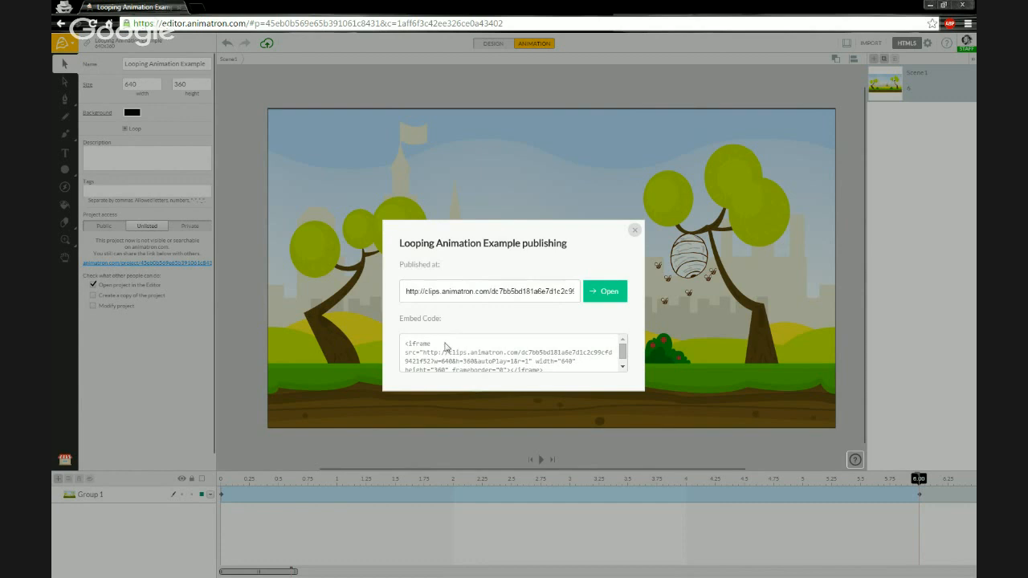
pyautogui.click(441, 348)
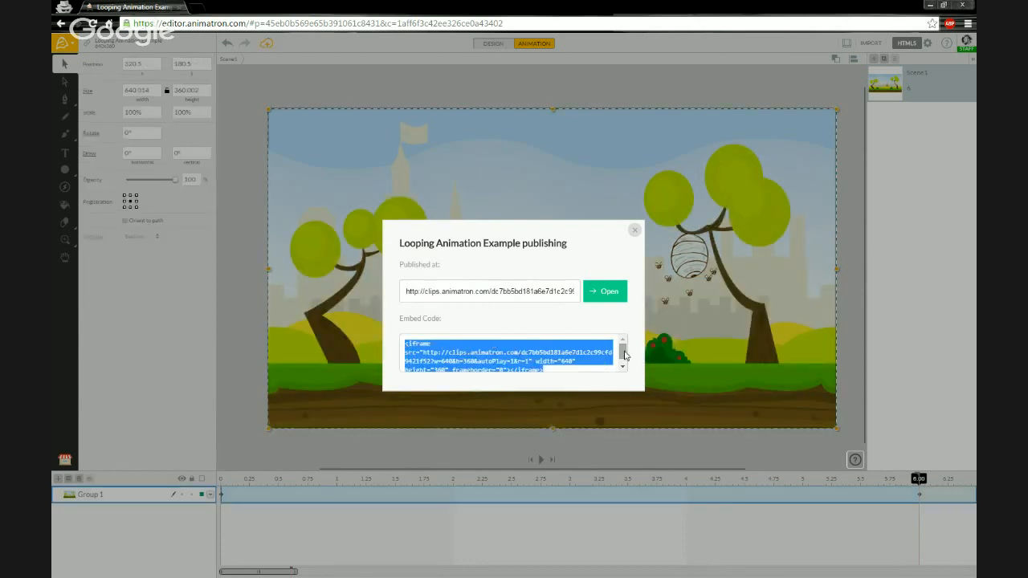
pyautogui.moveTo(622, 349)
pyautogui.mouseDown()
pyautogui.moveTo(624, 366)
pyautogui.moveTo(622, 350)
pyautogui.mouseUp()
pyautogui.click(573, 318)
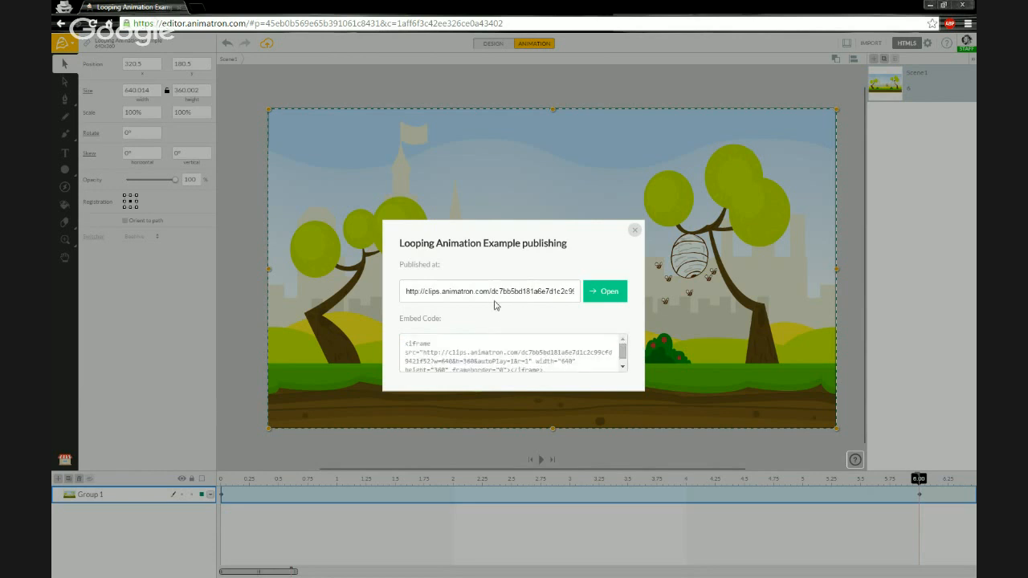
# Copy the published clip's link and open it in a new browser tab
pyautogui.click(439, 295)
pyautogui.hotkey('ctrl', 'c')
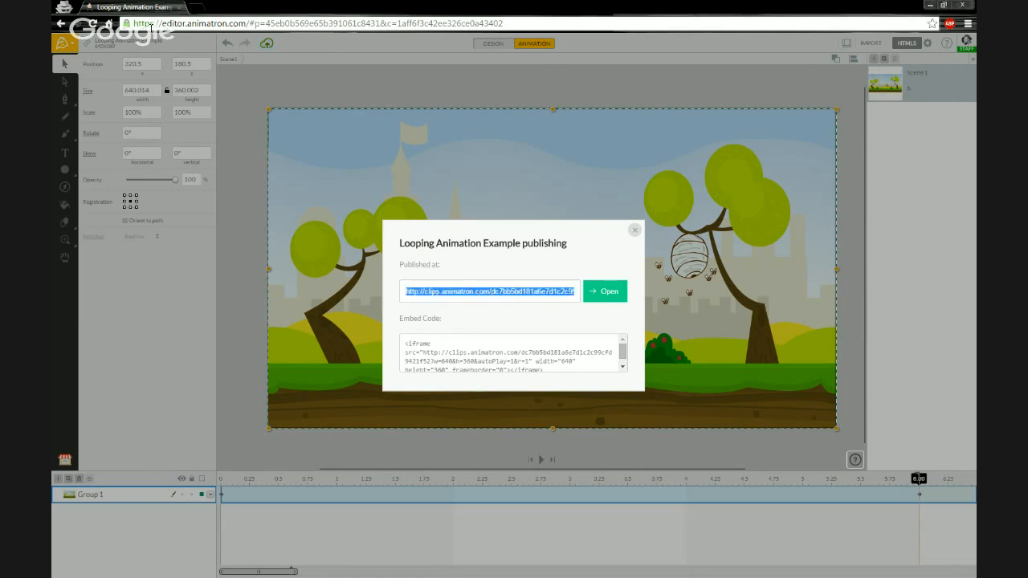
pyautogui.click(203, 9)
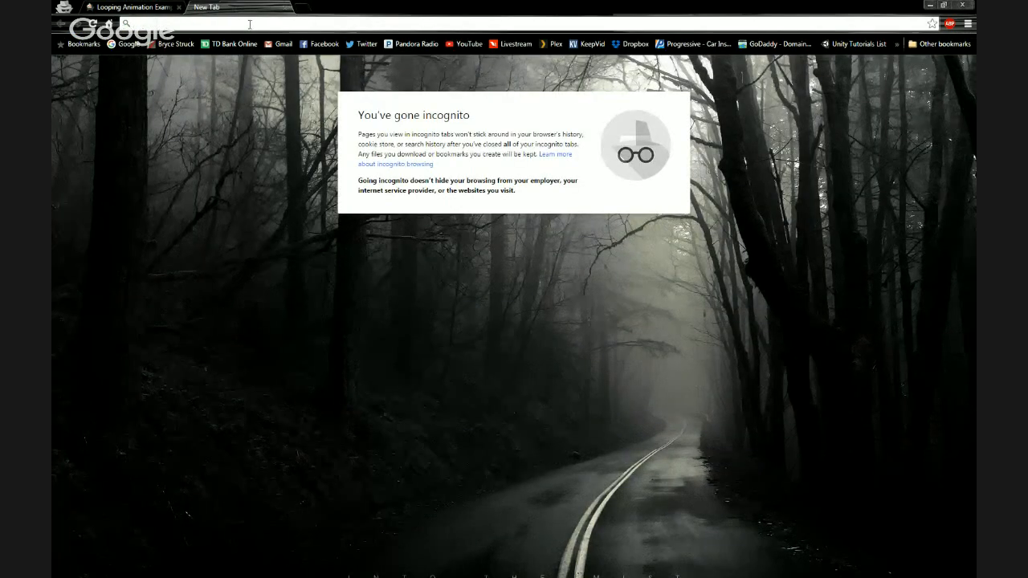
pyautogui.click(133, 6)
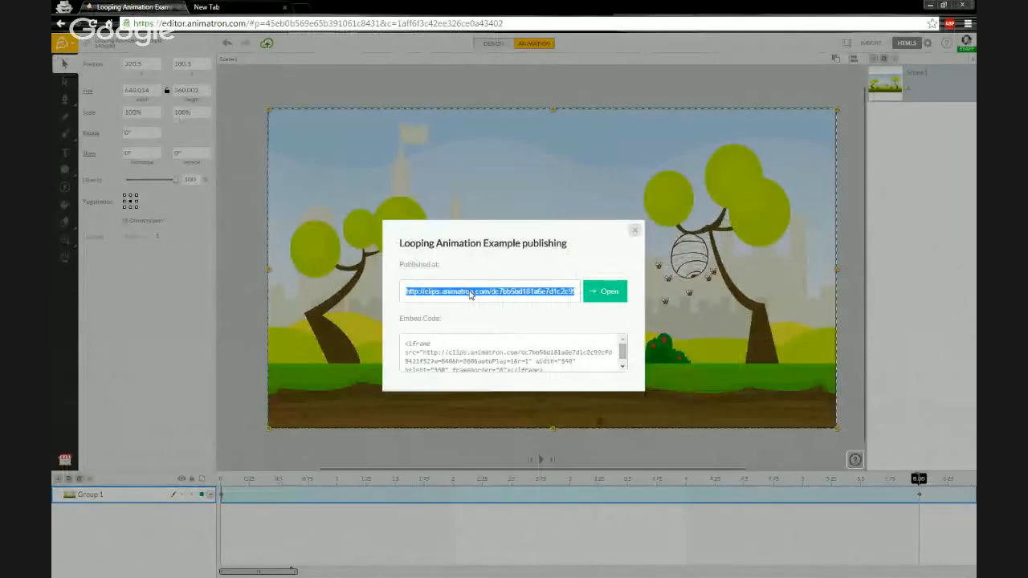
pyautogui.click(254, 10)
pyautogui.hotkey('ctrl', 'v')
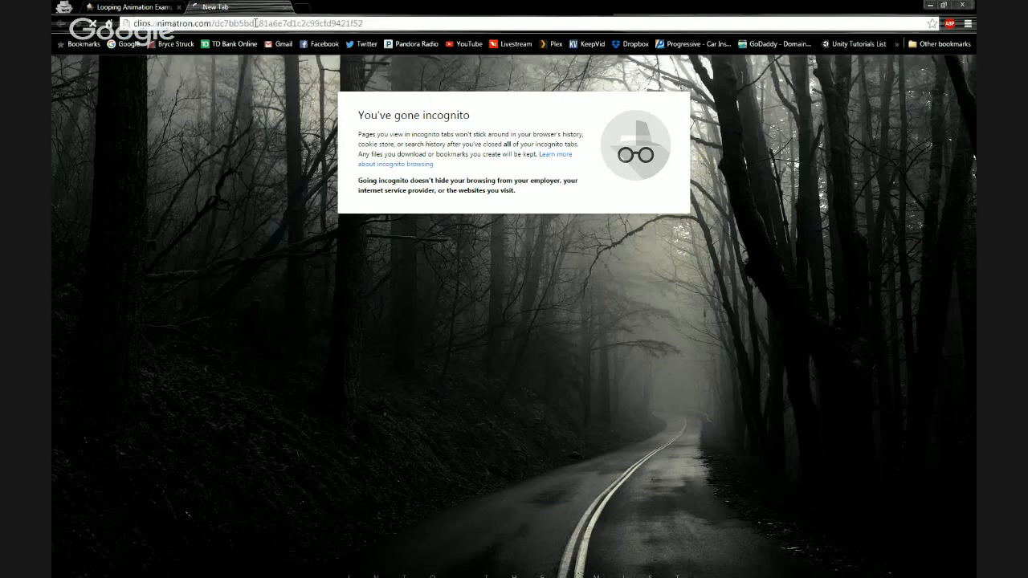
pyautogui.press('Return')
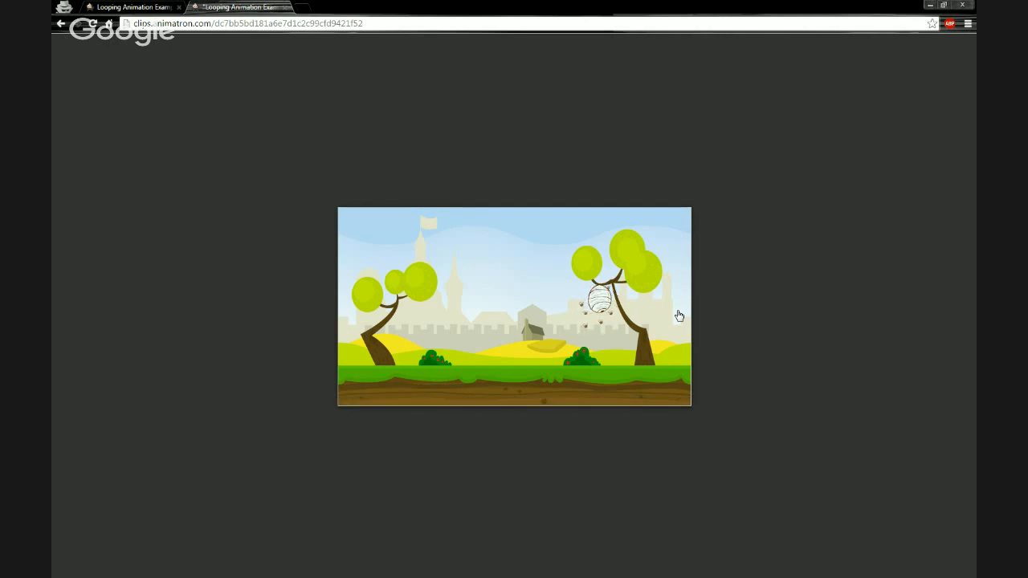
# Watch the published clip's looping bees, and close its browser tab and the publishing dialog
pyautogui.moveTo(676, 315)
pyautogui.moveTo(594, 302)
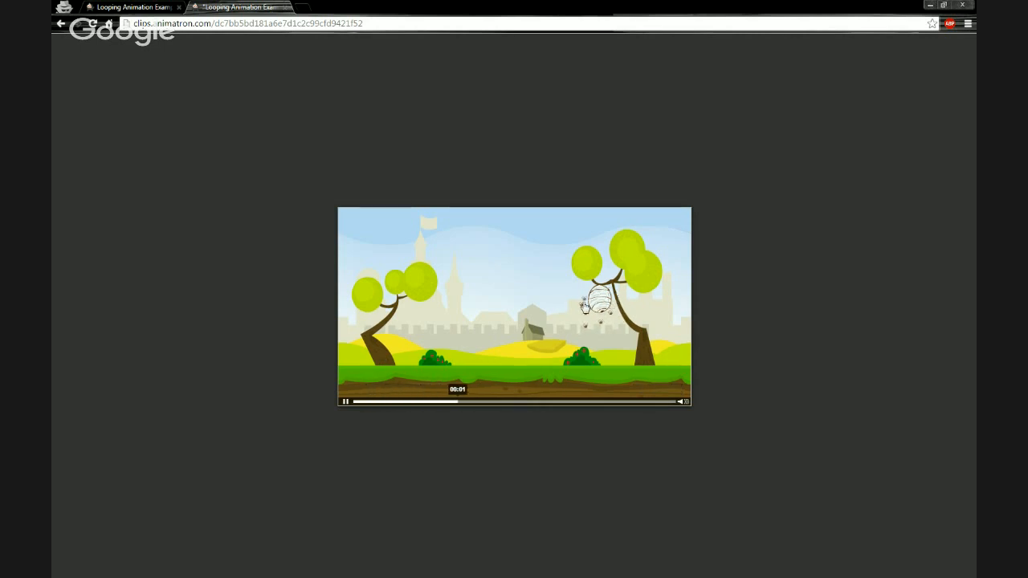
pyautogui.click(285, 7)
pyautogui.click(633, 231)
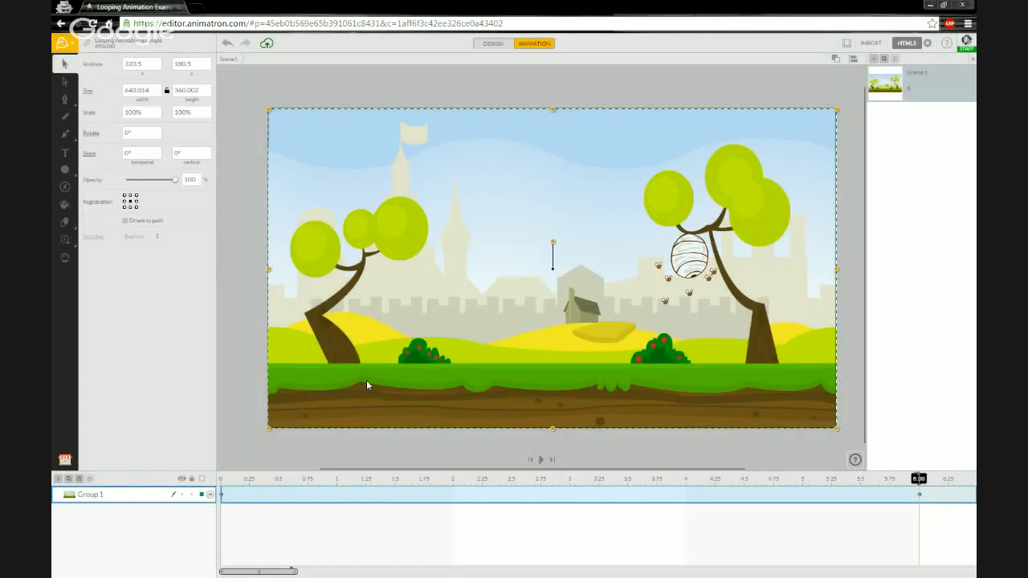
# Open Group 1 and the Beehive group inside it to reach the bee layers
pyautogui.click(233, 461)
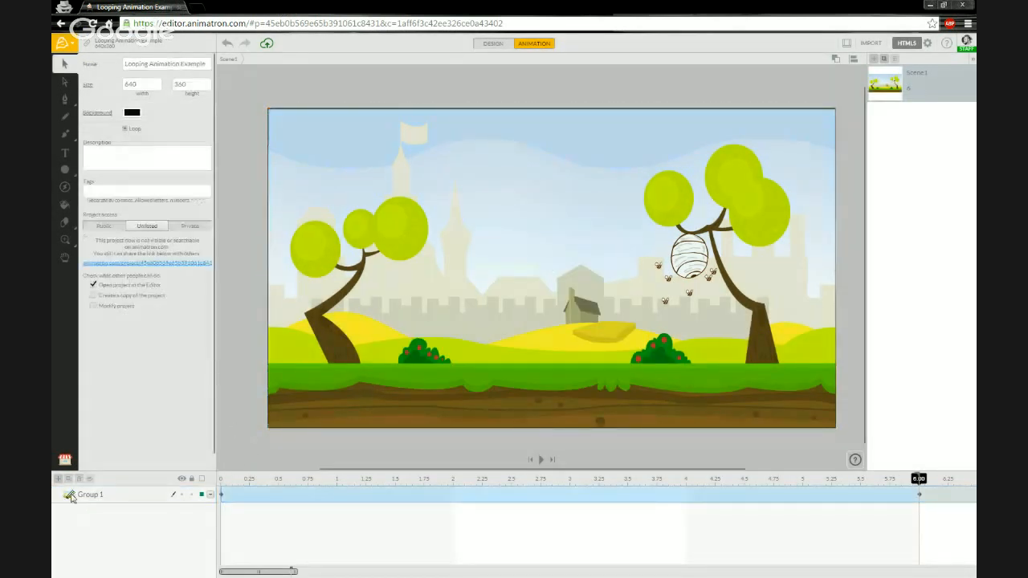
pyautogui.doubleClick(71, 494)
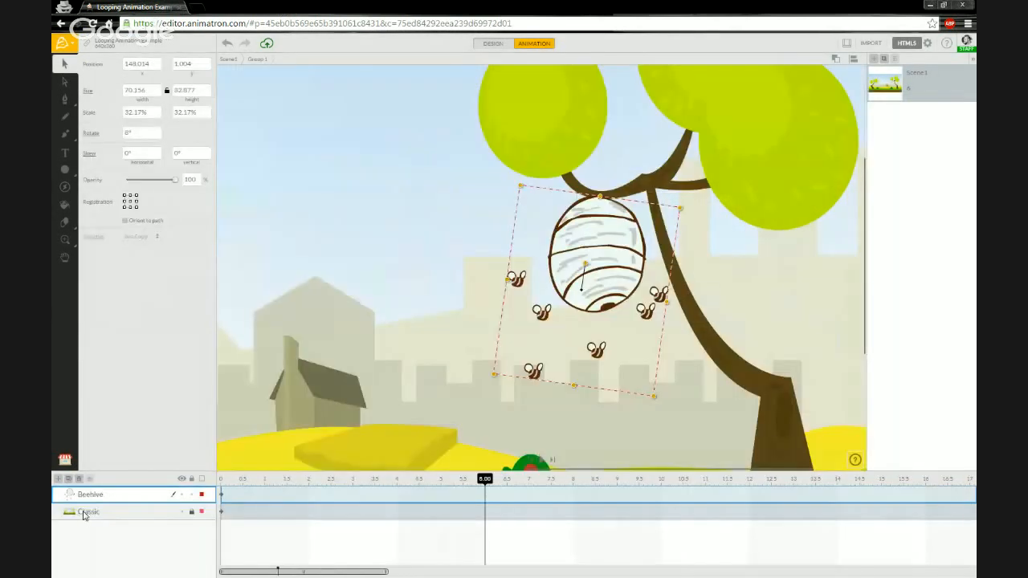
pyautogui.doubleClick(72, 494)
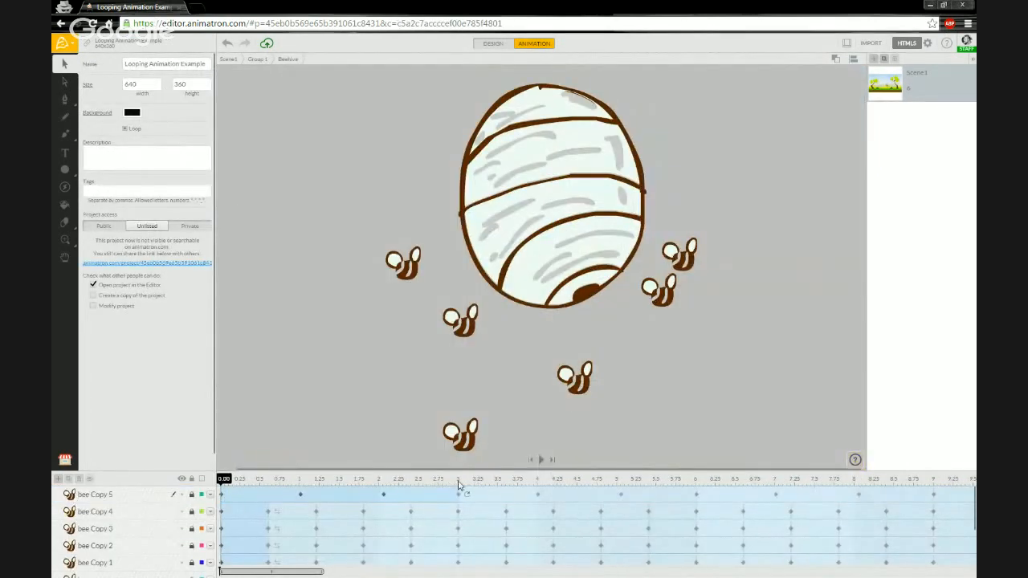
# Scrub the bee layers to 3 and 6 seconds to compare their loop points, and return to Scene1
pyautogui.click(457, 482)
pyautogui.moveTo(226, 483); pyautogui.dragTo(457, 482)
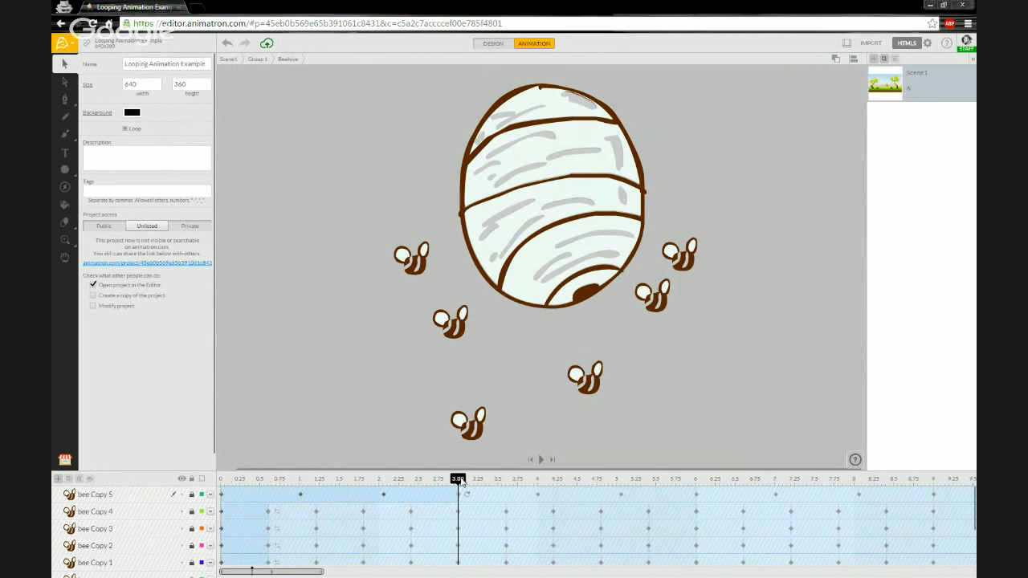
pyautogui.moveTo(458, 482); pyautogui.dragTo(697, 480)
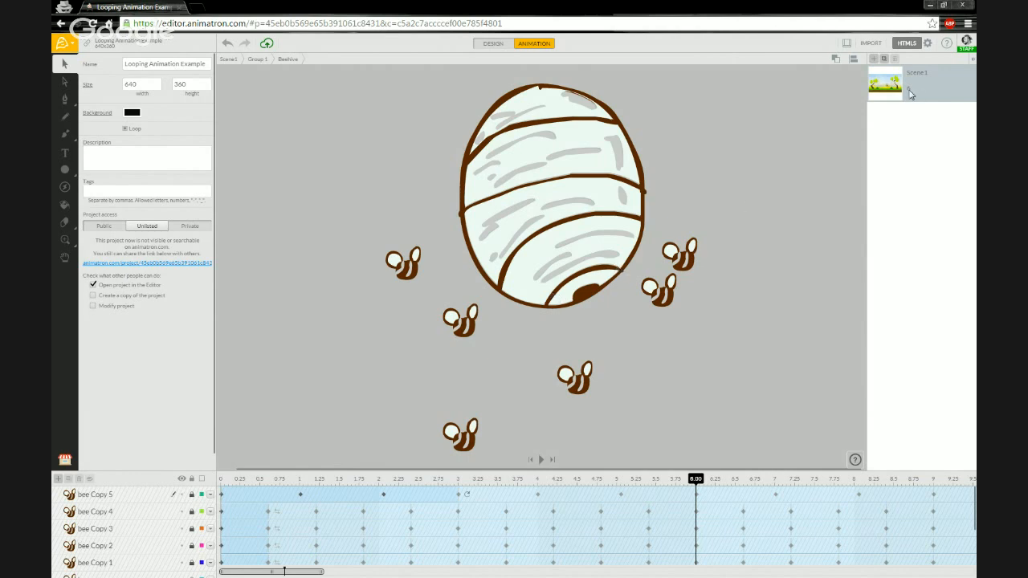
pyautogui.click(233, 60)
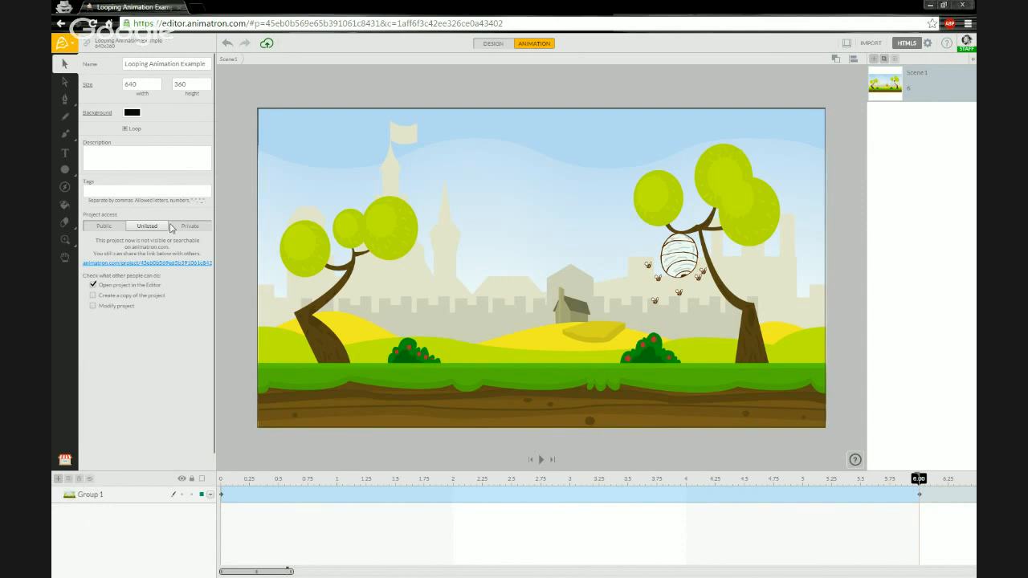
# Add the Impact Sequence clip from the project library to the middle of Scene1 and hide Group 1
pyautogui.click(66, 459)
pyautogui.moveTo(155, 105); pyautogui.dragTo(536, 273)
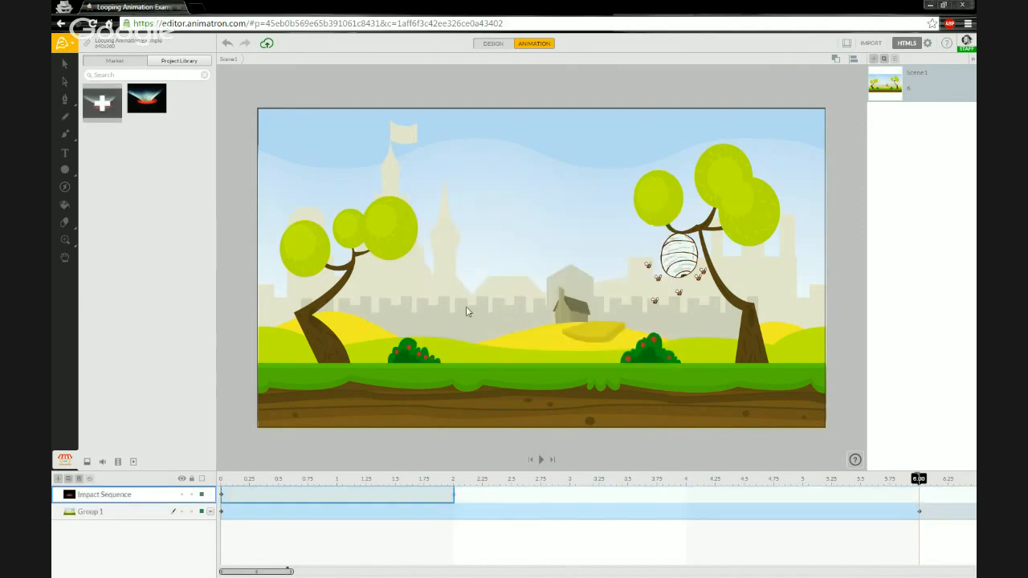
pyautogui.click(182, 511)
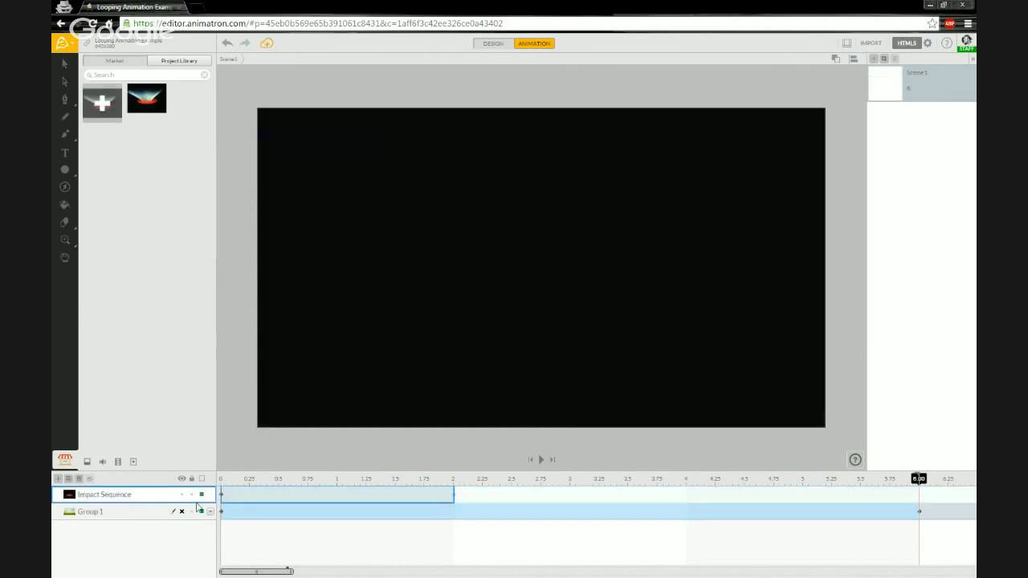
# Scrub the Impact Sequence clip from time 0 to examine how its start and end match
pyautogui.moveTo(222, 481)
pyautogui.mouseDown()
pyautogui.moveTo(424, 480)
pyautogui.moveTo(222, 480)
pyautogui.mouseUp()
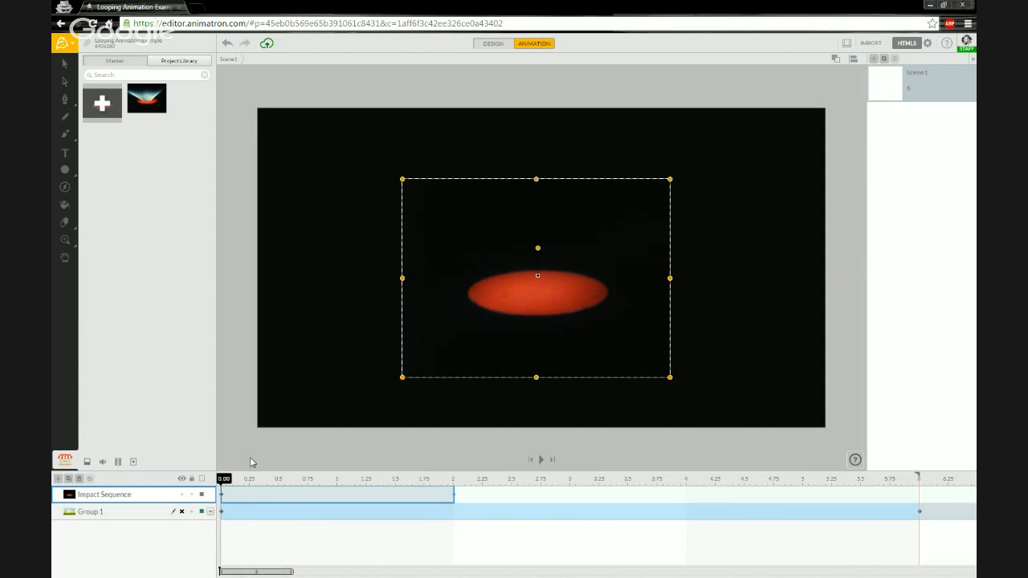
pyautogui.moveTo(224, 485)
pyautogui.mouseDown()
pyautogui.moveTo(447, 486)
pyautogui.moveTo(241, 484)
pyautogui.moveTo(449, 472)
pyautogui.moveTo(222, 484)
pyautogui.mouseUp()
pyautogui.moveTo(224, 479)
pyautogui.mouseDown()
pyautogui.moveTo(458, 479)
pyautogui.moveTo(223, 479)
pyautogui.mouseUp()
# Hide and lock the Impact Sequence layer, and show Group 1 again to scrub through the bee scene
pyautogui.click(181, 494)
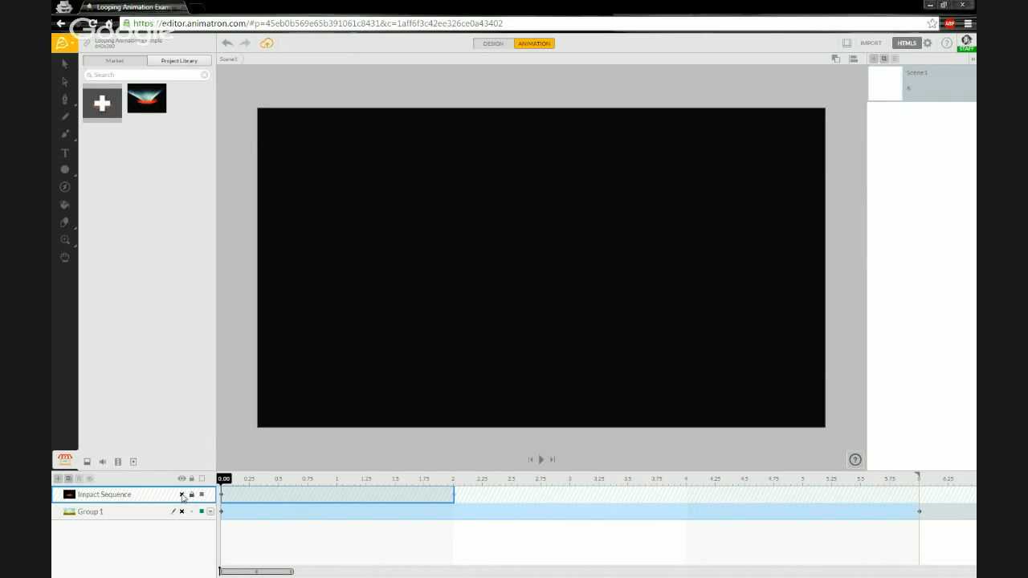
pyautogui.click(182, 511)
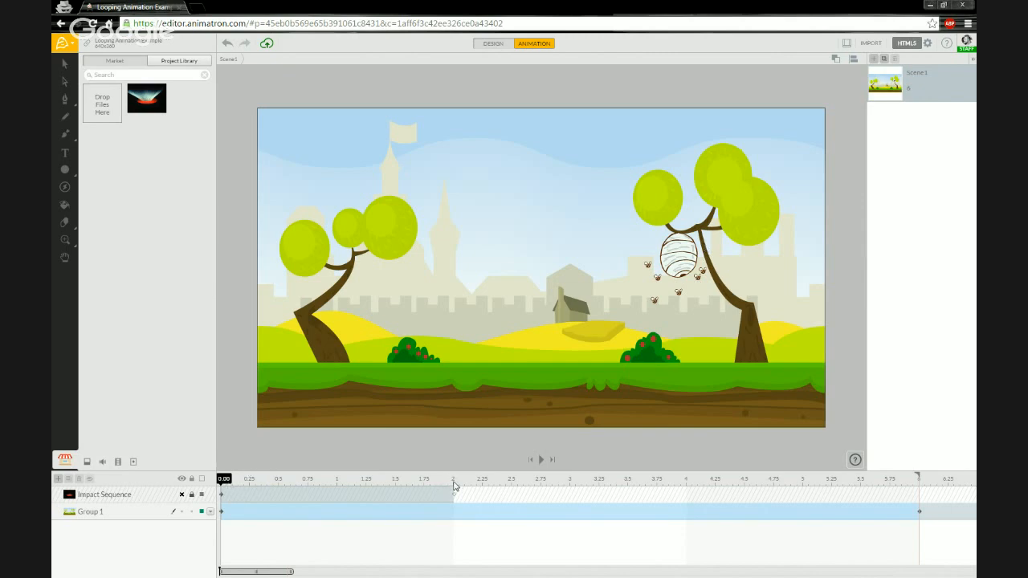
pyautogui.moveTo(454, 483)
pyautogui.mouseDown()
pyautogui.moveTo(606, 481)
pyautogui.moveTo(587, 481)
pyautogui.mouseUp()
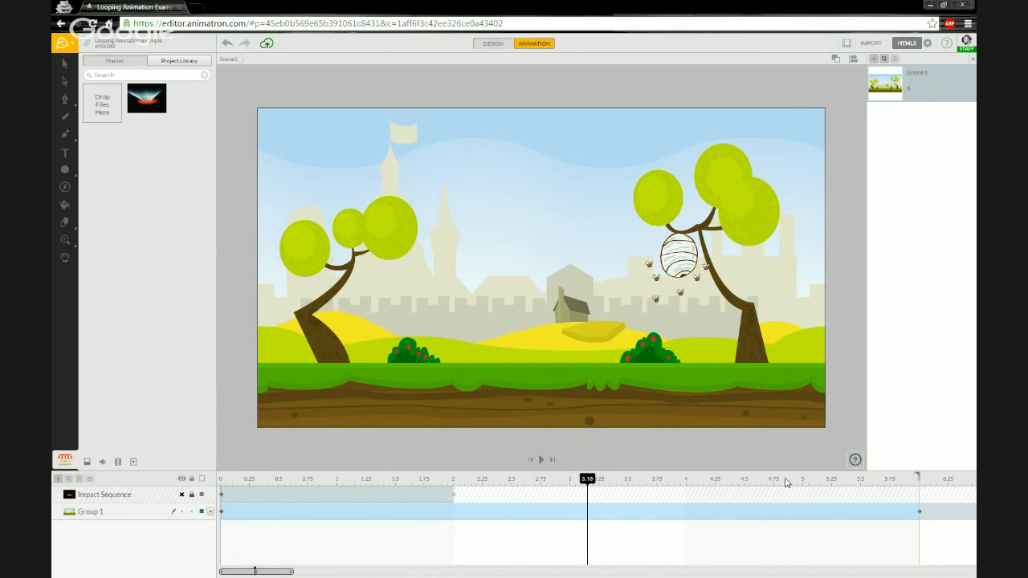
# Set the playhead to 3 seconds, publish the project as auto-starting, looping HTML5, and select its iframe embed code
pyautogui.click(570, 482)
pyautogui.click(928, 44)
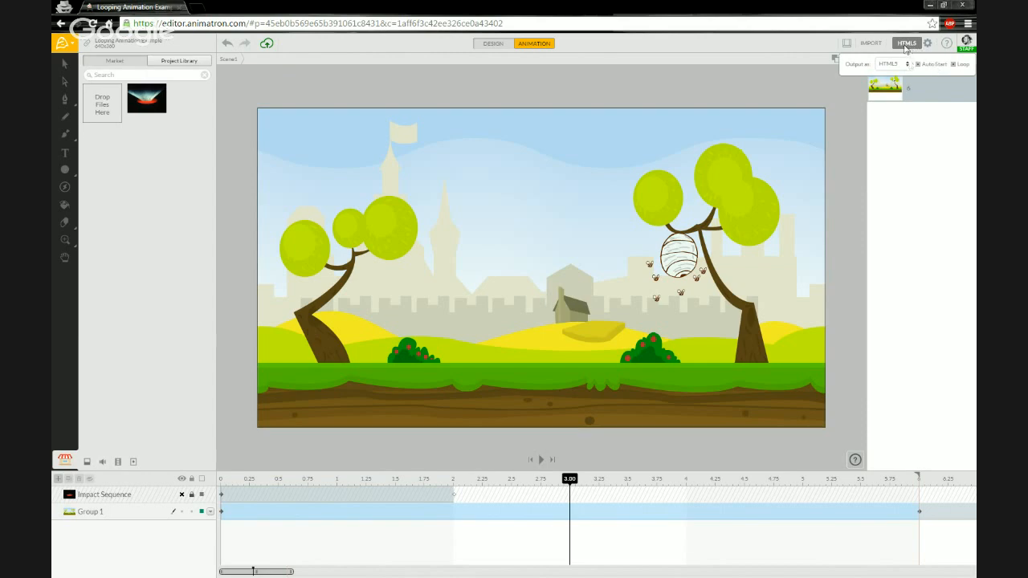
pyautogui.click(905, 44)
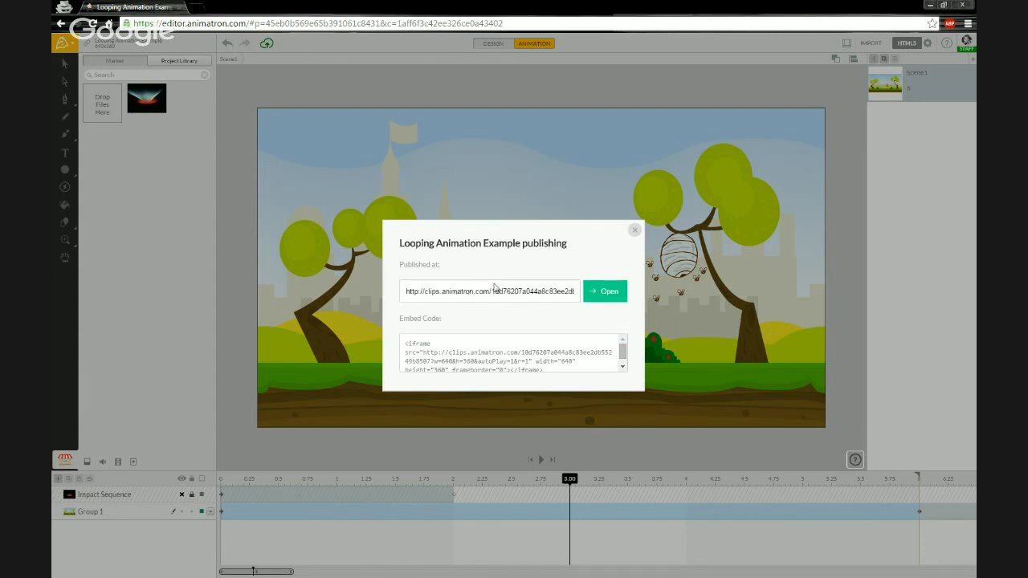
pyautogui.click(496, 291)
pyautogui.click(441, 356)
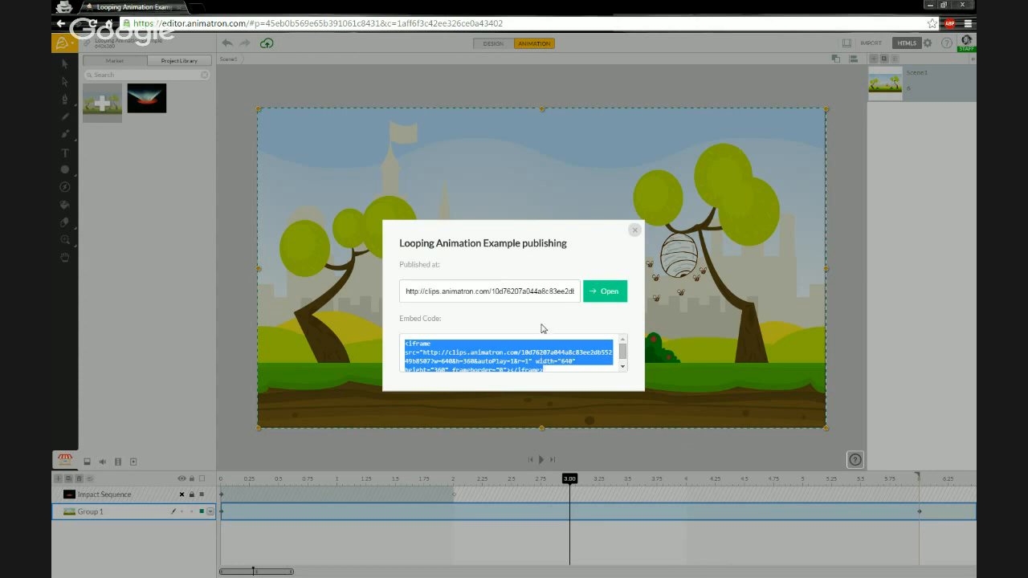
pyautogui.click(635, 231)
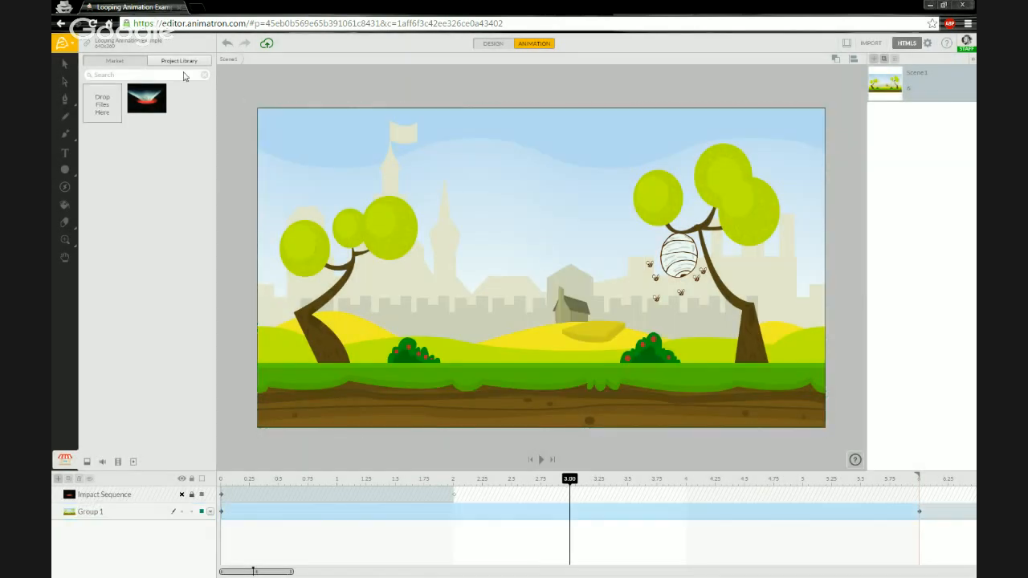
# Examine the project's download and publishing options, including Download HTML5 Code
pyautogui.click(63, 43)
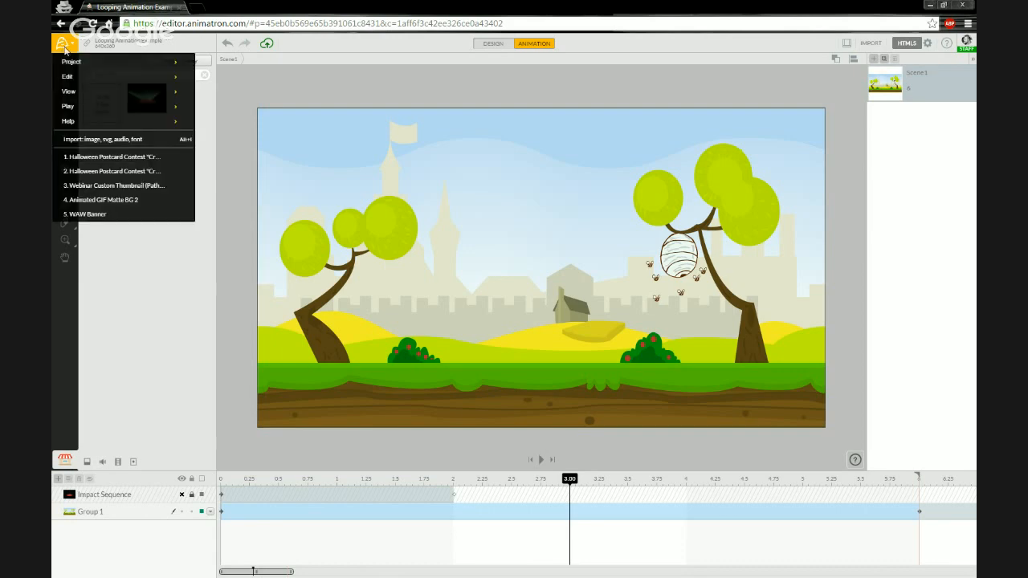
pyautogui.moveTo(74, 68)
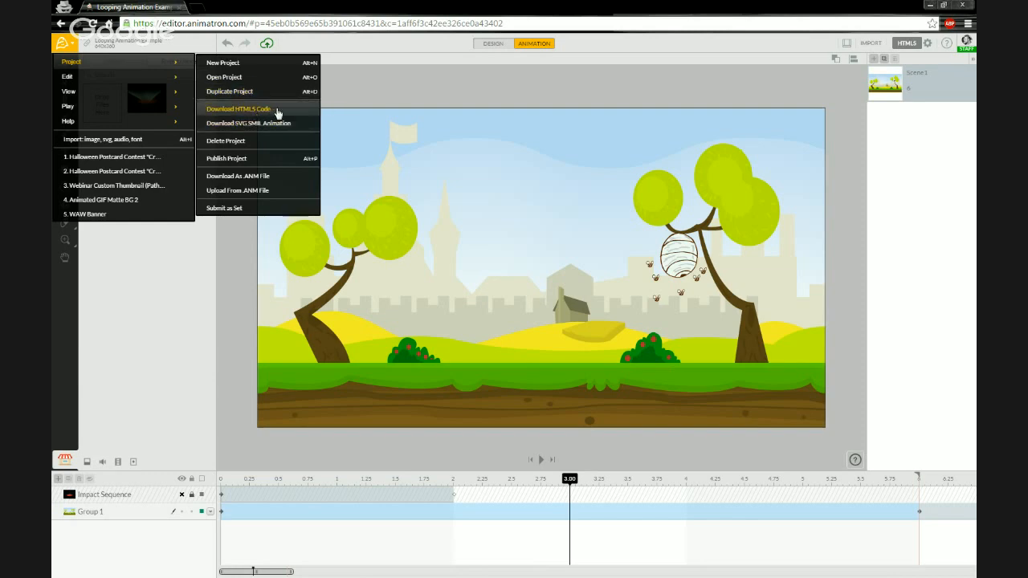
pyautogui.click(401, 86)
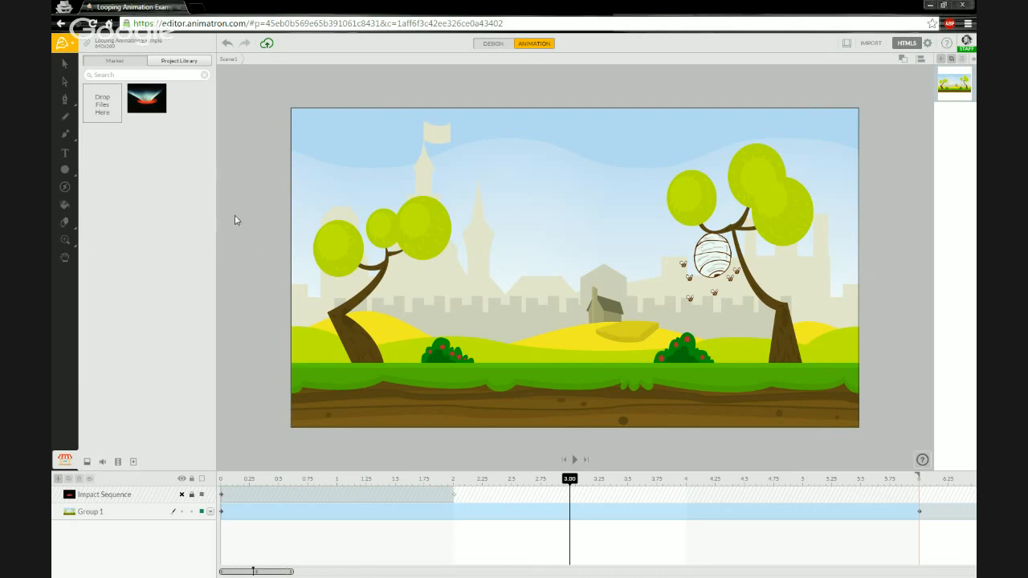
# Add a text near the middle of the scene and enter the feedback contact's e-mail address
pyautogui.click(463, 269)
pyautogui.press('t')
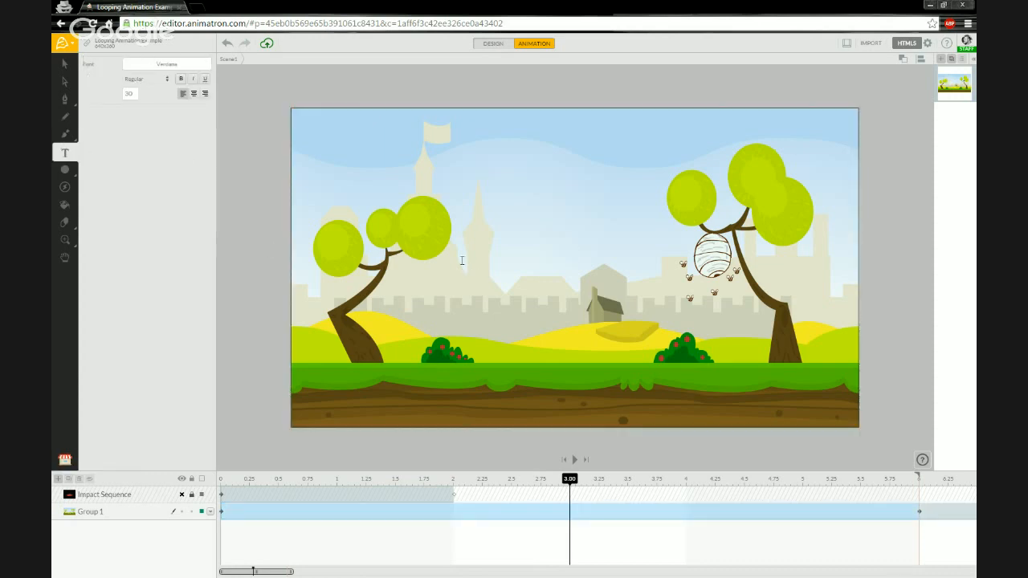
pyautogui.click(498, 305)
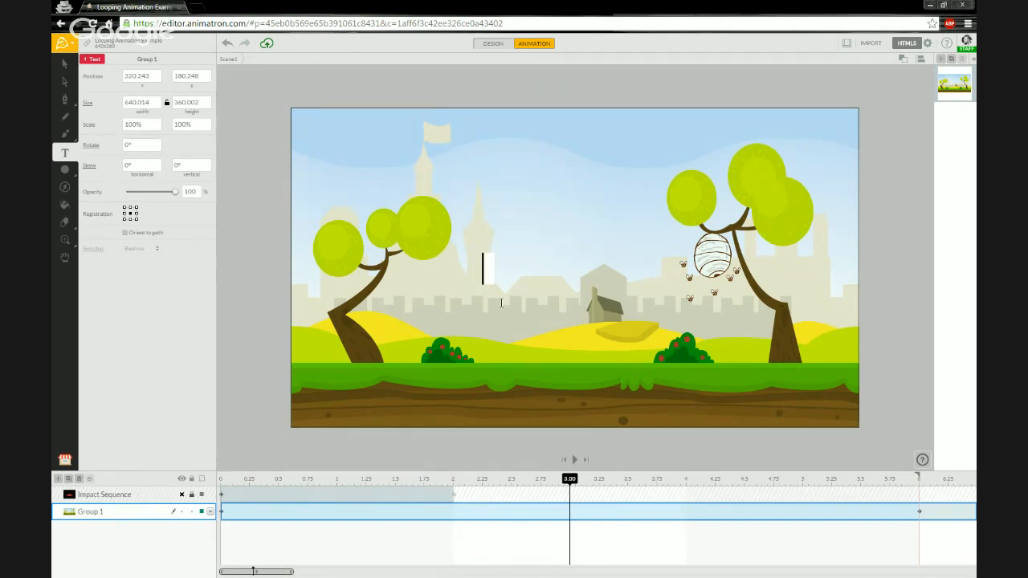
pyautogui.write('Feedback@')
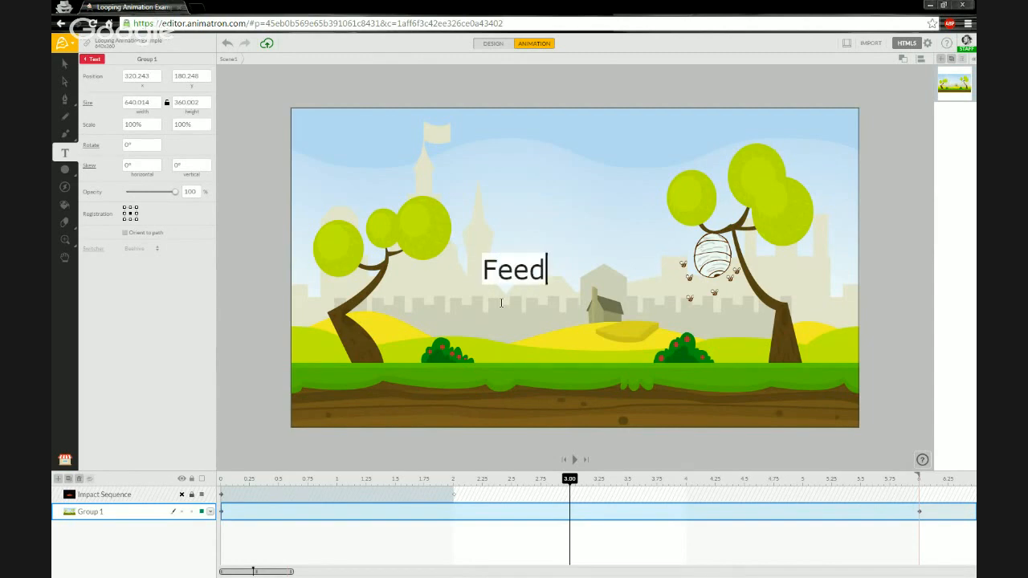